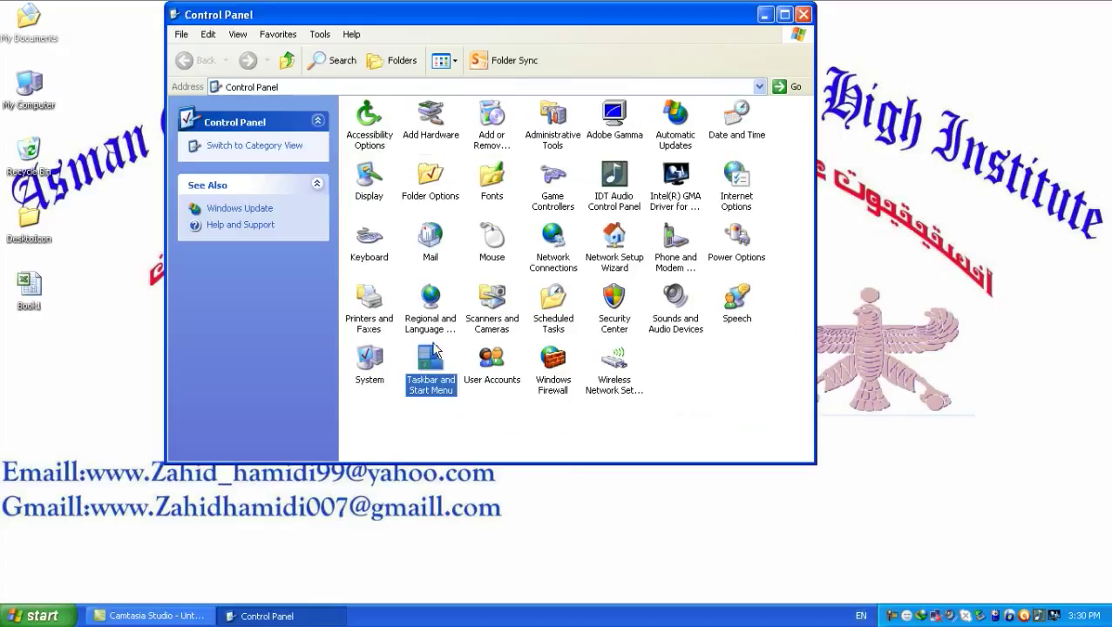
Review the advanced Start menu customization options in the Taskbar and Start Menu properties, then accept both dialogs.
{"action": "left_click_drag", "start_coordinate": [211, 273], "coordinate": [416, 52]}
{"action": "left_click", "coordinate": [287, 73]}
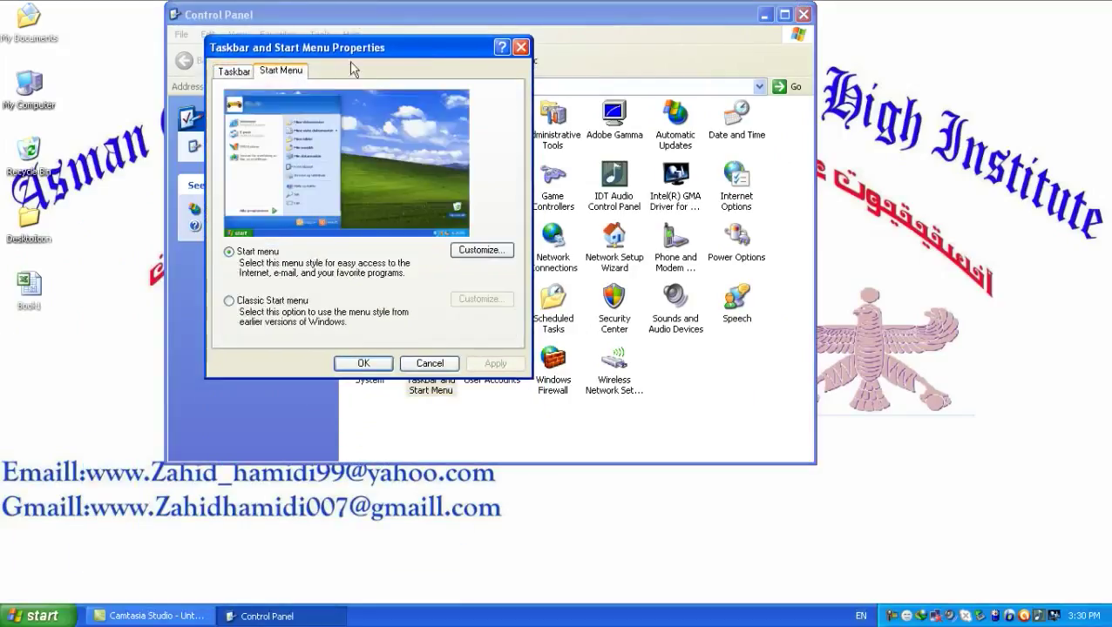
{"action": "left_click", "coordinate": [475, 251]}
{"action": "left_click_drag", "start_coordinate": [331, 107], "coordinate": [399, 61]}
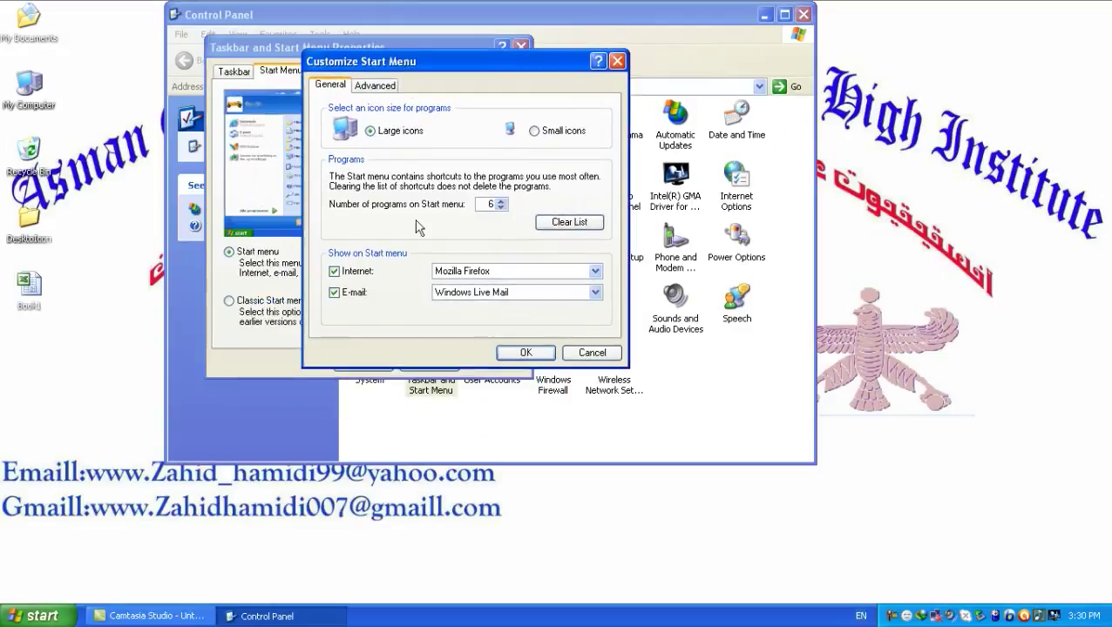
{"action": "left_click", "coordinate": [361, 85]}
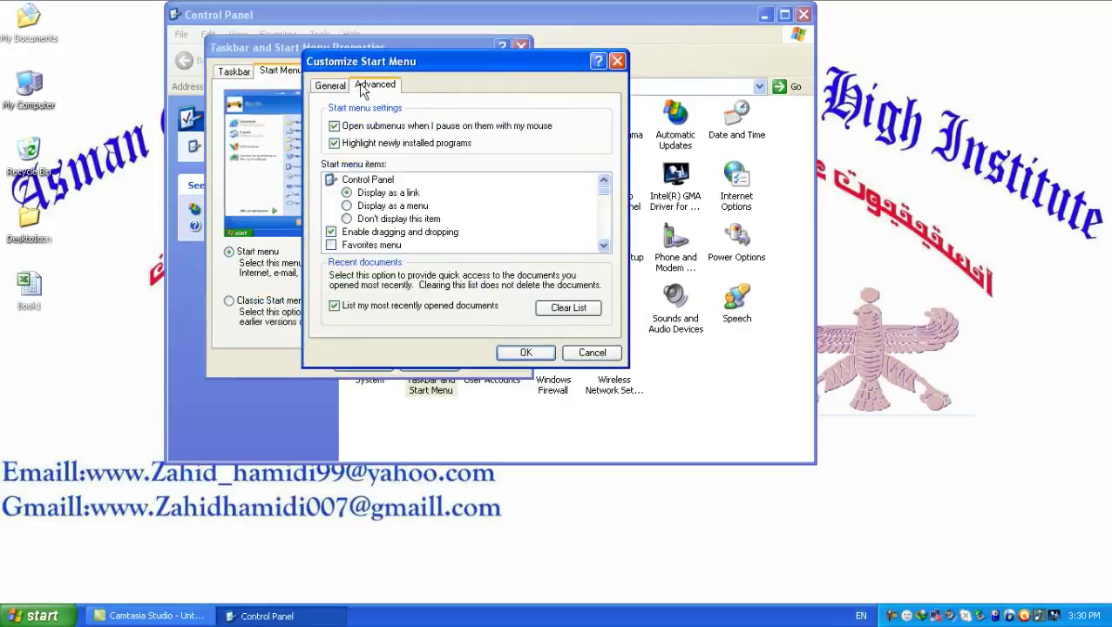
{"action": "left_click_drag", "start_coordinate": [385, 59], "coordinate": [461, 13]}
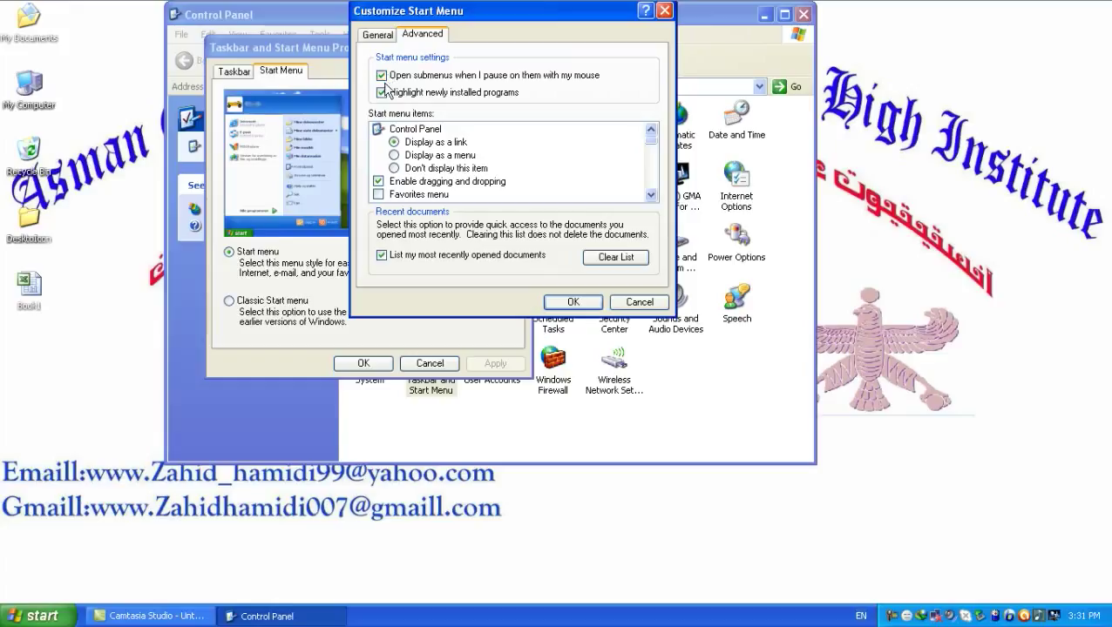
{"action": "left_click", "coordinate": [573, 301]}
{"action": "key", "text": "Return"}
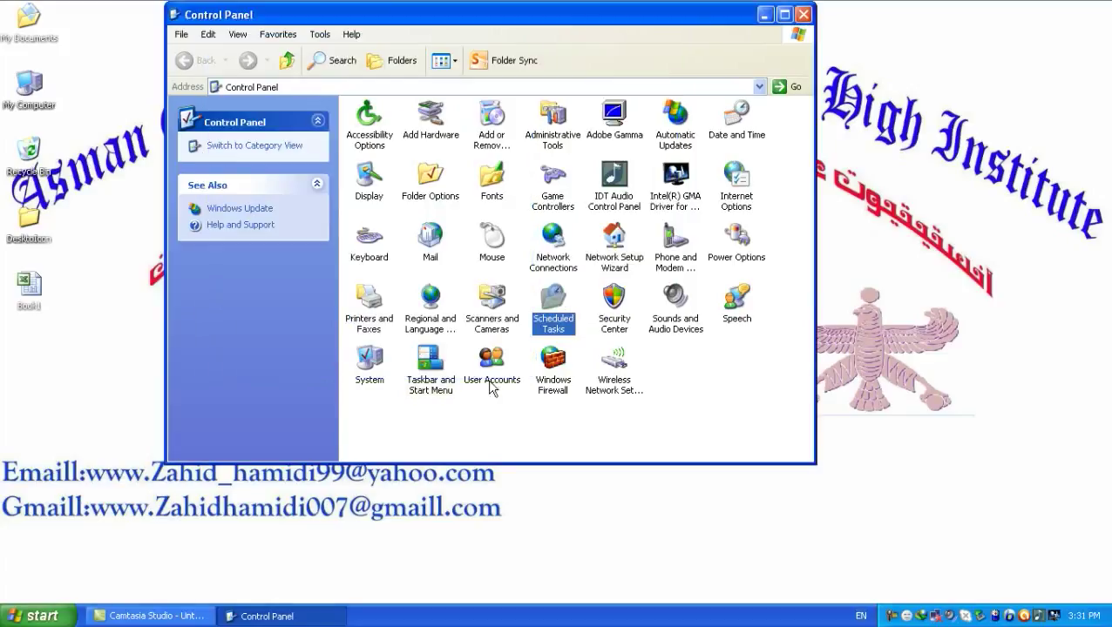
Bring up the All Programs list from the Start menu to check how it opens, then dismiss it.
{"action": "left_click", "coordinate": [22, 617]}
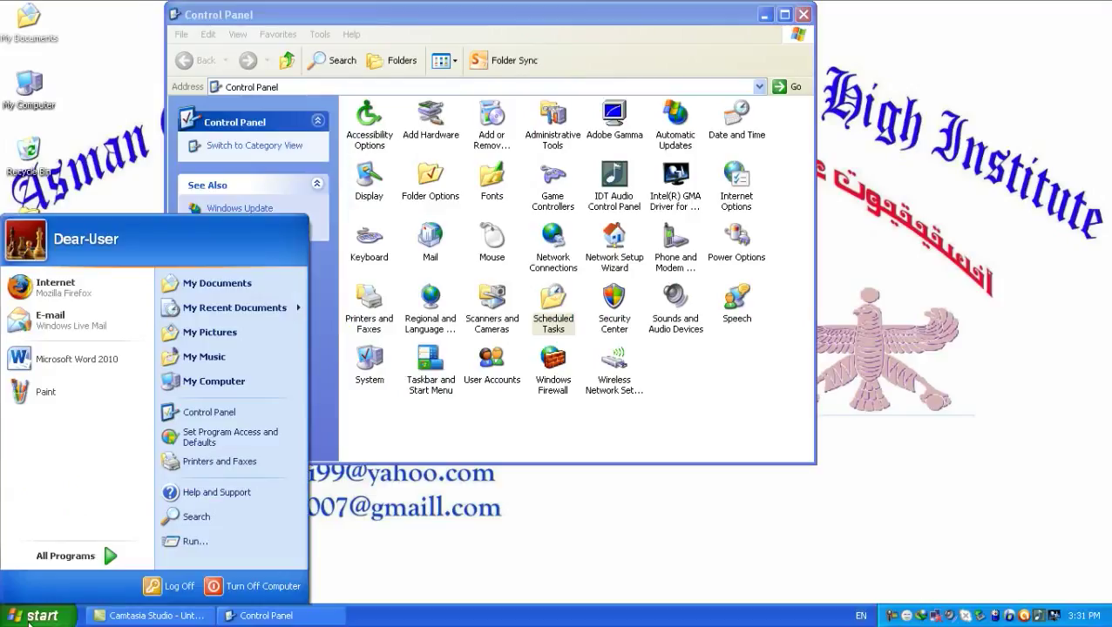
{"action": "left_click", "coordinate": [61, 558]}
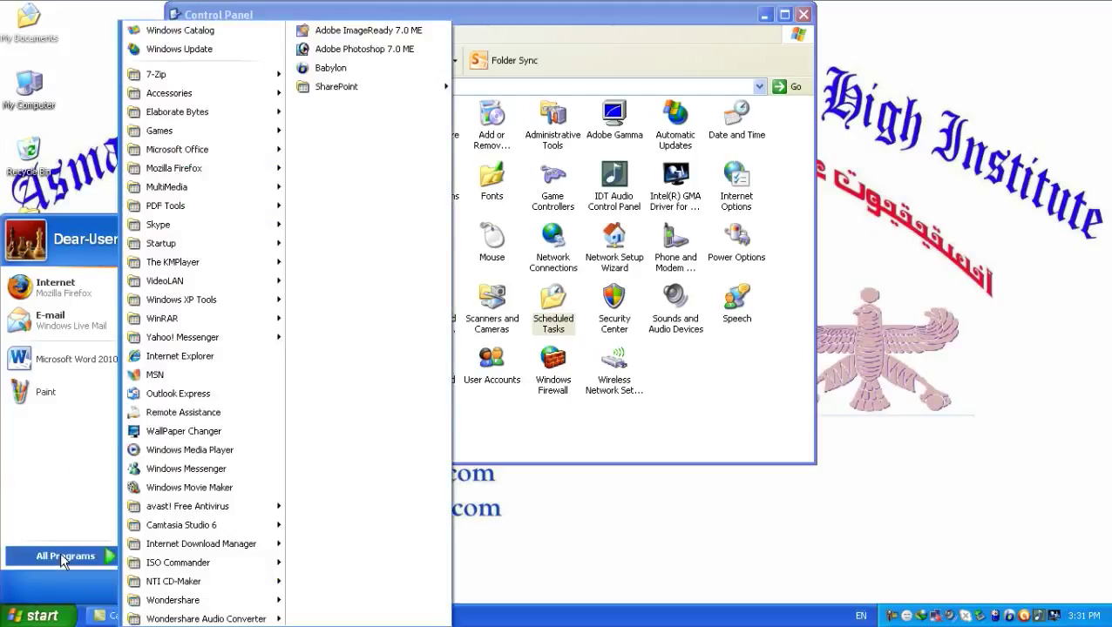
{"action": "left_click", "coordinate": [667, 298]}
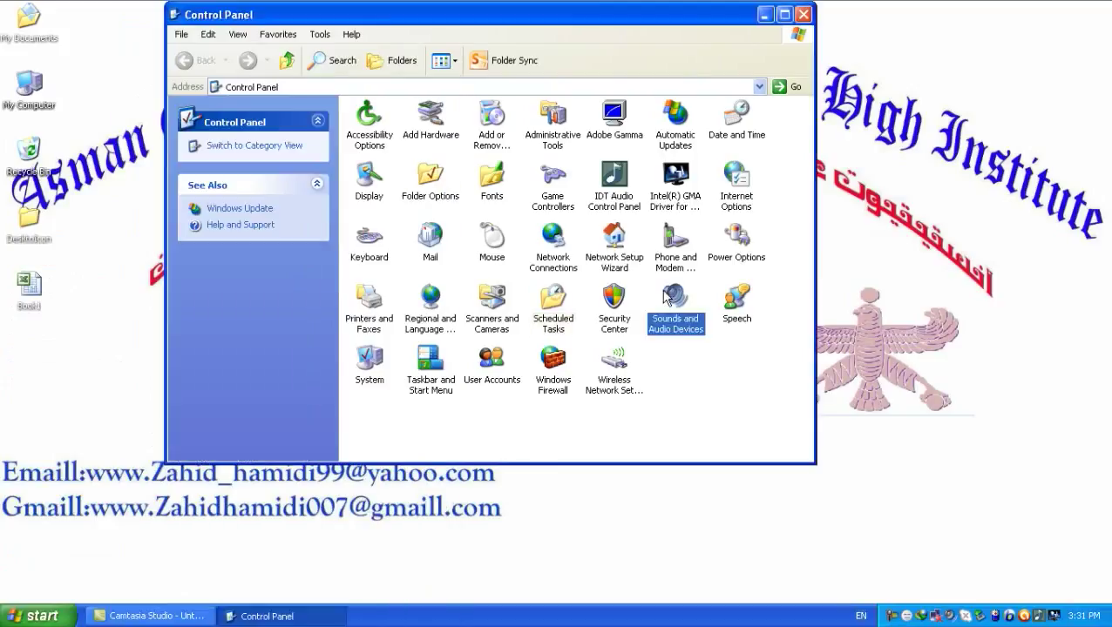
Turn off "Open submenus when I pause on them with my mouse" in the advanced Start menu customization and apply the change.
{"action": "double_click", "coordinate": [403, 389]}
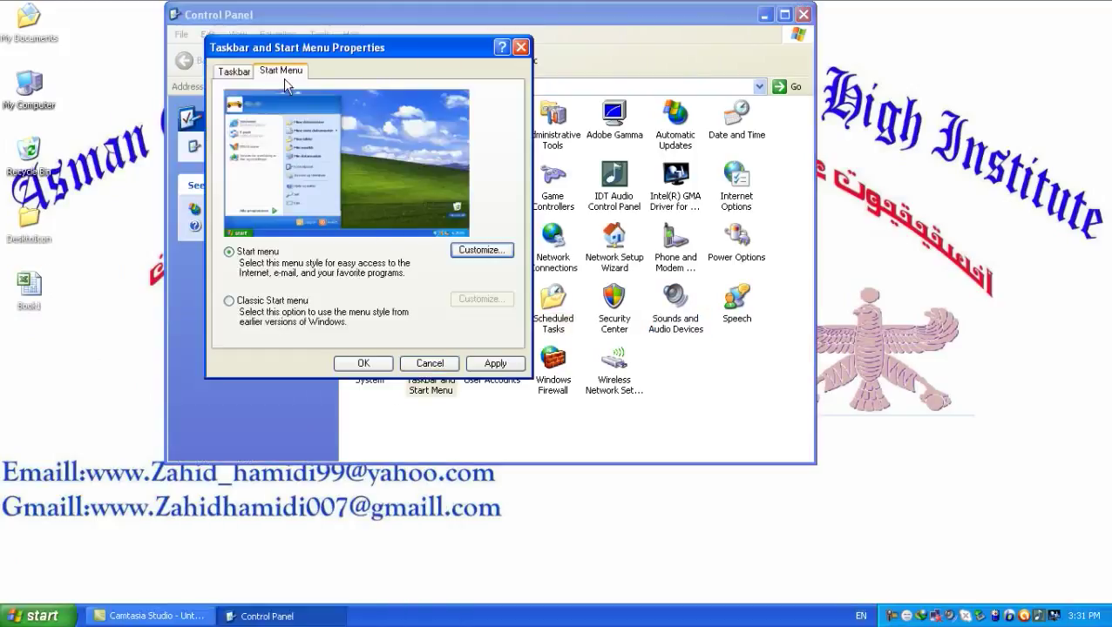
{"action": "left_click", "coordinate": [484, 253]}
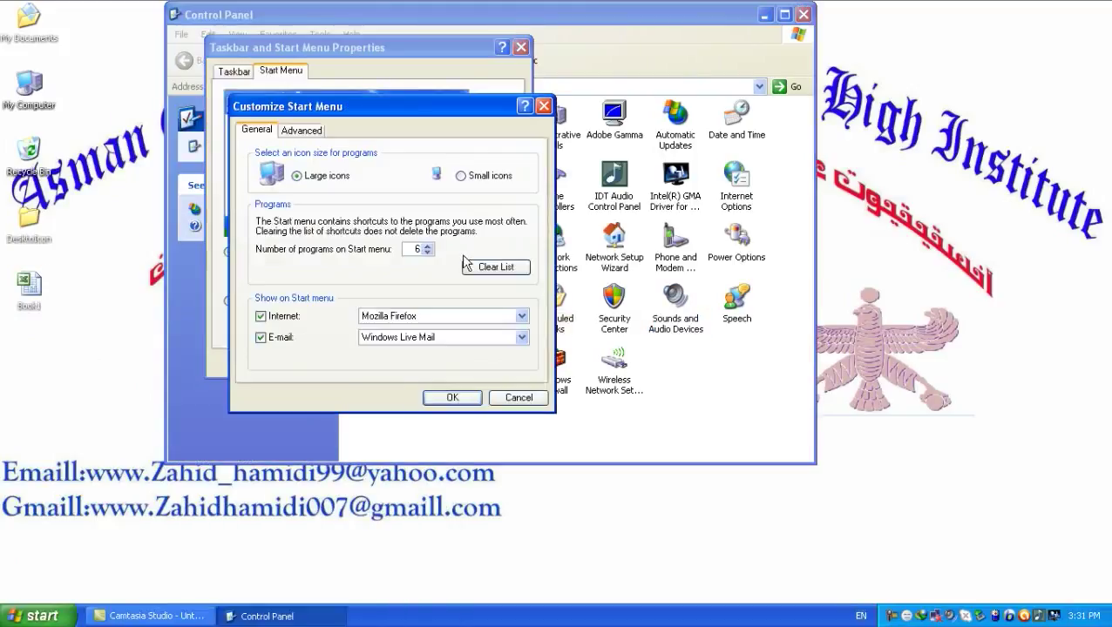
{"action": "left_click", "coordinate": [301, 130]}
{"action": "left_click_drag", "start_coordinate": [331, 109], "coordinate": [427, 9]}
{"action": "left_click", "coordinate": [357, 71]}
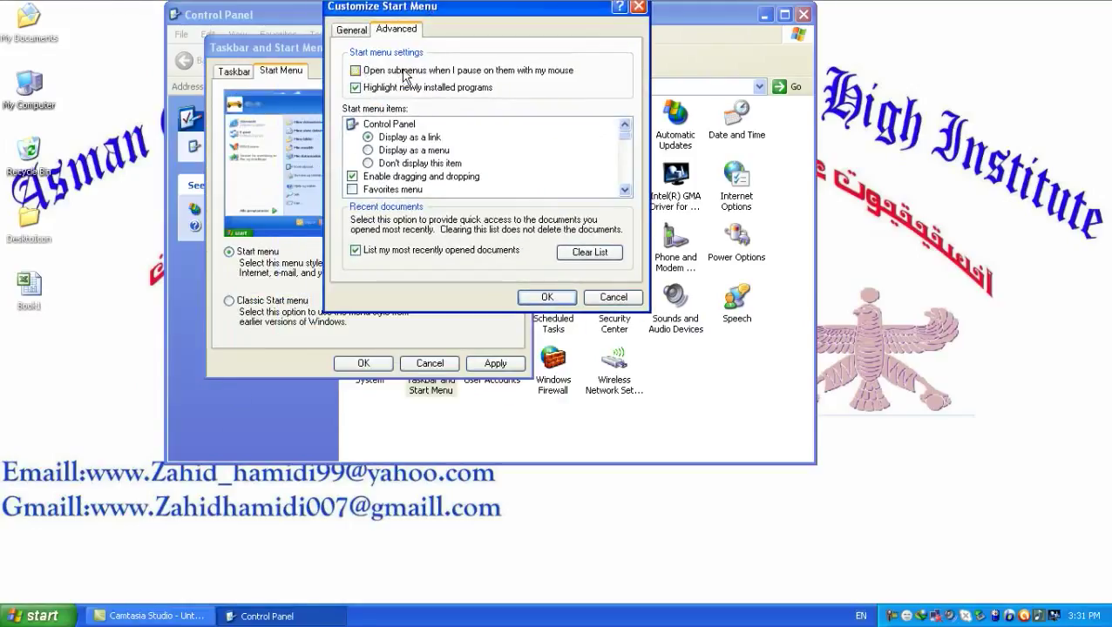
{"action": "left_click", "coordinate": [544, 297]}
{"action": "left_click", "coordinate": [490, 364]}
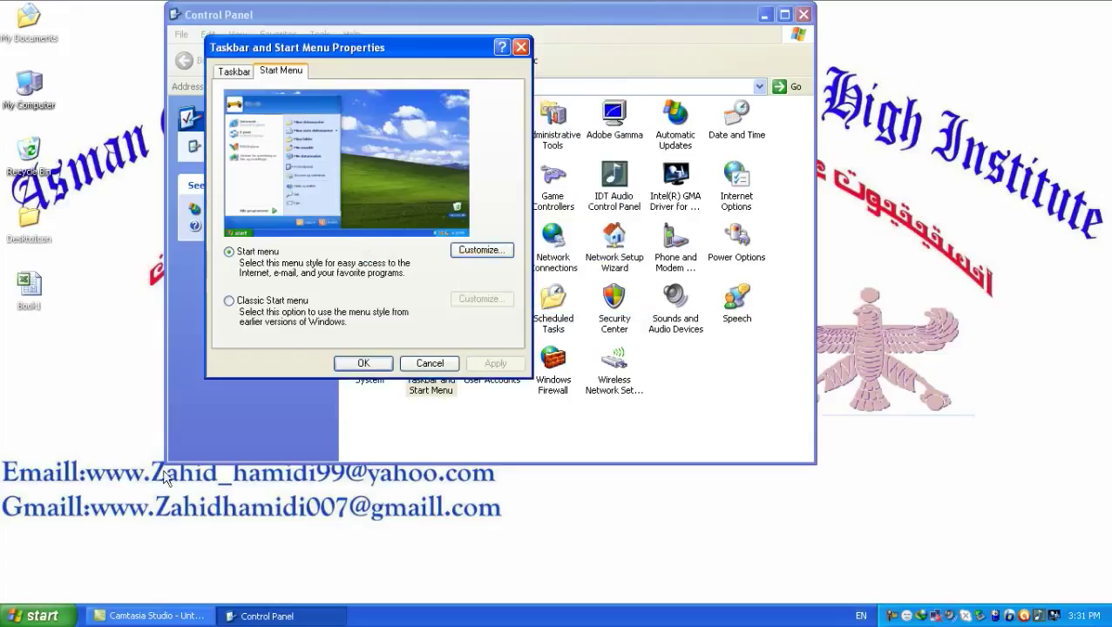
Check how All Programs opens with the changed submenu setting, then return to the Control Panel.
{"action": "left_click", "coordinate": [37, 616]}
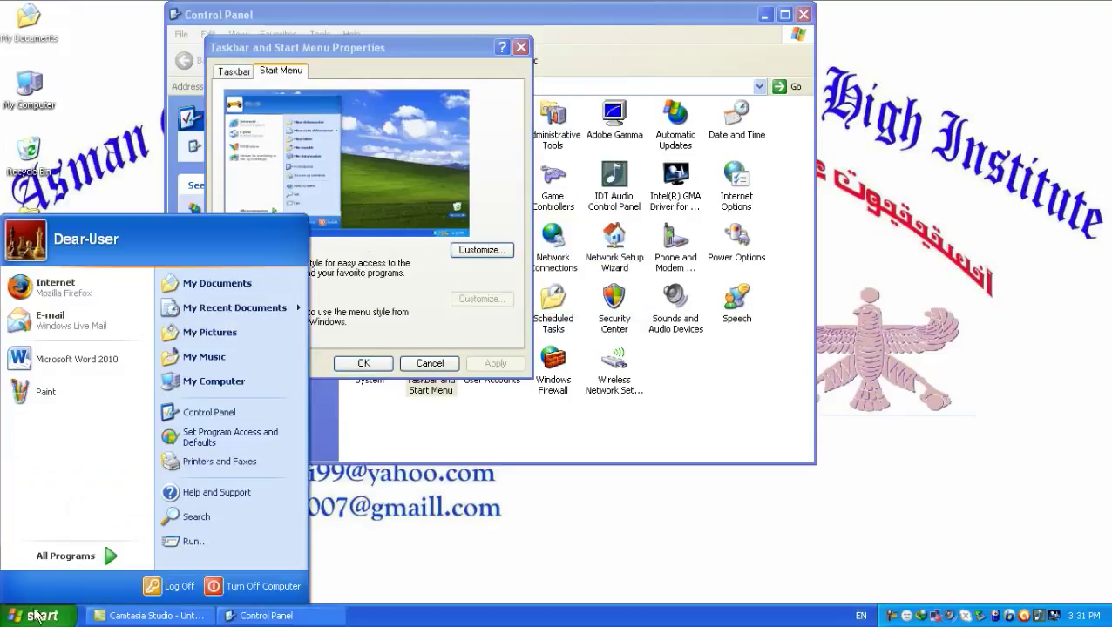
{"action": "left_click", "coordinate": [64, 556]}
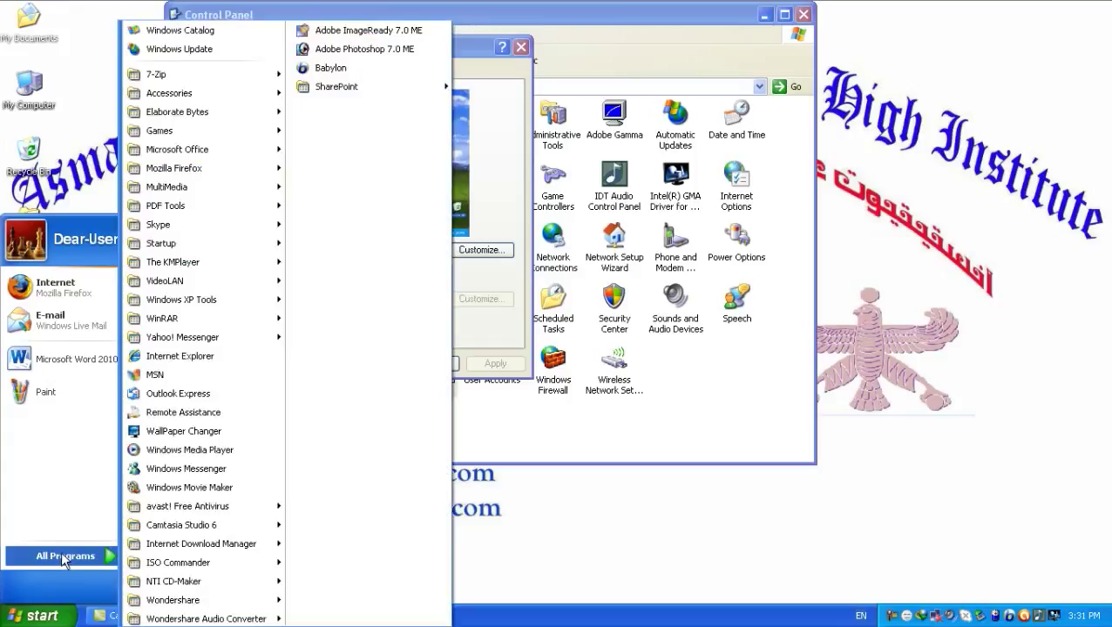
{"action": "left_click", "coordinate": [558, 301]}
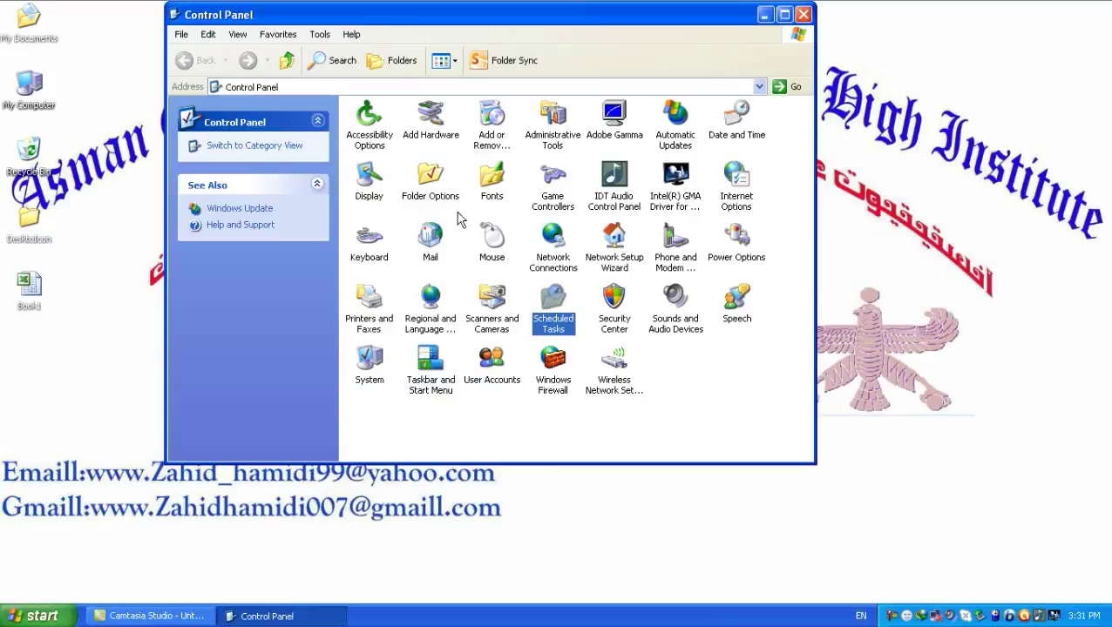
Review the "Highlight newly installed programs" option in the advanced Start menu customization, apply the settings and close the properties.
{"action": "double_click", "coordinate": [429, 362]}
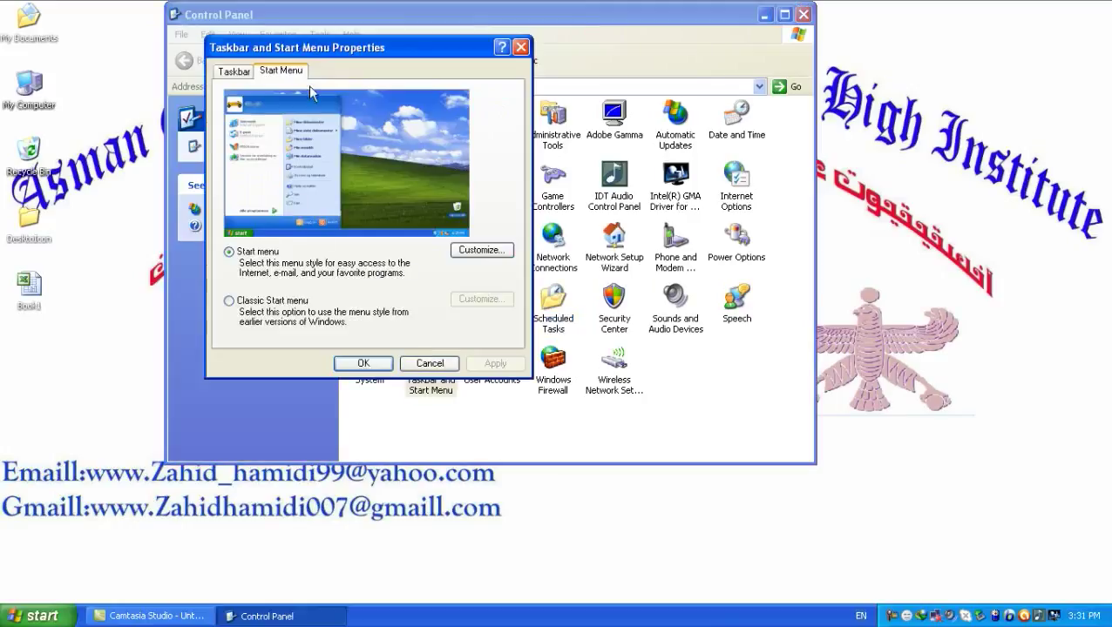
{"action": "left_click_drag", "start_coordinate": [311, 49], "coordinate": [446, 6]}
{"action": "left_click", "coordinate": [615, 208]}
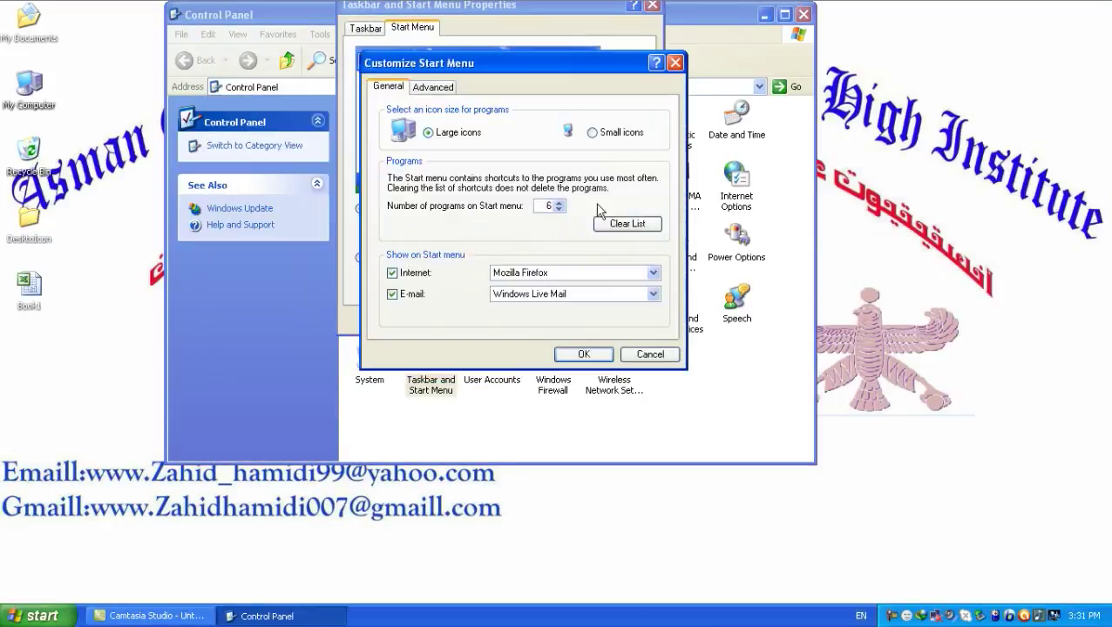
{"action": "left_click", "coordinate": [432, 87]}
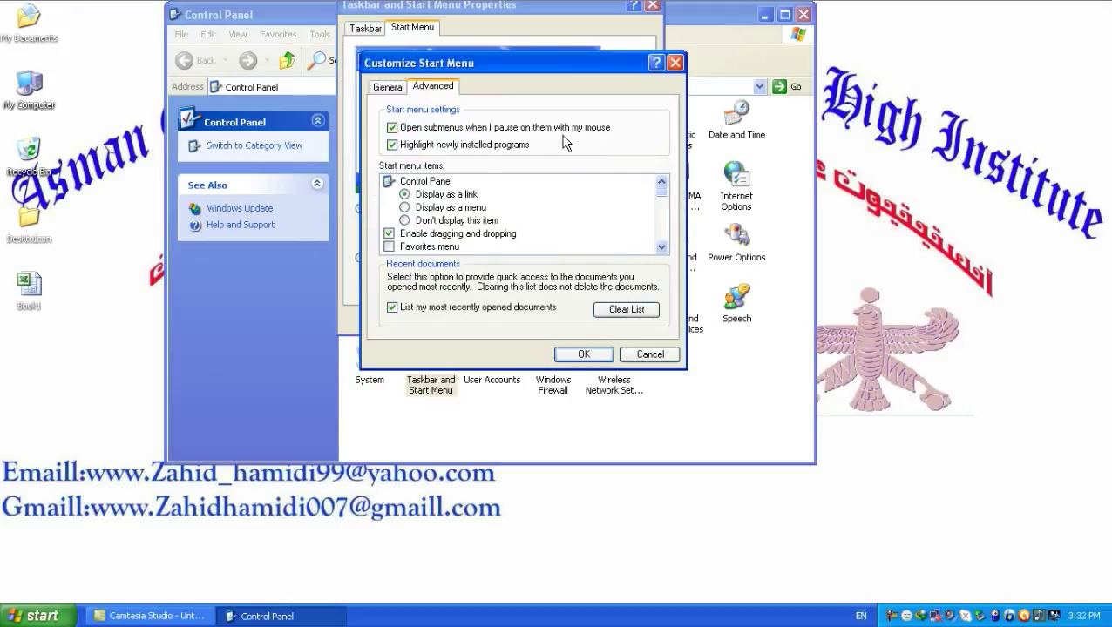
{"action": "left_click_drag", "start_coordinate": [440, 70], "coordinate": [439, 24]}
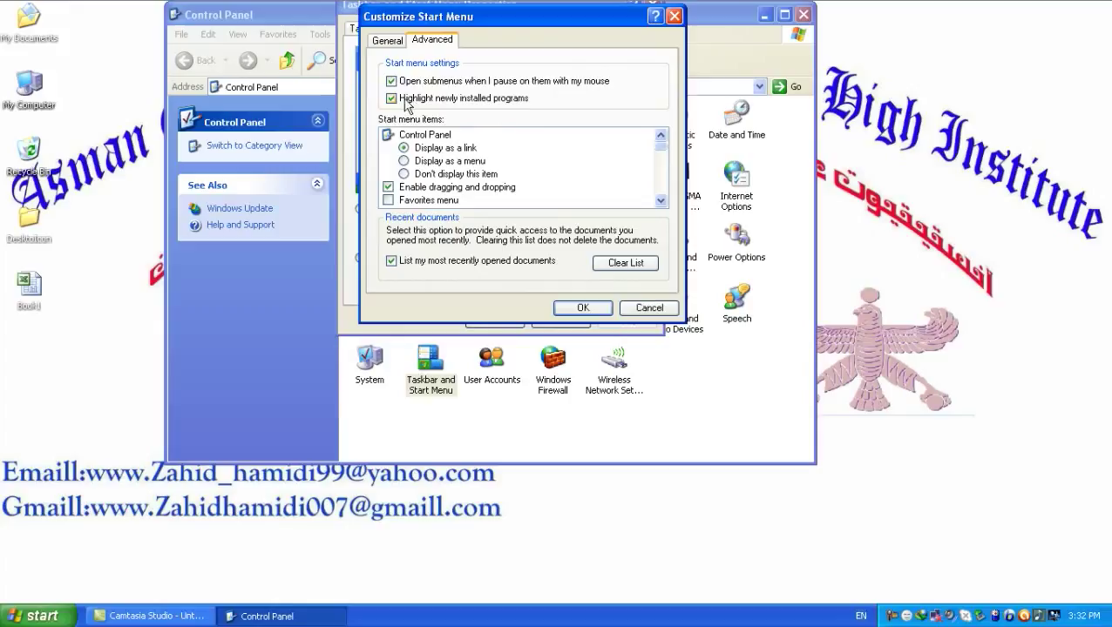
{"action": "left_click", "coordinate": [582, 307]}
{"action": "left_click", "coordinate": [626, 320]}
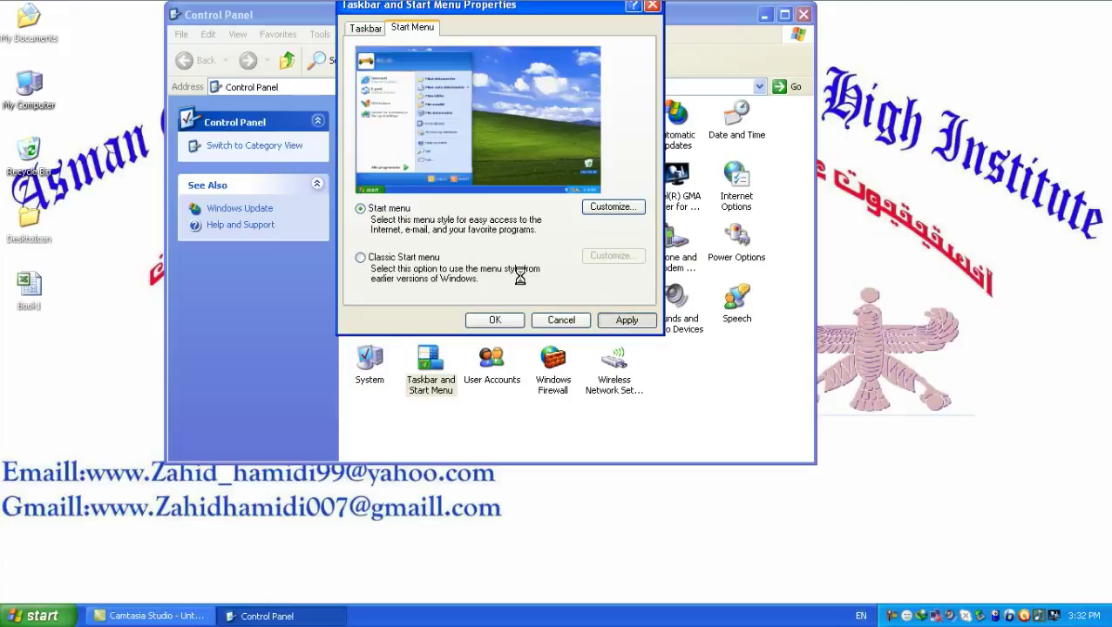
{"action": "left_click", "coordinate": [558, 320]}
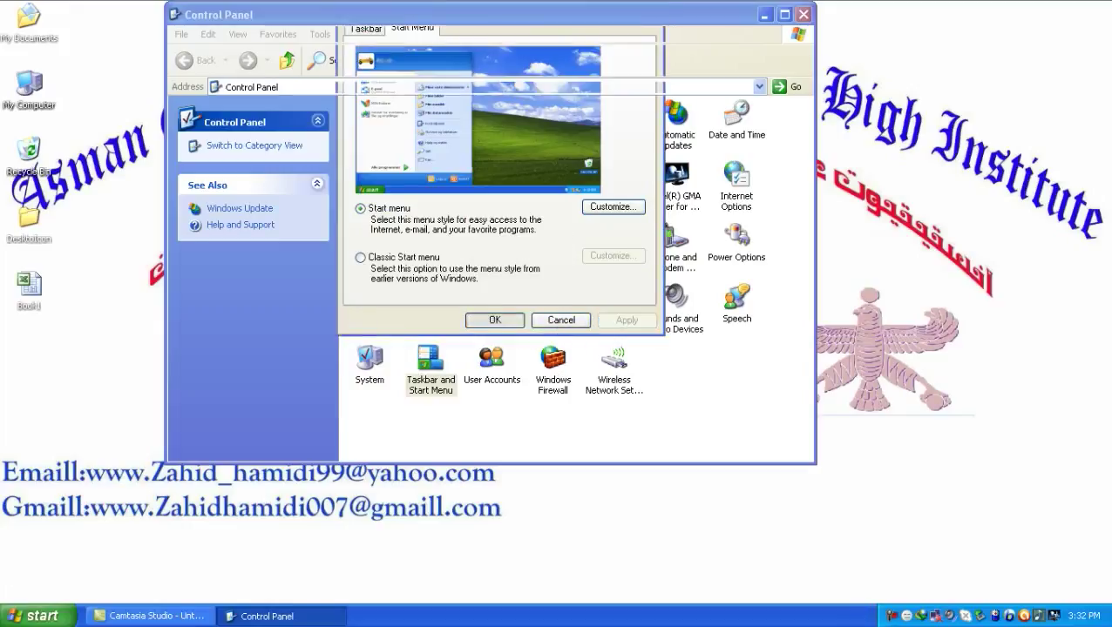
Browse the All Programs entries, including WinRAR, Startup and MultiMedia, to examine their submenus and highlighting, then dismiss the list.
{"action": "left_click", "coordinate": [27, 615]}
{"action": "left_click", "coordinate": [91, 556]}
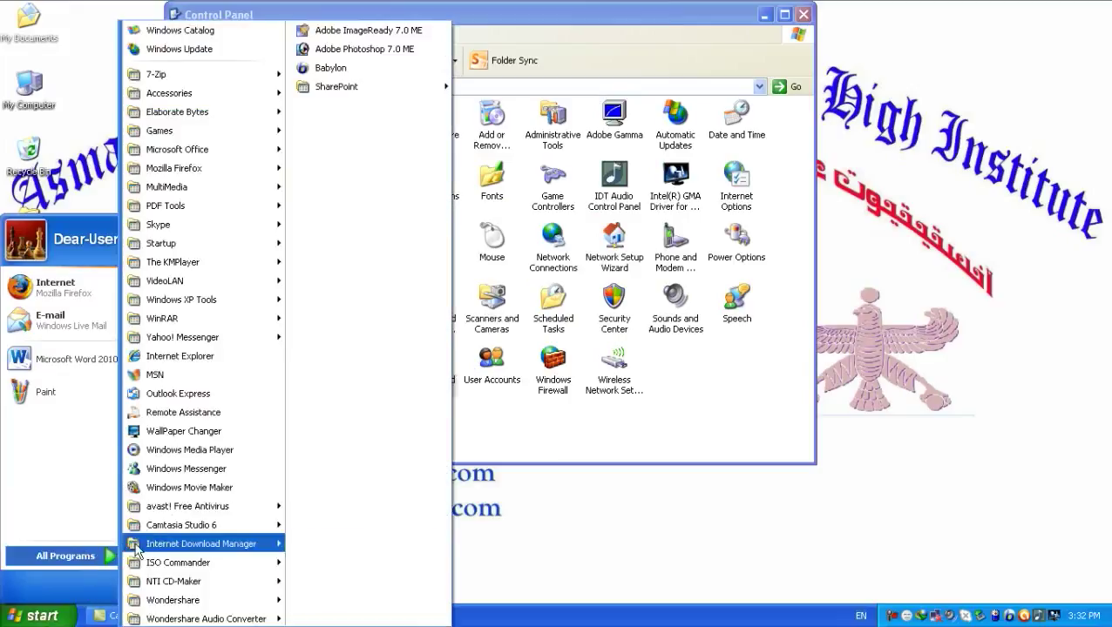
{"action": "mouse_move", "coordinate": [163, 320]}
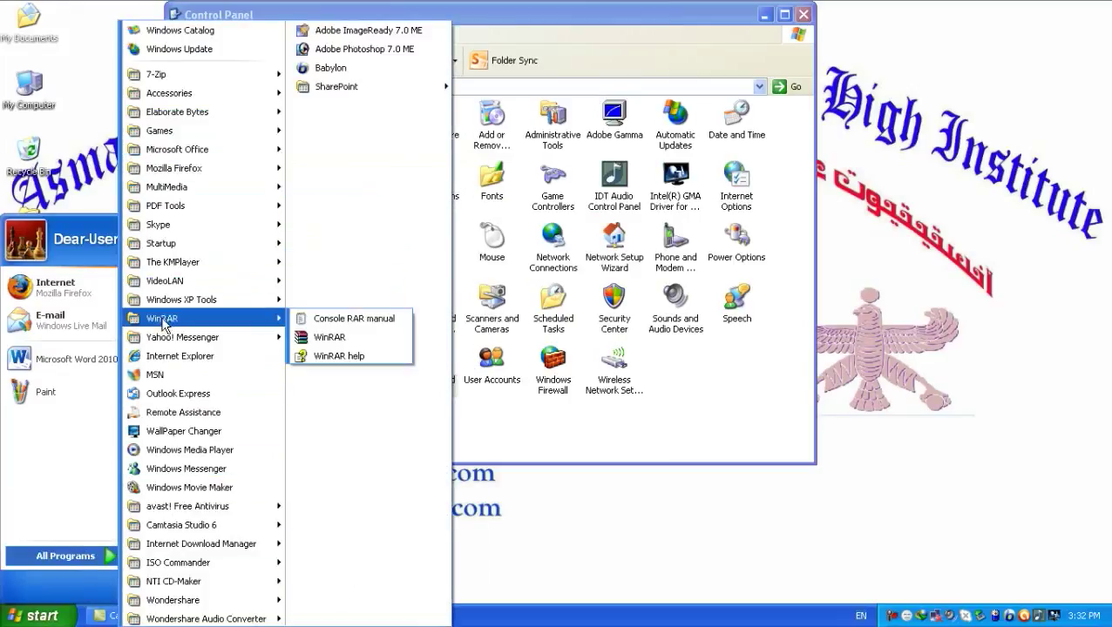
{"action": "mouse_move", "coordinate": [186, 246]}
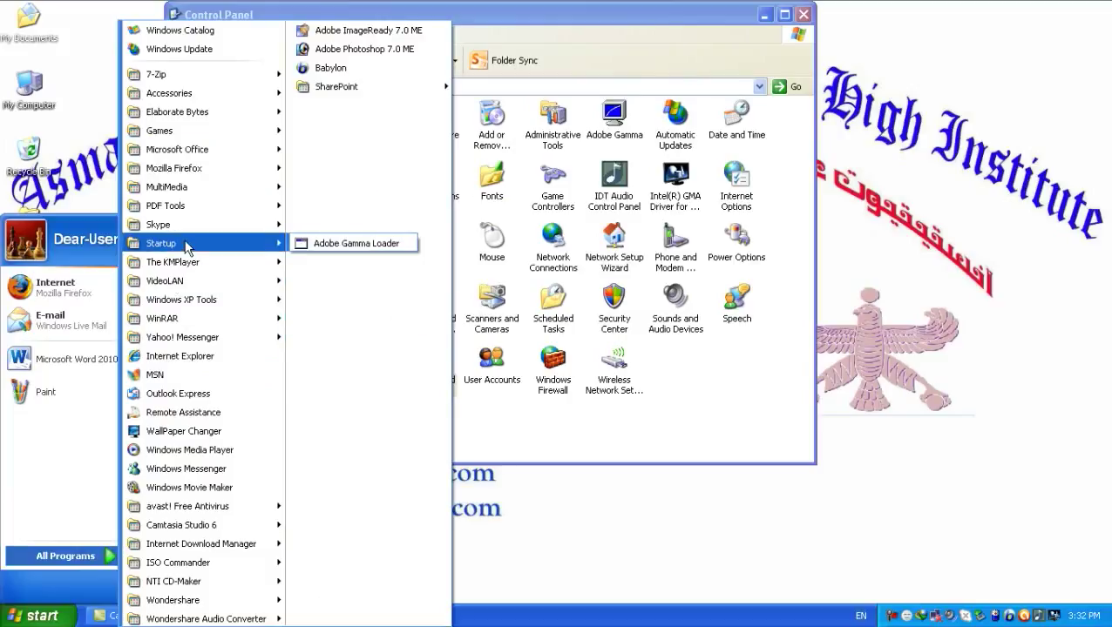
{"action": "mouse_move", "coordinate": [172, 267]}
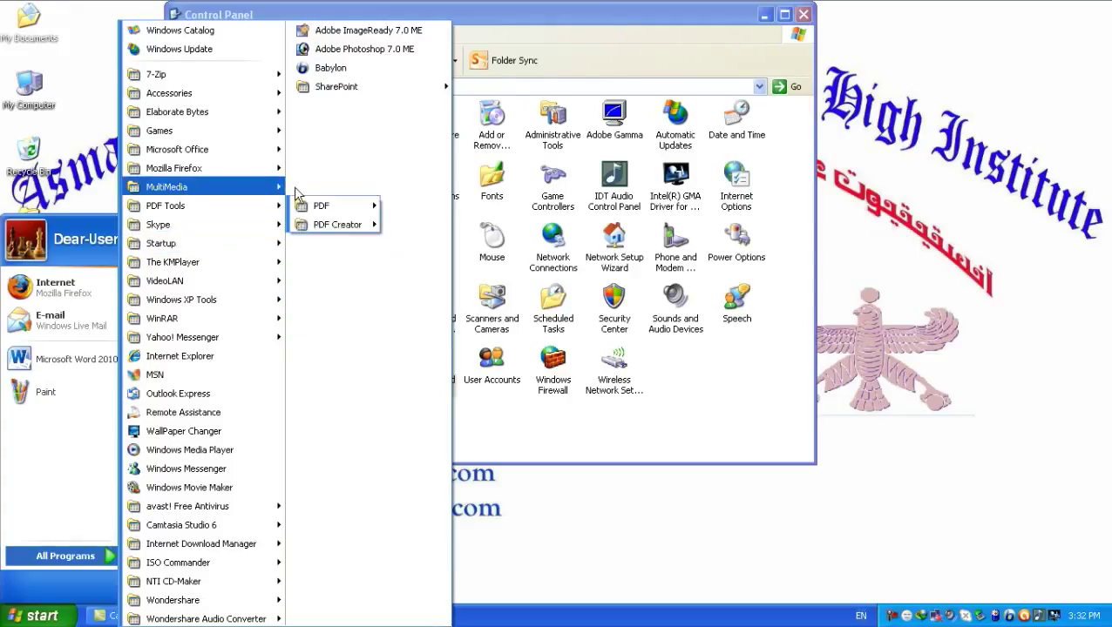
{"action": "left_click", "coordinate": [487, 6]}
Reopen the advanced Start menu customization to examine the display choices for the Control Panel item.
{"action": "double_click", "coordinate": [431, 356]}
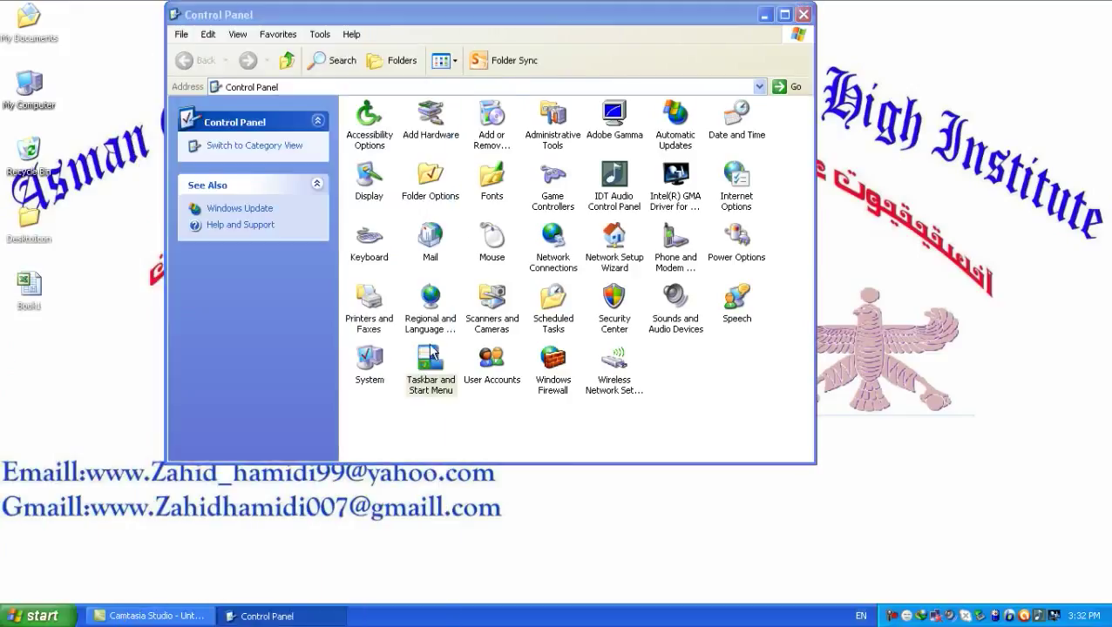
{"action": "left_click_drag", "start_coordinate": [196, 266], "coordinate": [464, 9]}
{"action": "left_click", "coordinate": [345, 34]}
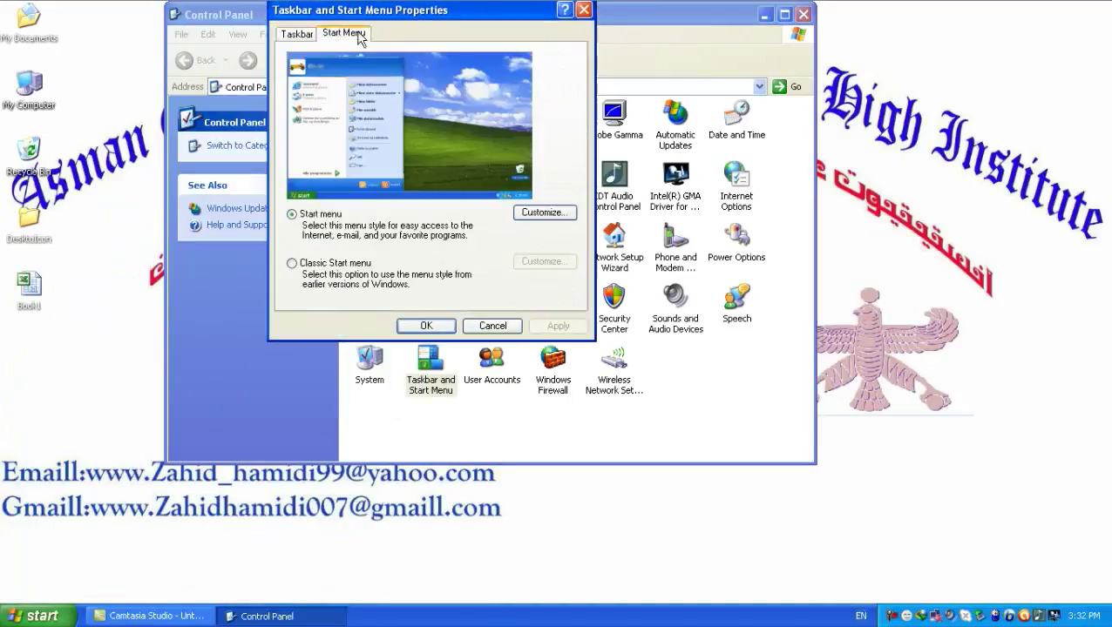
{"action": "left_click", "coordinate": [544, 212]}
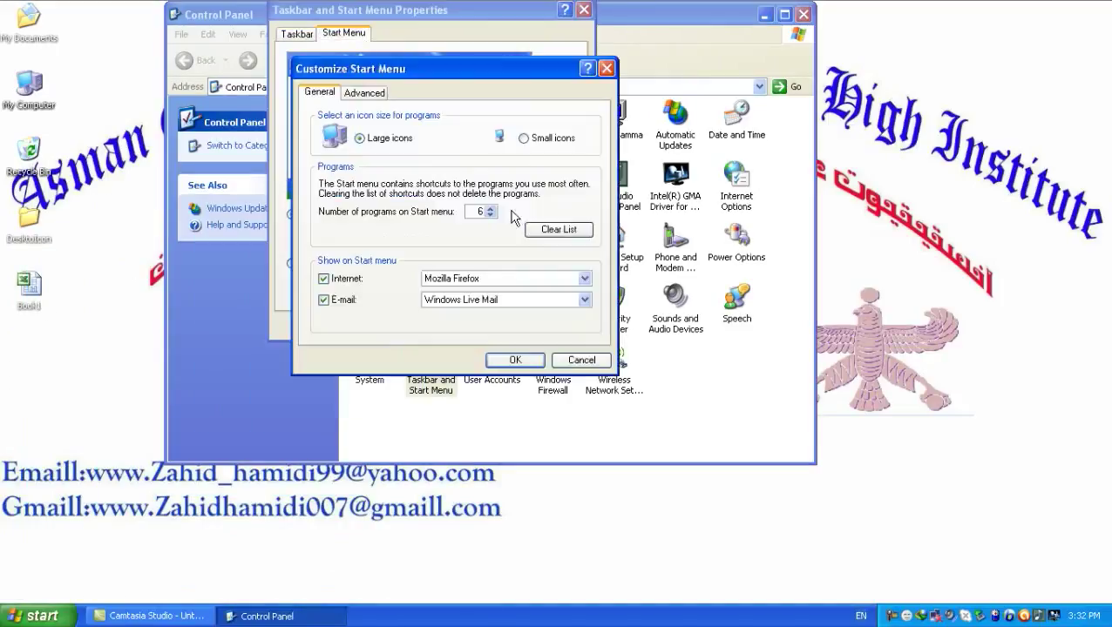
{"action": "left_click", "coordinate": [364, 92]}
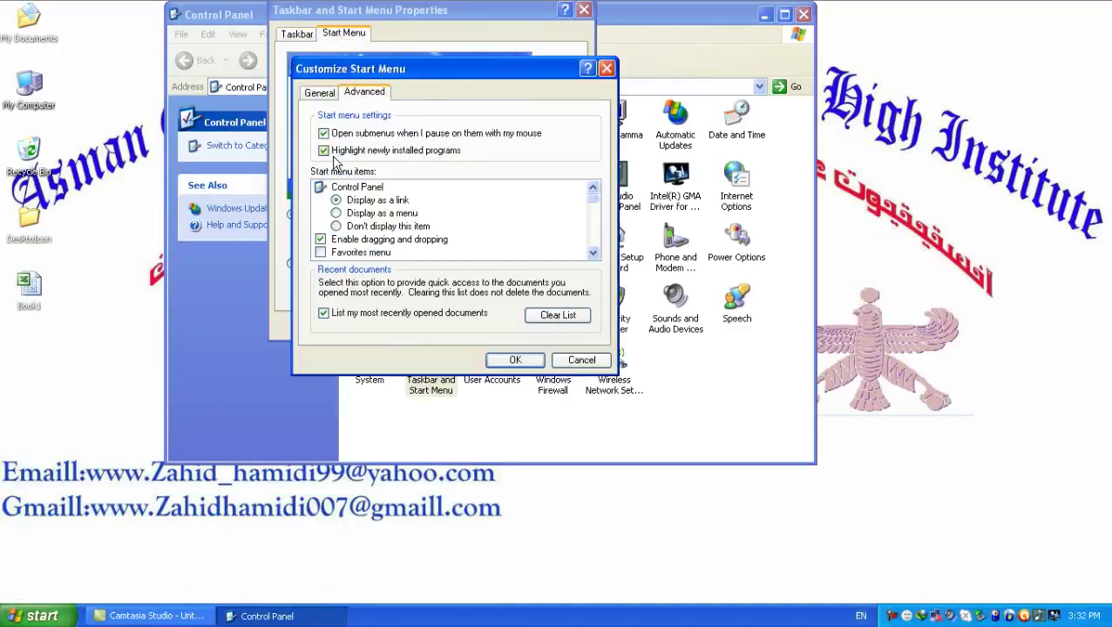
{"action": "left_click_drag", "start_coordinate": [357, 70], "coordinate": [393, 9]}
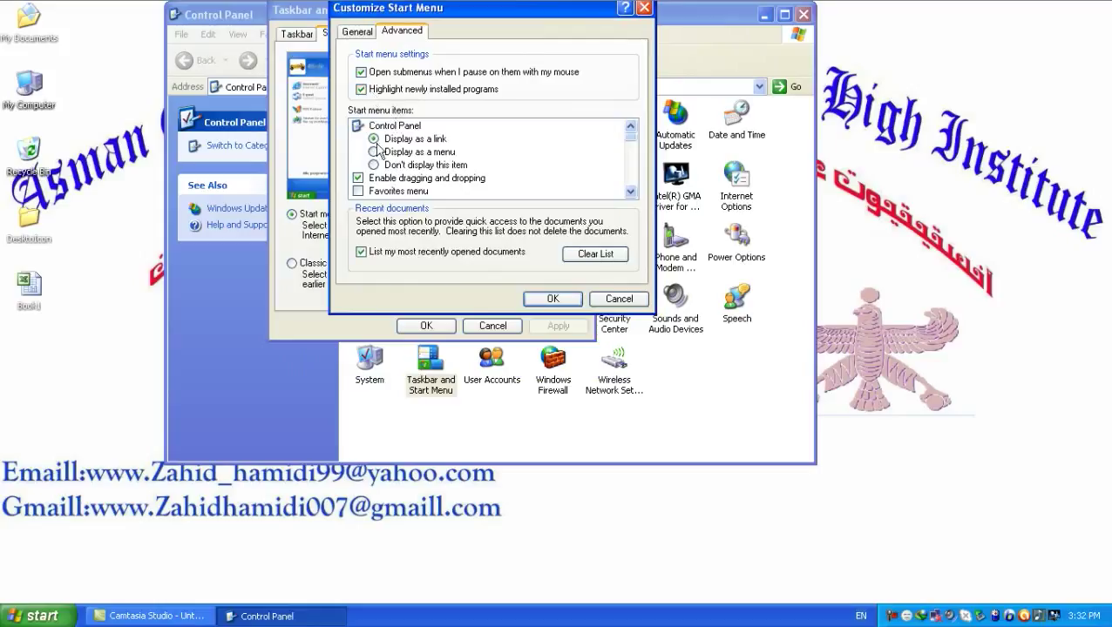
Inspect the Control Panel entry in the Start menu, then accept the customization with "Display as a link" selected.
{"action": "left_click", "coordinate": [35, 615]}
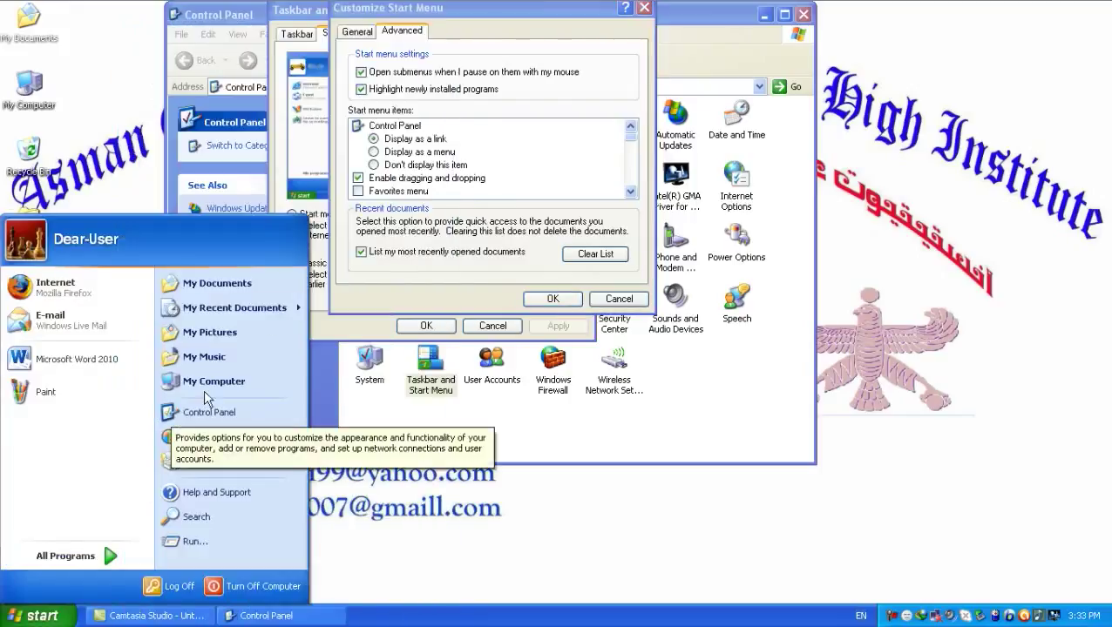
{"action": "left_click", "coordinate": [516, 127]}
{"action": "left_click_drag", "start_coordinate": [427, 8], "coordinate": [501, 7]}
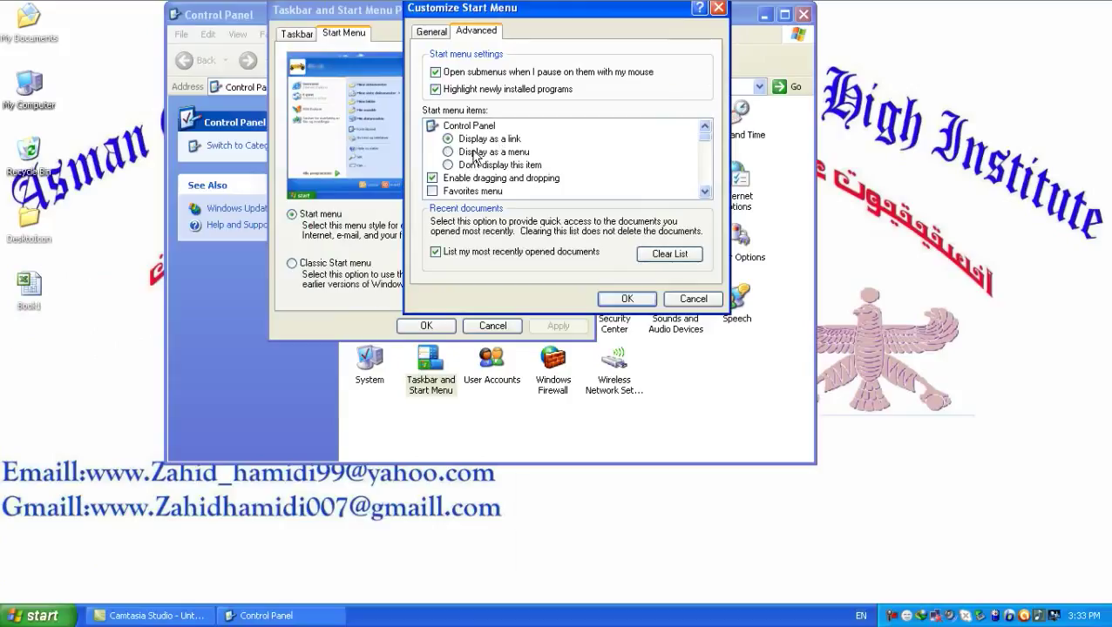
{"action": "left_click", "coordinate": [620, 298]}
{"action": "left_click", "coordinate": [411, 326]}
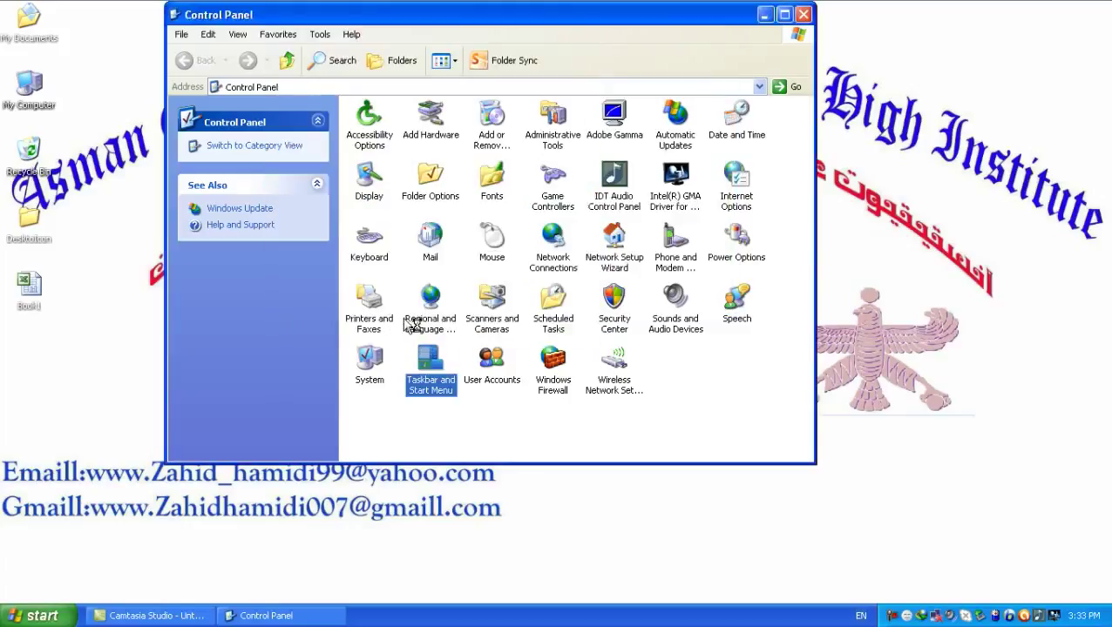
Close the Control Panel window and reopen it from its link in the Start menu.
{"action": "left_click", "coordinate": [802, 15]}
{"action": "left_click", "coordinate": [39, 616]}
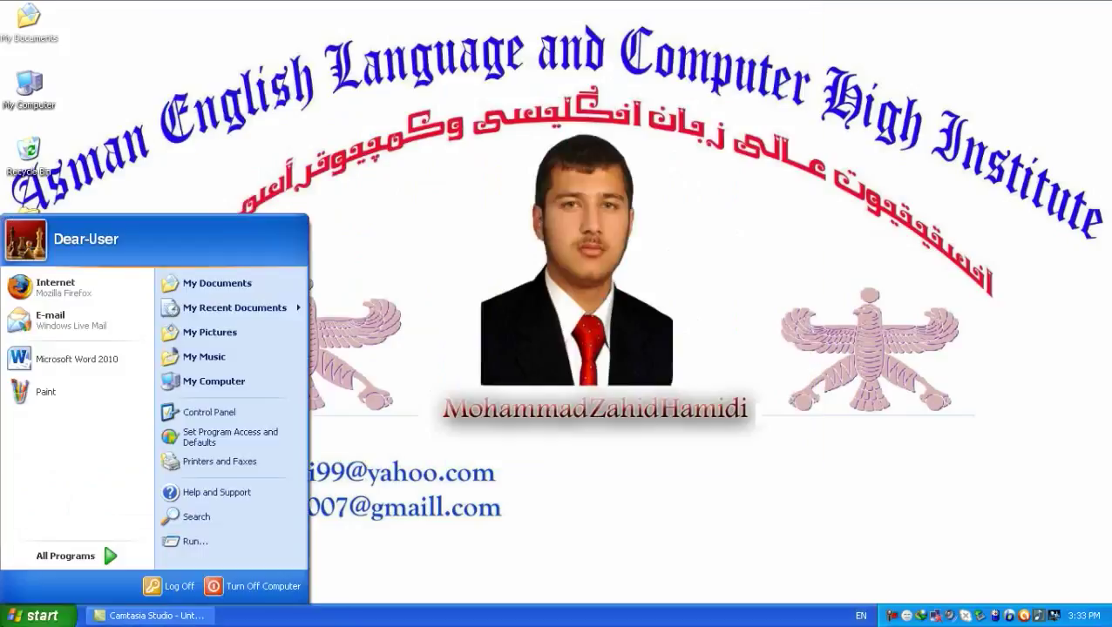
{"action": "left_click", "coordinate": [206, 415]}
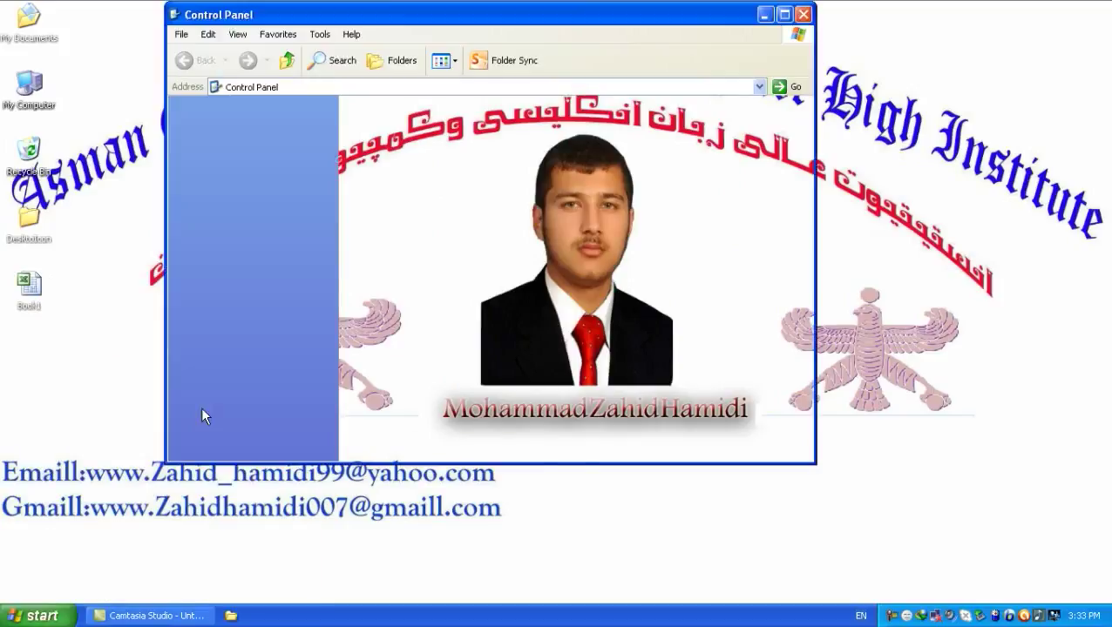
Open the advanced Start menu customization from the Taskbar and Start Menu item in Control Panel.
{"action": "double_click", "coordinate": [427, 371]}
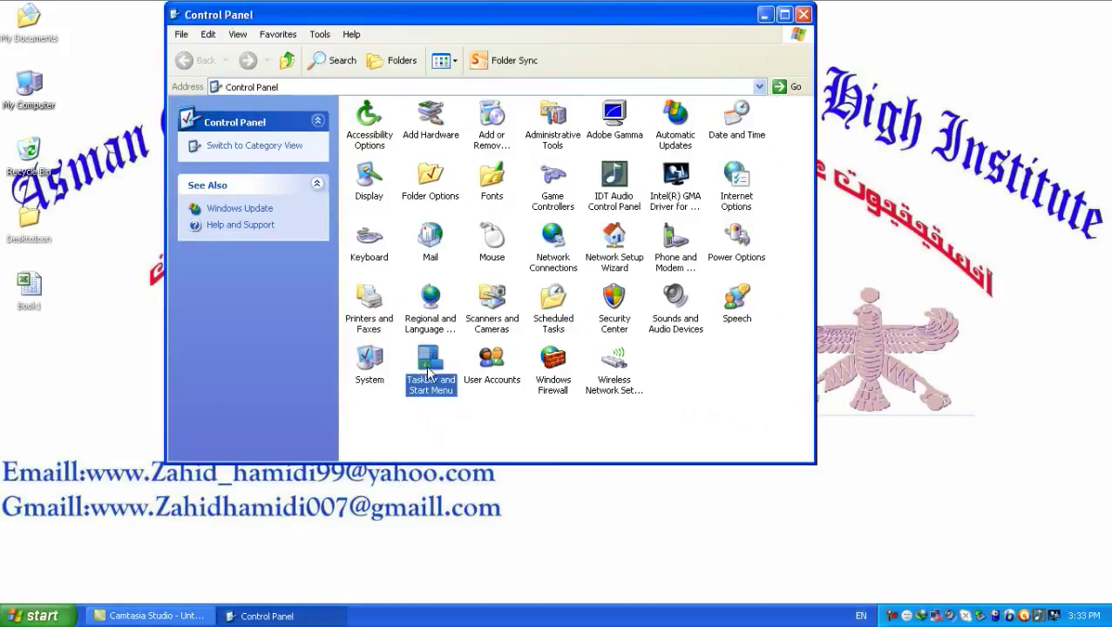
{"action": "left_click_drag", "start_coordinate": [116, 280], "coordinate": [397, 55]}
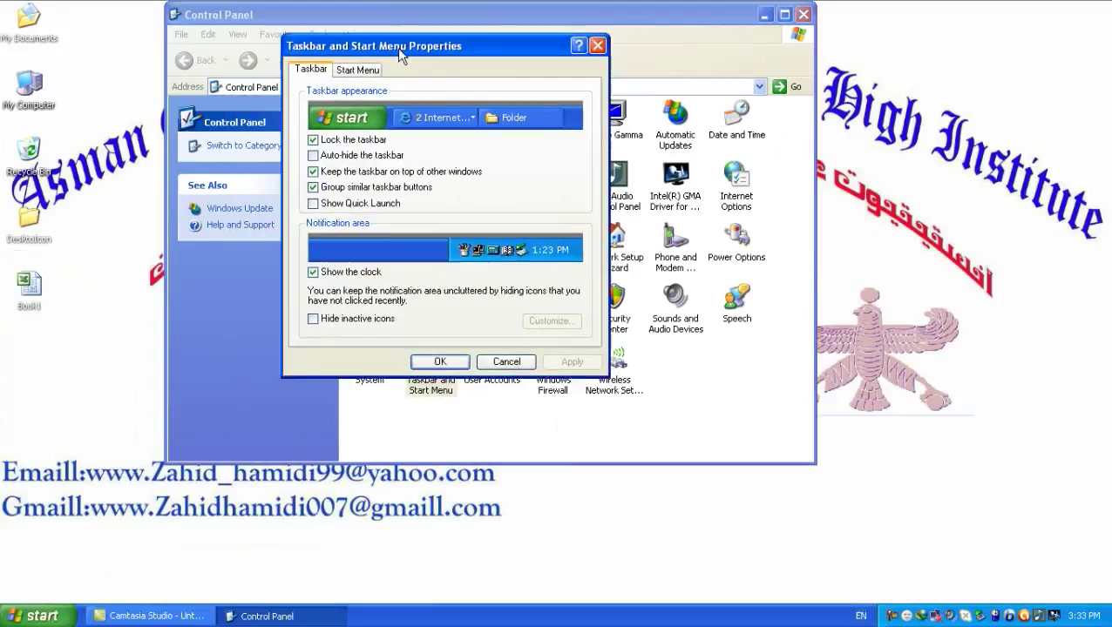
{"action": "left_click", "coordinate": [357, 68]}
{"action": "left_click", "coordinate": [551, 250]}
{"action": "left_click", "coordinate": [384, 129]}
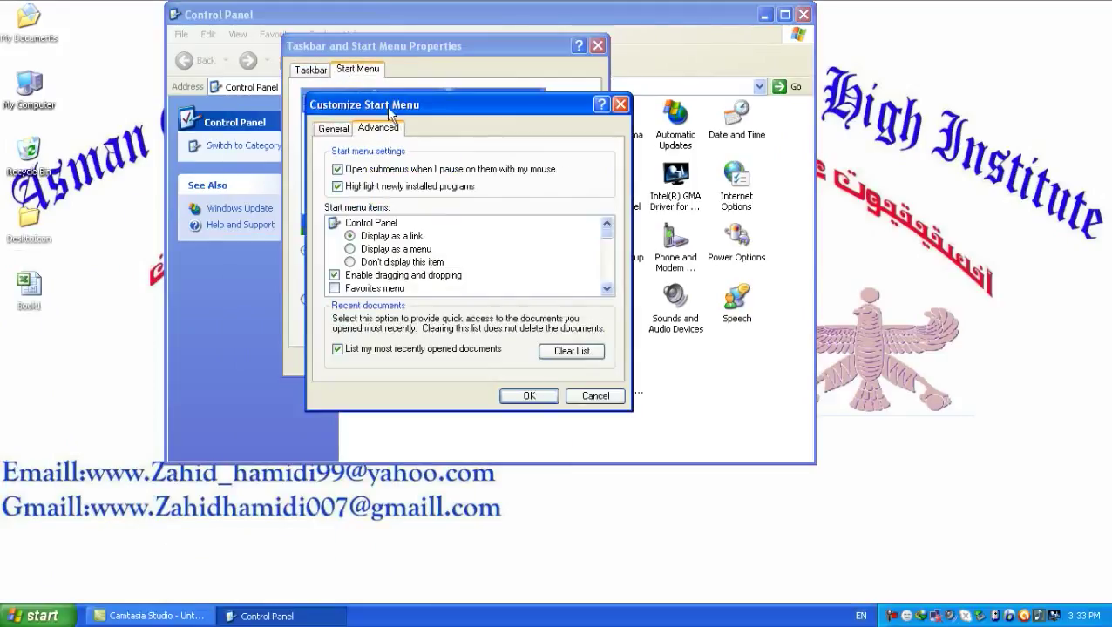
{"action": "left_click_drag", "start_coordinate": [386, 105], "coordinate": [387, 57]}
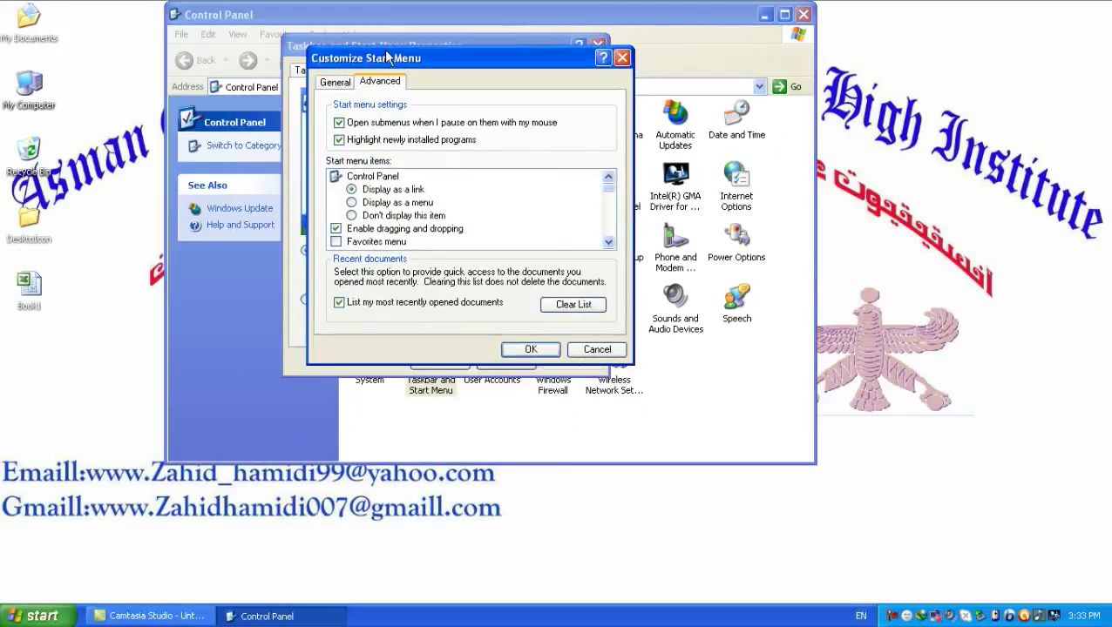
Set the Control Panel item to "Display as a menu", apply it, and inspect its submenu in the Start menu.
{"action": "left_click", "coordinate": [352, 203]}
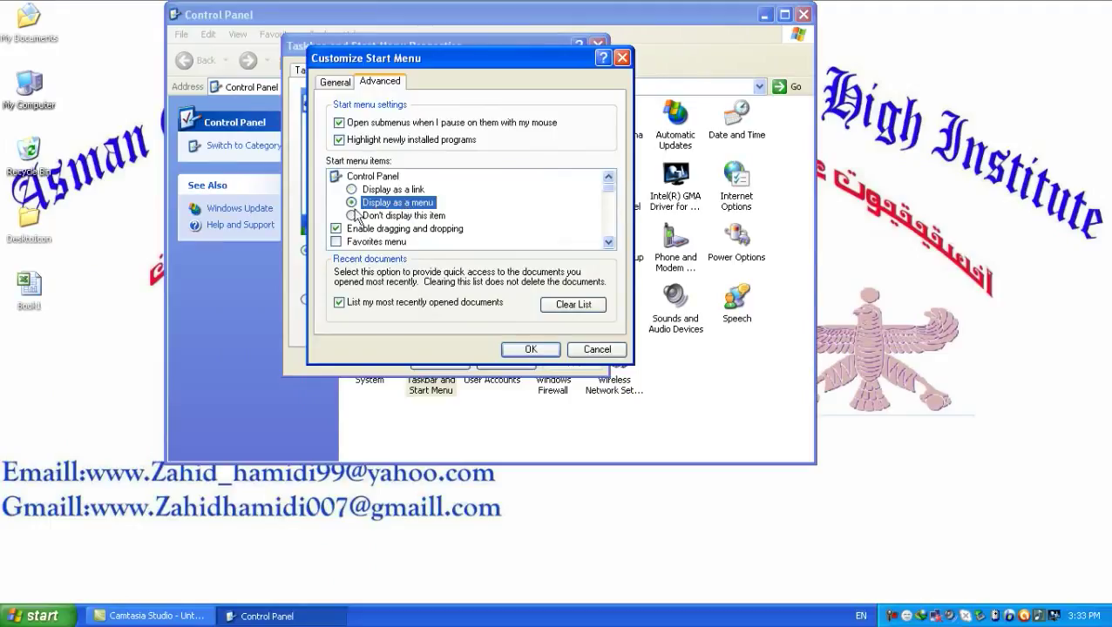
{"action": "left_click", "coordinate": [526, 350]}
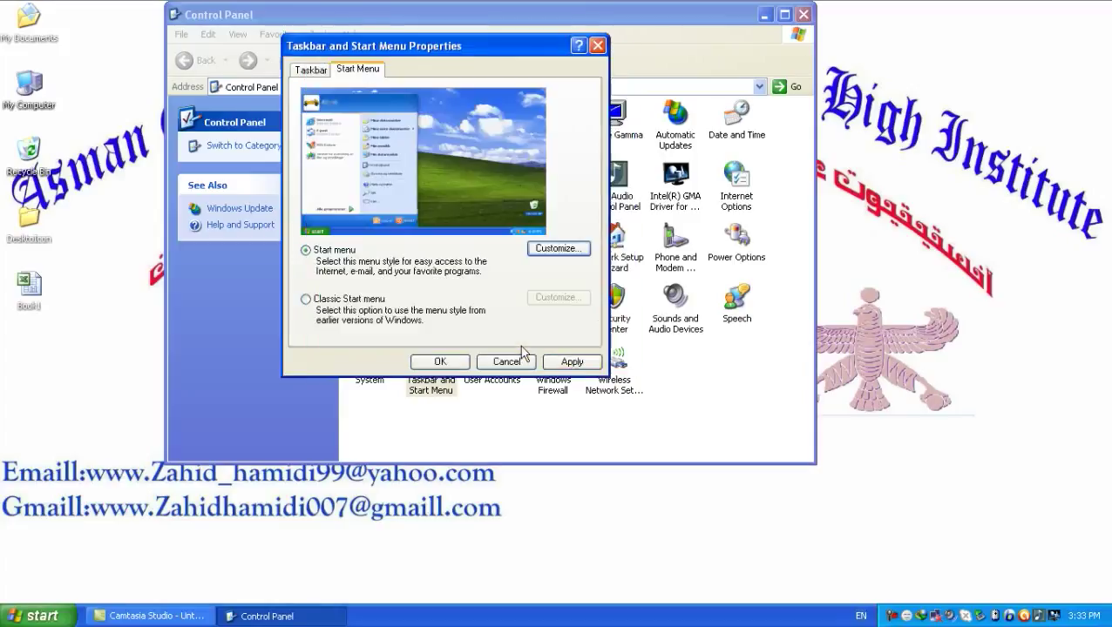
{"action": "left_click", "coordinate": [571, 362]}
{"action": "left_click", "coordinate": [22, 619]}
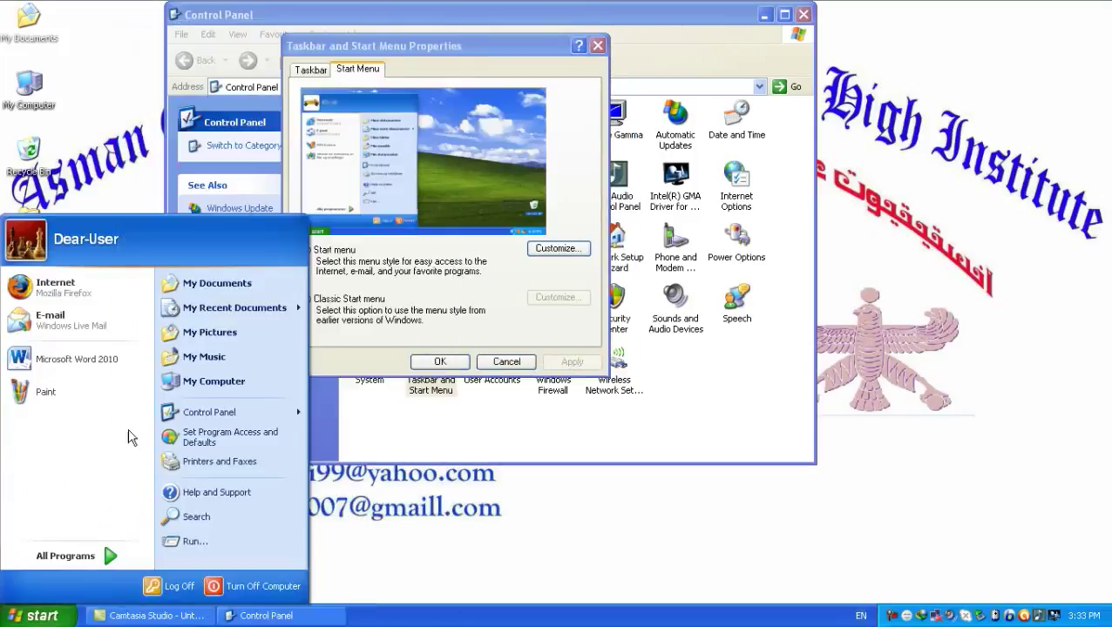
{"action": "mouse_move", "coordinate": [225, 423]}
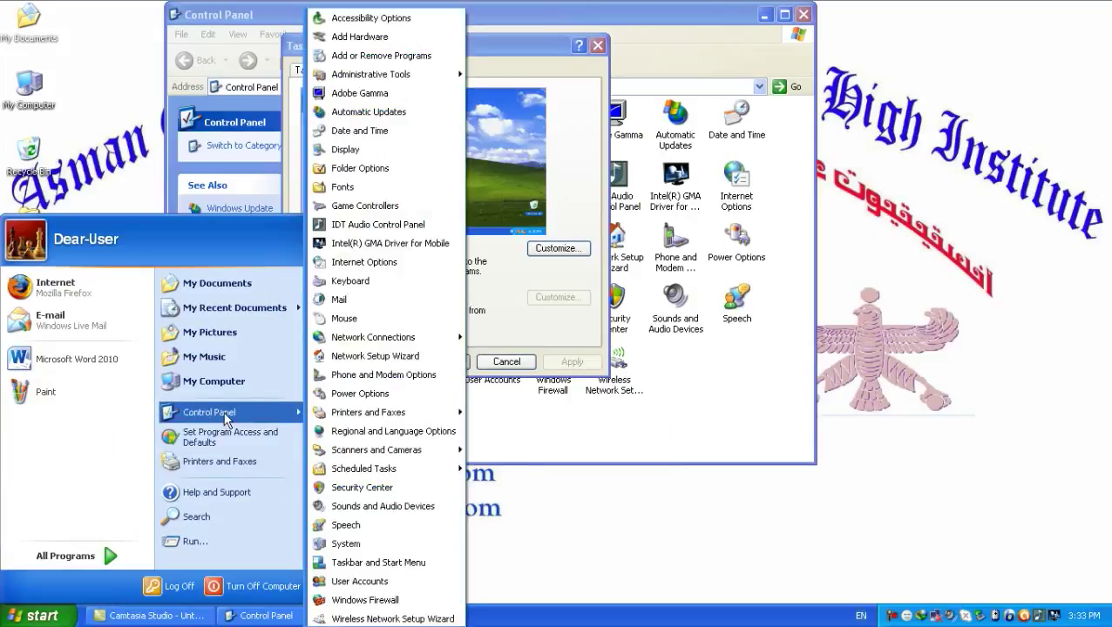
{"action": "left_click", "coordinate": [566, 151]}
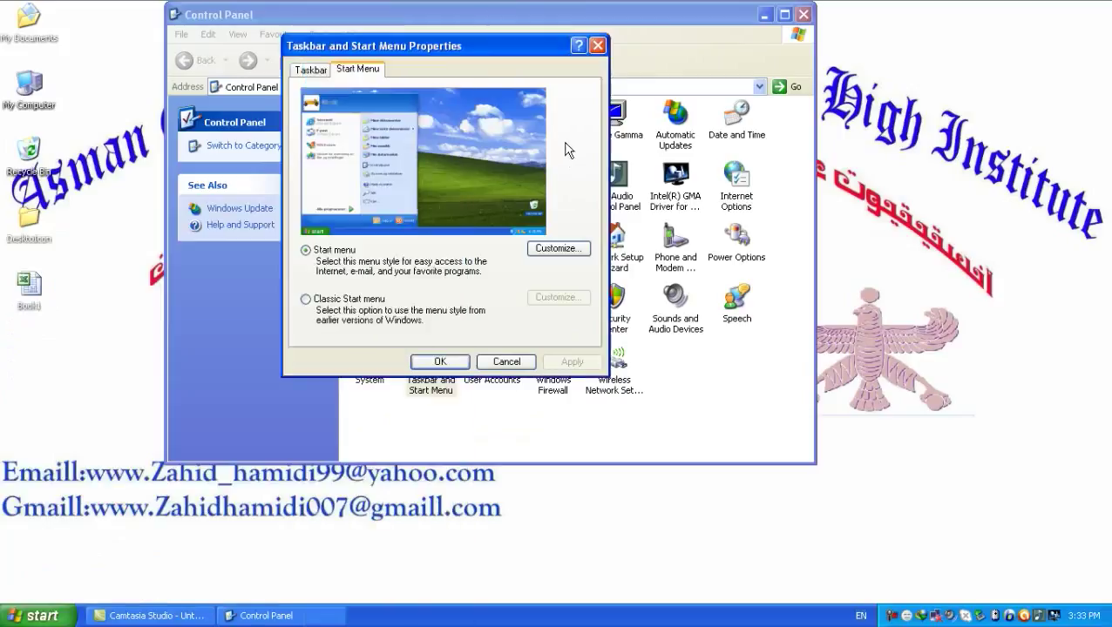
Set the Control Panel item to "Don't display this item", apply it, and check the Start menu.
{"action": "left_click_drag", "start_coordinate": [424, 44], "coordinate": [460, 12]}
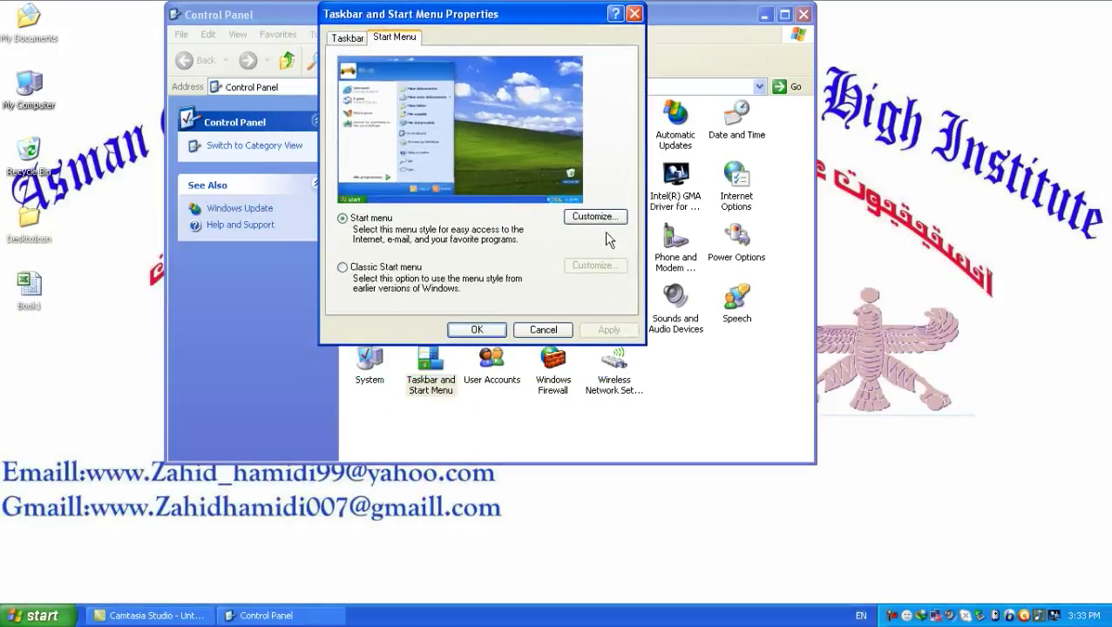
{"action": "left_click", "coordinate": [582, 216]}
{"action": "left_click", "coordinate": [414, 97]}
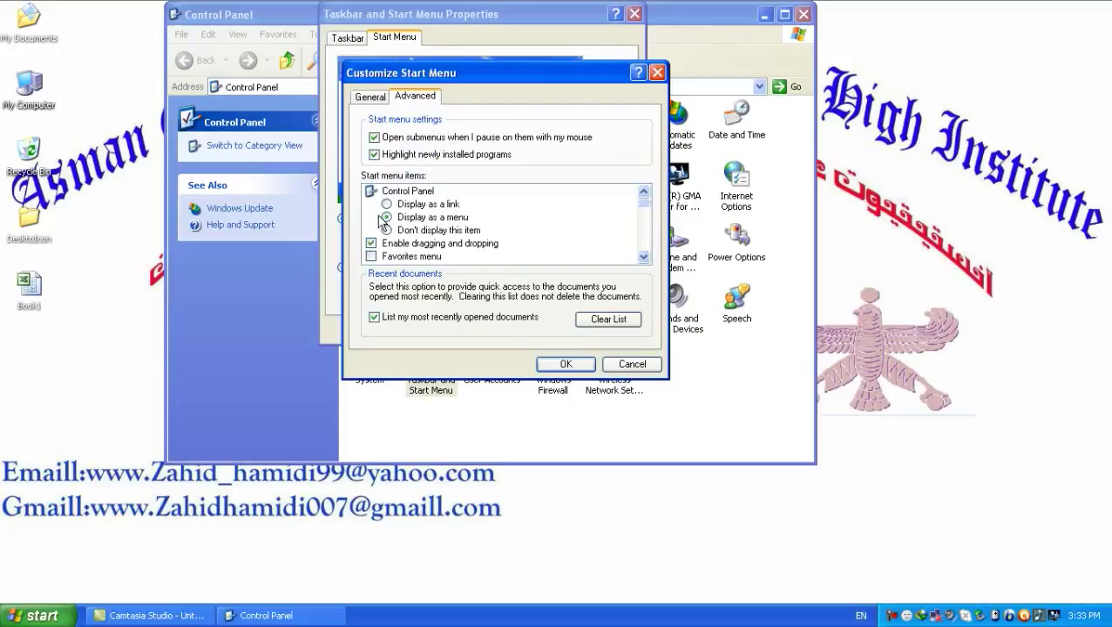
{"action": "left_click", "coordinate": [394, 231]}
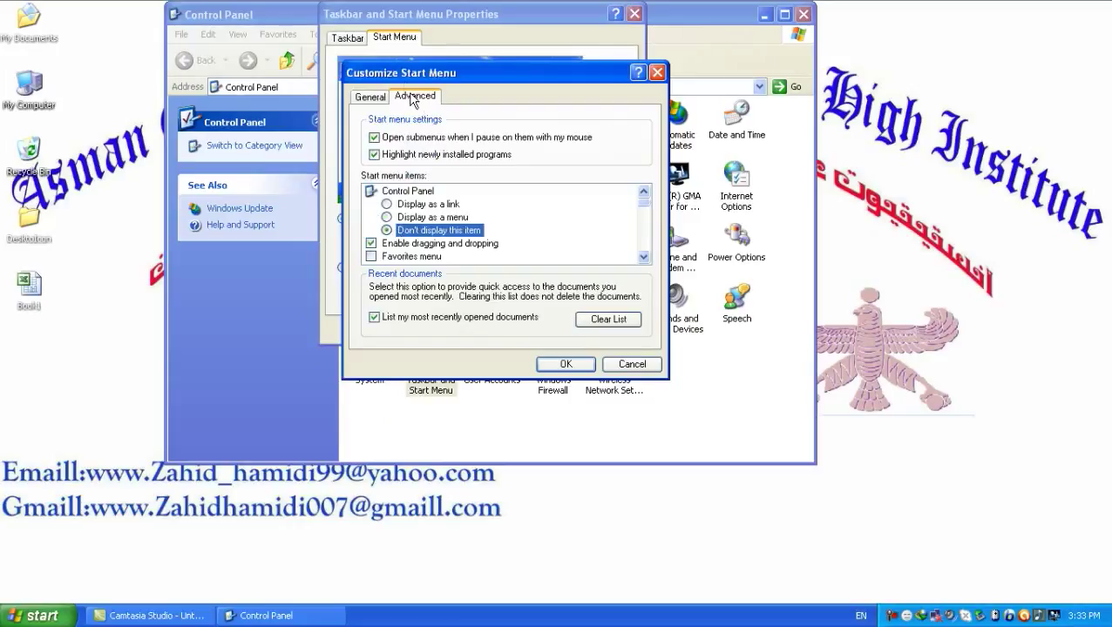
{"action": "left_click_drag", "start_coordinate": [403, 75], "coordinate": [400, 20]}
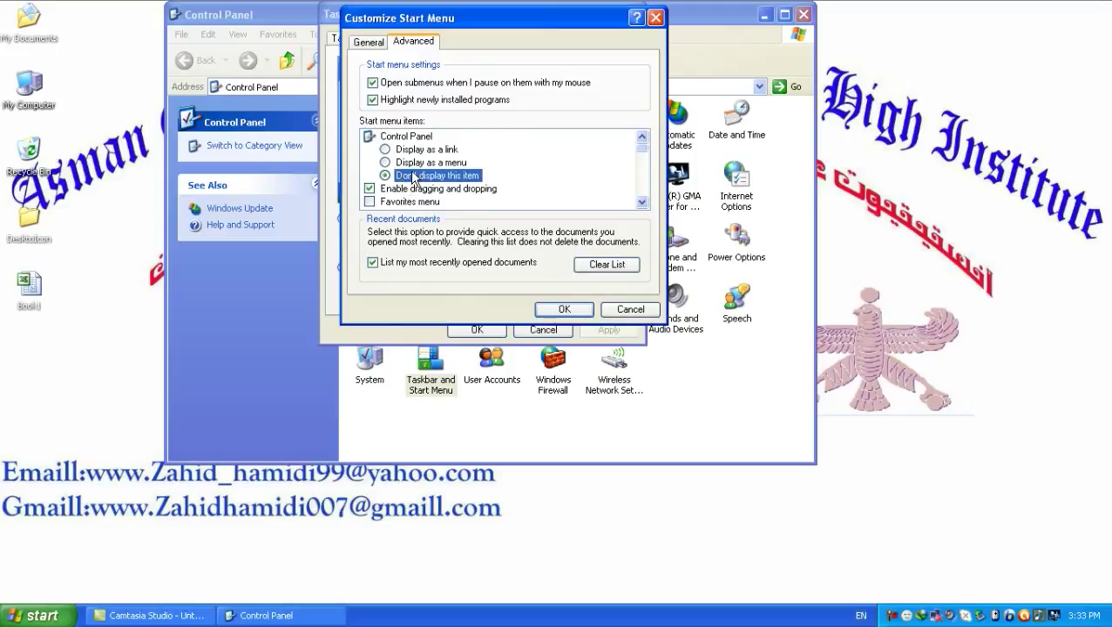
{"action": "left_click", "coordinate": [558, 309]}
{"action": "left_click", "coordinate": [593, 330]}
{"action": "left_click", "coordinate": [17, 619]}
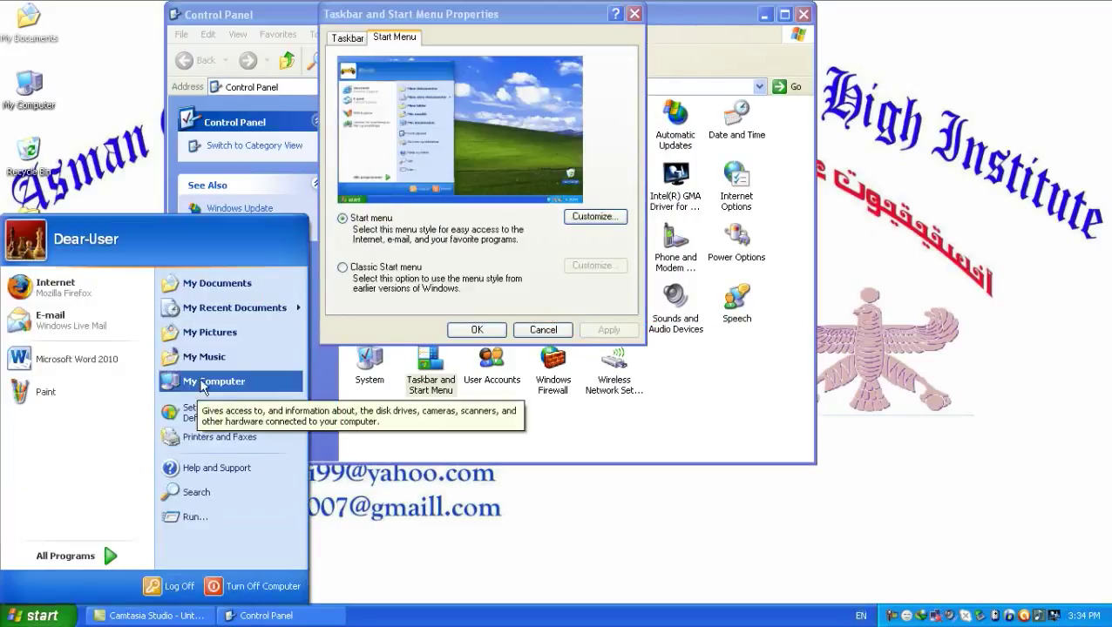
Set the Control Panel item back to "Display as a link", apply it, and look over the Start menu.
{"action": "left_click", "coordinate": [575, 217]}
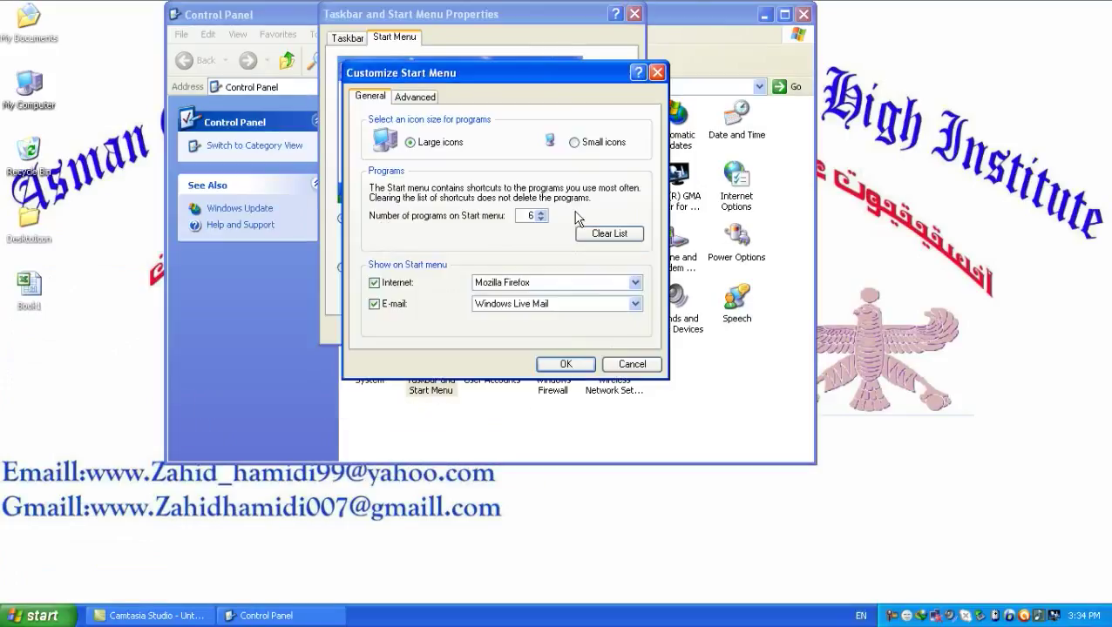
{"action": "left_click_drag", "start_coordinate": [419, 94], "coordinate": [369, 16]}
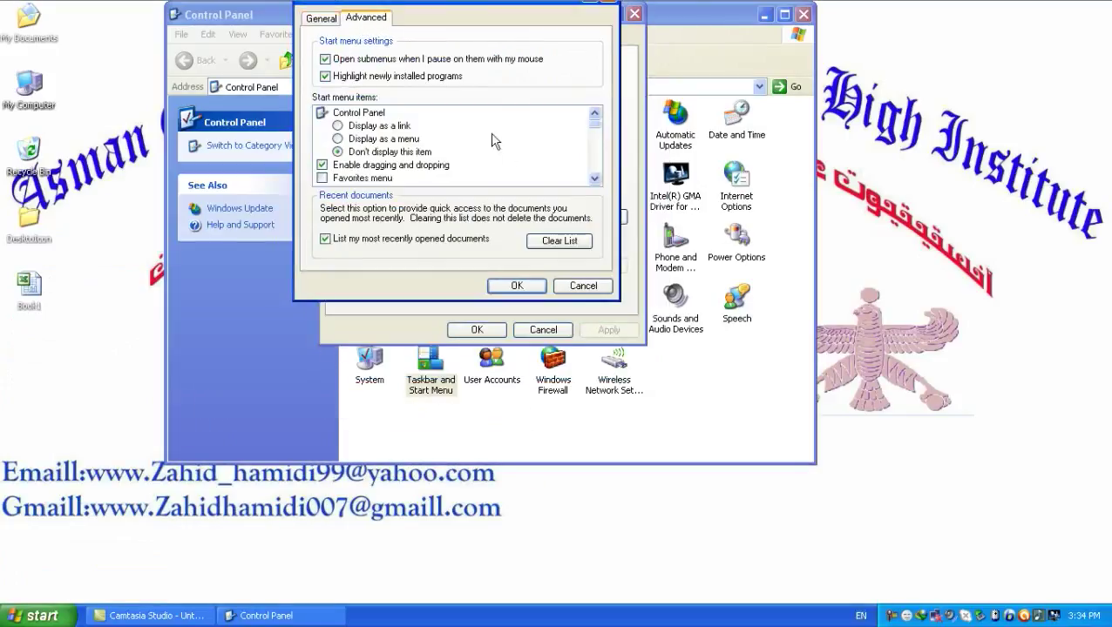
{"action": "left_click", "coordinate": [342, 126]}
{"action": "left_click", "coordinate": [515, 285]}
{"action": "left_click", "coordinate": [606, 331]}
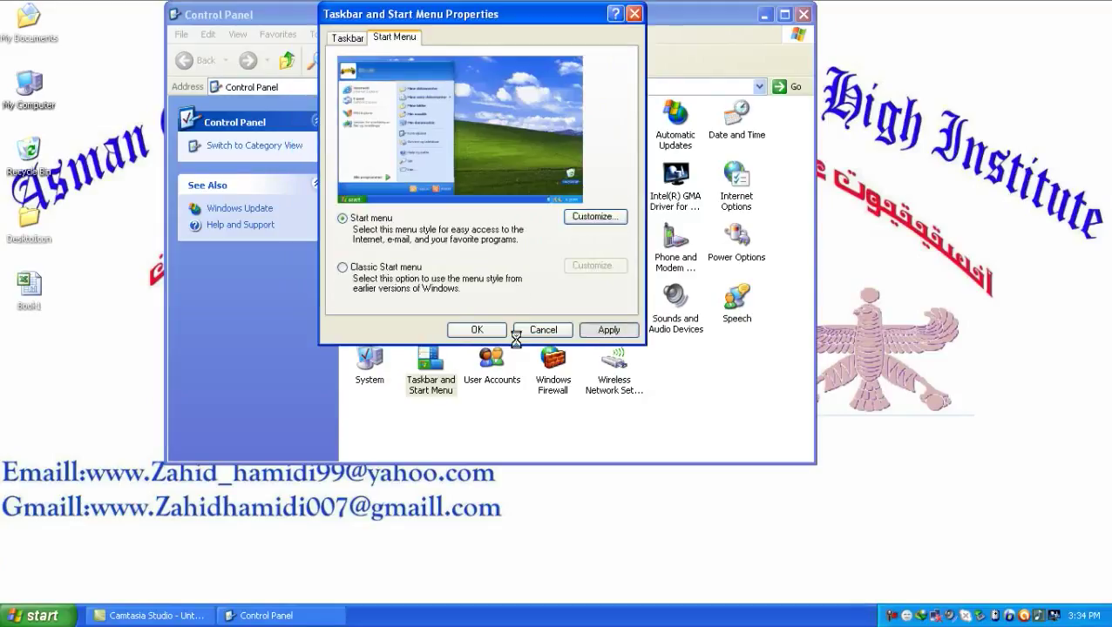
{"action": "left_click", "coordinate": [34, 616]}
{"action": "left_click", "coordinate": [65, 556]}
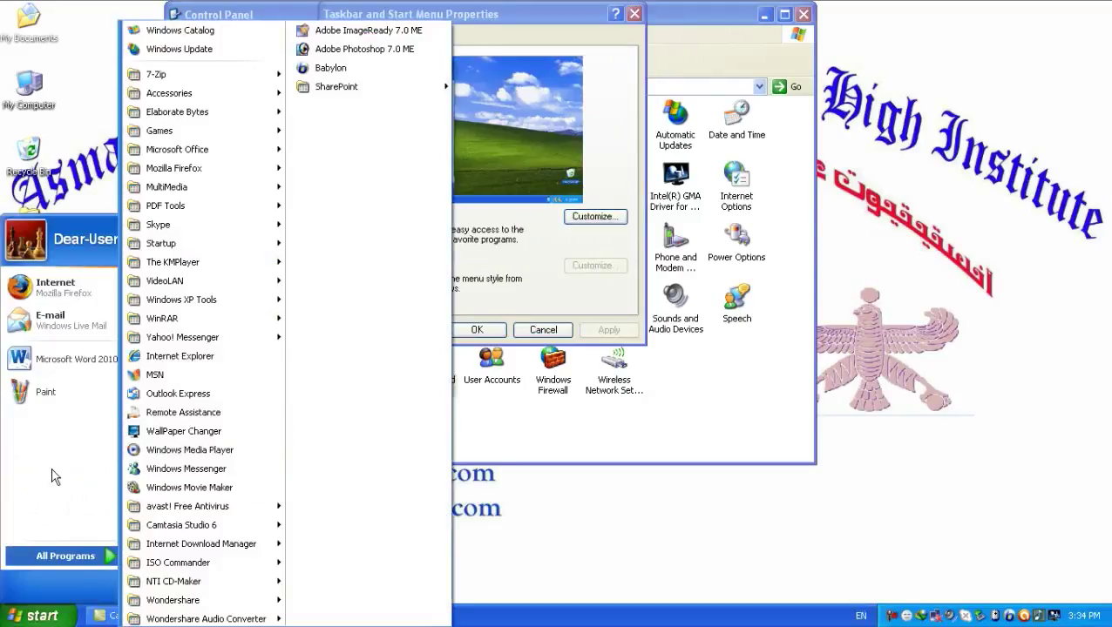
Examine the "Enable dragging and dropping" option in the advanced Start menu customization and accept the settings.
{"action": "left_click", "coordinate": [593, 216]}
{"action": "left_click", "coordinate": [405, 91]}
{"action": "left_click_drag", "start_coordinate": [416, 81], "coordinate": [397, 6]}
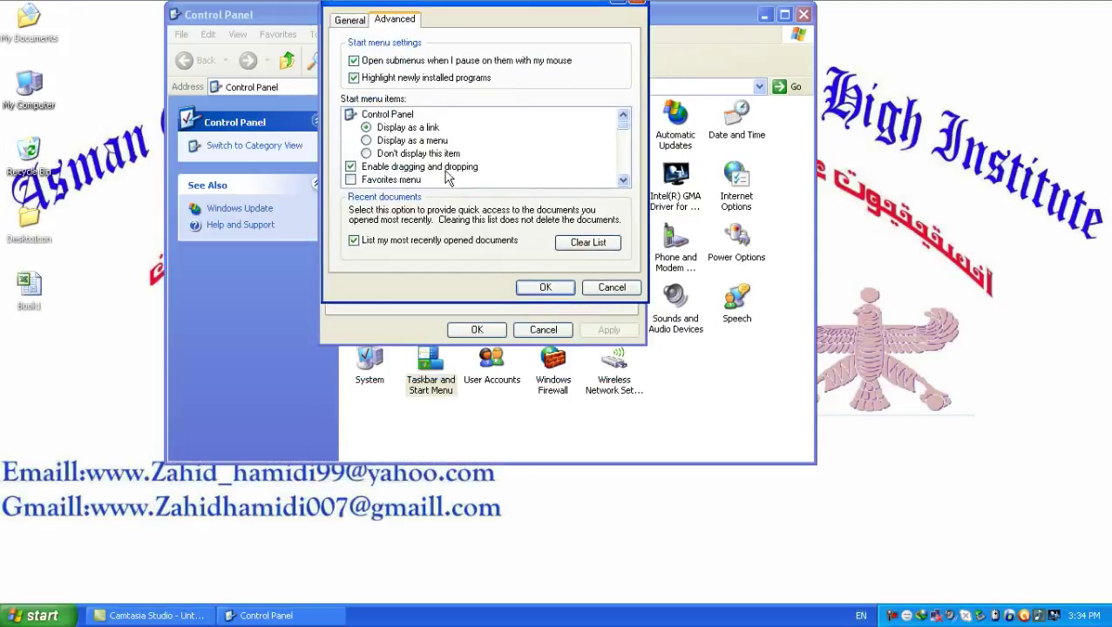
{"action": "left_click", "coordinate": [541, 287]}
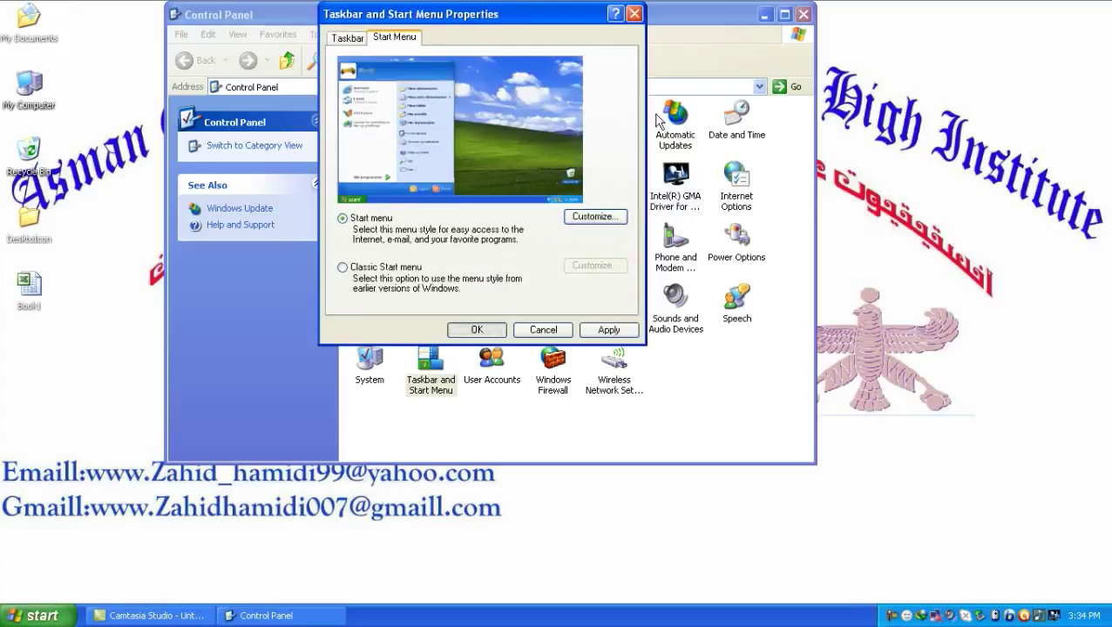
Minimize the Control Panel window and place a My Computer shortcut from the Start menu onto the desktop.
{"action": "left_click", "coordinate": [764, 15]}
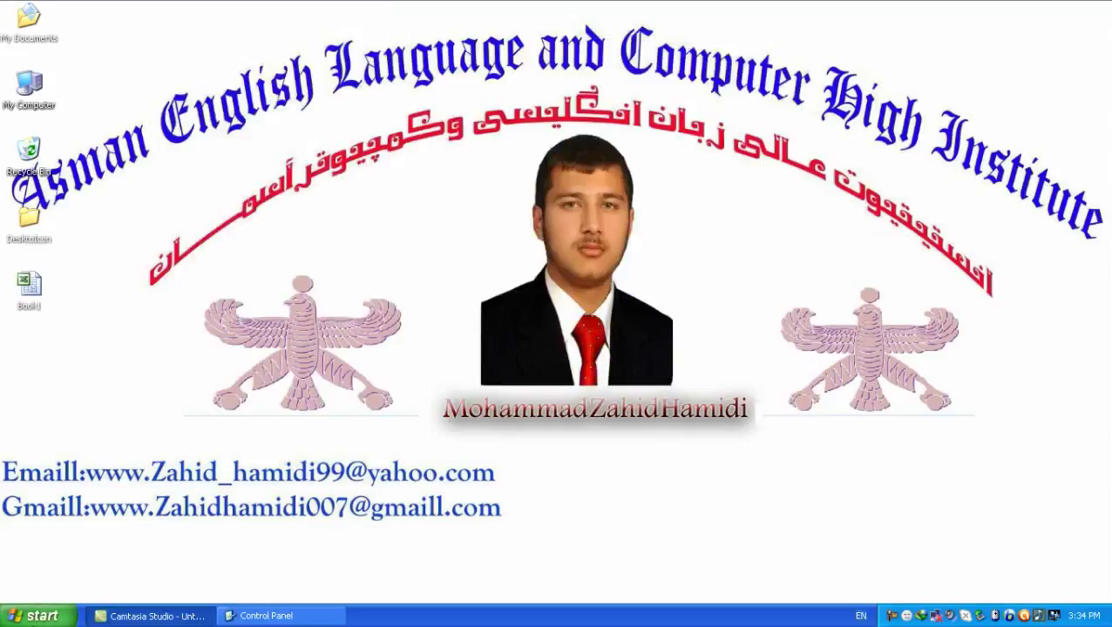
{"action": "left_click", "coordinate": [35, 616]}
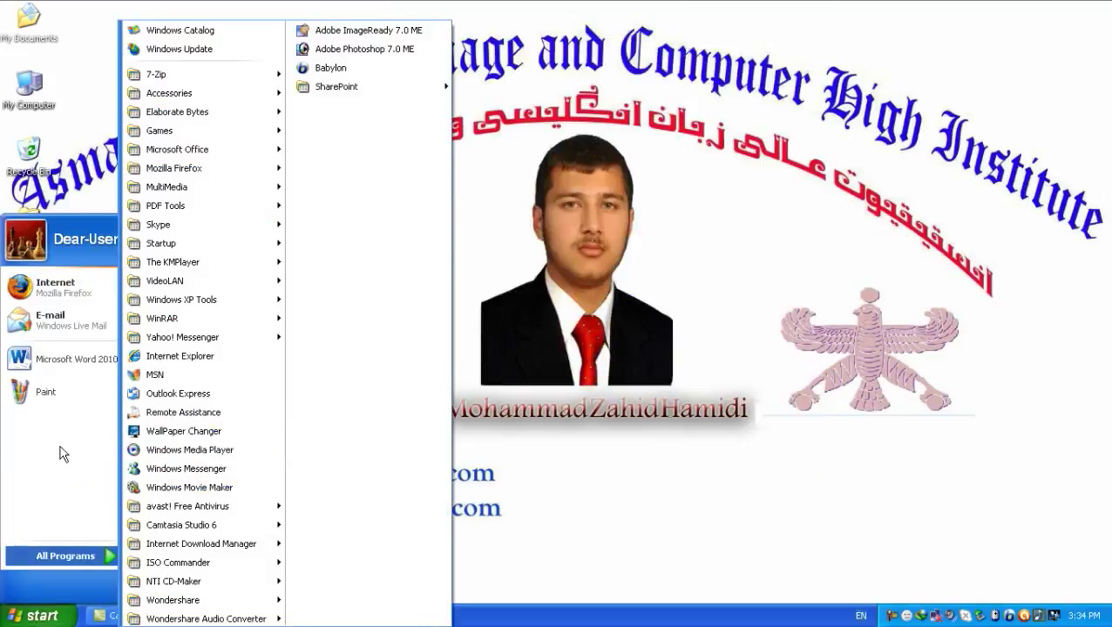
{"action": "left_click_drag", "start_coordinate": [208, 384], "coordinate": [433, 423]}
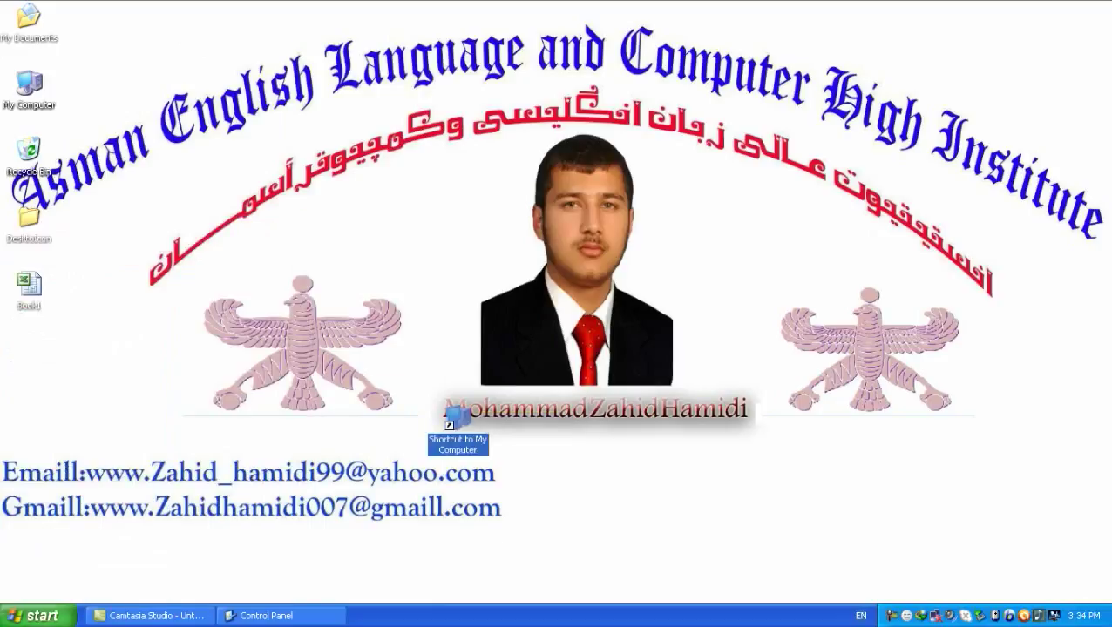
Remove Microsoft Word 2010 from the Start menu's list of frequently used programs.
{"action": "left_click", "coordinate": [35, 616]}
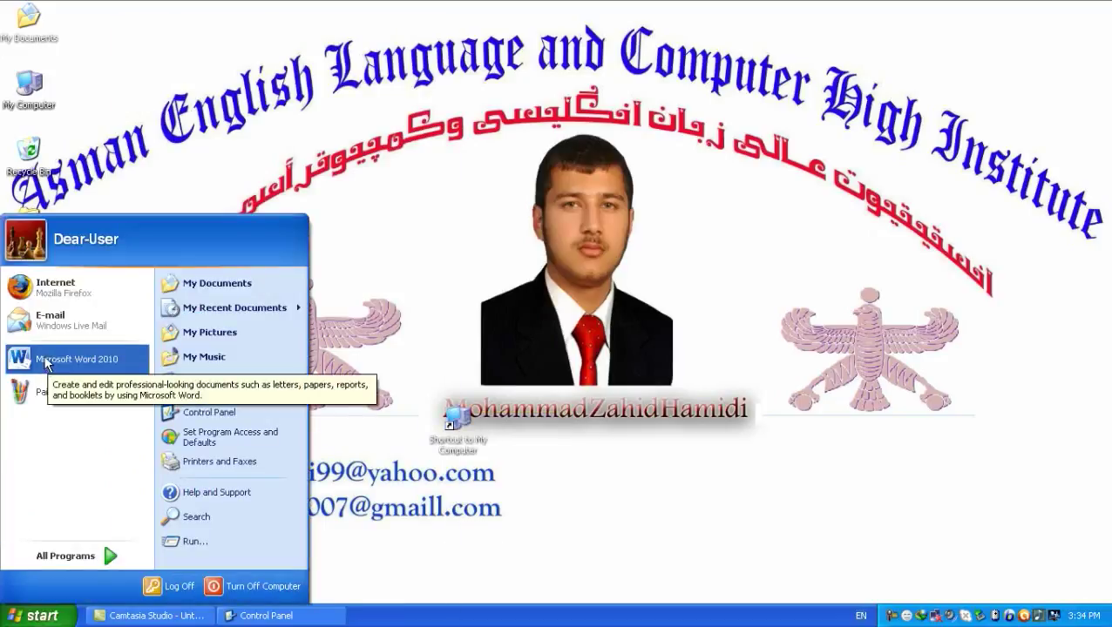
{"action": "right_click", "coordinate": [48, 359]}
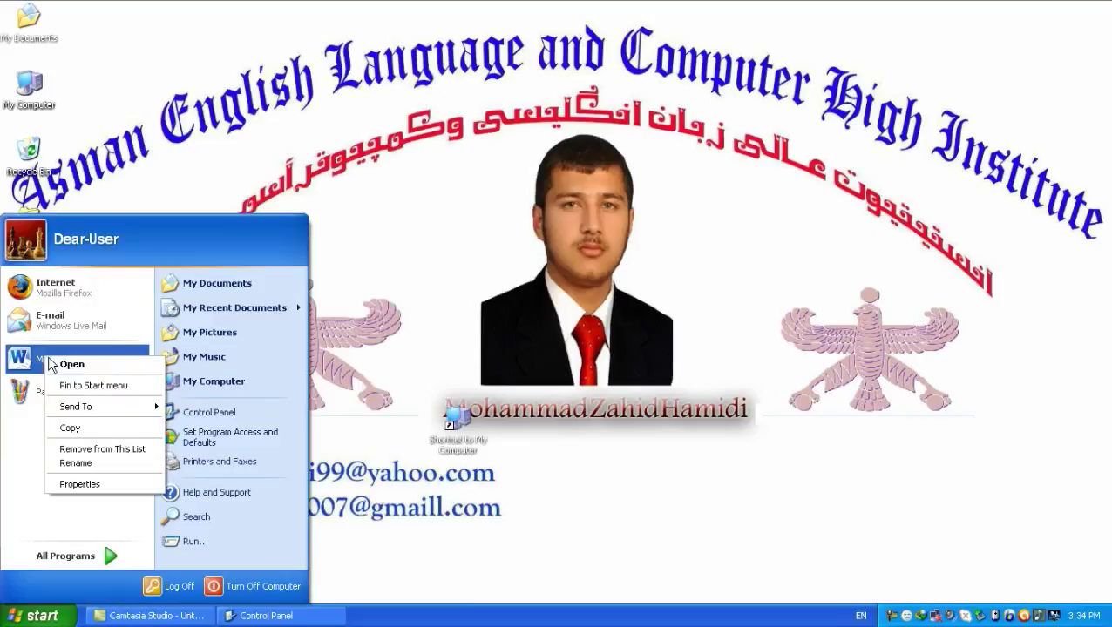
{"action": "left_click", "coordinate": [80, 450]}
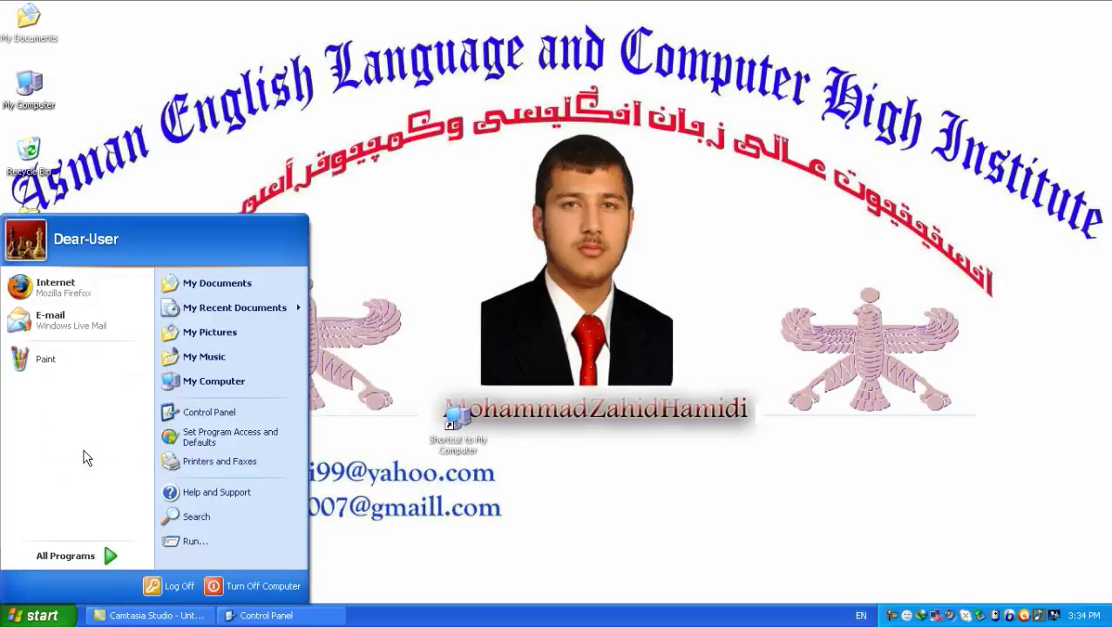
{"action": "right_click", "coordinate": [446, 209]}
{"action": "left_click", "coordinate": [453, 225]}
{"action": "right_click", "coordinate": [415, 169]}
{"action": "left_click", "coordinate": [433, 187]}
{"action": "right_click", "coordinate": [394, 147]}
{"action": "left_click", "coordinate": [415, 165]}
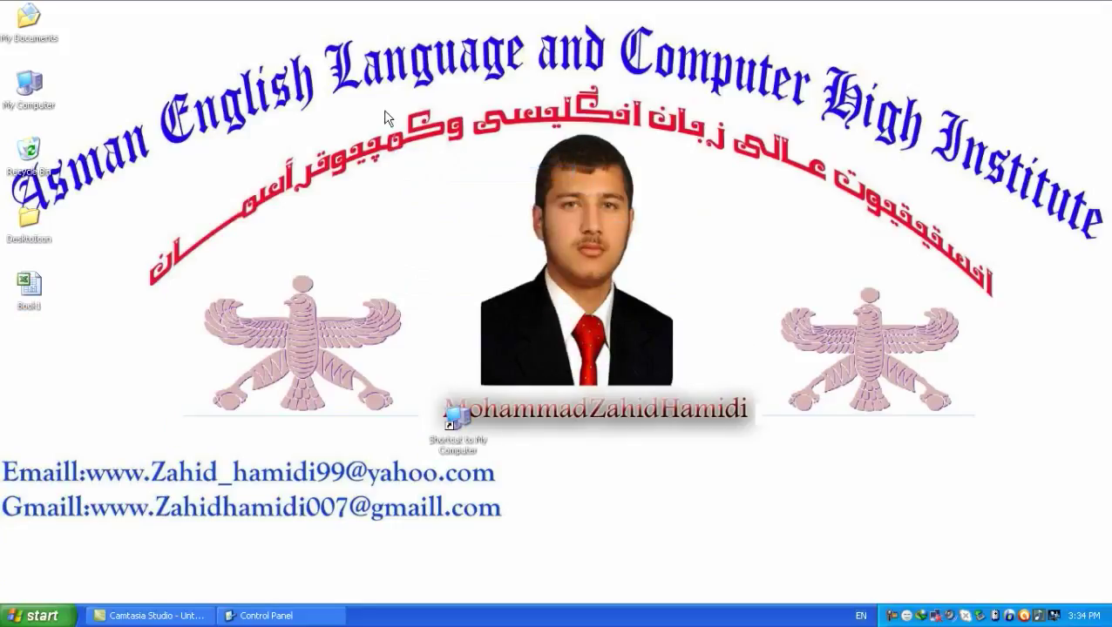
Restore the Control Panel window and reopen the advanced Start menu customization from Taskbar and Start Menu.
{"action": "left_click", "coordinate": [259, 617]}
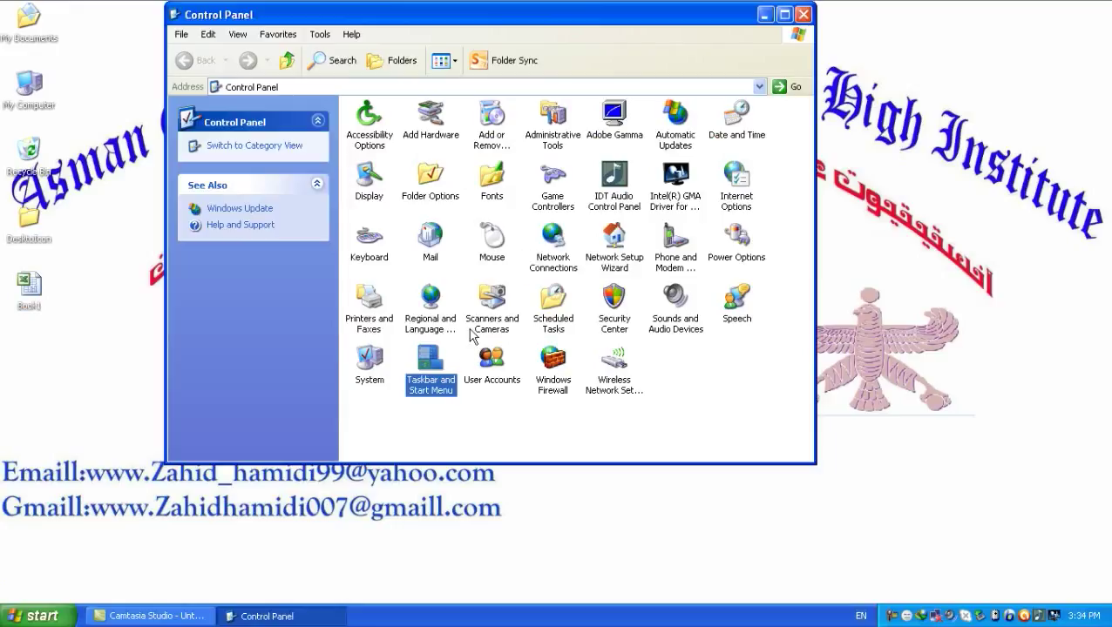
{"action": "double_click", "coordinate": [440, 357]}
{"action": "left_click_drag", "start_coordinate": [250, 265], "coordinate": [445, 49]}
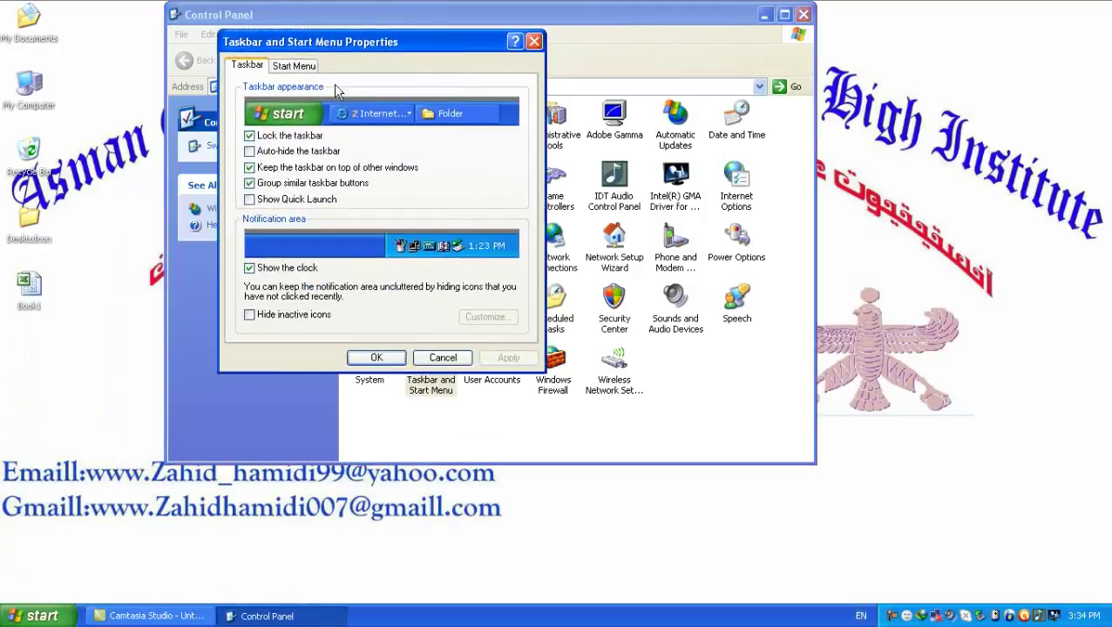
{"action": "left_click", "coordinate": [294, 66]}
{"action": "left_click", "coordinate": [492, 245]}
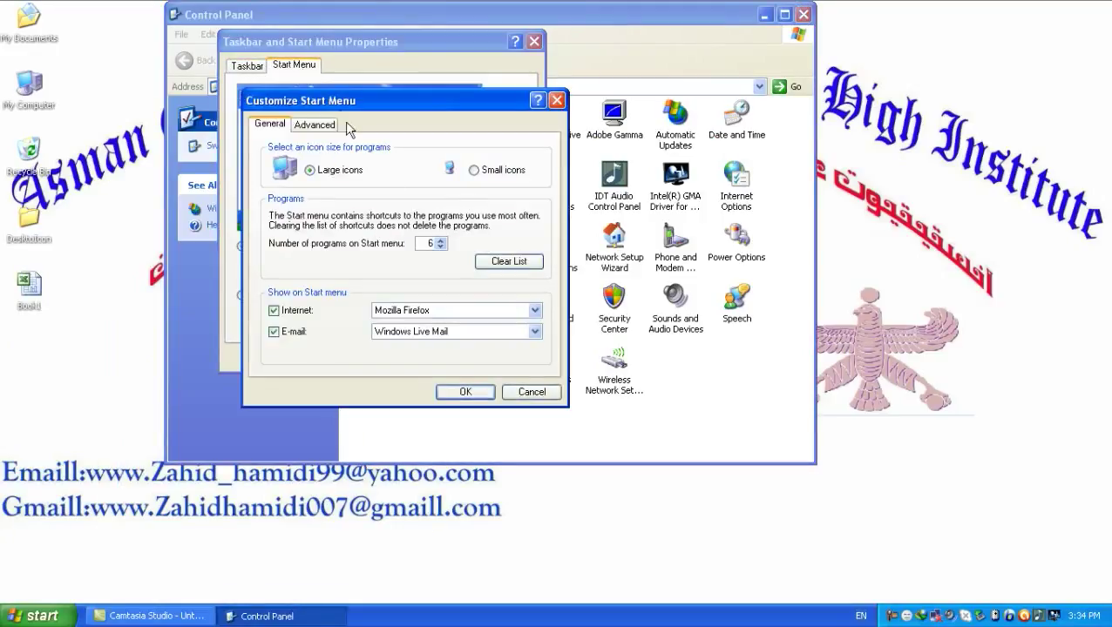
{"action": "left_click_drag", "start_coordinate": [345, 102], "coordinate": [390, 24]}
{"action": "left_click", "coordinate": [362, 47]}
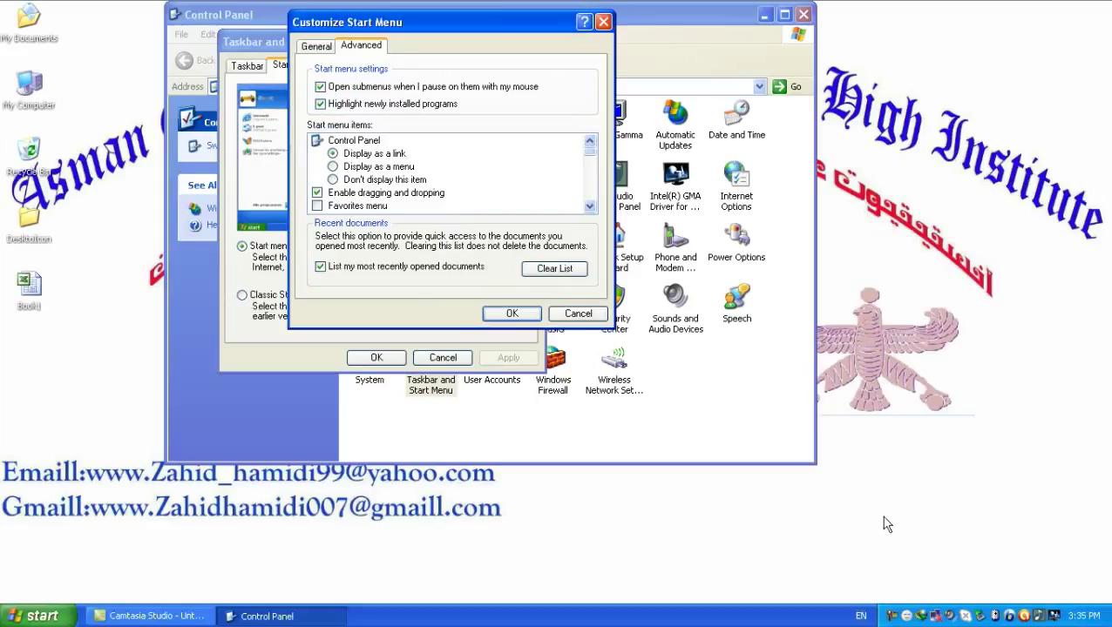
{"action": "left_click", "coordinate": [893, 619]}
{"action": "left_click", "coordinate": [1037, 547]}
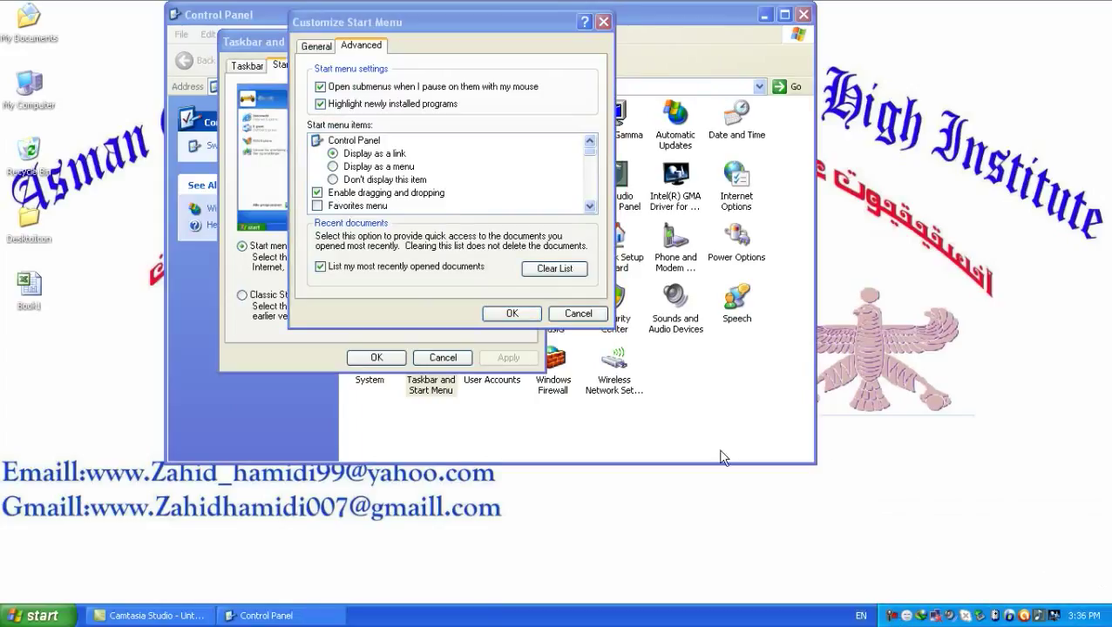
Turn off "Enable dragging and dropping", apply the change, and check the Start menu entries, including My Recent Documents.
{"action": "left_click", "coordinate": [318, 195]}
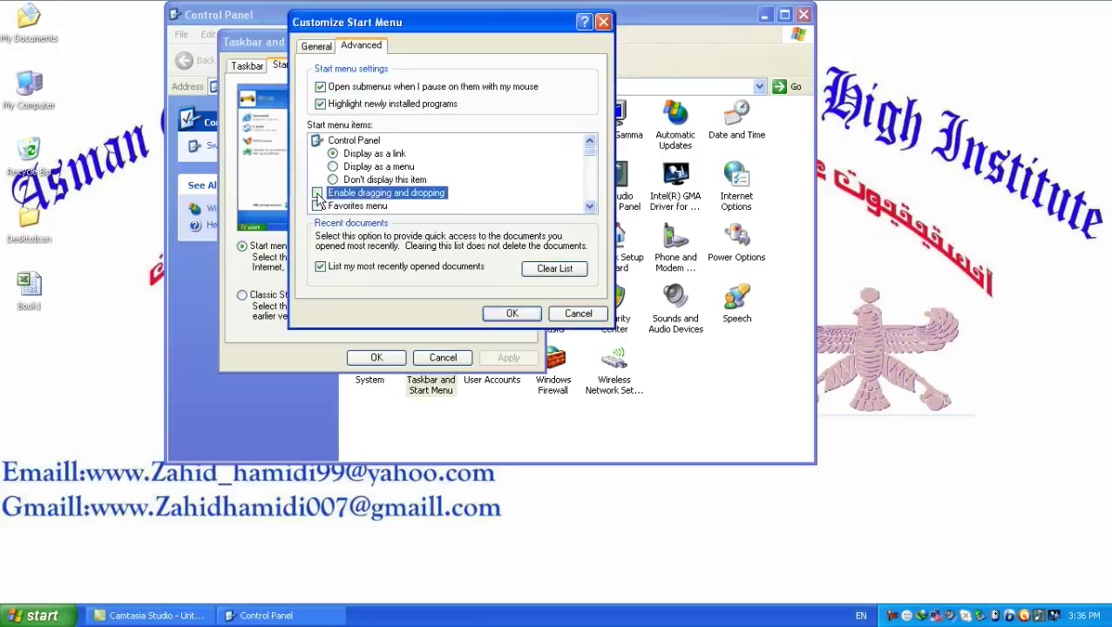
{"action": "left_click", "coordinate": [504, 314]}
{"action": "left_click", "coordinate": [506, 357]}
{"action": "left_click", "coordinate": [9, 610]}
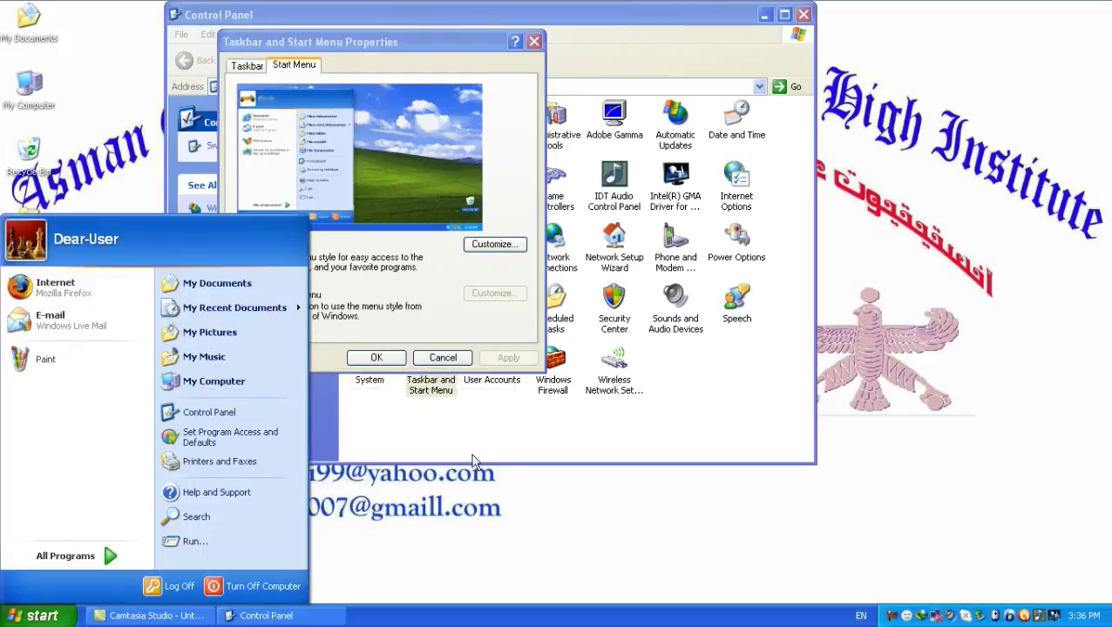
{"action": "mouse_move", "coordinate": [235, 308]}
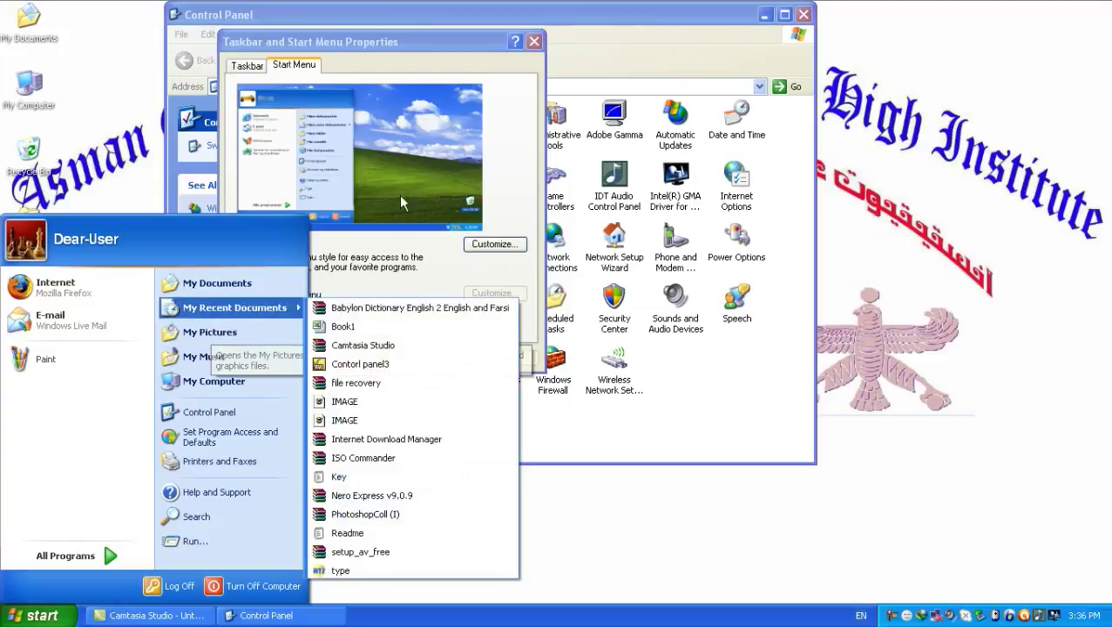
Reopen the advanced Start menu customization and turn on "Enable dragging and dropping".
{"action": "left_click", "coordinate": [293, 78]}
{"action": "left_click", "coordinate": [493, 244]}
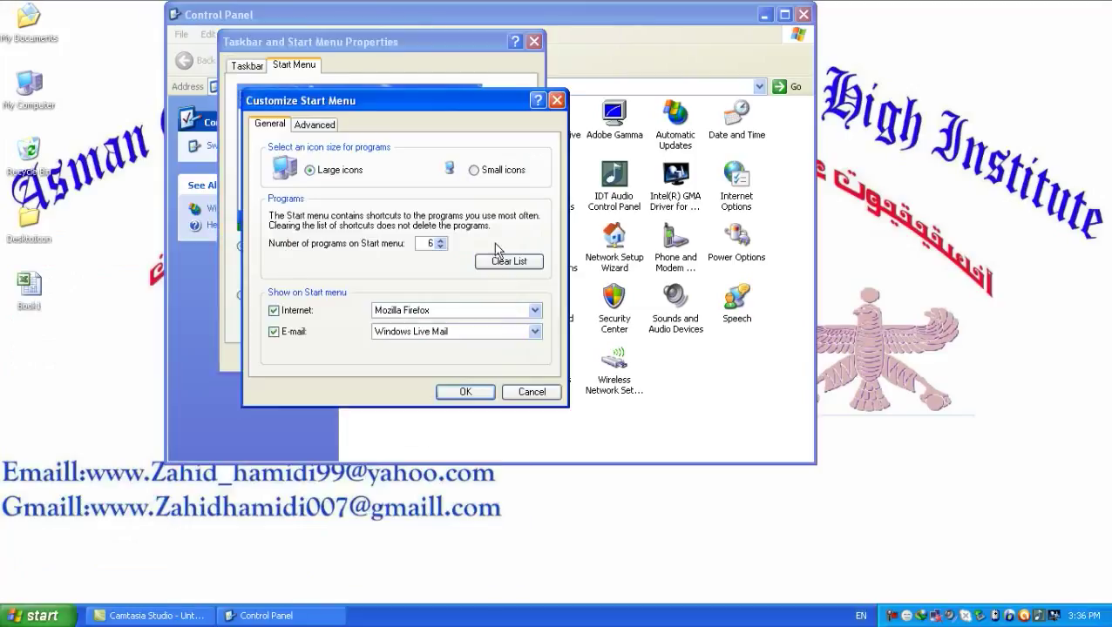
{"action": "left_click", "coordinate": [319, 124]}
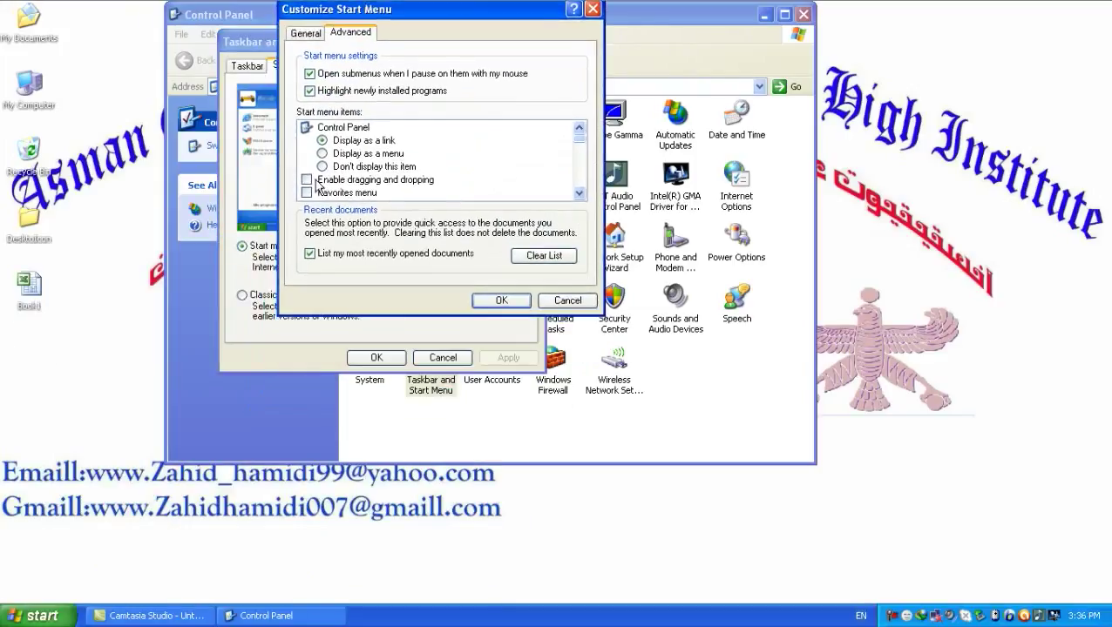
{"action": "left_click", "coordinate": [316, 181]}
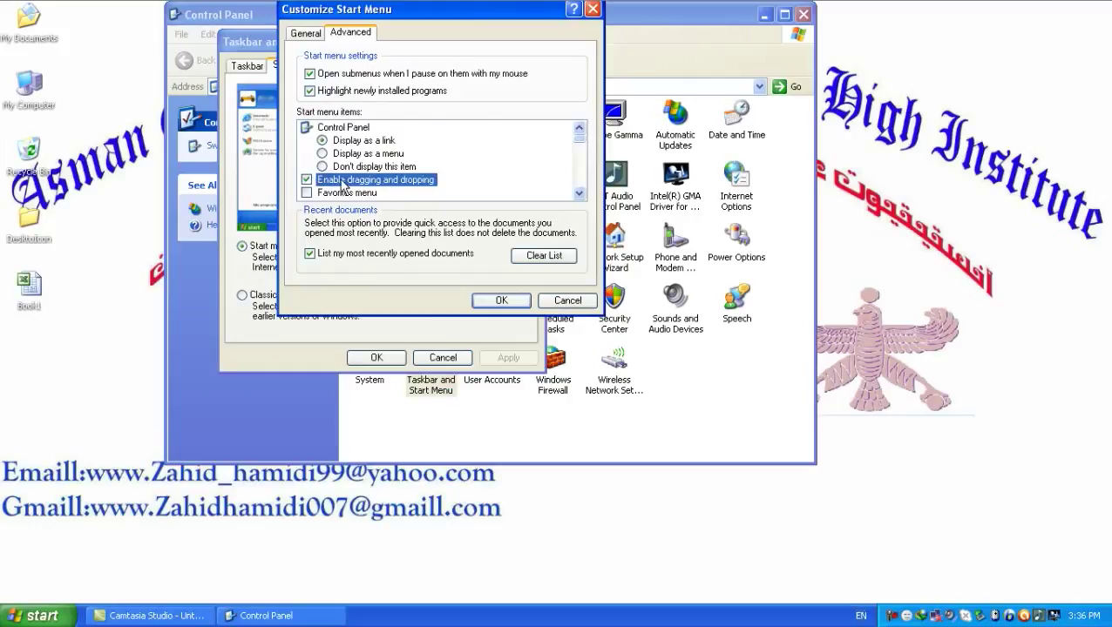
Turn on "Favorites menu" in the Start menu items, accept the customization, and apply the change.
{"action": "scroll", "coordinate": [523, 187], "scroll_direction": "down", "scroll_amount": 4}
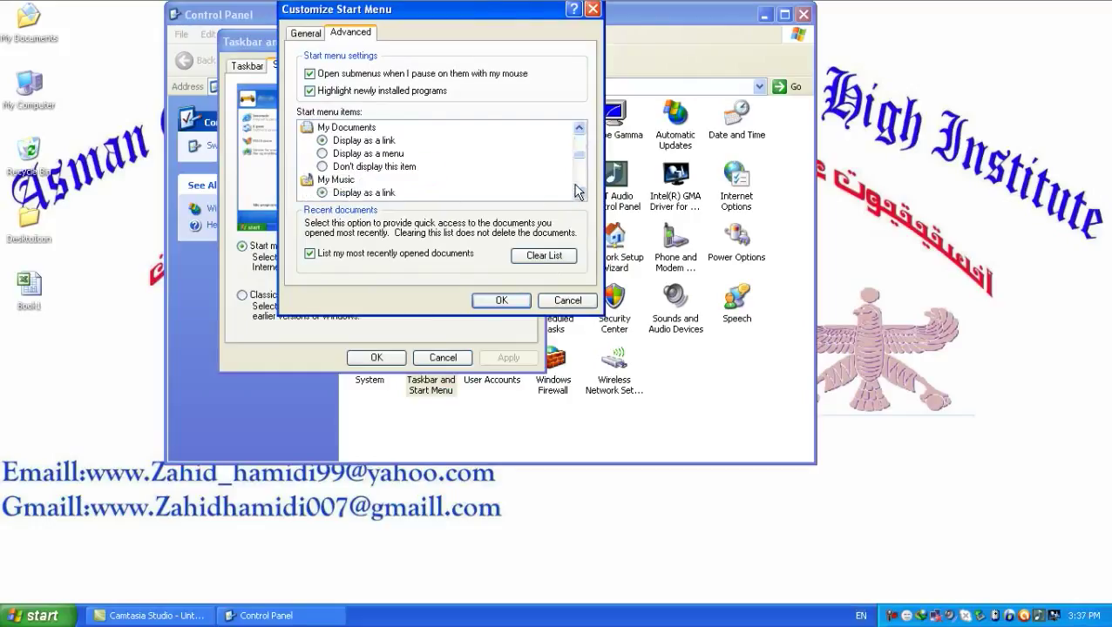
{"action": "left_click", "coordinate": [579, 128]}
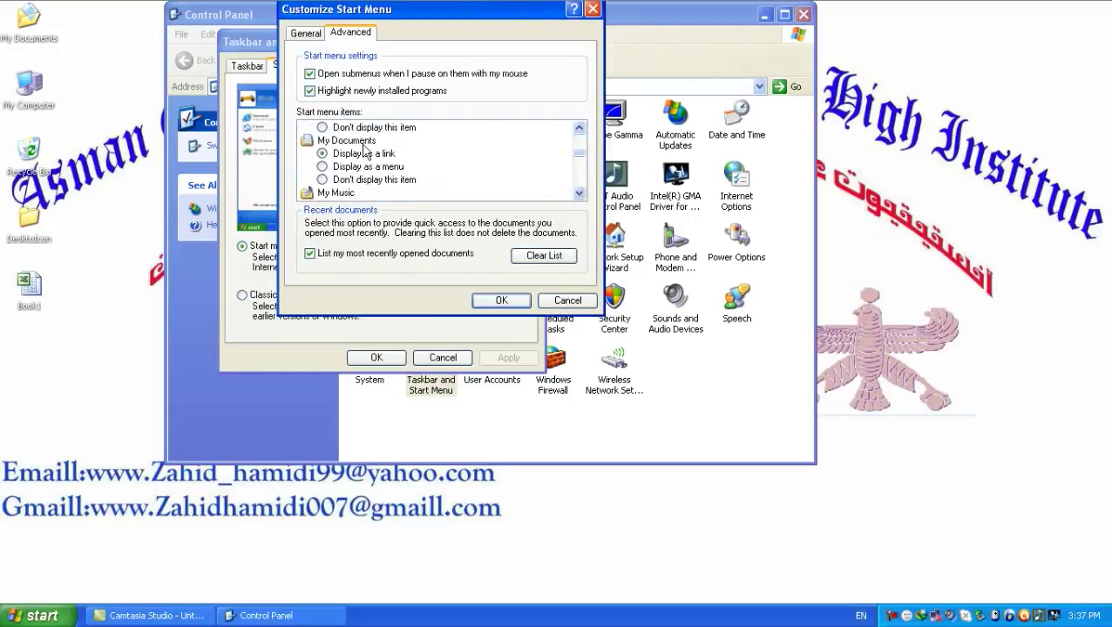
{"action": "left_click", "coordinate": [579, 128]}
{"action": "left_click", "coordinate": [579, 129]}
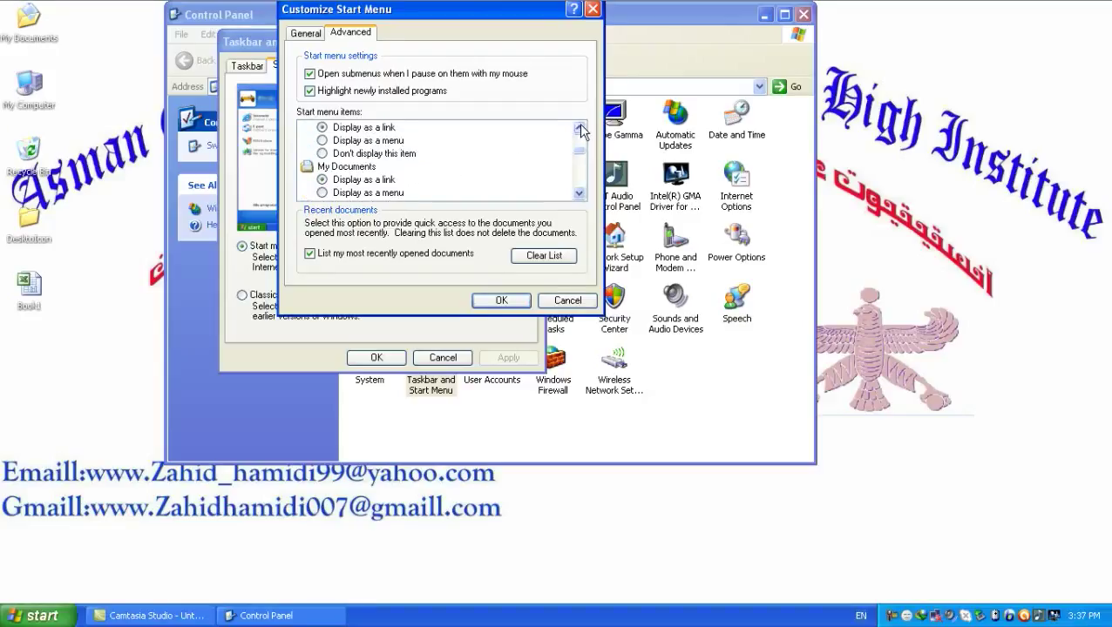
{"action": "left_click", "coordinate": [579, 129]}
{"action": "left_click", "coordinate": [579, 129]}
{"action": "left_click", "coordinate": [581, 130]}
{"action": "left_click", "coordinate": [580, 130]}
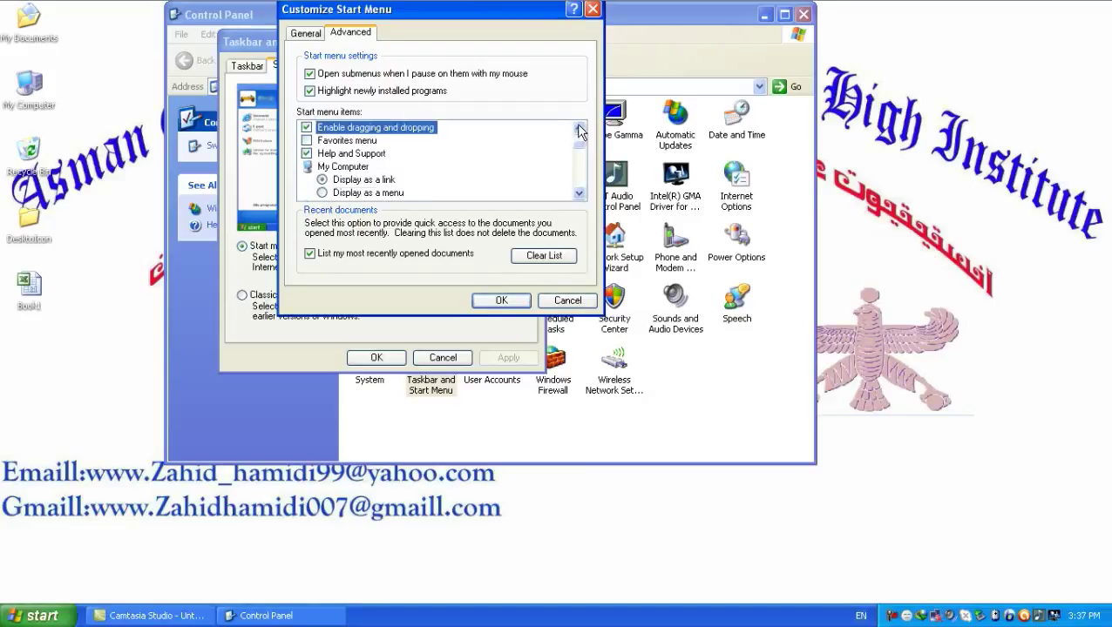
{"action": "left_click", "coordinate": [580, 130]}
{"action": "left_click", "coordinate": [580, 130]}
{"action": "left_click", "coordinate": [306, 168]}
{"action": "left_click", "coordinate": [306, 167]}
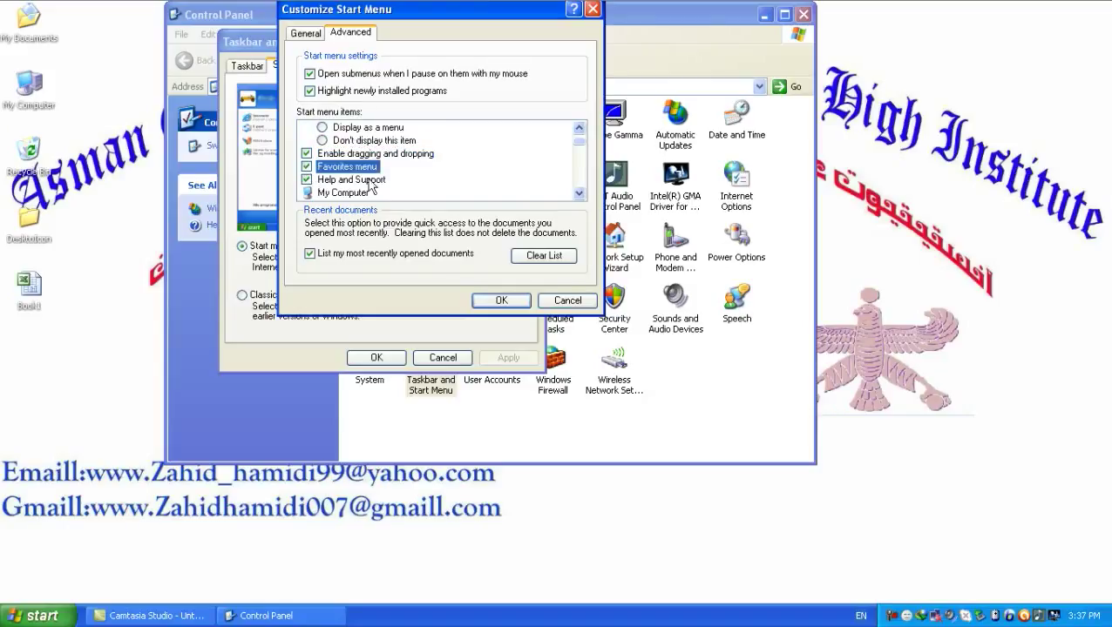
{"action": "left_click", "coordinate": [501, 300]}
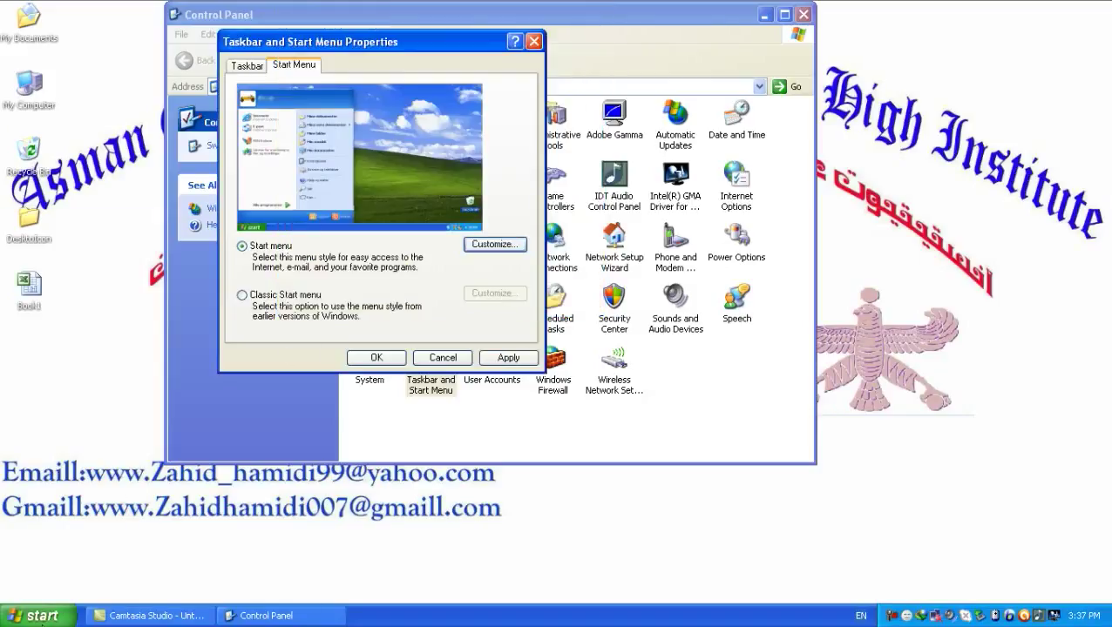
{"action": "left_click", "coordinate": [35, 616]}
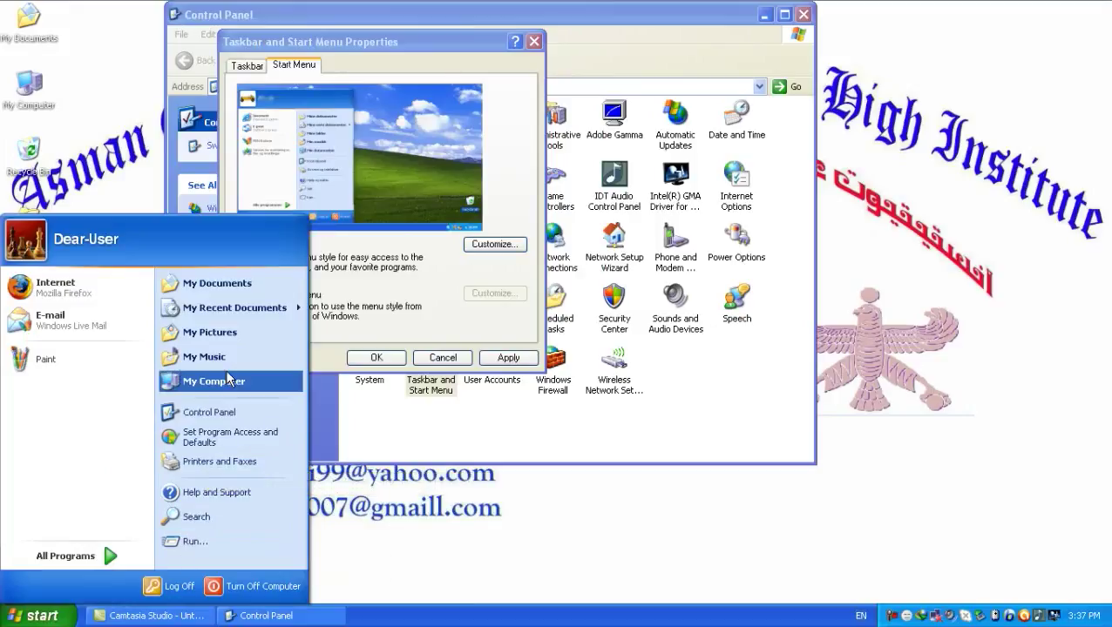
{"action": "left_click", "coordinate": [505, 358]}
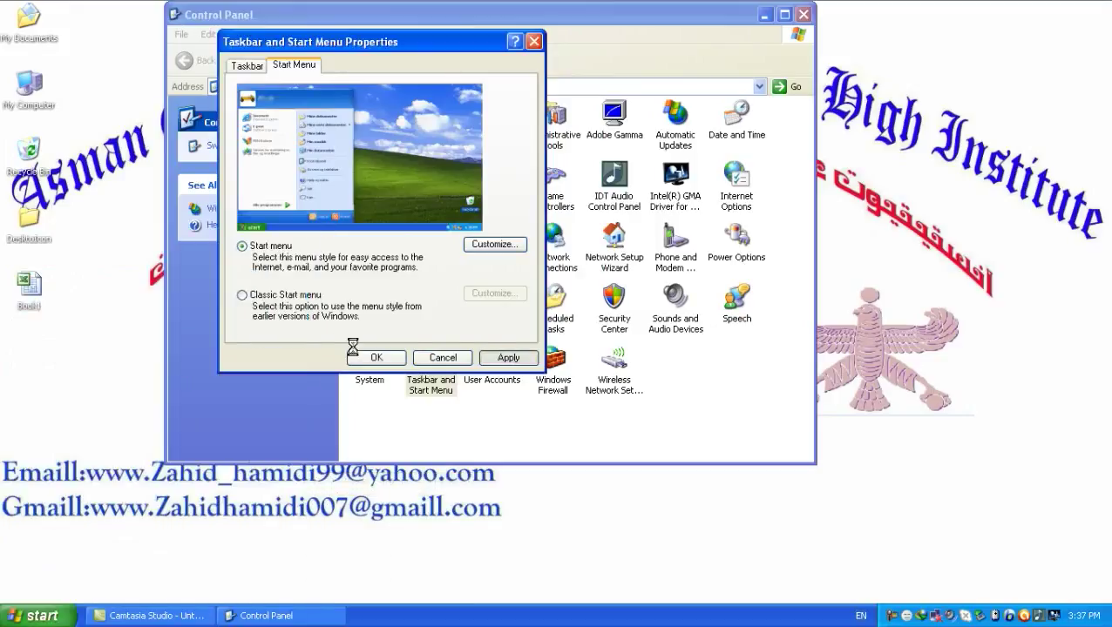
Examine the Favorites entry in the Start menu, including its Links and Microsoft Websites submenus.
{"action": "left_click", "coordinate": [35, 616]}
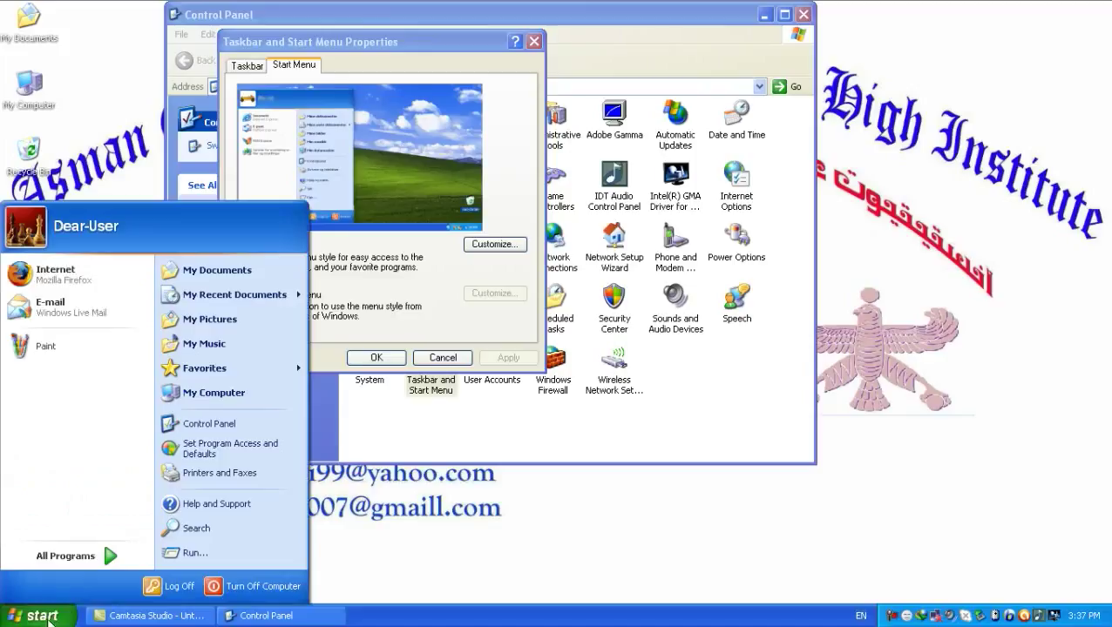
{"action": "mouse_move", "coordinate": [295, 373]}
{"action": "mouse_move", "coordinate": [352, 369]}
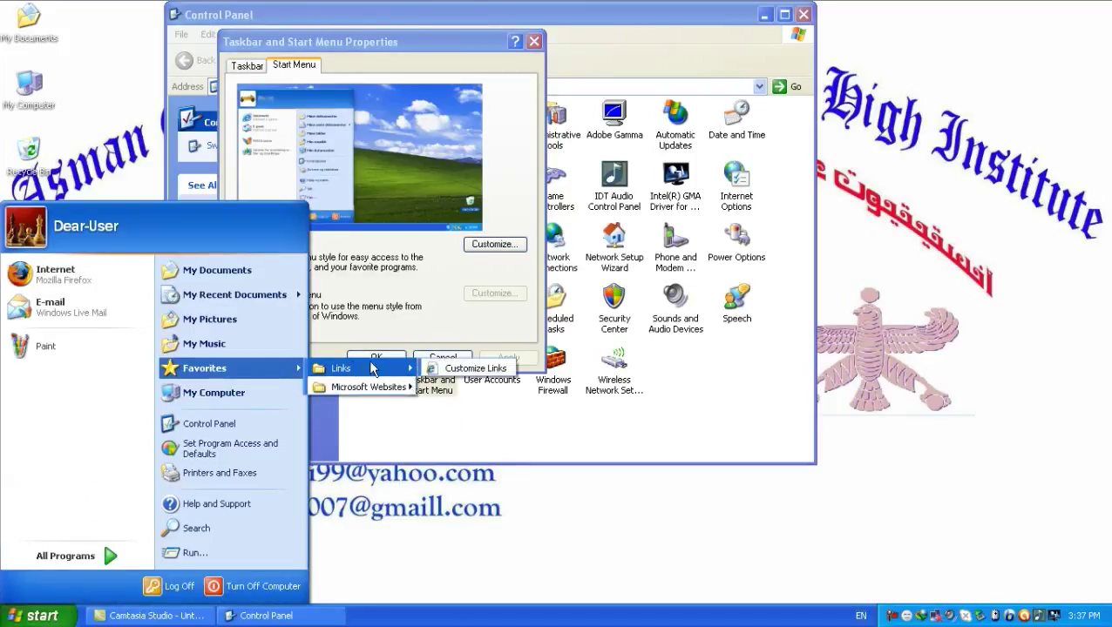
{"action": "mouse_move", "coordinate": [341, 394]}
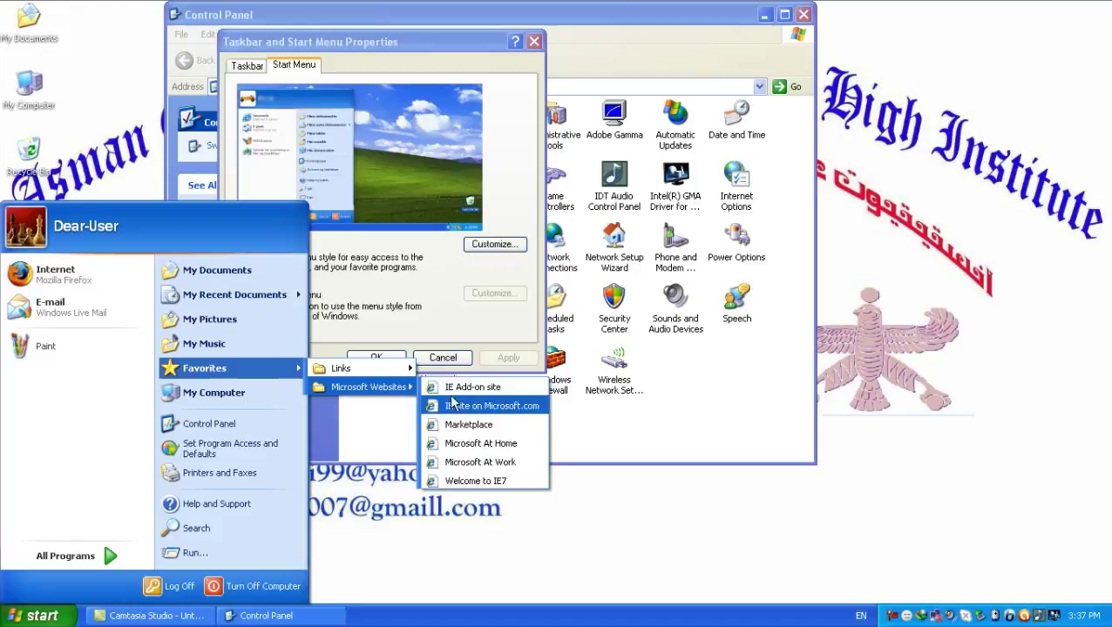
{"action": "left_click", "coordinate": [429, 123]}
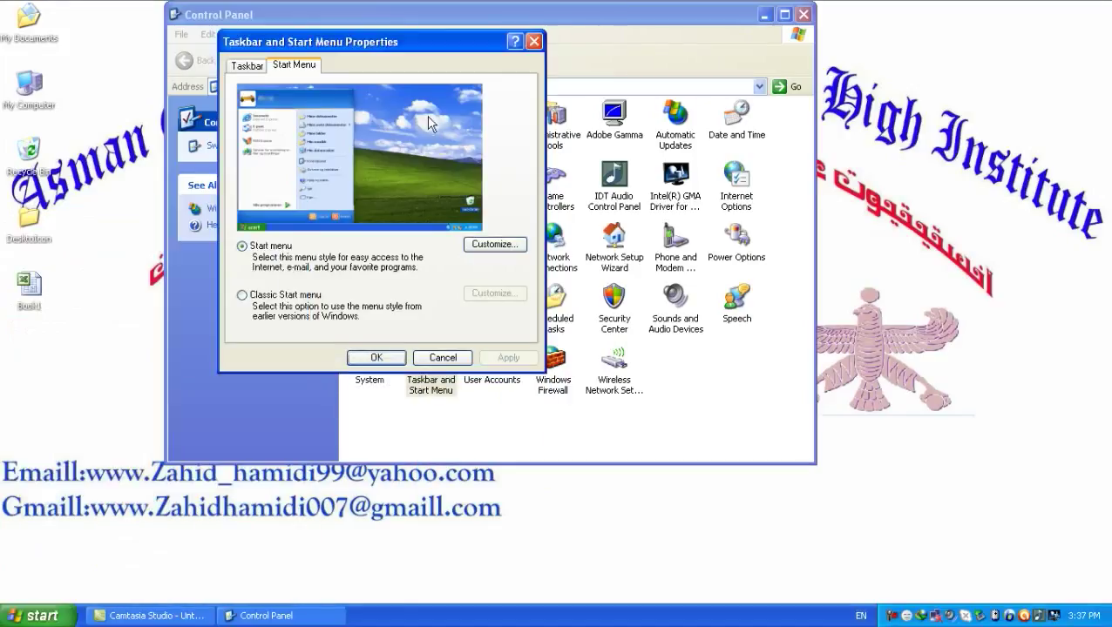
Turn off "Favorites menu" in the advanced Start menu customization, apply the change, and check the Start menu.
{"action": "left_click", "coordinate": [494, 244]}
{"action": "left_click_drag", "start_coordinate": [356, 104], "coordinate": [404, 30]}
{"action": "left_click", "coordinate": [357, 54]}
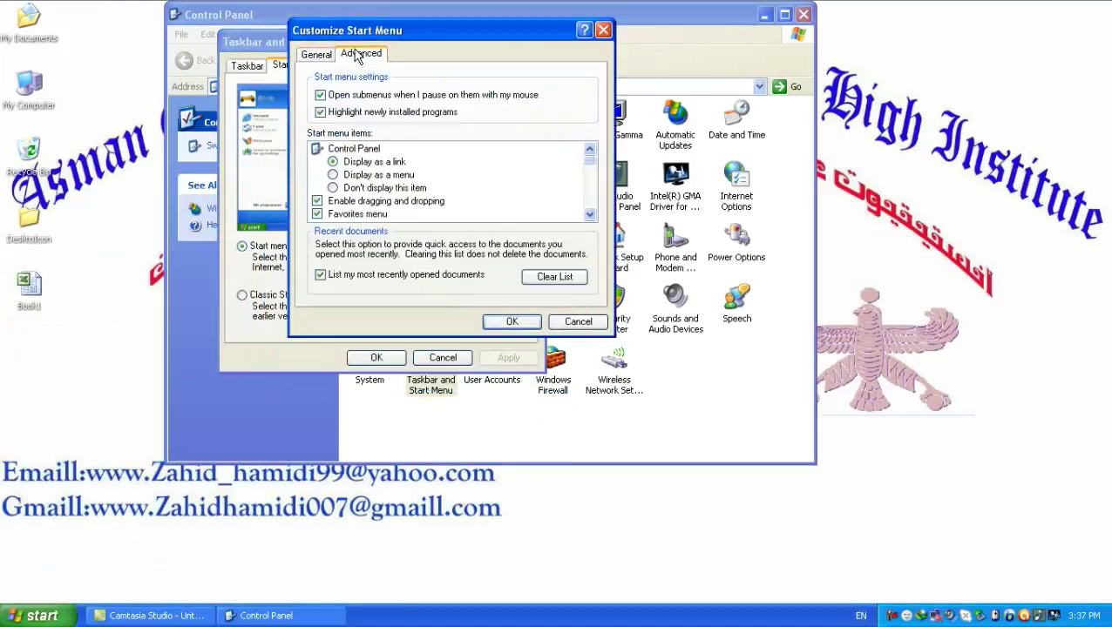
{"action": "left_click", "coordinate": [332, 215]}
{"action": "left_click", "coordinate": [512, 321]}
{"action": "left_click", "coordinate": [508, 357]}
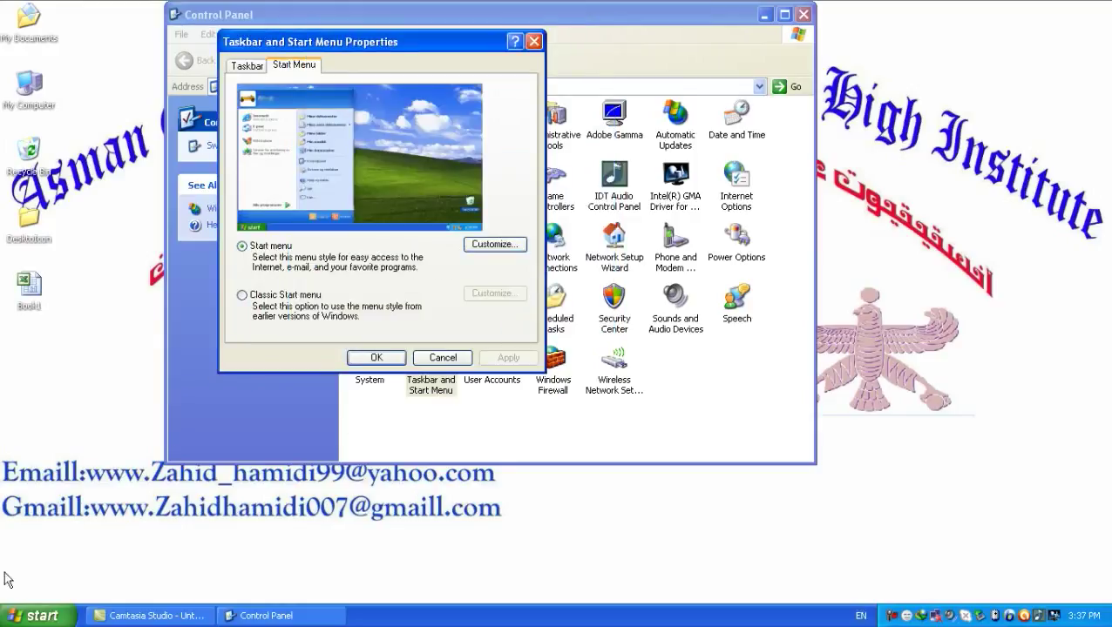
{"action": "left_click", "coordinate": [10, 614]}
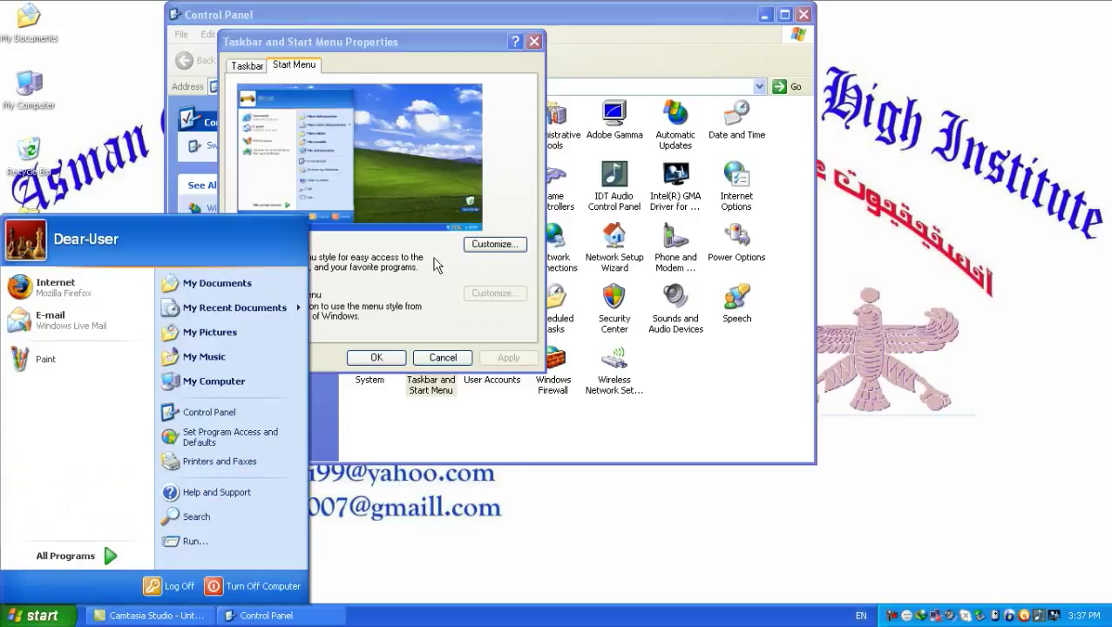
Locate the "Help and Support" option in the advanced Start menu customization and its matching entry in the Start menu.
{"action": "left_click", "coordinate": [493, 244]}
{"action": "left_click_drag", "start_coordinate": [351, 104], "coordinate": [402, 24]}
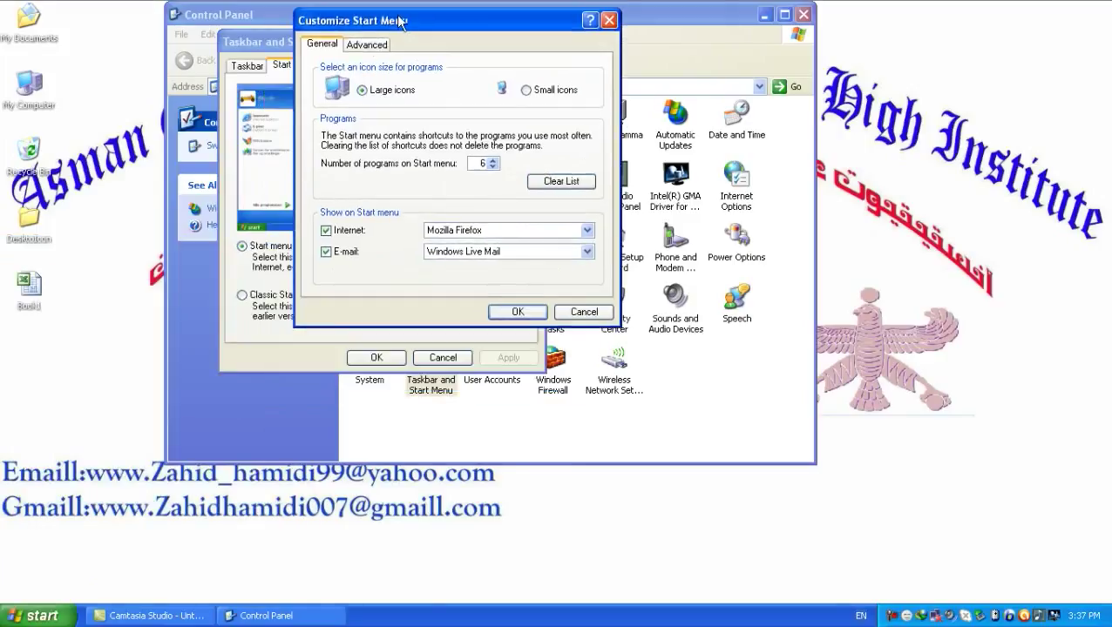
{"action": "left_click", "coordinate": [375, 45]}
{"action": "left_click", "coordinate": [596, 204]}
{"action": "left_click", "coordinate": [596, 204]}
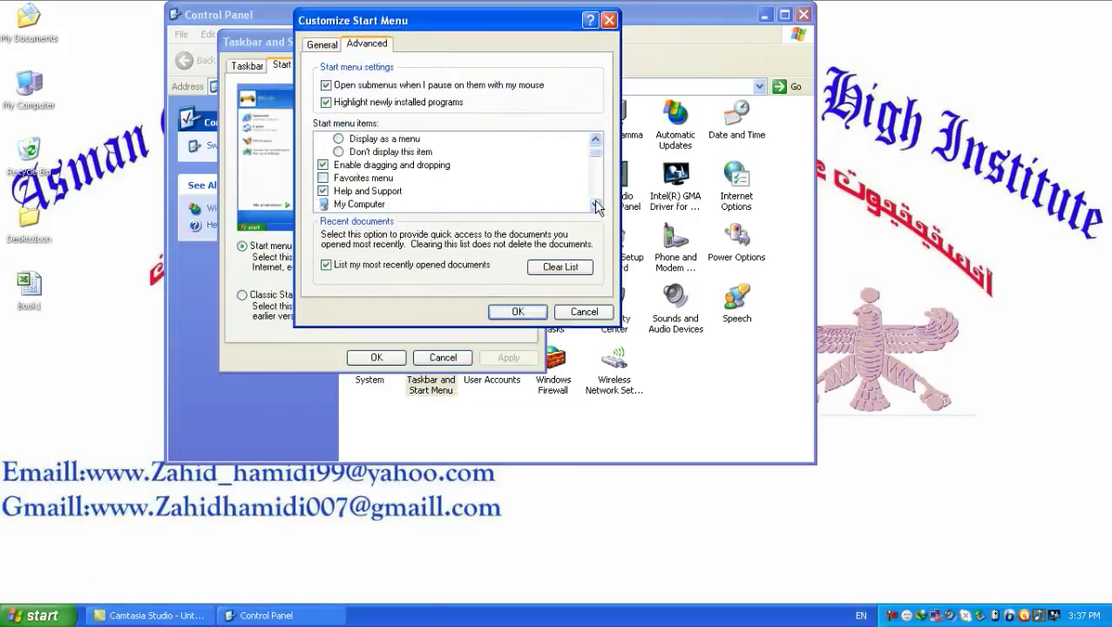
{"action": "left_click", "coordinate": [596, 204]}
{"action": "left_click", "coordinate": [596, 204]}
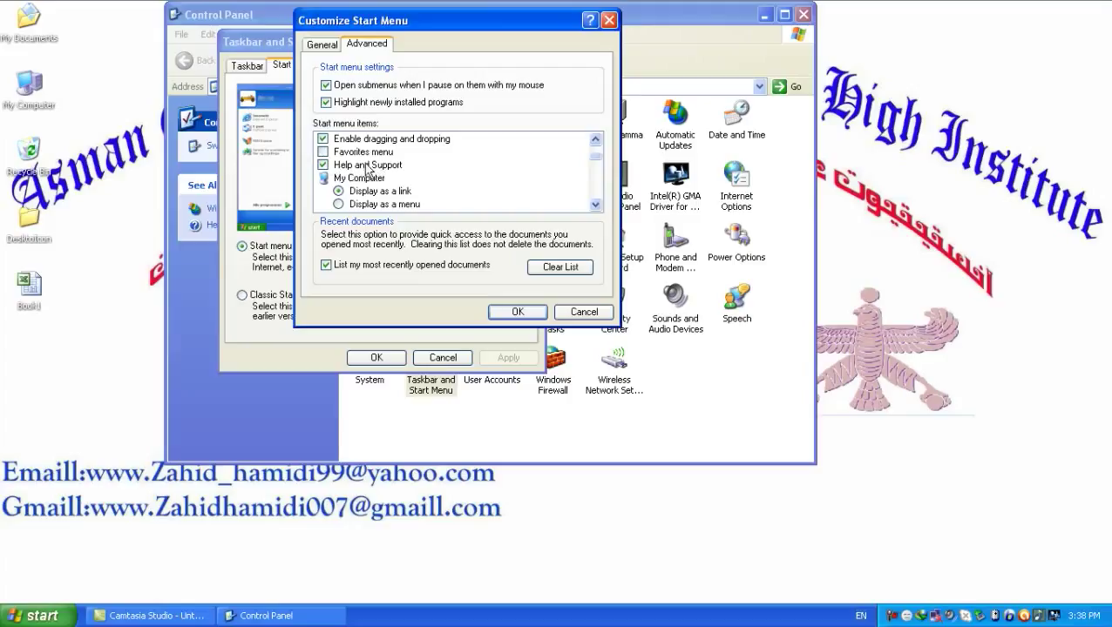
{"action": "left_click", "coordinate": [40, 616]}
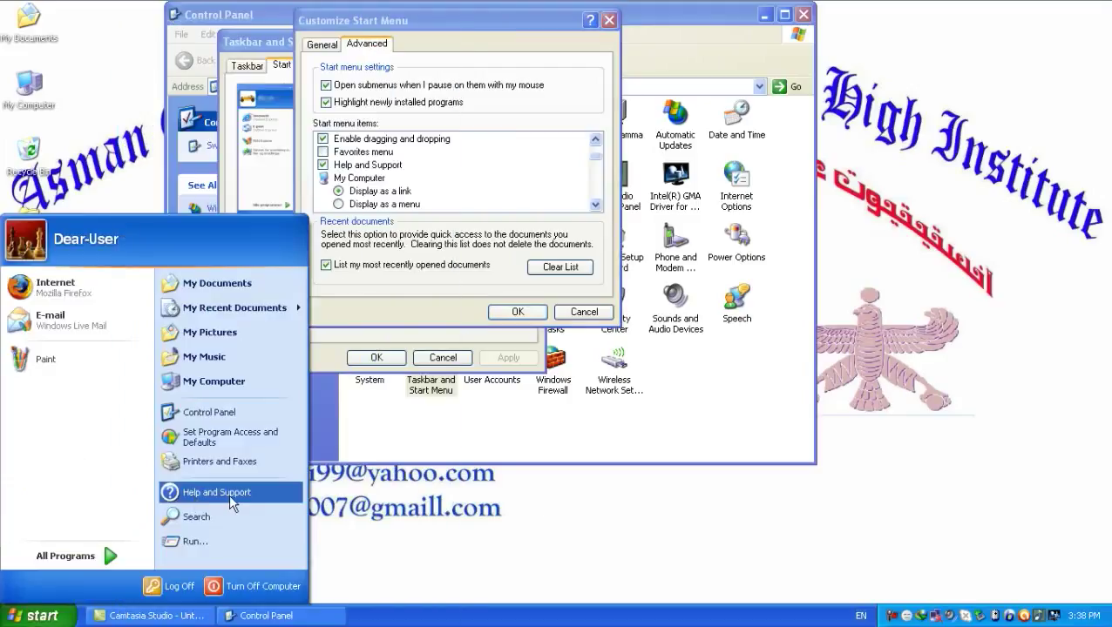
{"action": "left_click", "coordinate": [488, 179]}
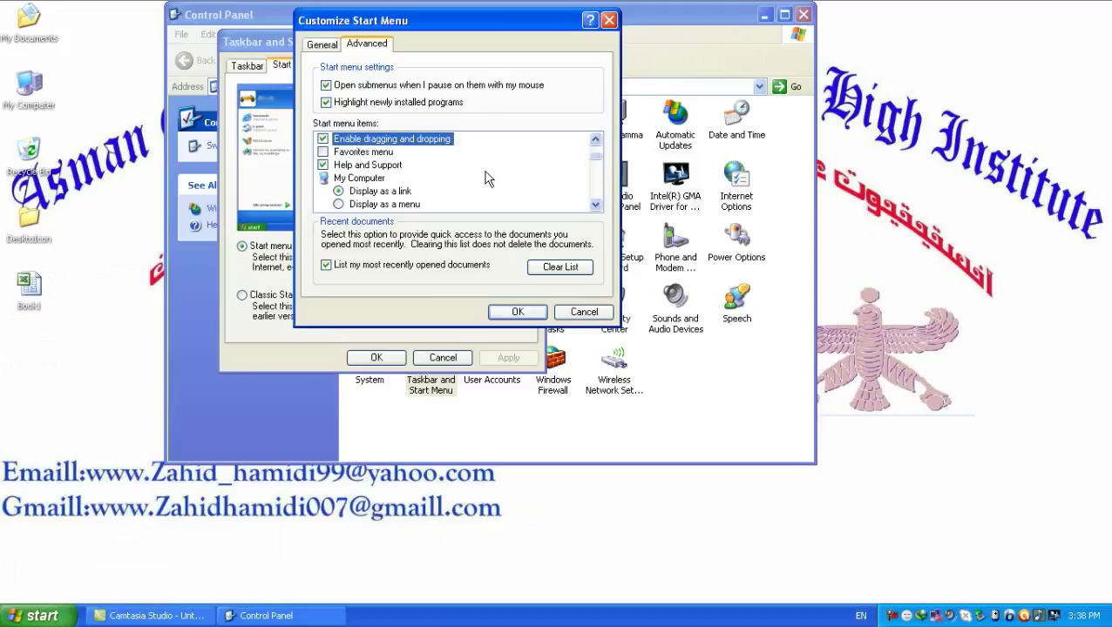
Turn off "Help and Support" in the Start menu items, apply the change, and check the Start menu.
{"action": "left_click", "coordinate": [332, 164]}
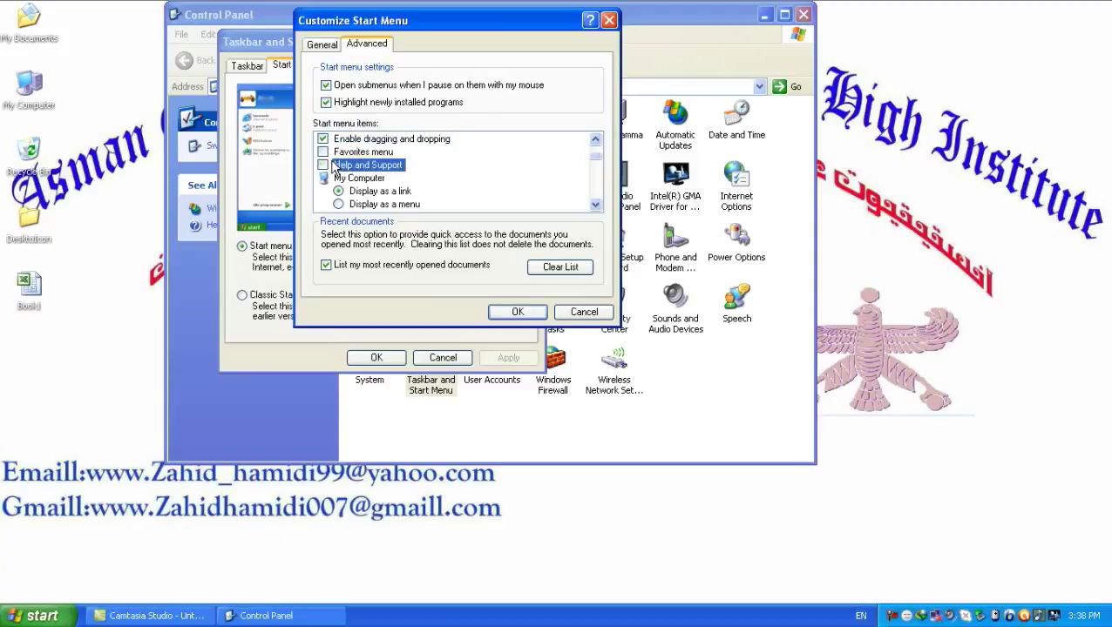
{"action": "left_click", "coordinate": [514, 312]}
{"action": "left_click", "coordinate": [506, 358]}
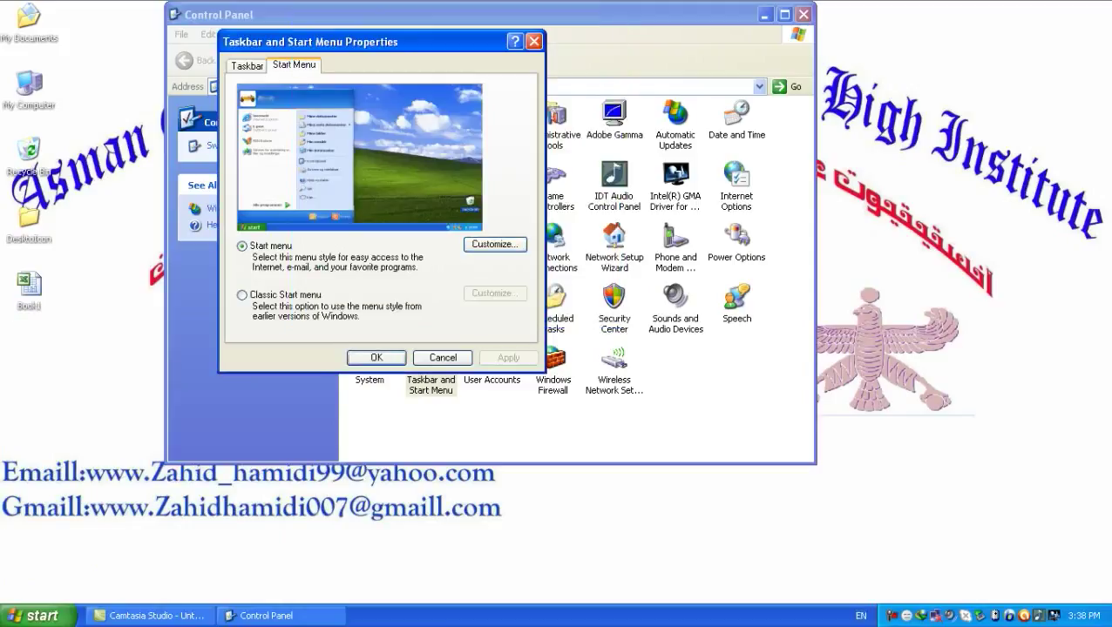
{"action": "left_click", "coordinate": [12, 621]}
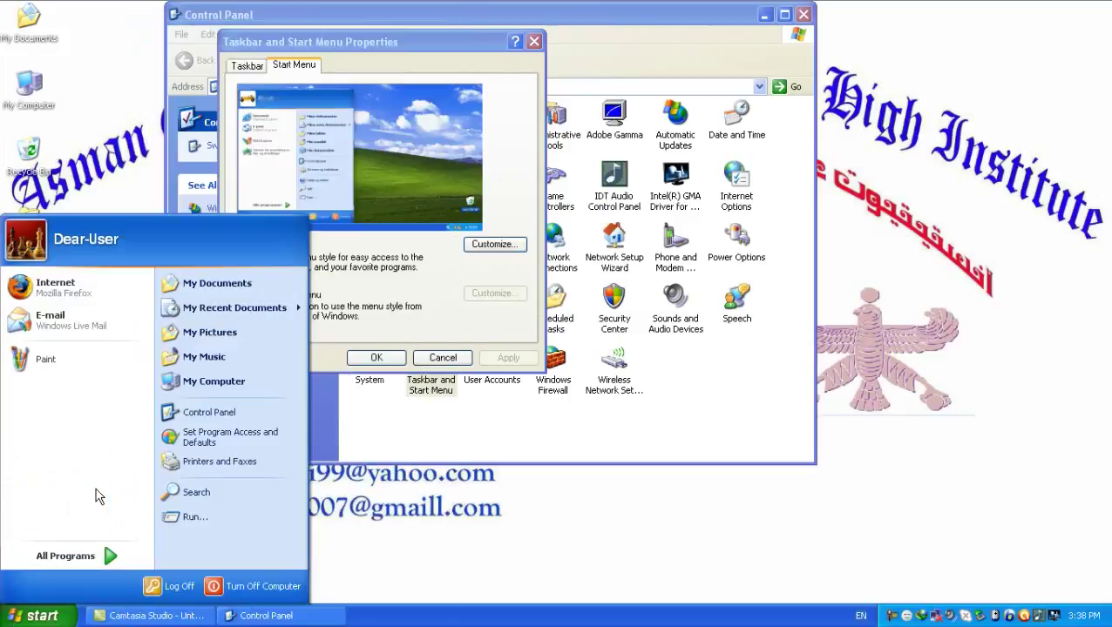
{"action": "left_click", "coordinate": [486, 223]}
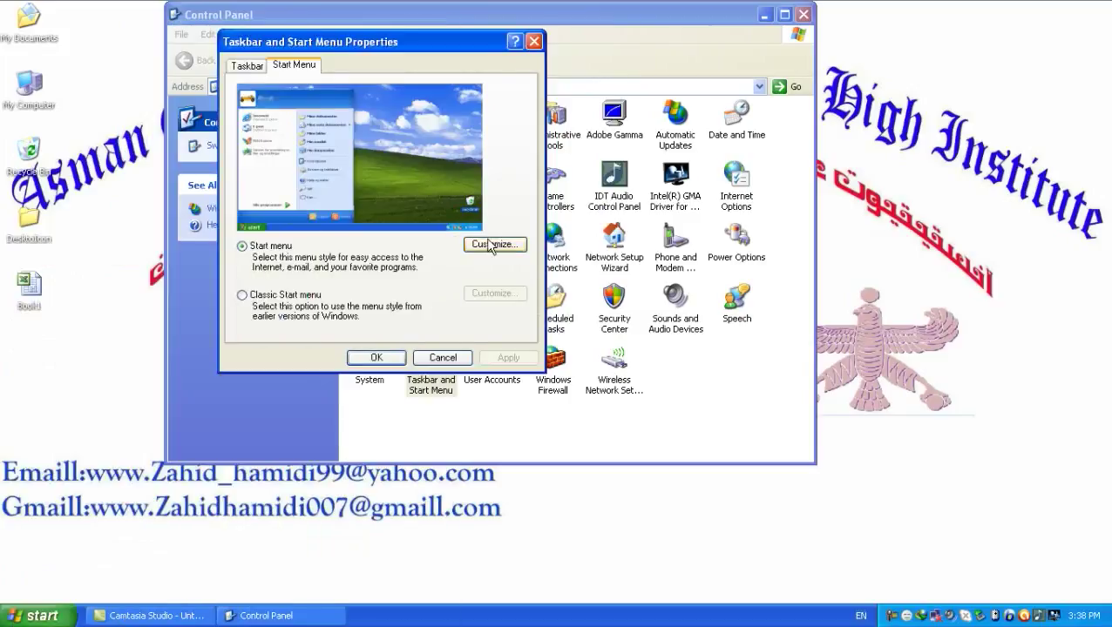
Turn "Help and Support" back on in the advanced customization, apply the change, and check its entry in the Start menu.
{"action": "left_click", "coordinate": [494, 243]}
{"action": "left_click", "coordinate": [314, 128]}
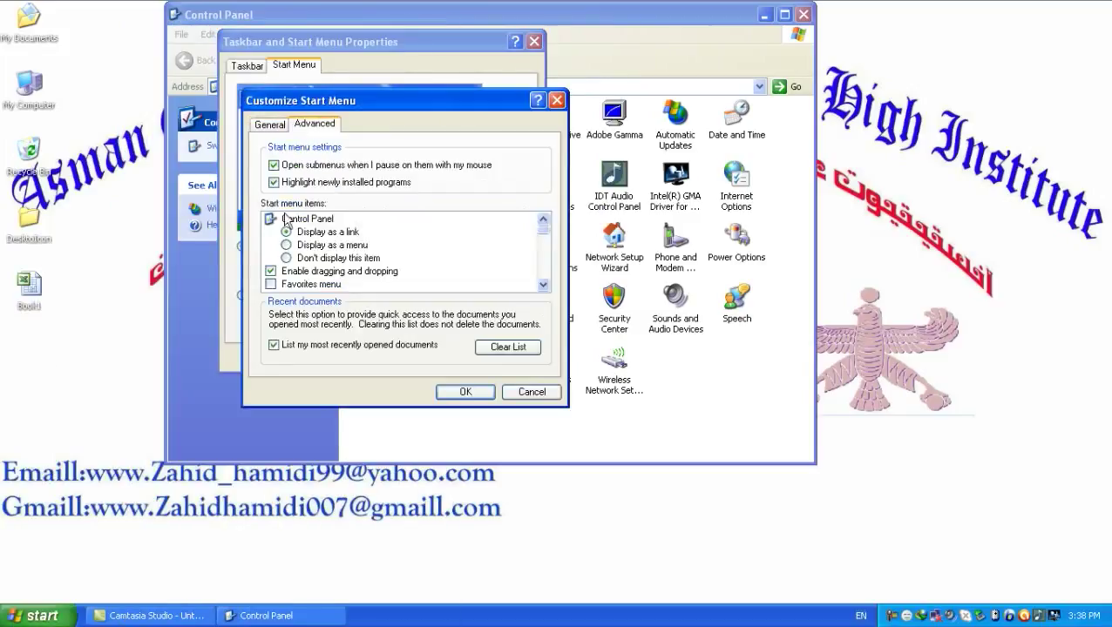
{"action": "left_click", "coordinate": [542, 284]}
{"action": "left_click", "coordinate": [542, 284]}
{"action": "left_click", "coordinate": [286, 272]}
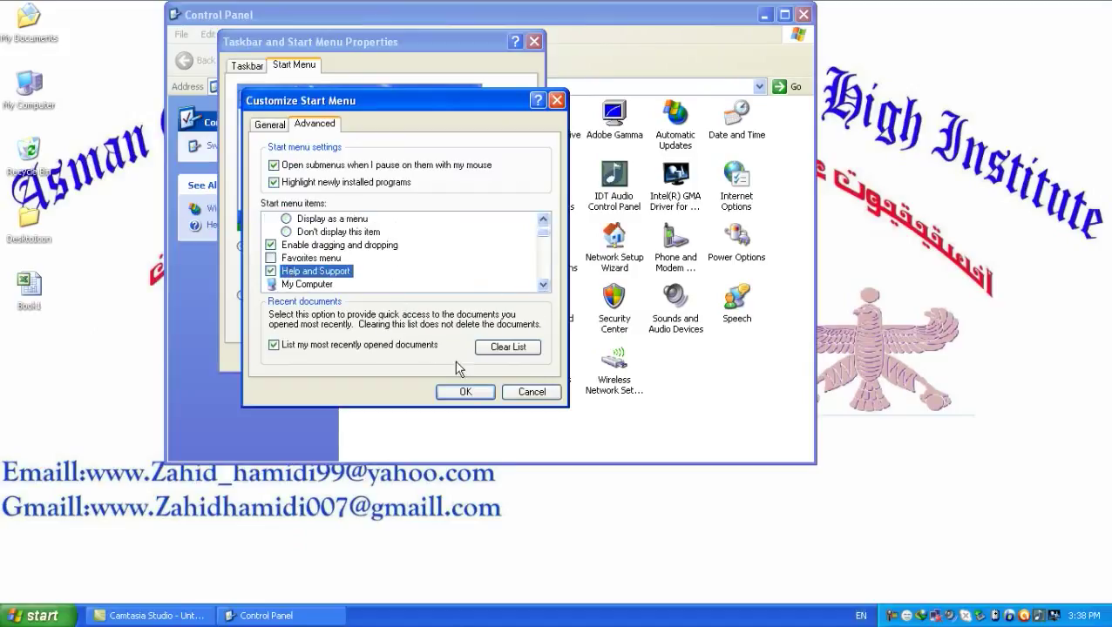
{"action": "left_click", "coordinate": [463, 392]}
{"action": "left_click", "coordinate": [506, 357]}
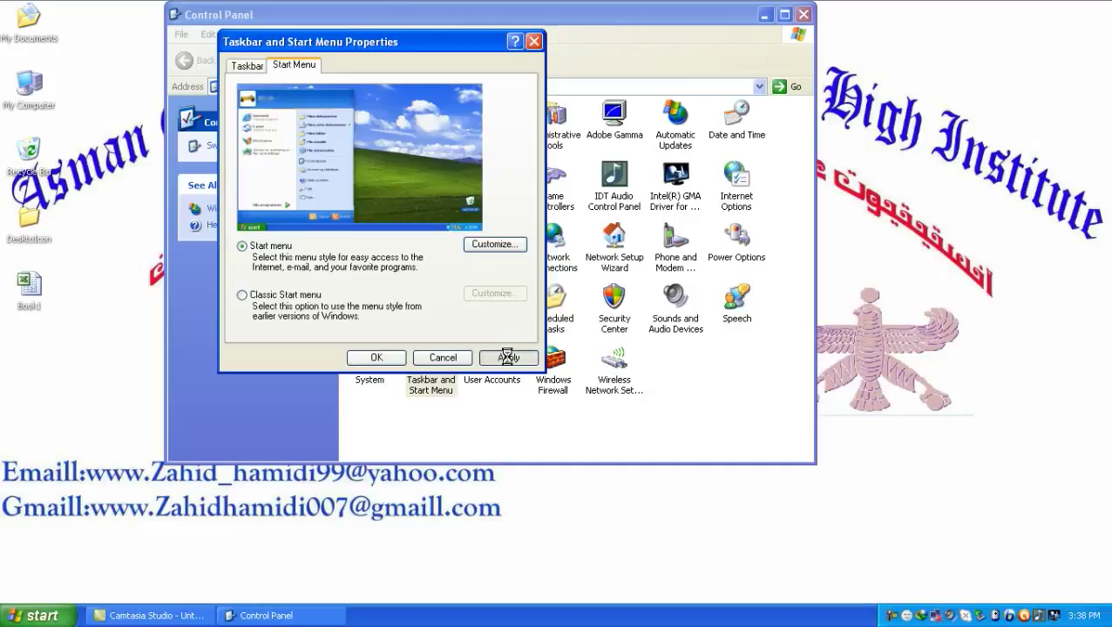
{"action": "left_click", "coordinate": [42, 615]}
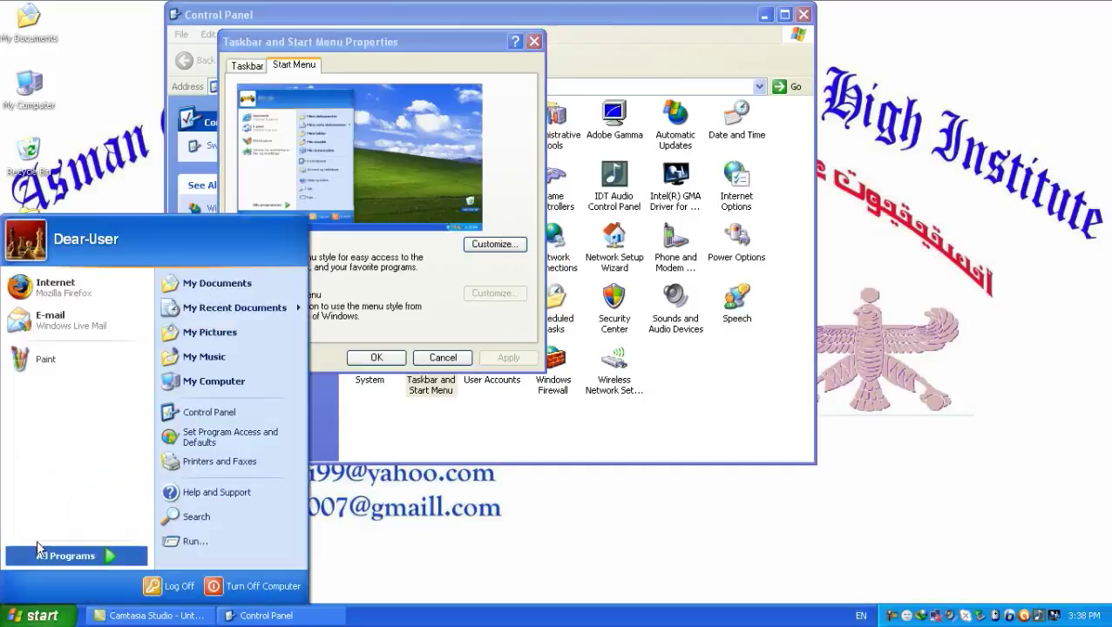
{"action": "left_click", "coordinate": [40, 555]}
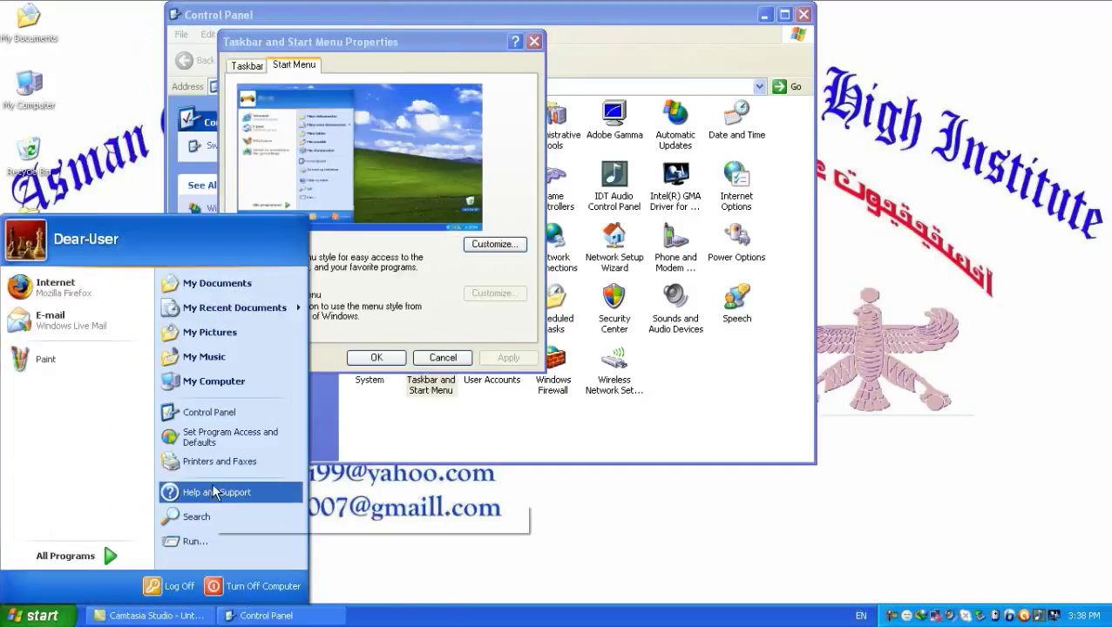
{"action": "left_click", "coordinate": [513, 295]}
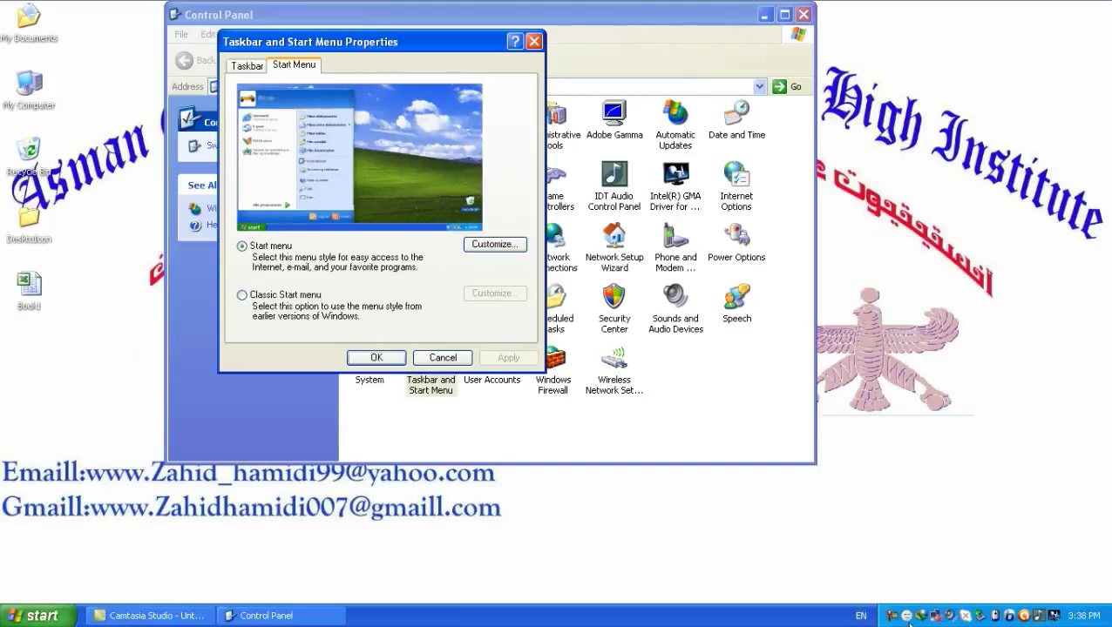
Reopen Taskbar and Start Menu Properties from Control Panel and move the dialog to the upper part of the screen.
{"action": "left_click", "coordinate": [891, 618]}
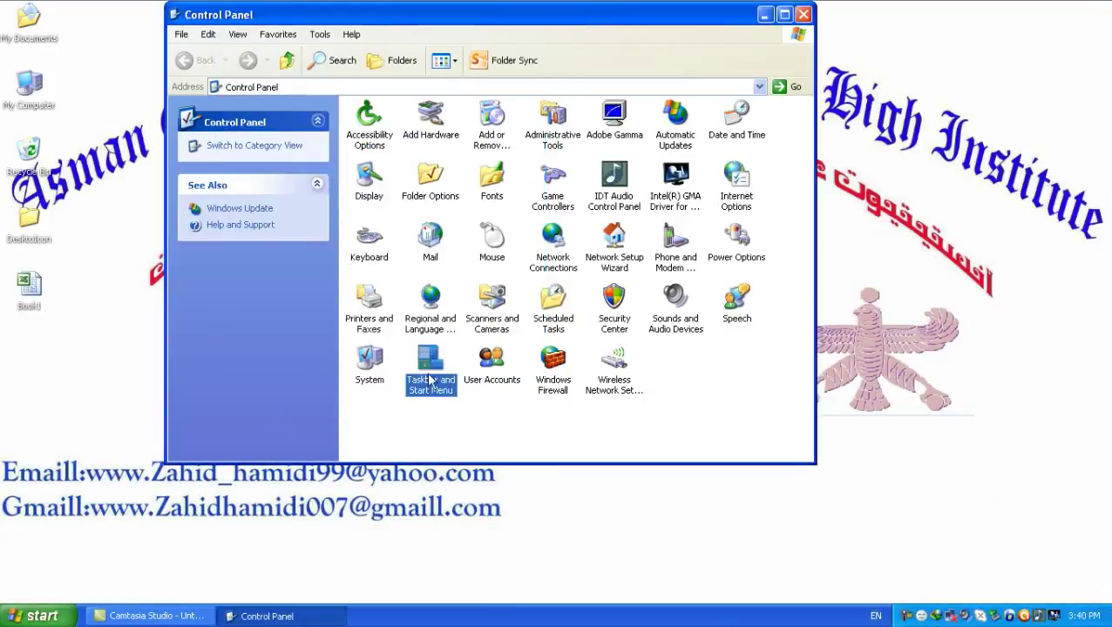
{"action": "double_click", "coordinate": [429, 380]}
{"action": "left_click_drag", "start_coordinate": [355, 50], "coordinate": [380, 23]}
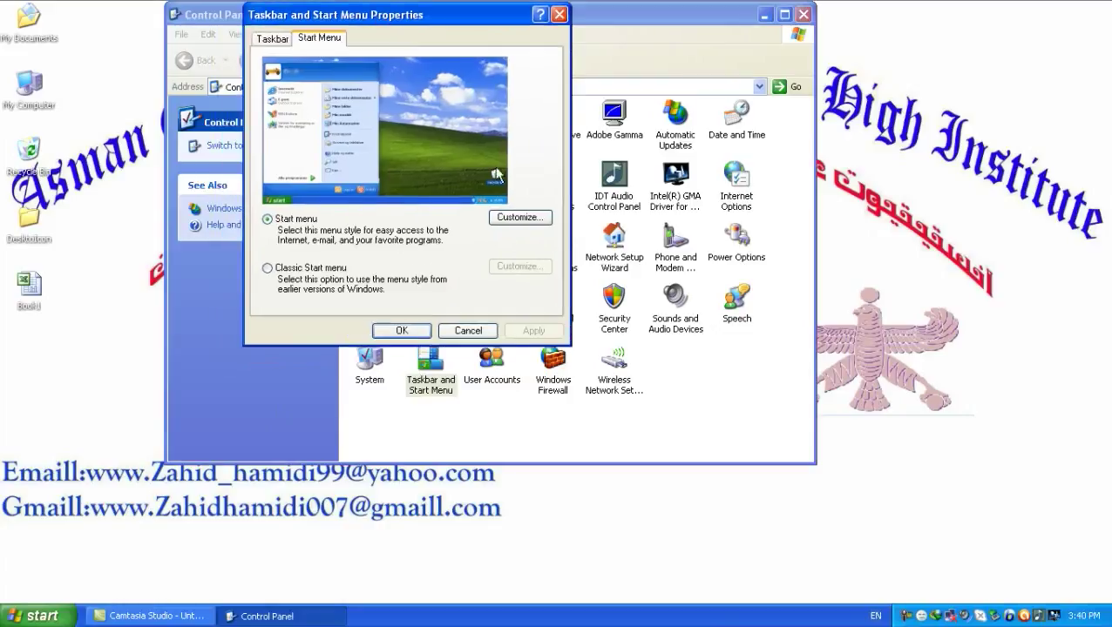
Open the advanced Start menu customization, move the dialog upward, and bring up the My Computer display options.
{"action": "left_click", "coordinate": [514, 216]}
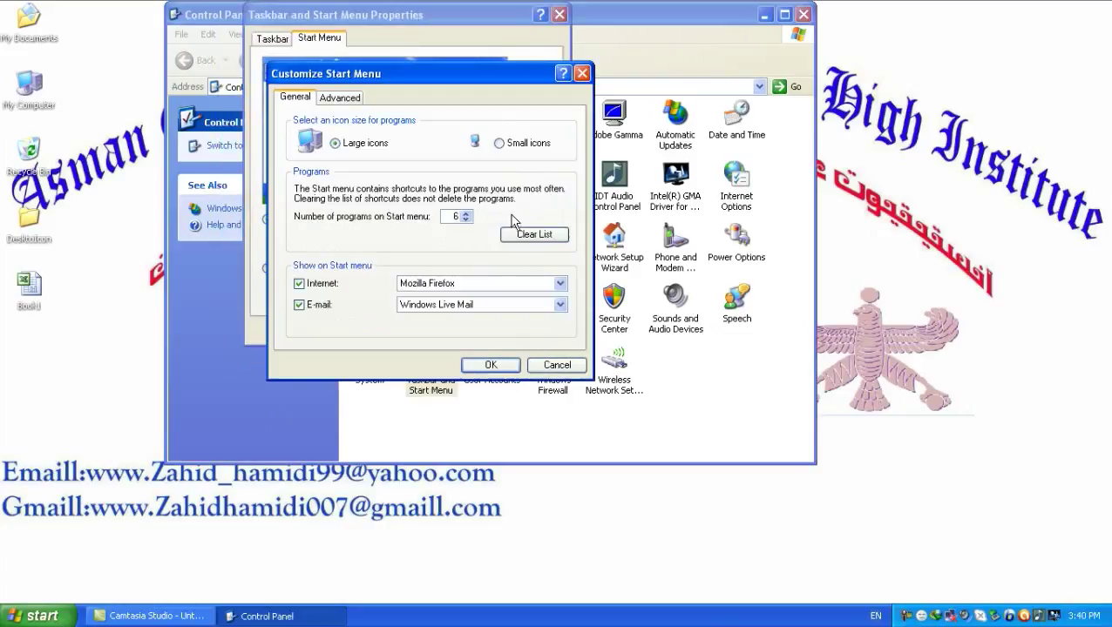
{"action": "left_click", "coordinate": [348, 97]}
{"action": "left_click_drag", "start_coordinate": [359, 76], "coordinate": [365, 22]}
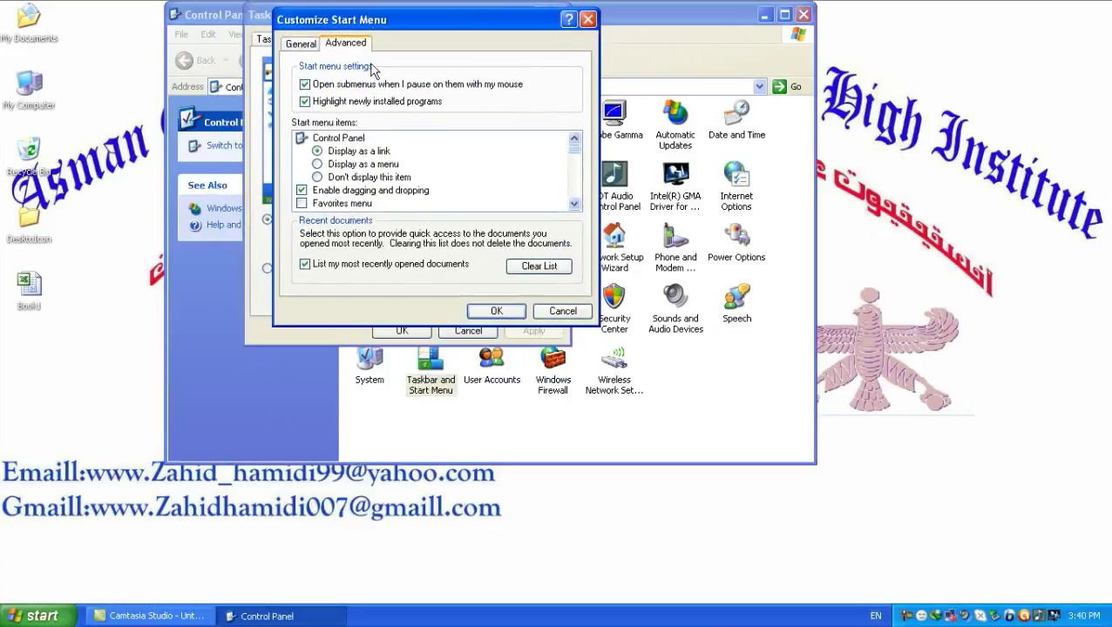
{"action": "left_click", "coordinate": [575, 206]}
{"action": "left_click", "coordinate": [575, 206]}
{"action": "left_click", "coordinate": [576, 206]}
{"action": "left_click", "coordinate": [575, 206]}
{"action": "left_click", "coordinate": [575, 206]}
{"action": "left_click", "coordinate": [575, 205]}
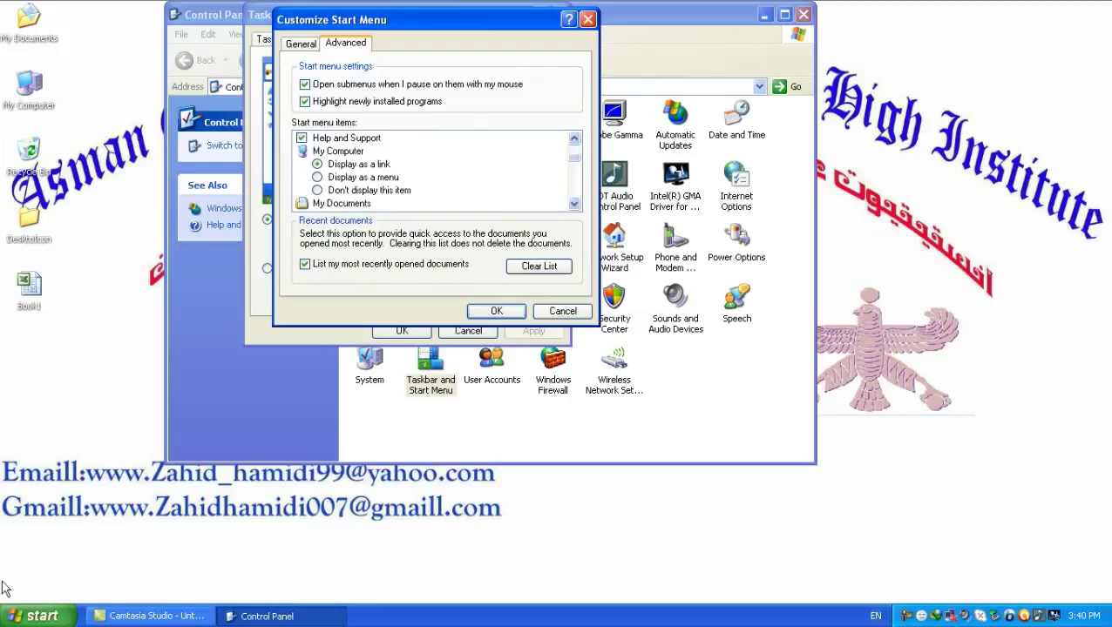
Open My Computer from the Start menu to see how its link behaves, and close its window.
{"action": "left_click", "coordinate": [39, 617]}
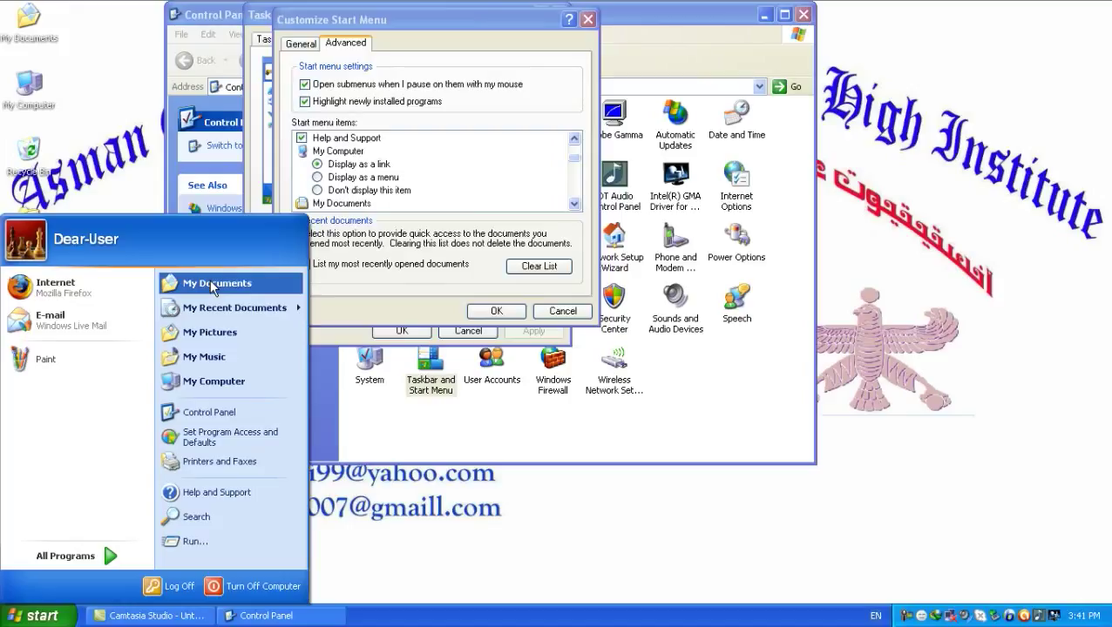
{"action": "left_click_drag", "start_coordinate": [401, 26], "coordinate": [506, 12]}
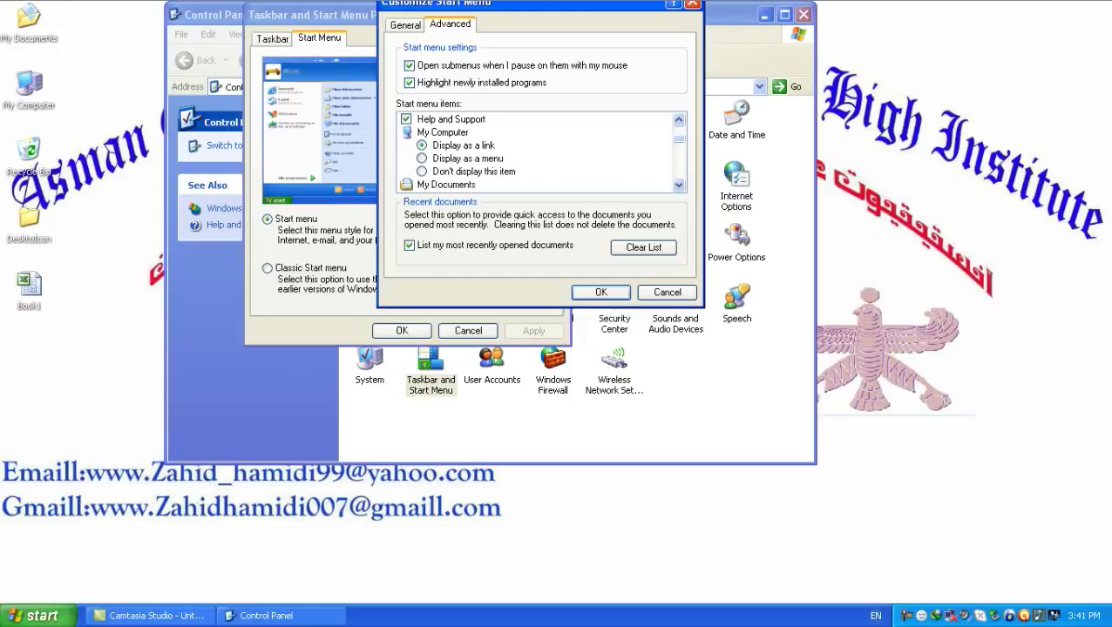
{"action": "left_click", "coordinate": [35, 616]}
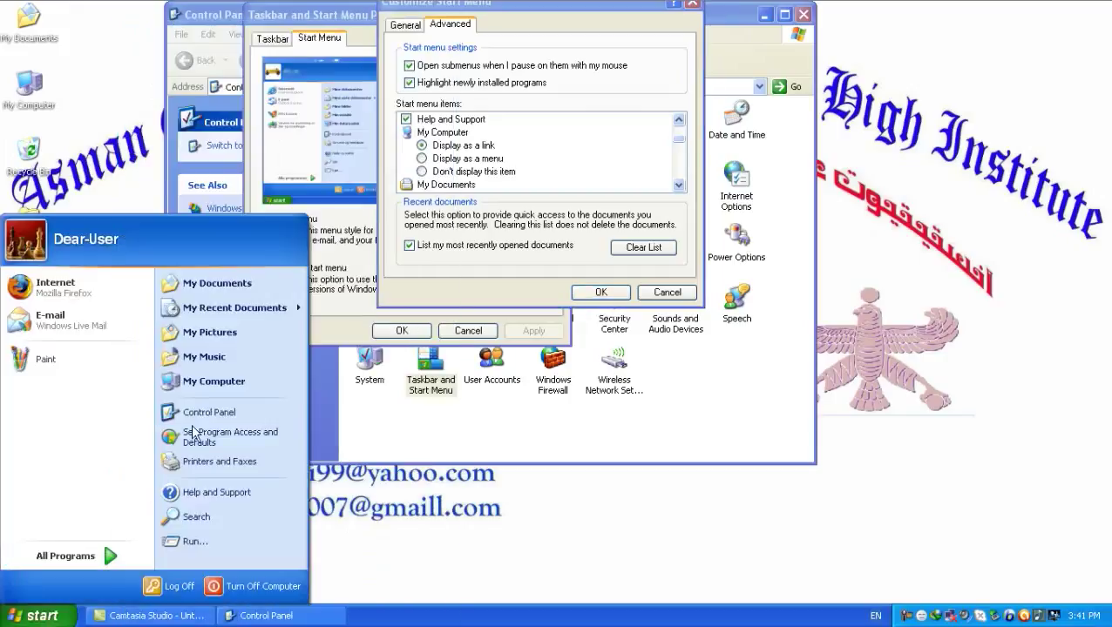
{"action": "left_click", "coordinate": [202, 381]}
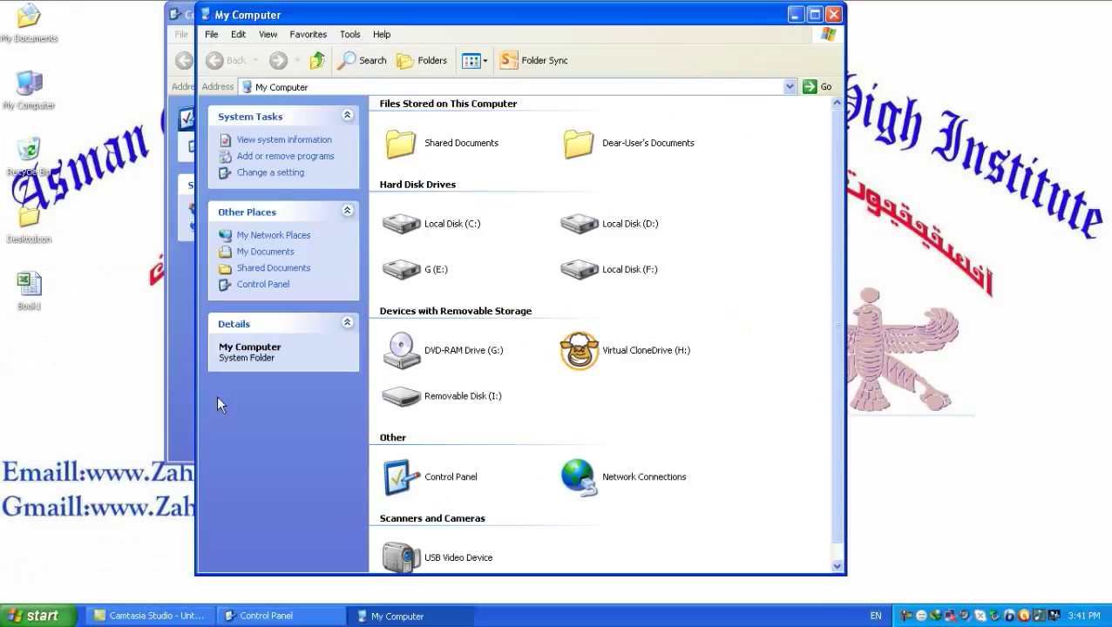
{"action": "left_click", "coordinate": [833, 14]}
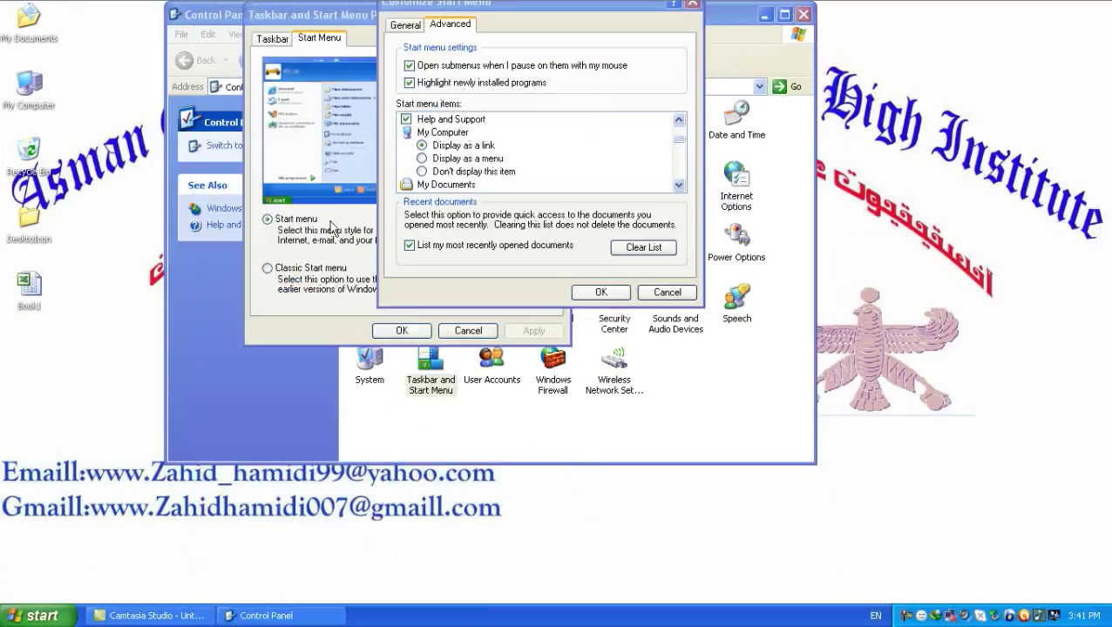
Set My Computer to "Display as a menu", apply the change, and check its submenu in the Start menu.
{"action": "left_click", "coordinate": [437, 159]}
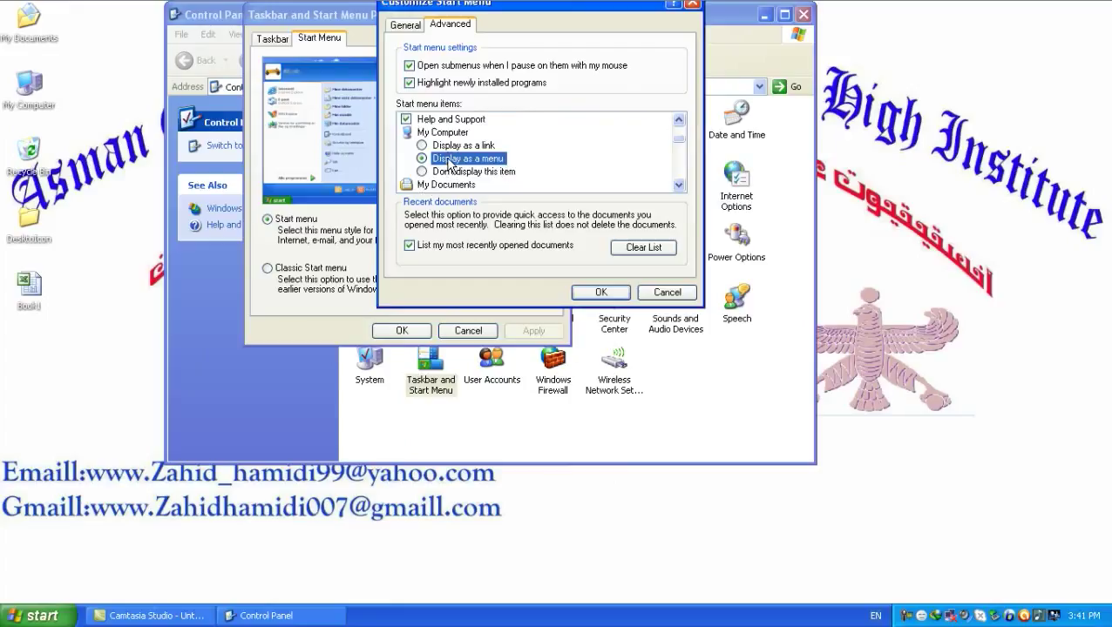
{"action": "left_click", "coordinate": [601, 292]}
{"action": "left_click", "coordinate": [530, 330]}
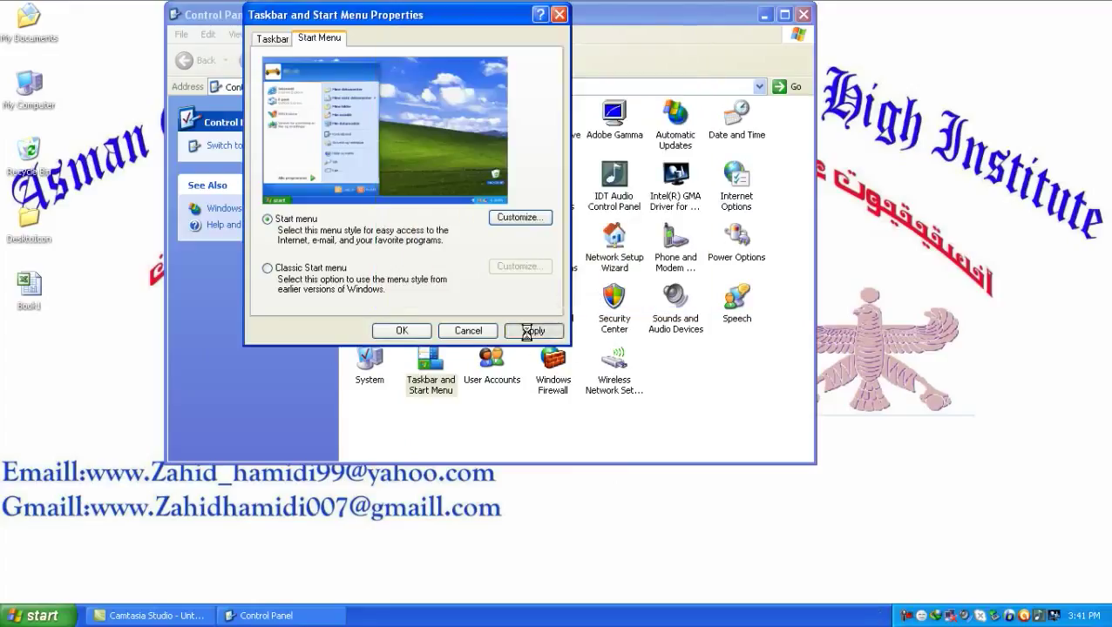
{"action": "left_click", "coordinate": [35, 617]}
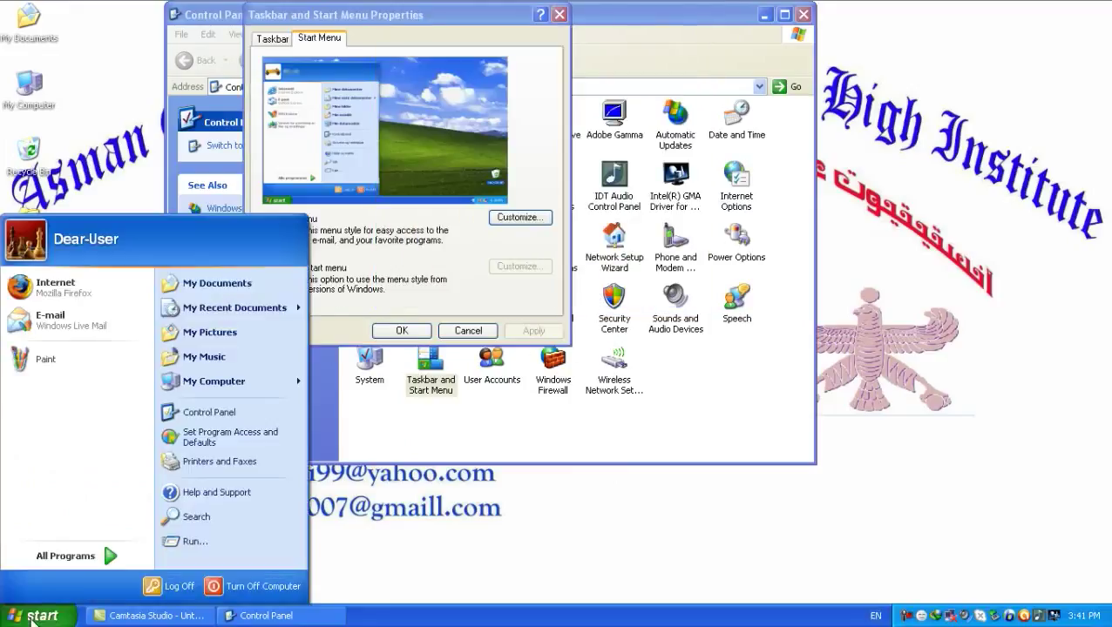
{"action": "mouse_move", "coordinate": [234, 385]}
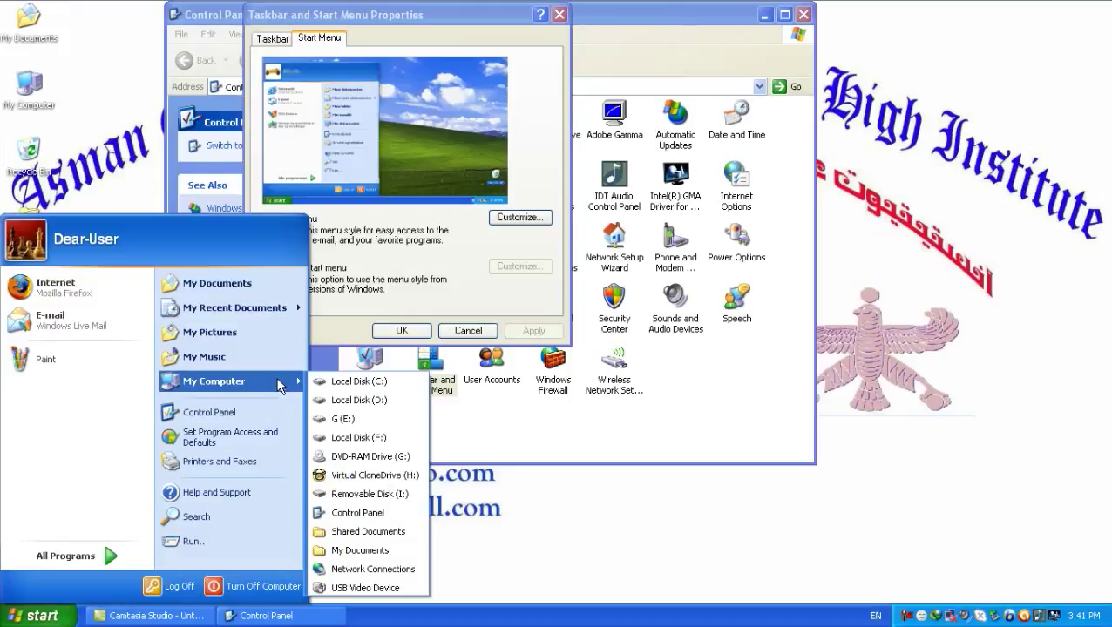
Set My Computer to "Don't display this item" in the advanced customization, confirm the change, and check the Start menu.
{"action": "left_click", "coordinate": [516, 218]}
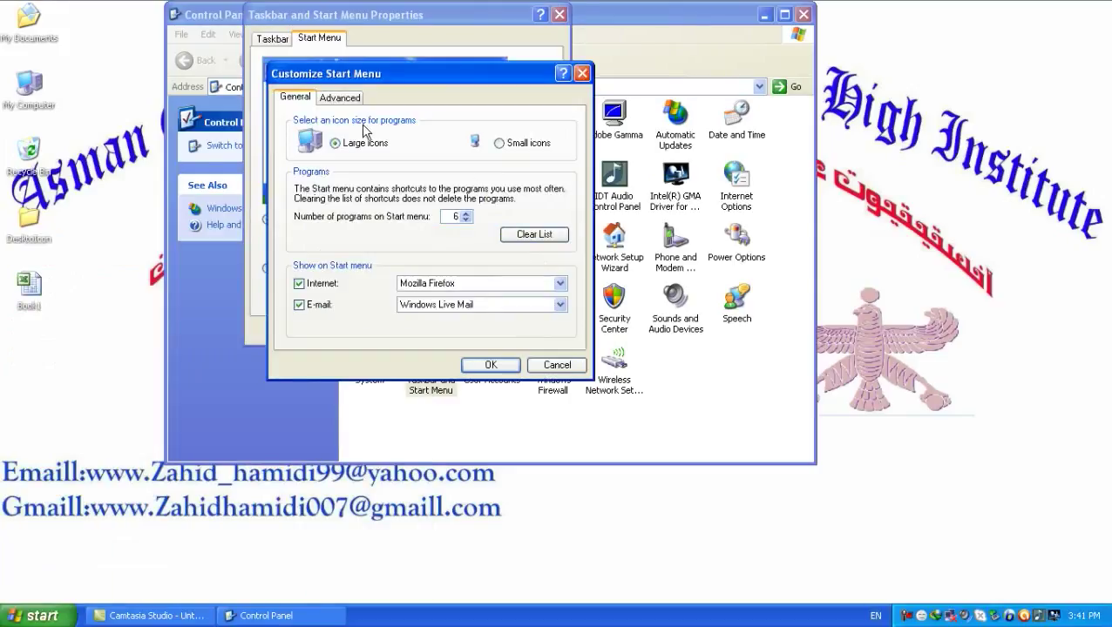
{"action": "left_click", "coordinate": [339, 98]}
{"action": "left_click_drag", "start_coordinate": [383, 77], "coordinate": [415, 13]}
{"action": "left_click", "coordinate": [599, 194]}
{"action": "left_click", "coordinate": [600, 194]}
{"action": "left_click", "coordinate": [599, 194]}
{"action": "left_click", "coordinate": [599, 195]}
{"action": "left_click", "coordinate": [599, 195]}
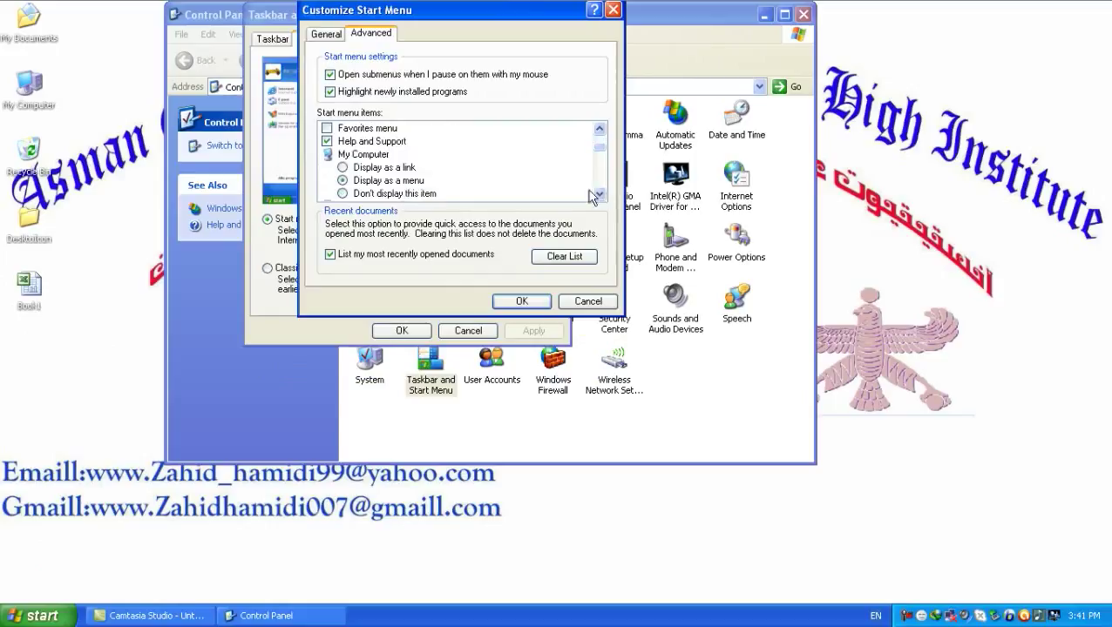
{"action": "left_click", "coordinate": [357, 193]}
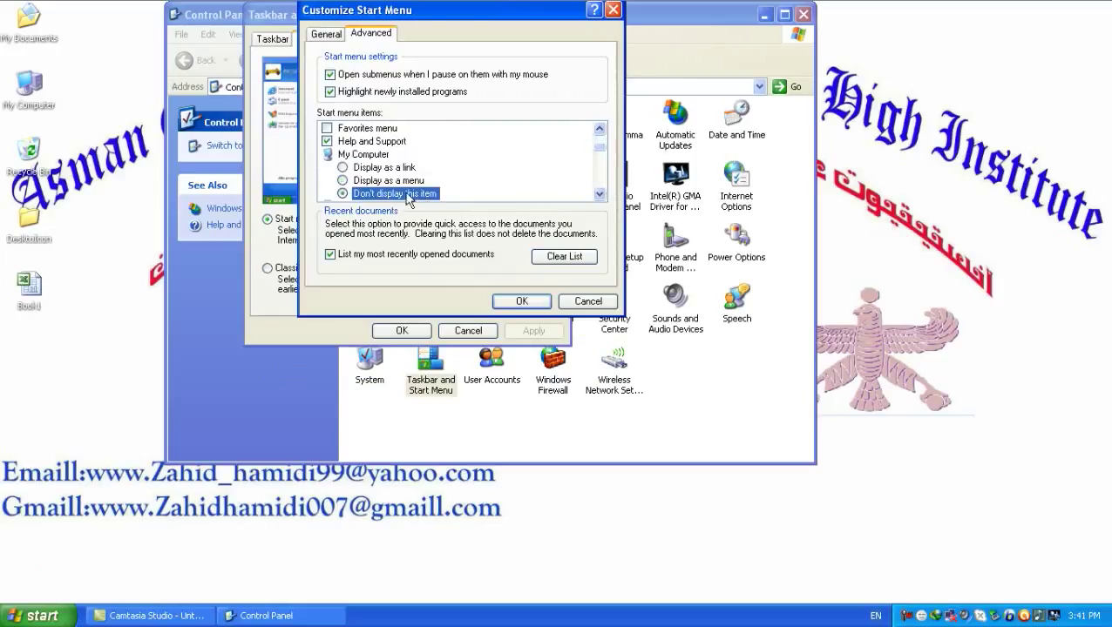
{"action": "left_click", "coordinate": [521, 301]}
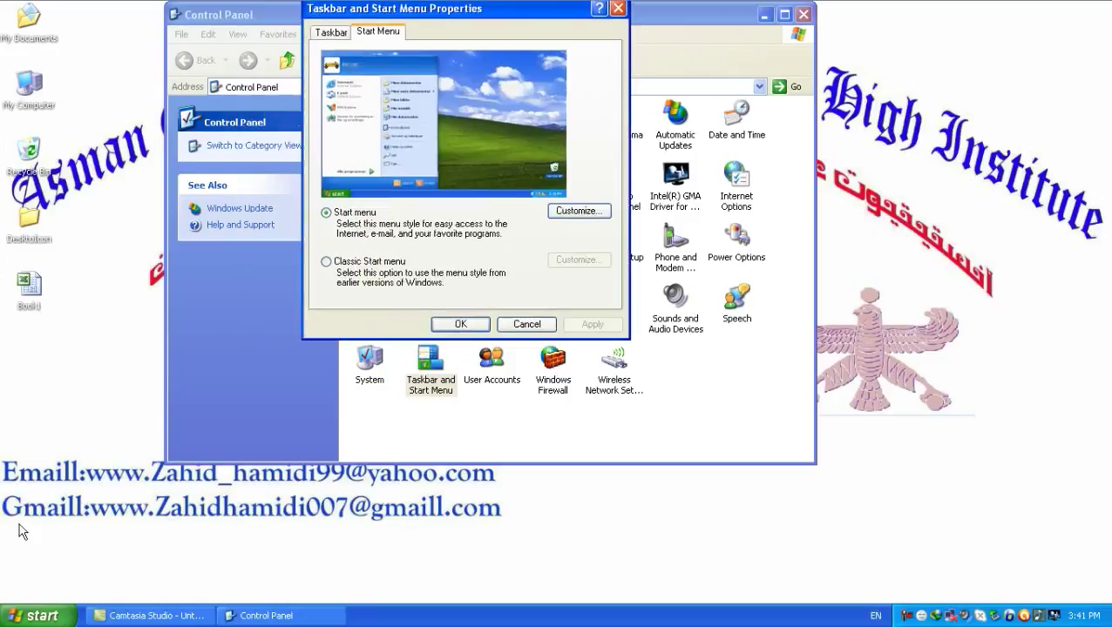
{"action": "left_click", "coordinate": [37, 616]}
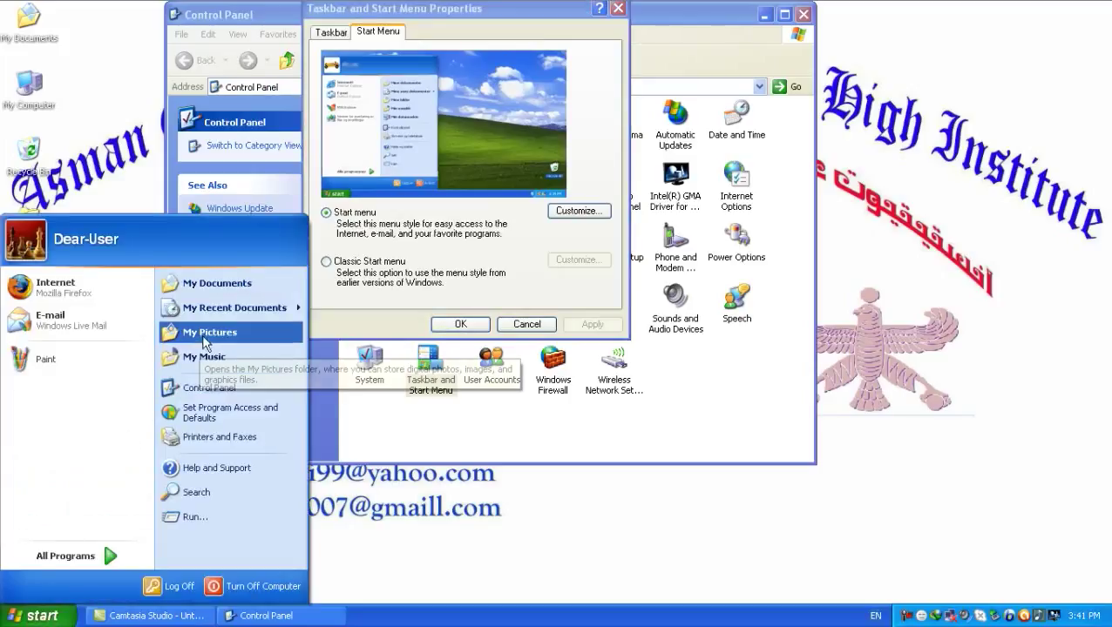
Reopen the advanced Start menu customization and examine the display options for My Computer and My Documents.
{"action": "left_click", "coordinate": [591, 216]}
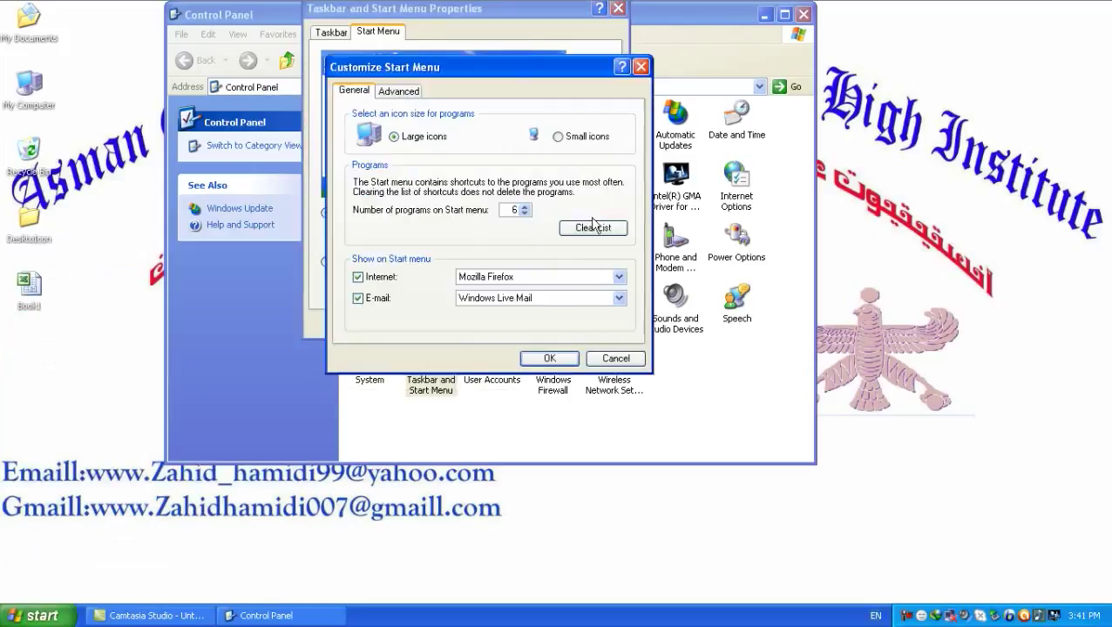
{"action": "left_click", "coordinate": [398, 90]}
{"action": "left_click_drag", "start_coordinate": [417, 68], "coordinate": [424, 13]}
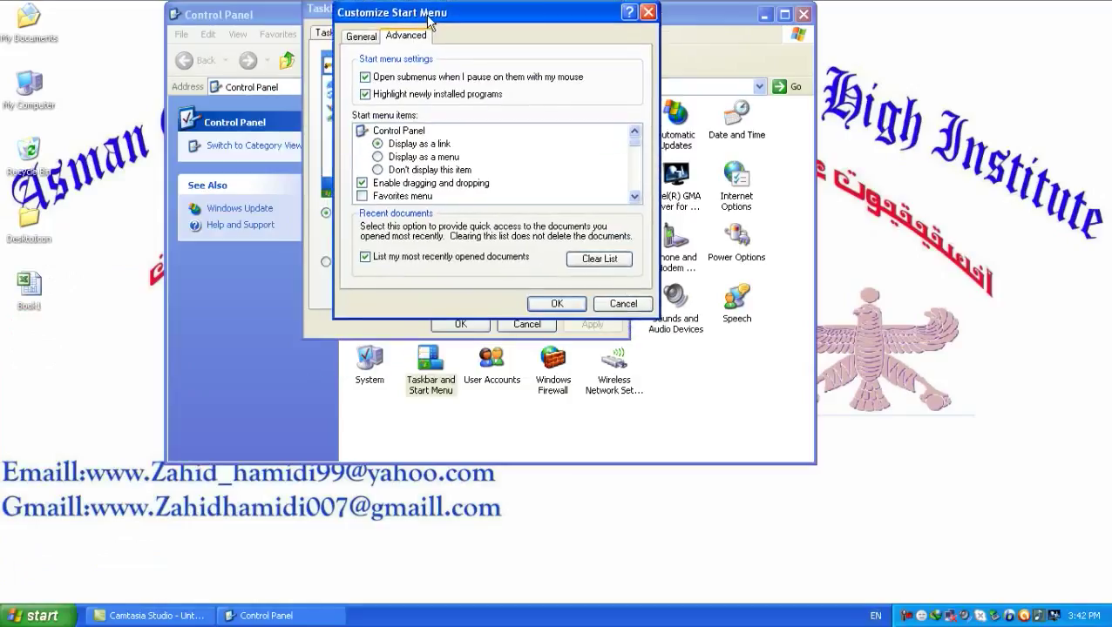
{"action": "left_click", "coordinate": [634, 197]}
{"action": "left_click", "coordinate": [634, 197]}
{"action": "left_click", "coordinate": [634, 197]}
{"action": "left_click", "coordinate": [634, 197]}
{"action": "left_click", "coordinate": [634, 197]}
{"action": "left_click", "coordinate": [634, 197]}
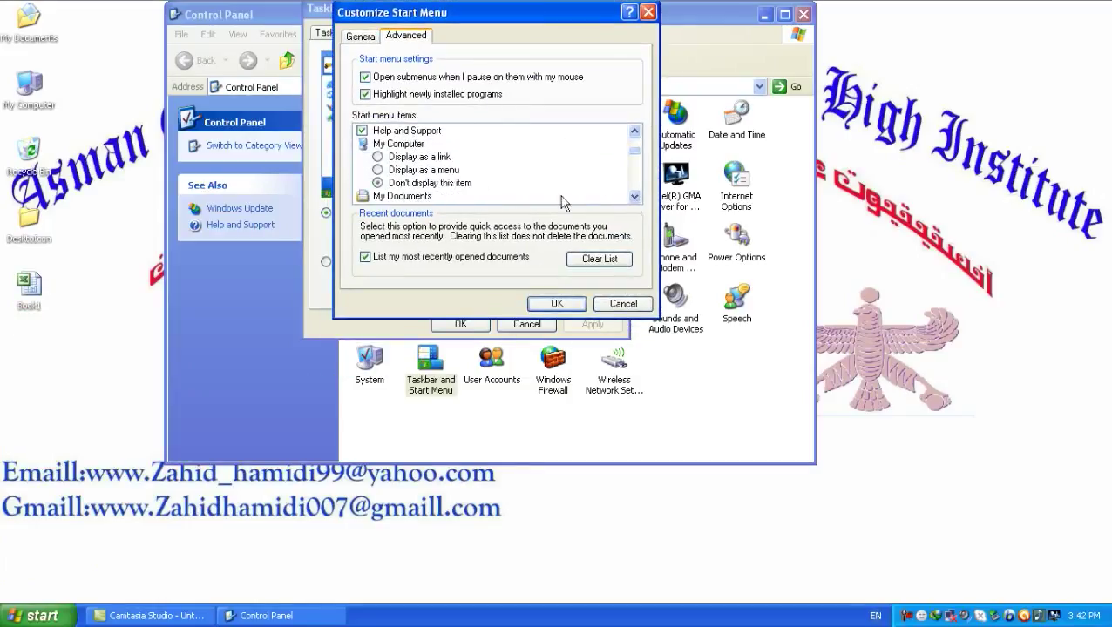
{"action": "left_click", "coordinate": [634, 197]}
{"action": "left_click", "coordinate": [634, 197]}
{"action": "left_click", "coordinate": [634, 197]}
{"action": "left_click", "coordinate": [635, 197]}
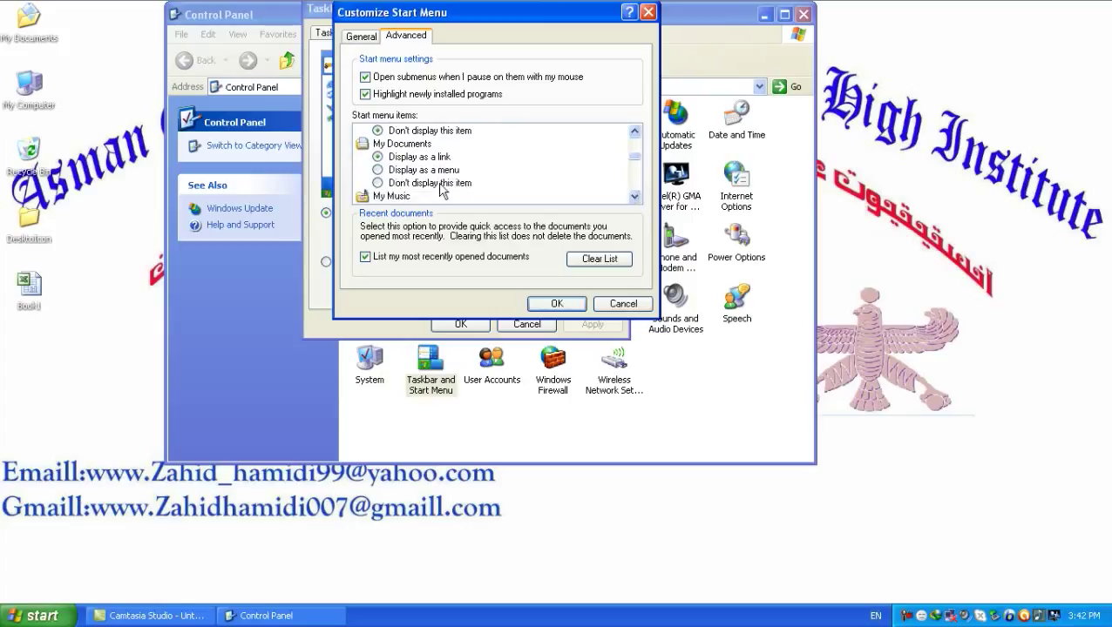
Locate the My Network Places option in the Start menu items and look for its entry in the Start menu.
{"action": "left_click", "coordinate": [634, 197]}
{"action": "left_click", "coordinate": [635, 197]}
{"action": "left_click", "coordinate": [634, 196]}
{"action": "left_click", "coordinate": [635, 196]}
{"action": "left_click", "coordinate": [634, 197]}
{"action": "left_click", "coordinate": [634, 197]}
{"action": "left_click", "coordinate": [634, 197]}
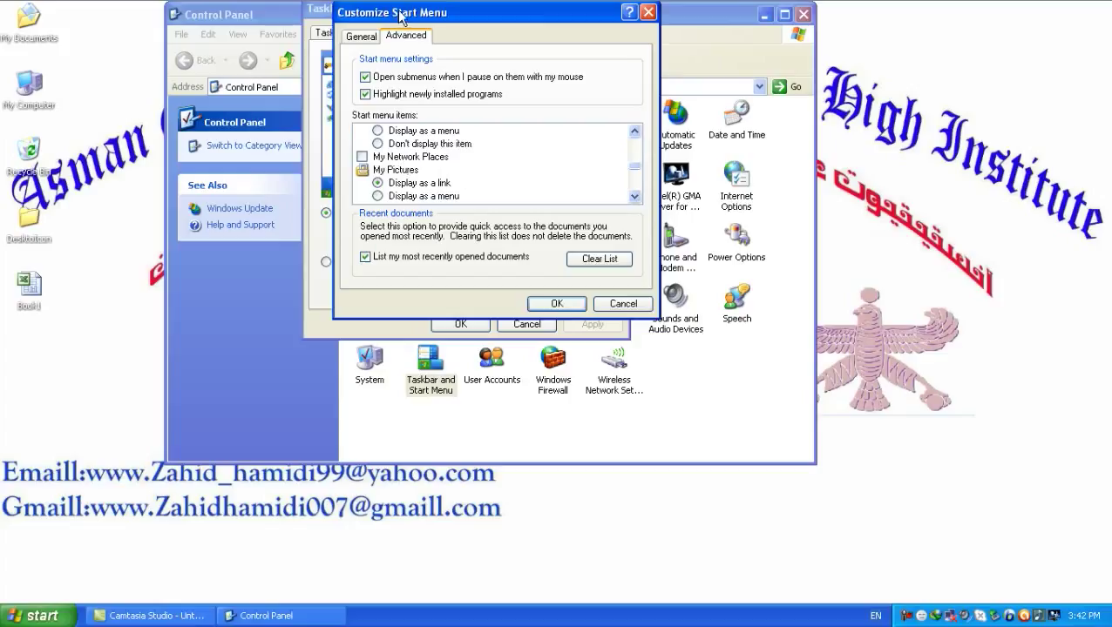
{"action": "left_click_drag", "start_coordinate": [397, 14], "coordinate": [449, 7]}
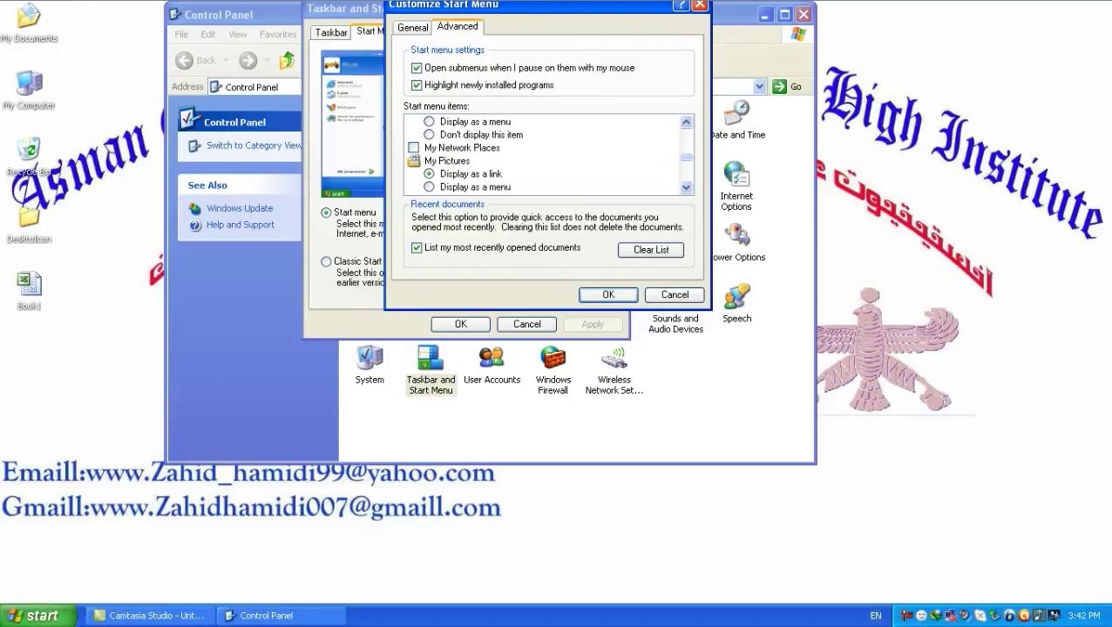
{"action": "left_click", "coordinate": [35, 616]}
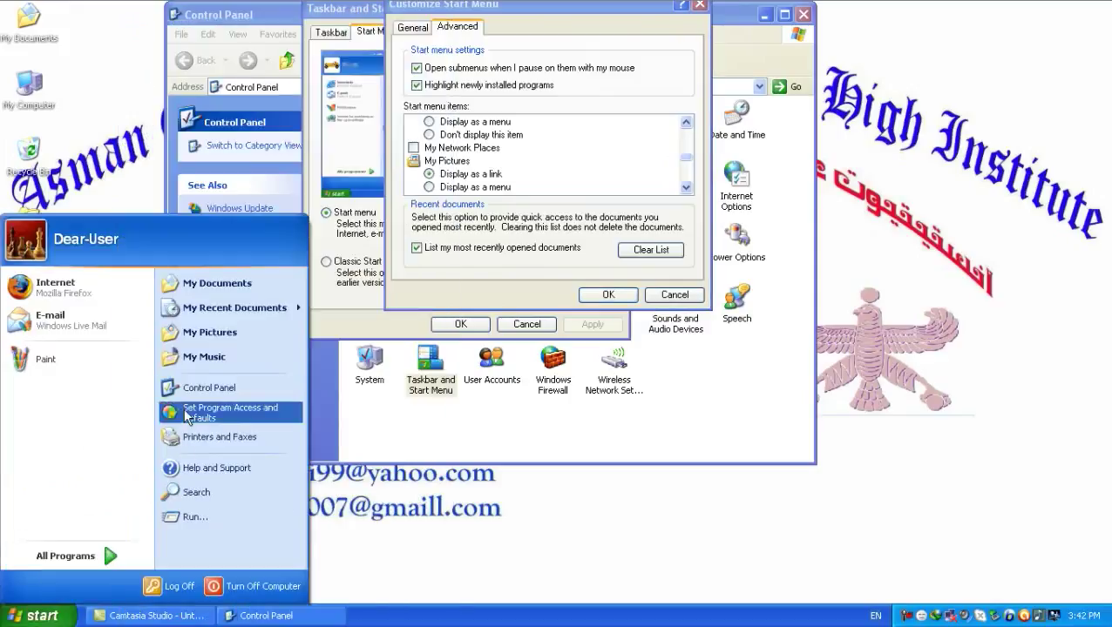
Turn on My Network Places in the Start menu items, apply the change, and check the Start menu.
{"action": "left_click", "coordinate": [414, 148]}
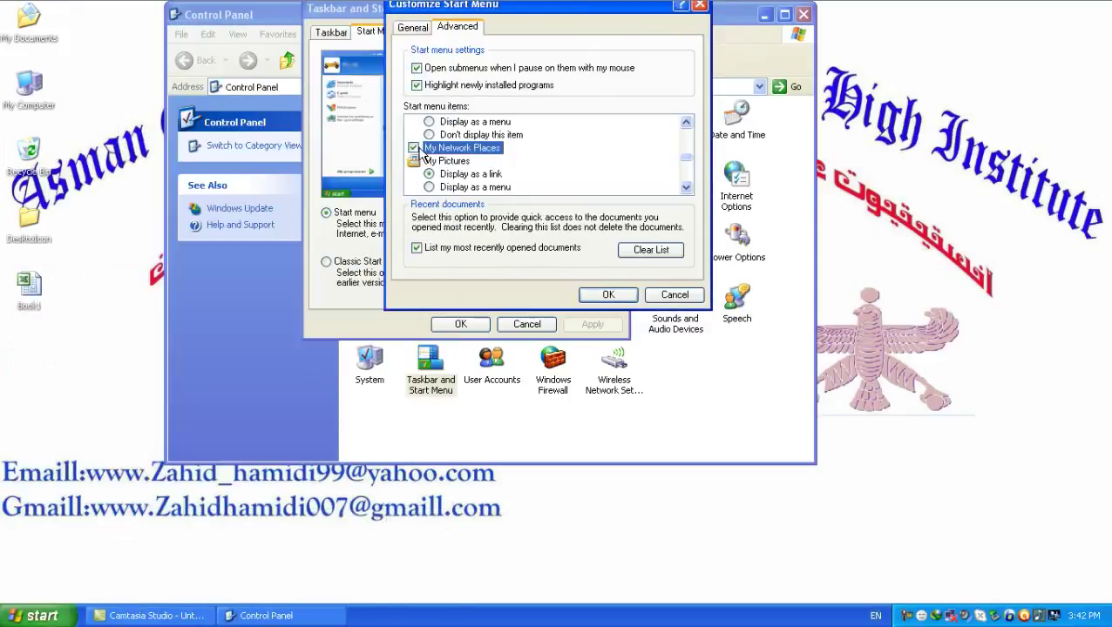
{"action": "left_click", "coordinate": [607, 296]}
{"action": "left_click", "coordinate": [579, 325]}
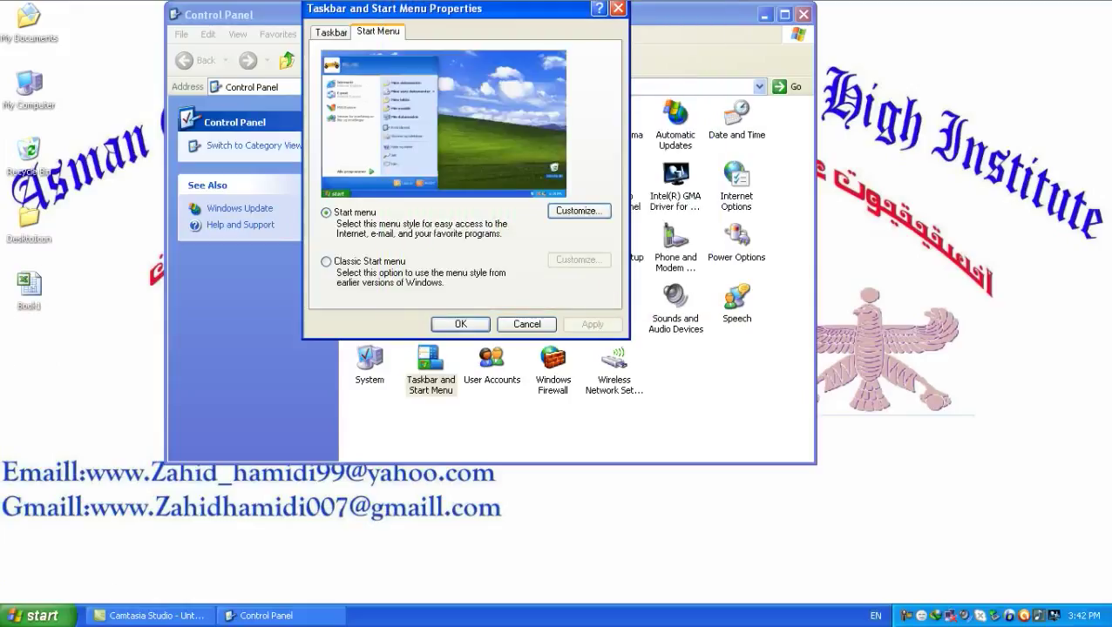
{"action": "left_click", "coordinate": [21, 618]}
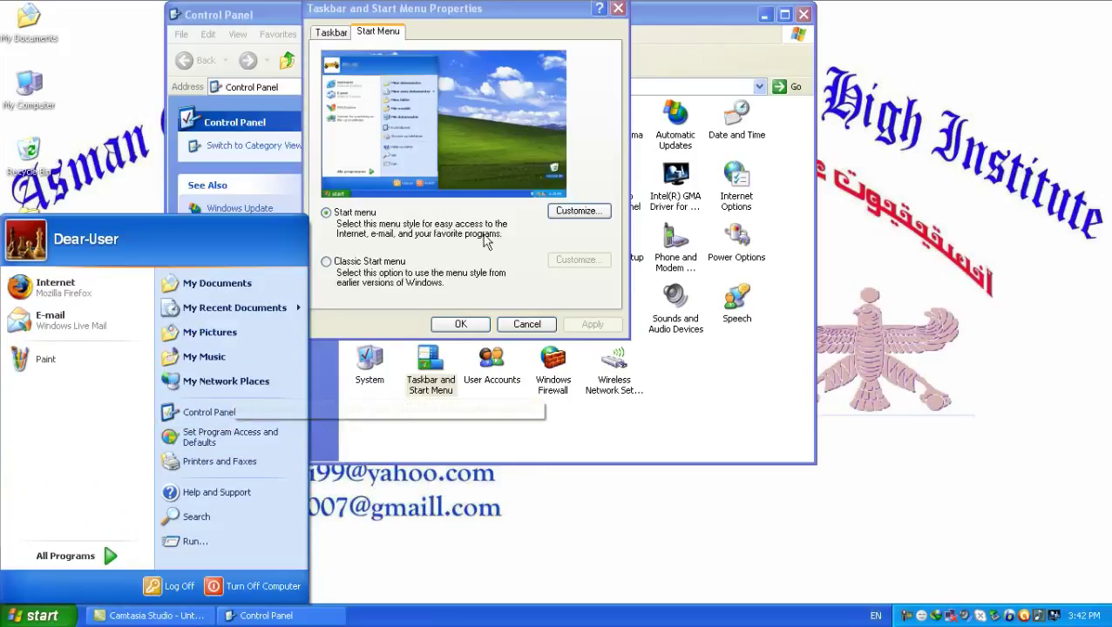
Reopen the advanced Start menu customization and turn My Network Places off again.
{"action": "left_click", "coordinate": [577, 211]}
{"action": "left_click", "coordinate": [399, 91]}
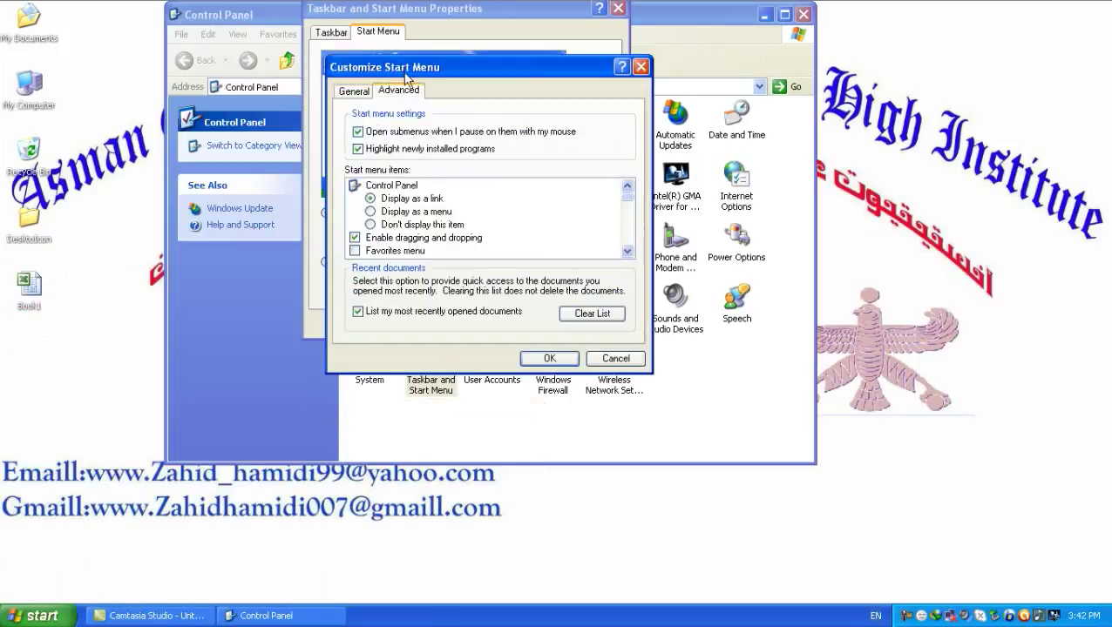
{"action": "left_click_drag", "start_coordinate": [405, 73], "coordinate": [410, 13]}
{"action": "left_click", "coordinate": [632, 192]}
{"action": "left_click", "coordinate": [633, 191]}
{"action": "left_click", "coordinate": [633, 192]}
{"action": "left_click", "coordinate": [633, 192]}
{"action": "left_click", "coordinate": [632, 191]}
{"action": "left_click", "coordinate": [632, 192]}
{"action": "left_click", "coordinate": [633, 192]}
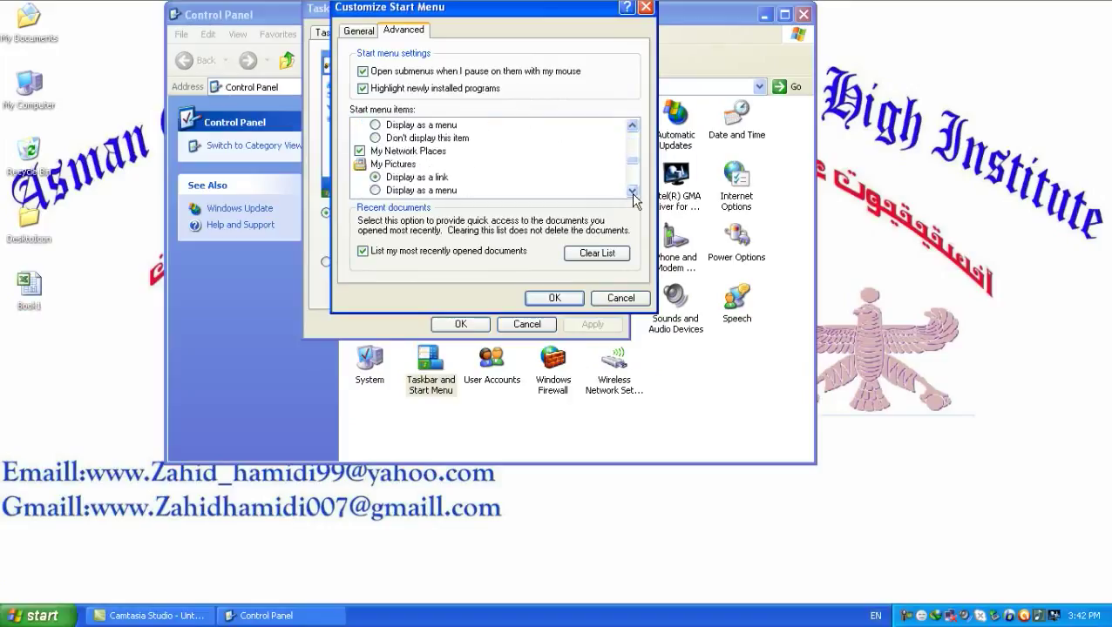
{"action": "left_click", "coordinate": [377, 152]}
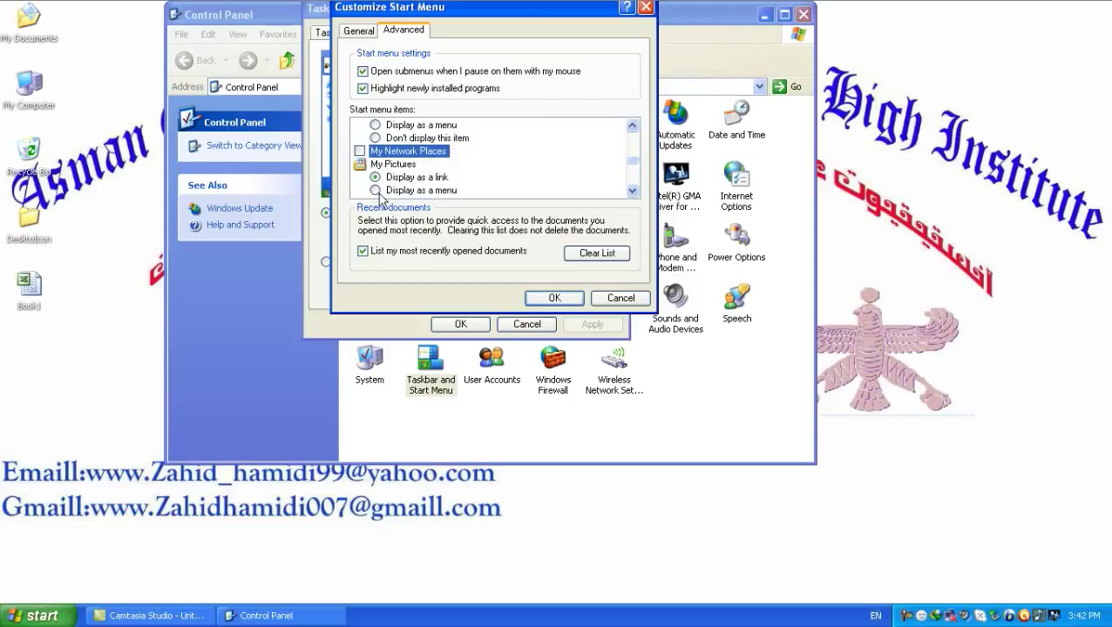
Set Network Connections to Display as Connect to menu, apply the change, and view the Connect To submenu in the Start menu.
{"action": "left_click", "coordinate": [633, 192]}
{"action": "left_click", "coordinate": [633, 192]}
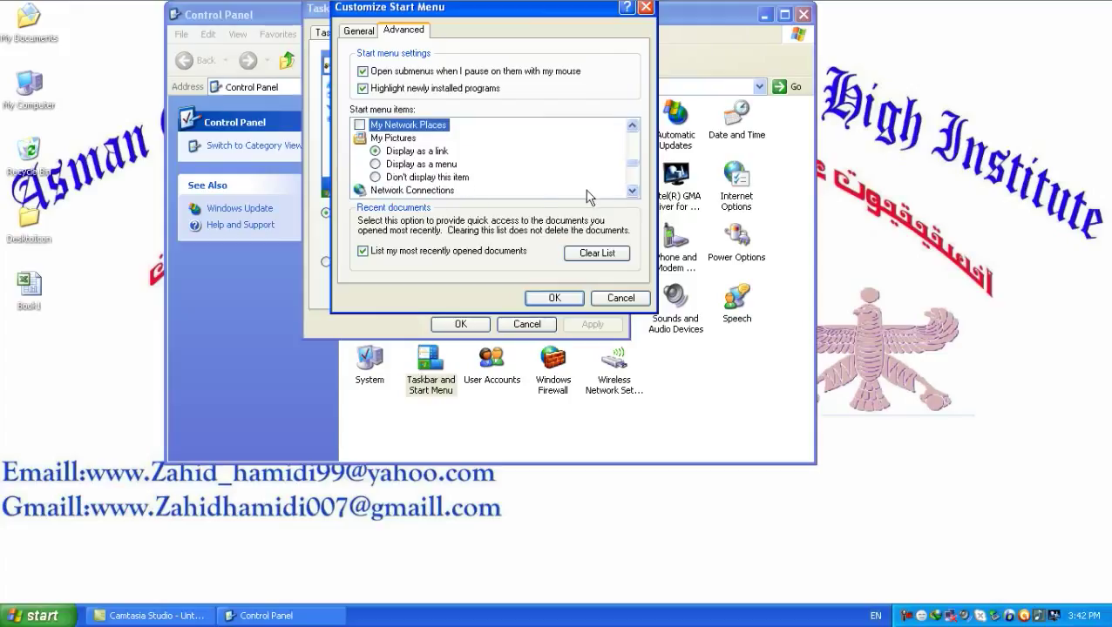
{"action": "left_click", "coordinate": [632, 191]}
{"action": "left_click", "coordinate": [632, 191]}
{"action": "left_click", "coordinate": [632, 191]}
{"action": "left_click", "coordinate": [633, 190]}
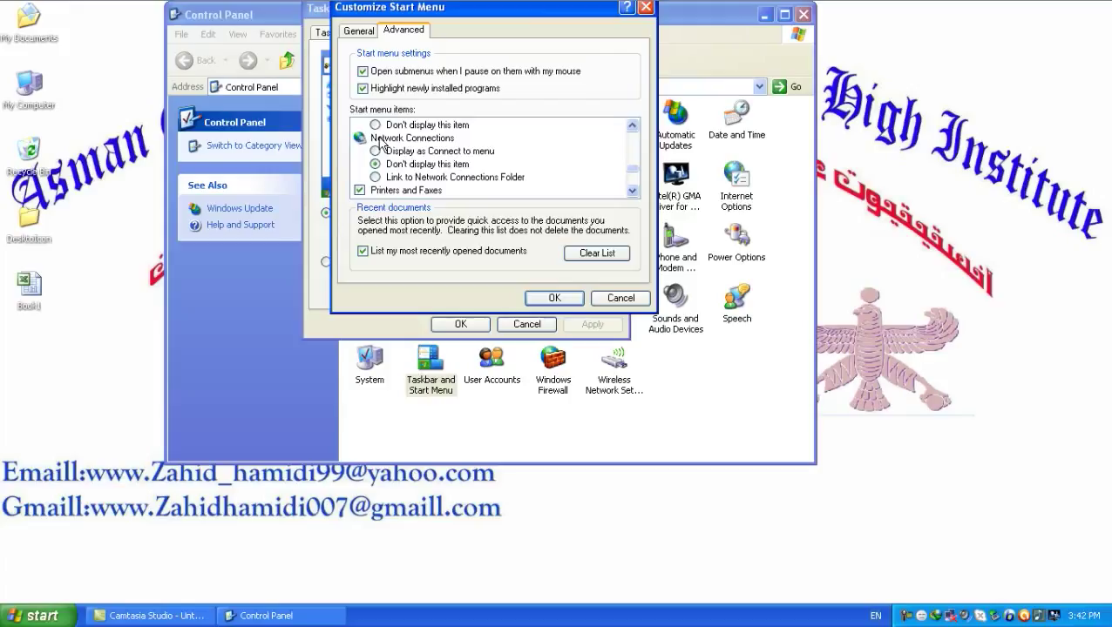
{"action": "left_click_drag", "start_coordinate": [438, 11], "coordinate": [477, 9]}
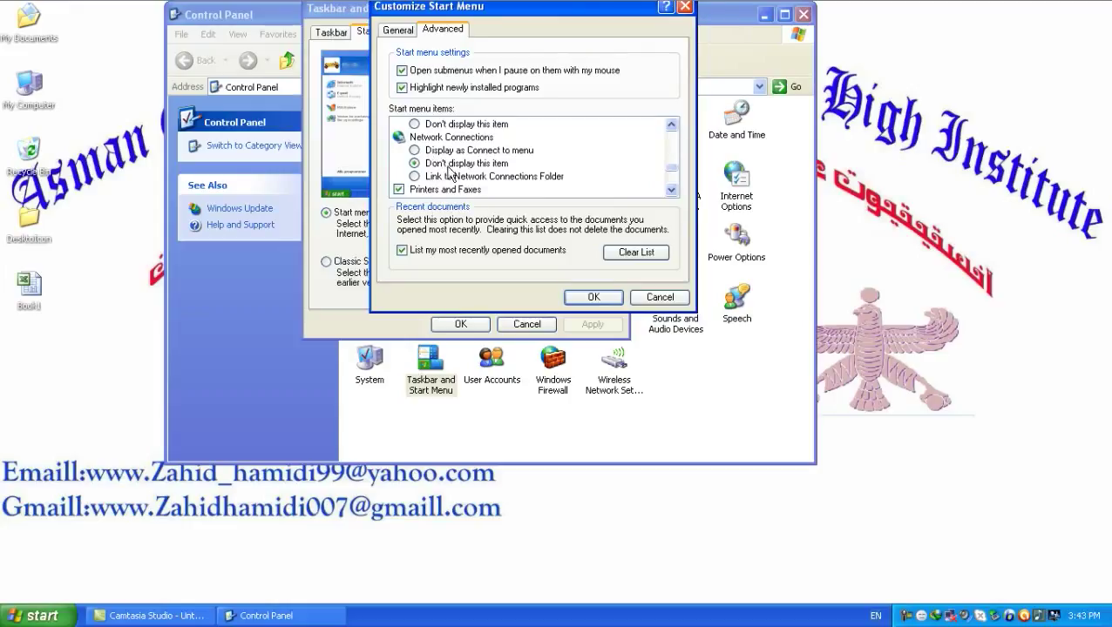
{"action": "left_click", "coordinate": [427, 152]}
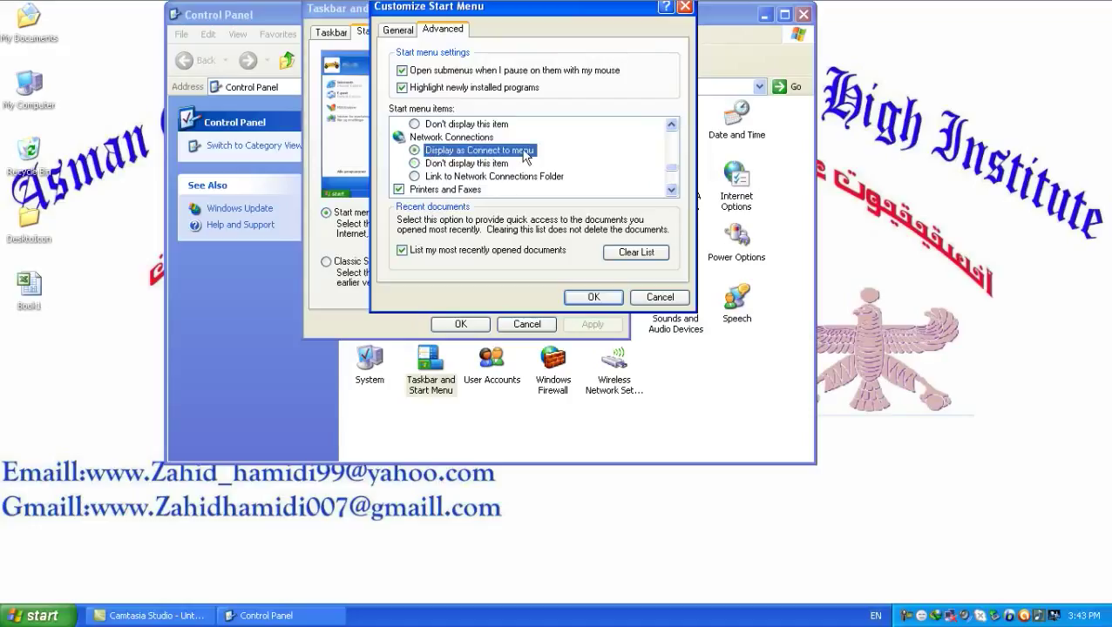
{"action": "left_click", "coordinate": [581, 297]}
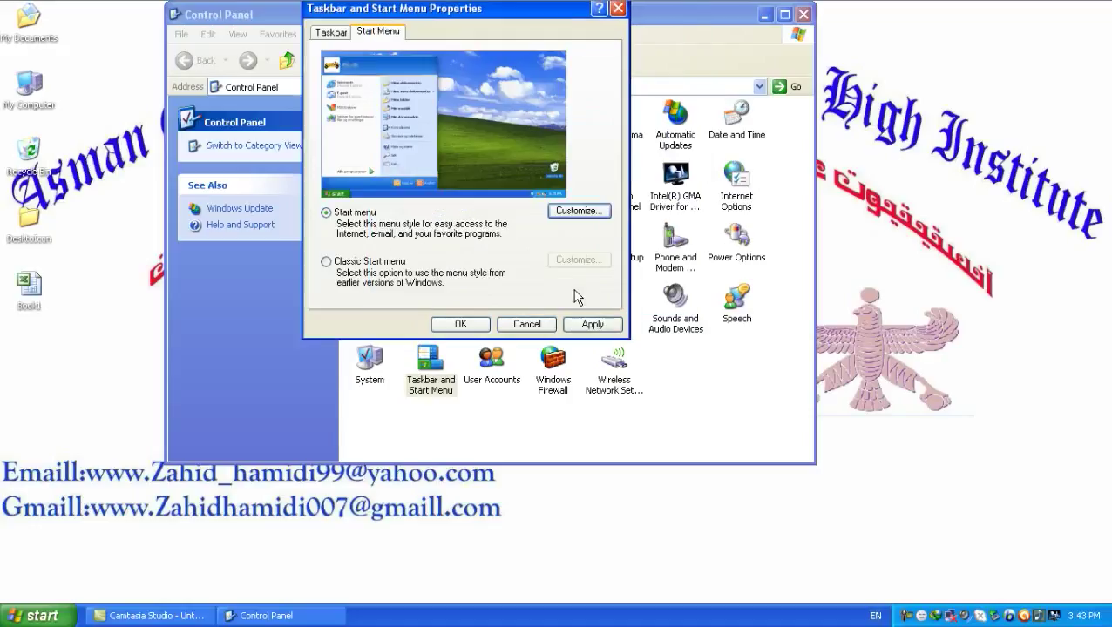
{"action": "left_click", "coordinate": [590, 324]}
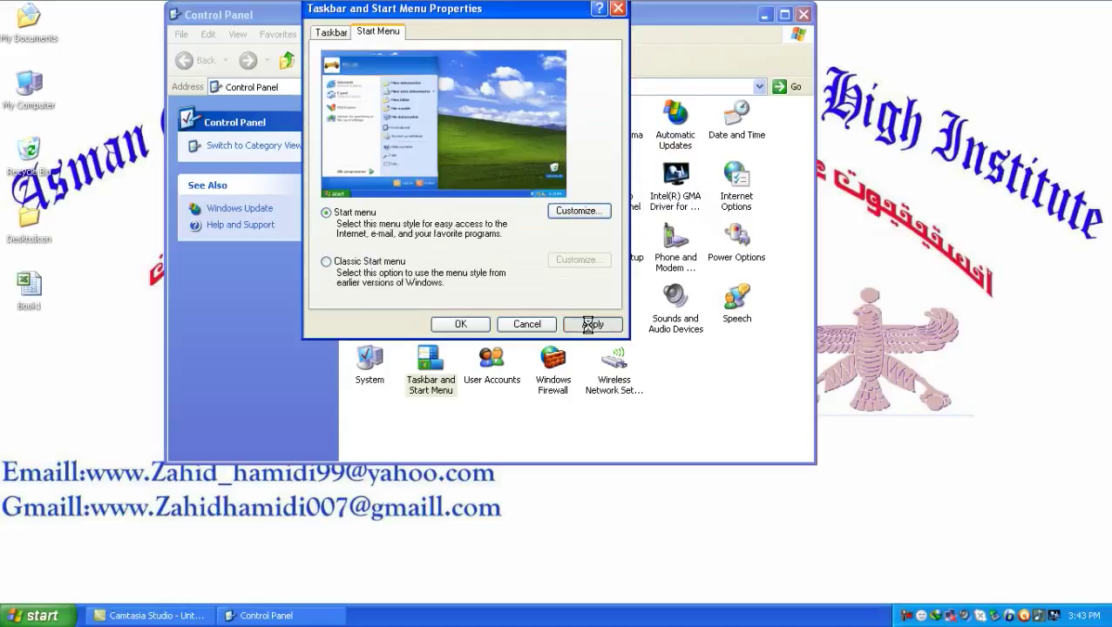
{"action": "left_click", "coordinate": [56, 612]}
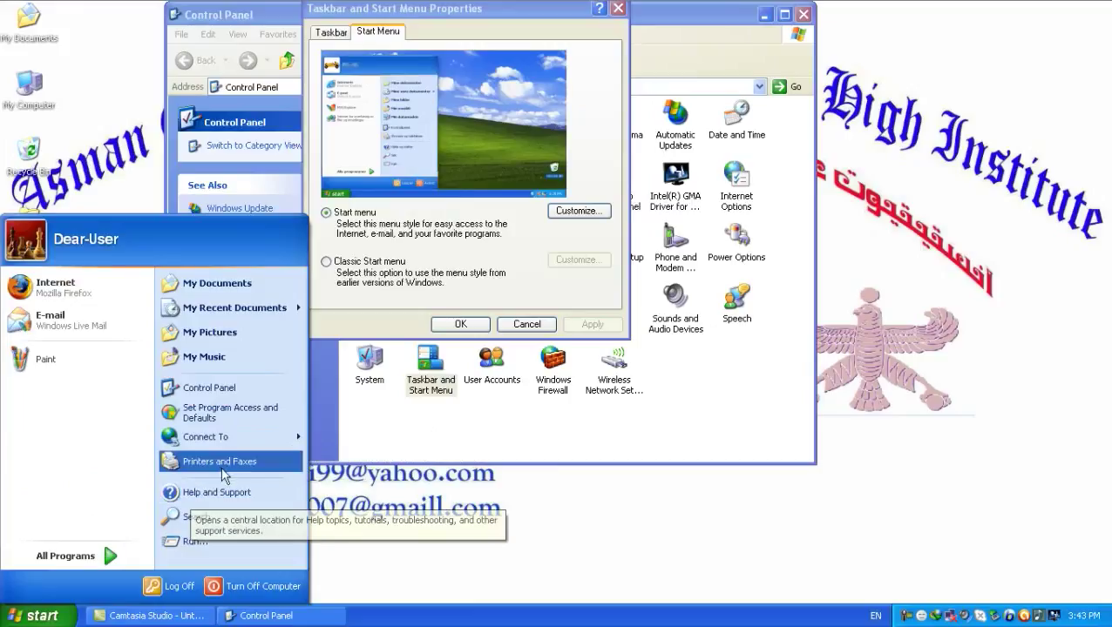
{"action": "mouse_move", "coordinate": [249, 444]}
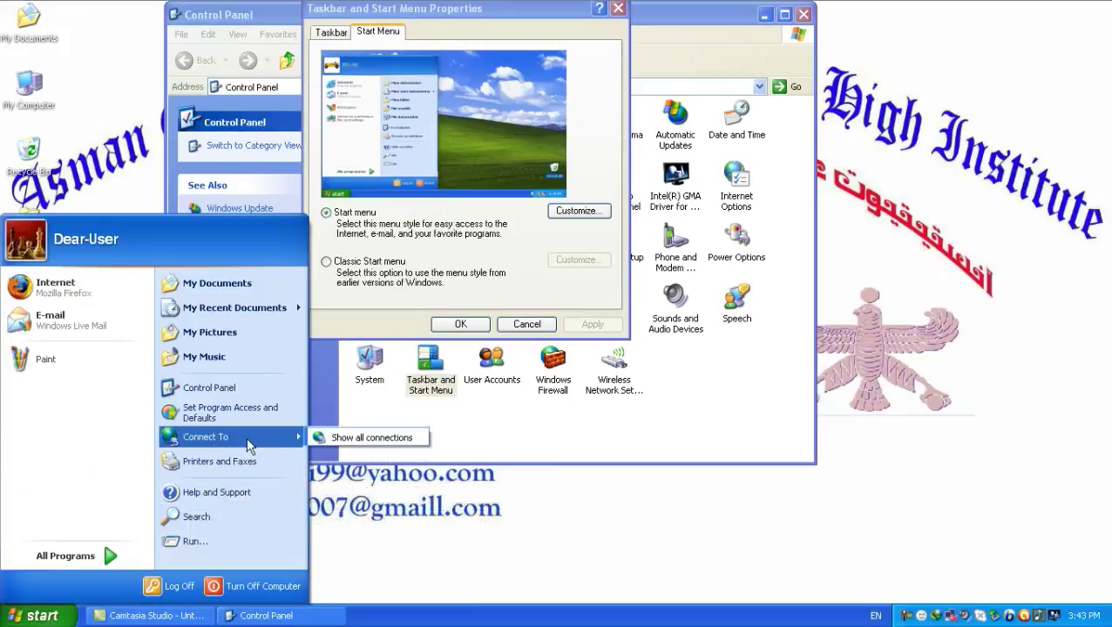
Reopen the advanced customization, set Network Connections to Link to Network Connections Folder, apply it, and check the Start menu.
{"action": "left_click", "coordinate": [578, 211]}
{"action": "left_click", "coordinate": [401, 91]}
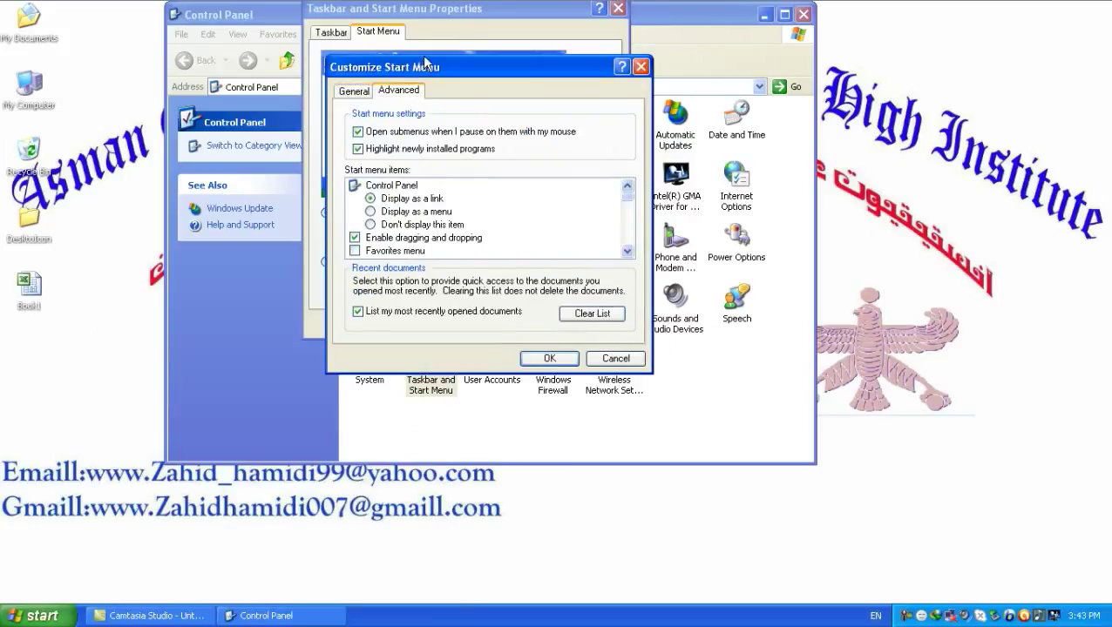
{"action": "left_click_drag", "start_coordinate": [422, 55], "coordinate": [439, 3]}
{"action": "left_click", "coordinate": [645, 198]}
{"action": "left_click", "coordinate": [645, 199]}
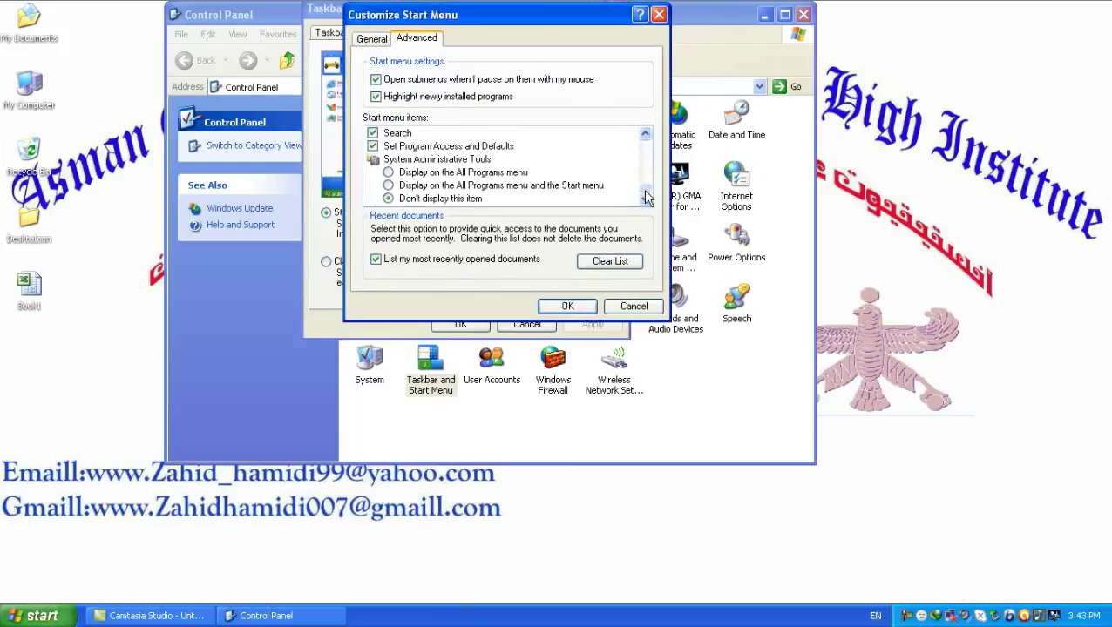
{"action": "left_click", "coordinate": [646, 134]}
{"action": "left_click", "coordinate": [646, 134]}
{"action": "left_click", "coordinate": [646, 134]}
{"action": "left_click", "coordinate": [646, 134]}
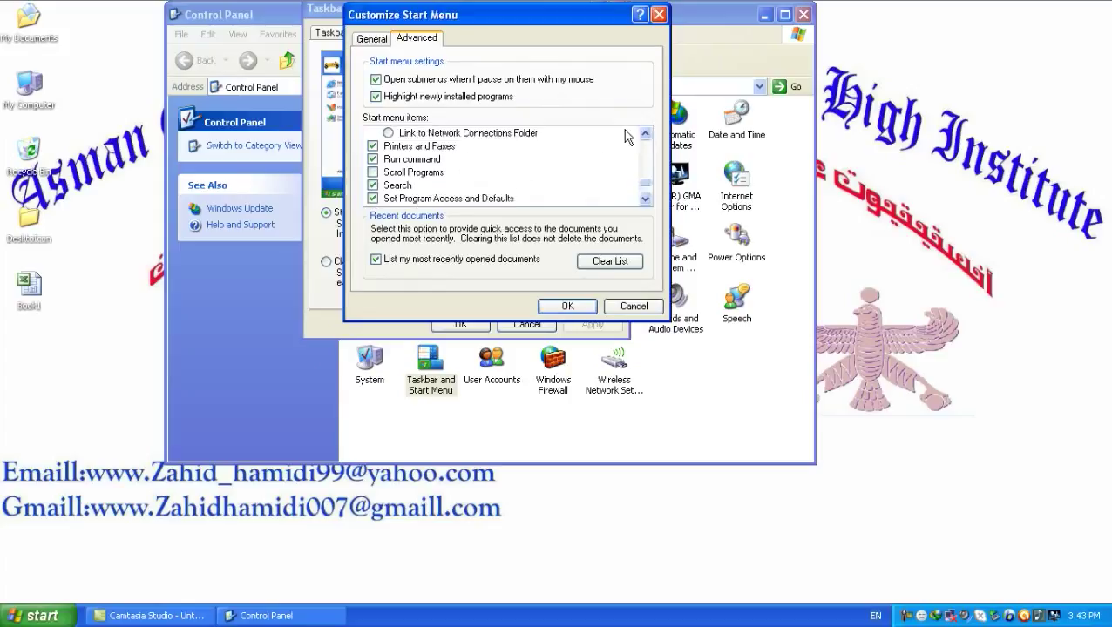
{"action": "left_click", "coordinate": [646, 133]}
{"action": "left_click", "coordinate": [646, 133]}
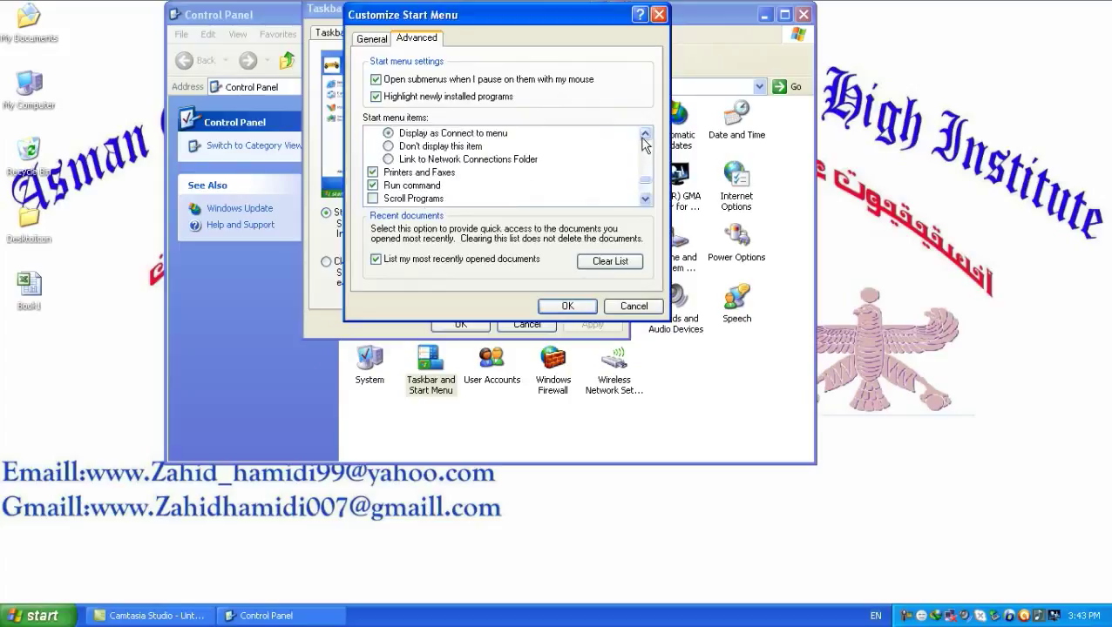
{"action": "left_click", "coordinate": [646, 133]}
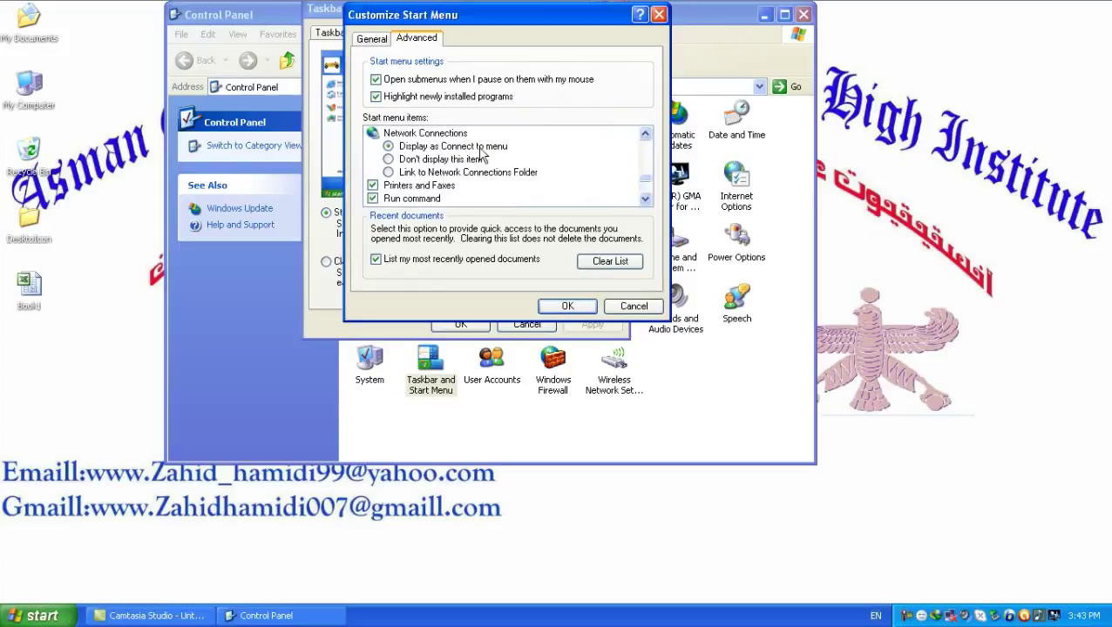
{"action": "left_click", "coordinate": [399, 159]}
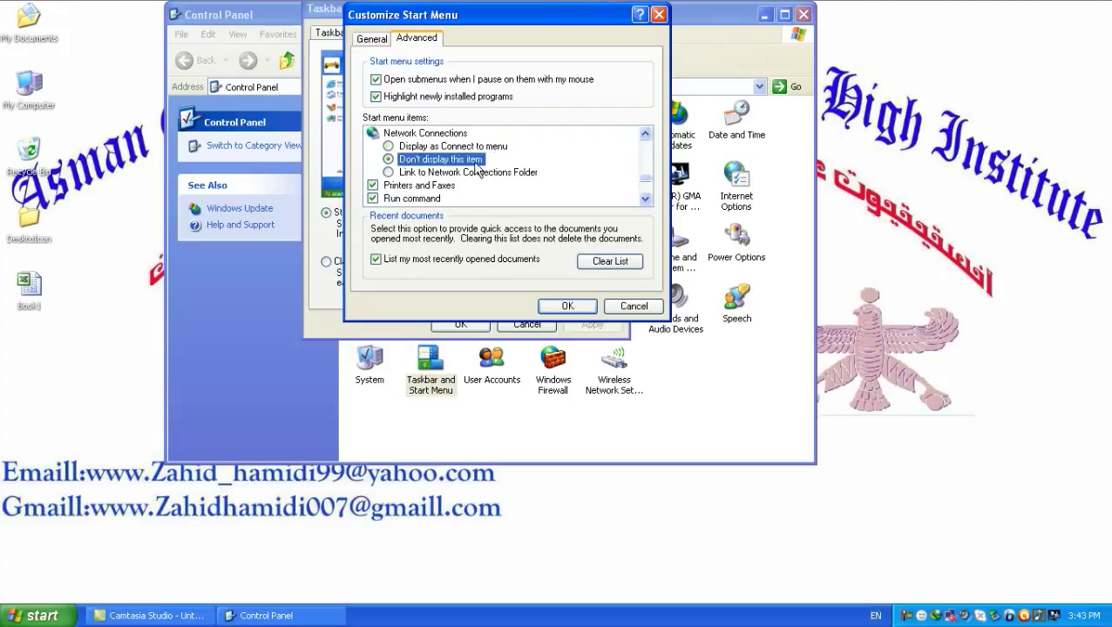
{"action": "left_click", "coordinate": [418, 175]}
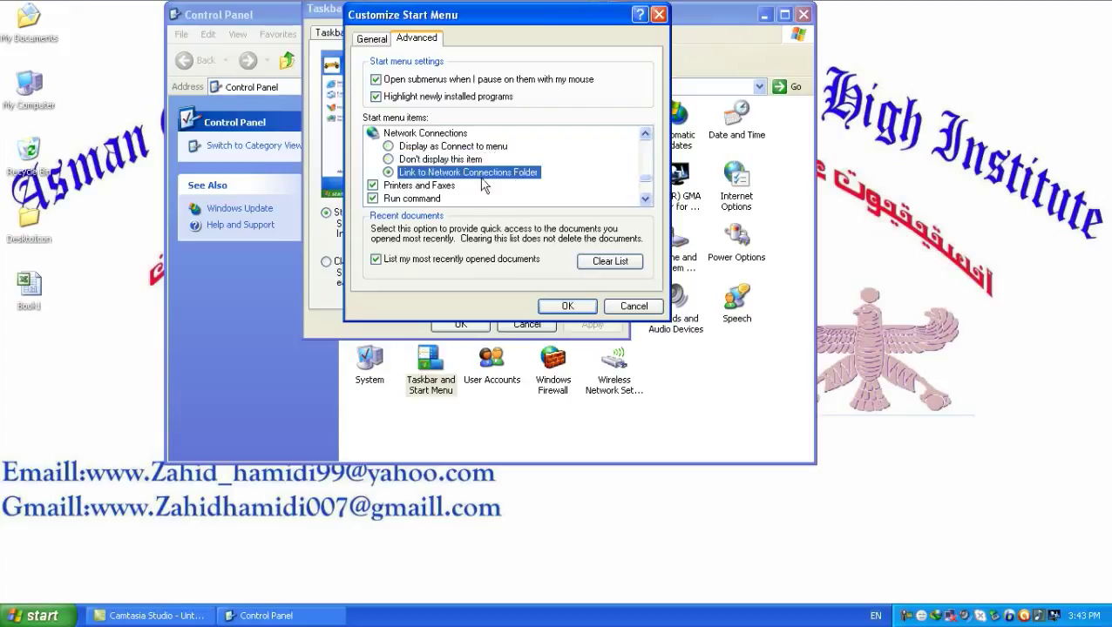
{"action": "left_click", "coordinate": [563, 310]}
{"action": "left_click", "coordinate": [582, 323]}
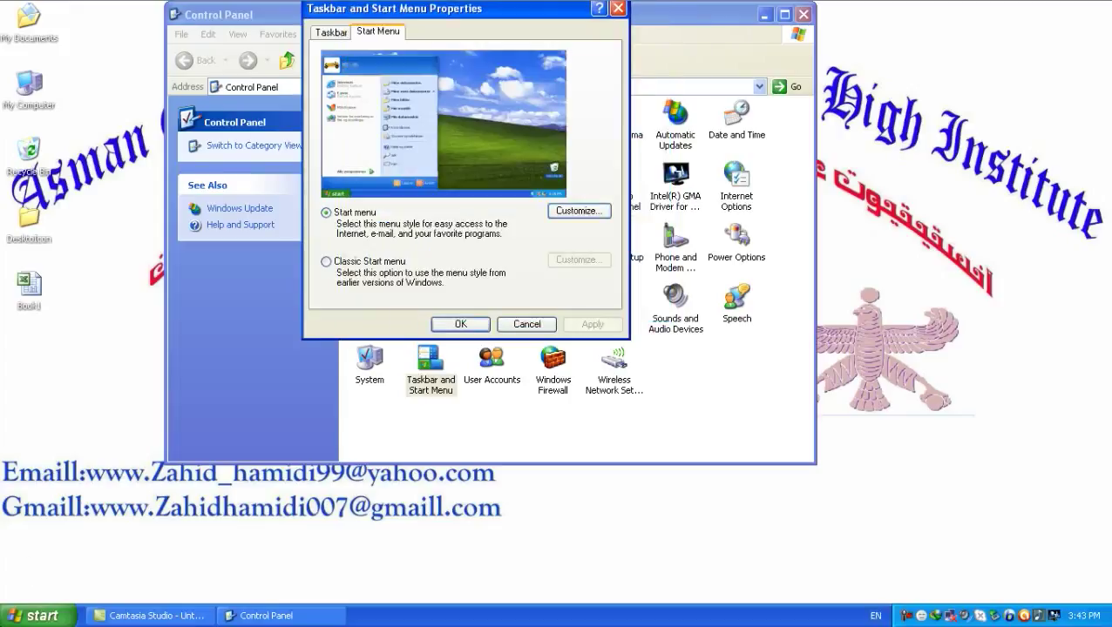
{"action": "left_click", "coordinate": [44, 615]}
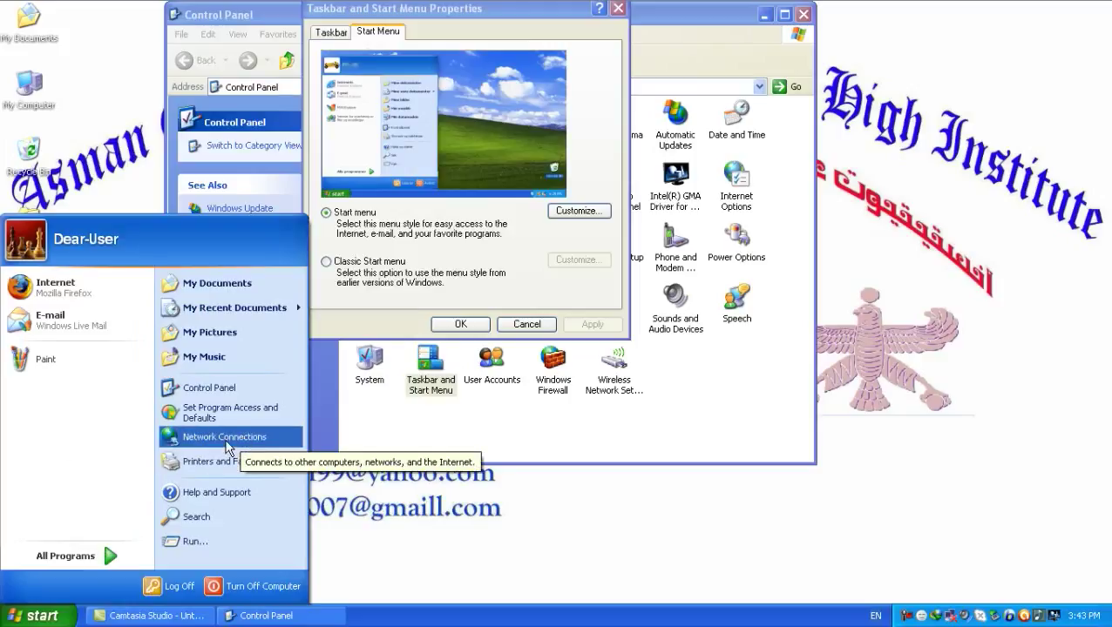
Reopen the advanced customization, set Network Connections to Don't display this item, and apply the change.
{"action": "left_click", "coordinate": [577, 212]}
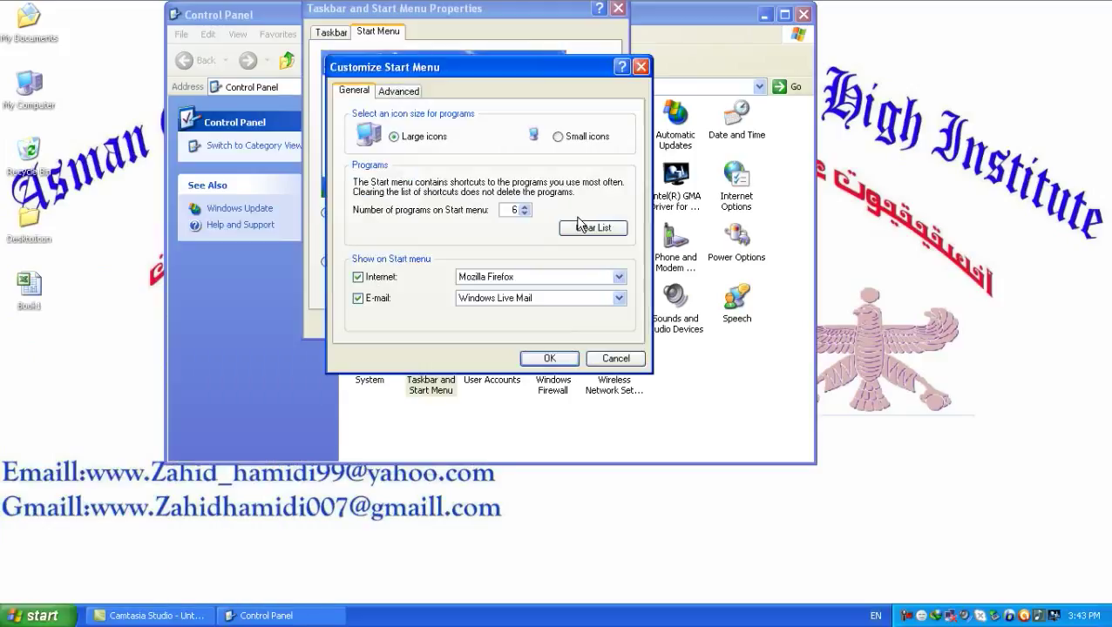
{"action": "left_click", "coordinate": [408, 92]}
{"action": "left_click_drag", "start_coordinate": [448, 72], "coordinate": [464, 4]}
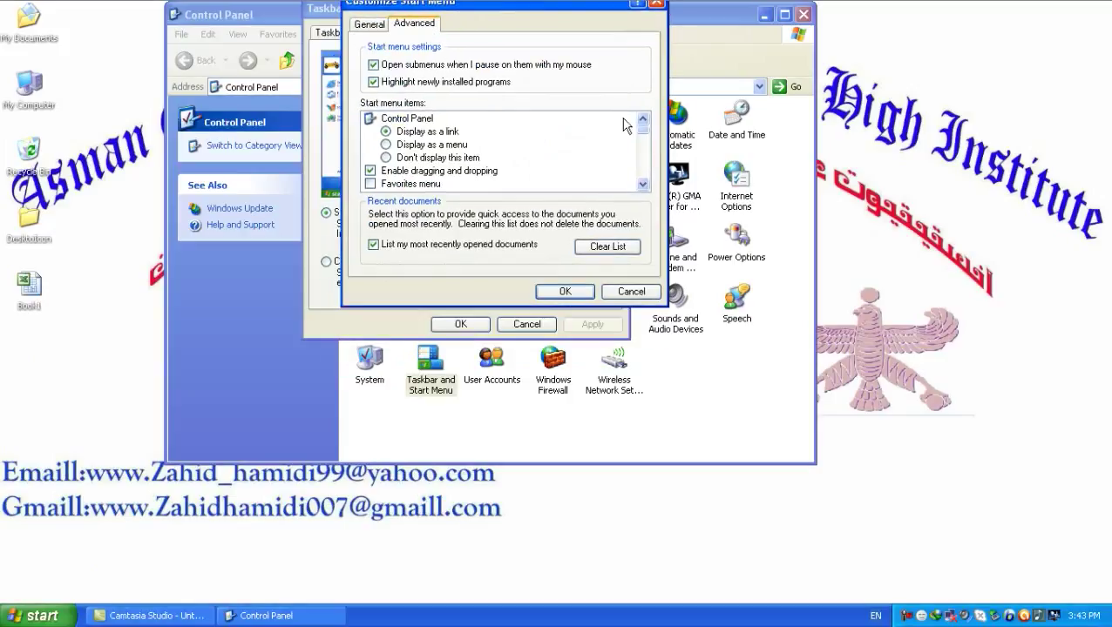
{"action": "left_click", "coordinate": [643, 185]}
{"action": "left_click", "coordinate": [643, 185]}
{"action": "left_click", "coordinate": [643, 185]}
{"action": "left_click", "coordinate": [643, 185]}
{"action": "left_click", "coordinate": [643, 185]}
{"action": "left_click", "coordinate": [643, 185]}
{"action": "left_click", "coordinate": [643, 184]}
{"action": "left_click", "coordinate": [643, 184]}
{"action": "left_click", "coordinate": [643, 184]}
{"action": "left_click", "coordinate": [643, 185]}
{"action": "left_click", "coordinate": [643, 185]}
{"action": "left_click", "coordinate": [643, 185]}
{"action": "left_click", "coordinate": [643, 185]}
{"action": "left_click", "coordinate": [644, 185]}
{"action": "left_click", "coordinate": [643, 184]}
{"action": "left_click", "coordinate": [643, 185]}
{"action": "left_click", "coordinate": [643, 185]}
{"action": "left_click", "coordinate": [643, 184]}
{"action": "left_click", "coordinate": [643, 184]}
{"action": "left_click", "coordinate": [643, 185]}
{"action": "left_click", "coordinate": [643, 185]}
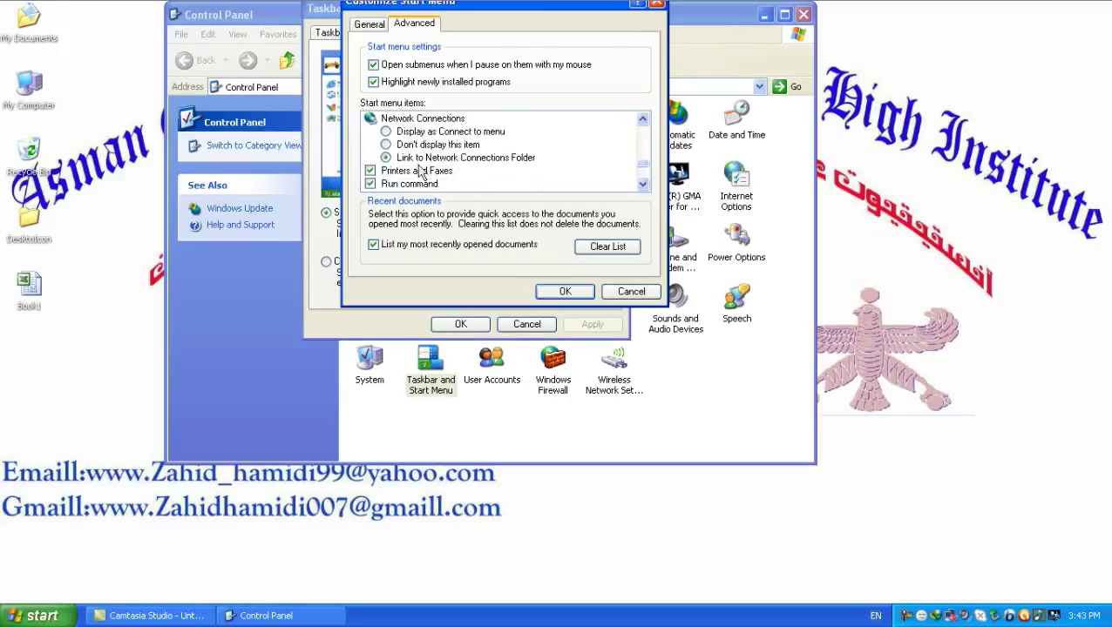
{"action": "left_click", "coordinate": [386, 131]}
{"action": "left_click", "coordinate": [408, 144]}
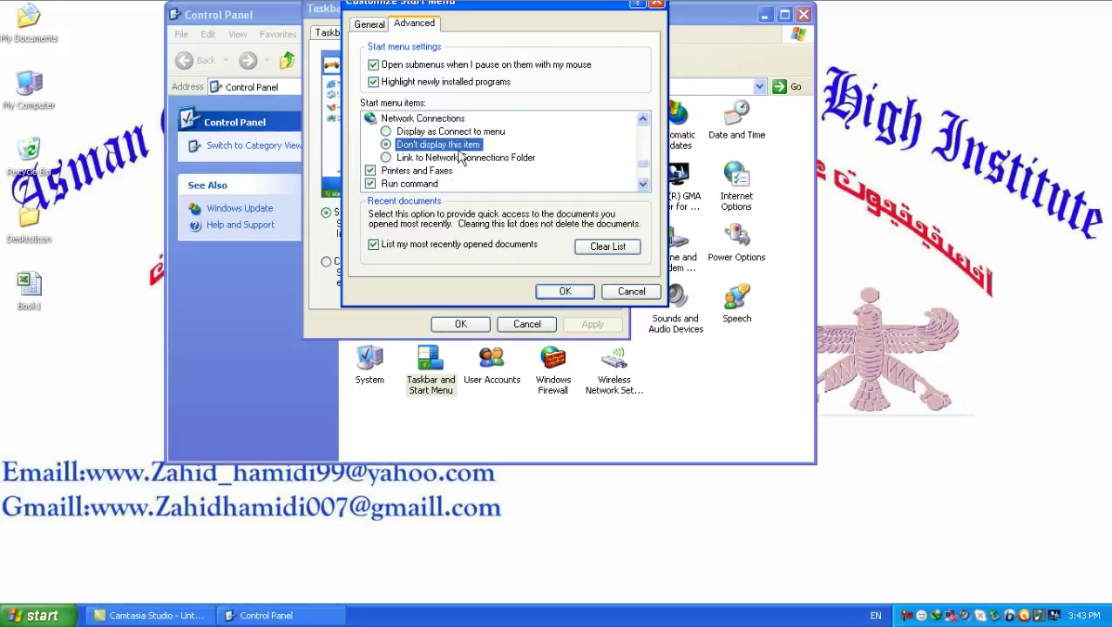
{"action": "left_click", "coordinate": [565, 291]}
{"action": "left_click", "coordinate": [592, 324]}
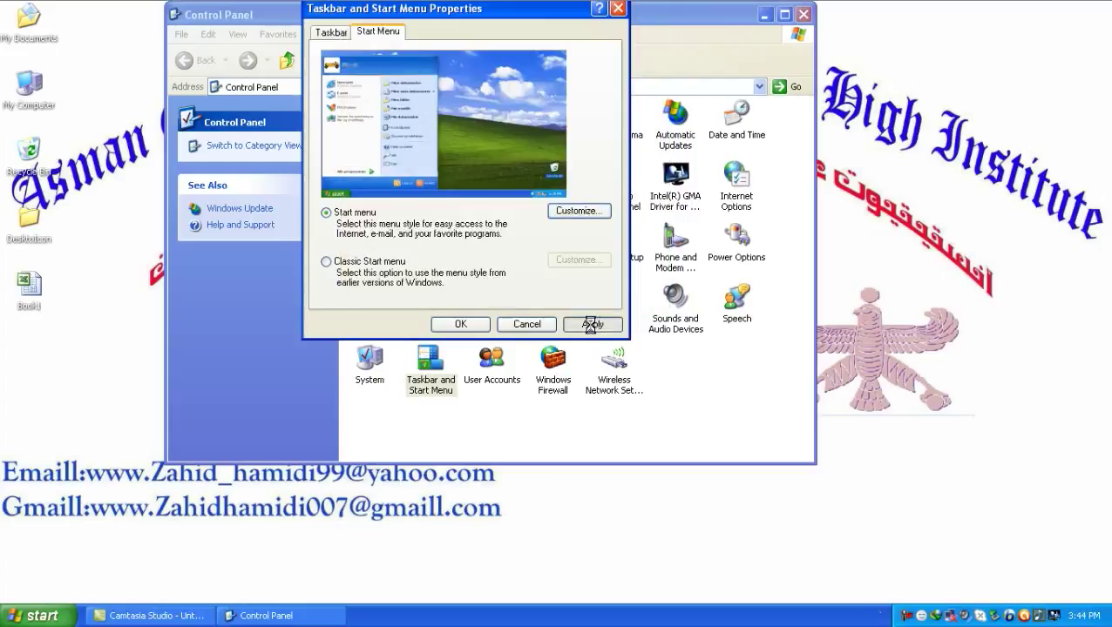
Look up the Printers and Faxes option in the advanced customization, then its entries in Control Panel and the Start menu.
{"action": "left_click", "coordinate": [576, 212]}
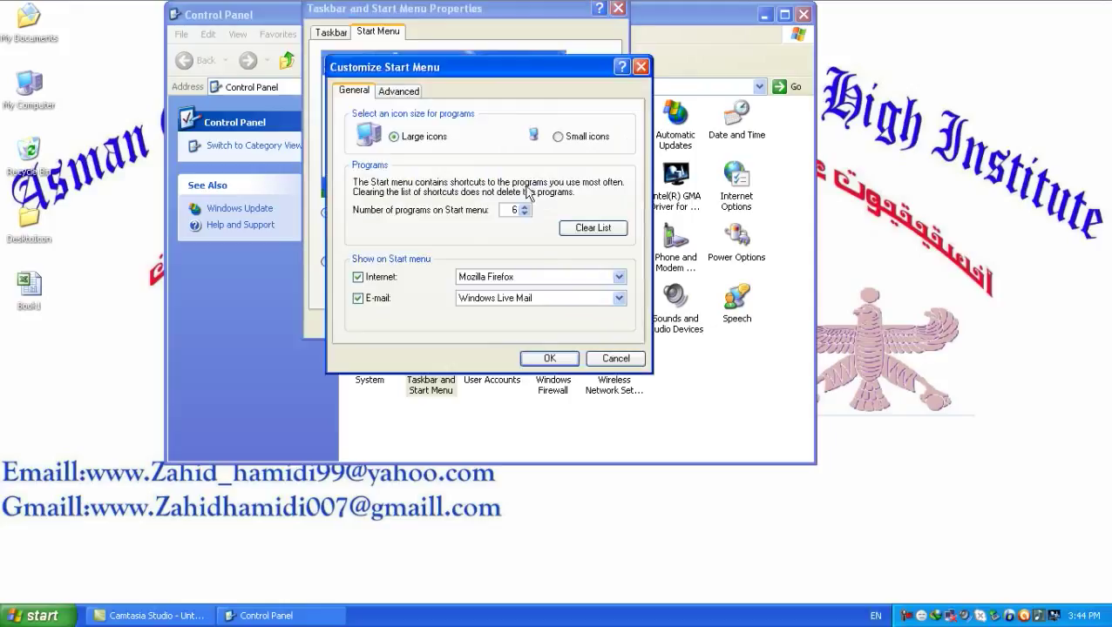
{"action": "left_click", "coordinate": [398, 90]}
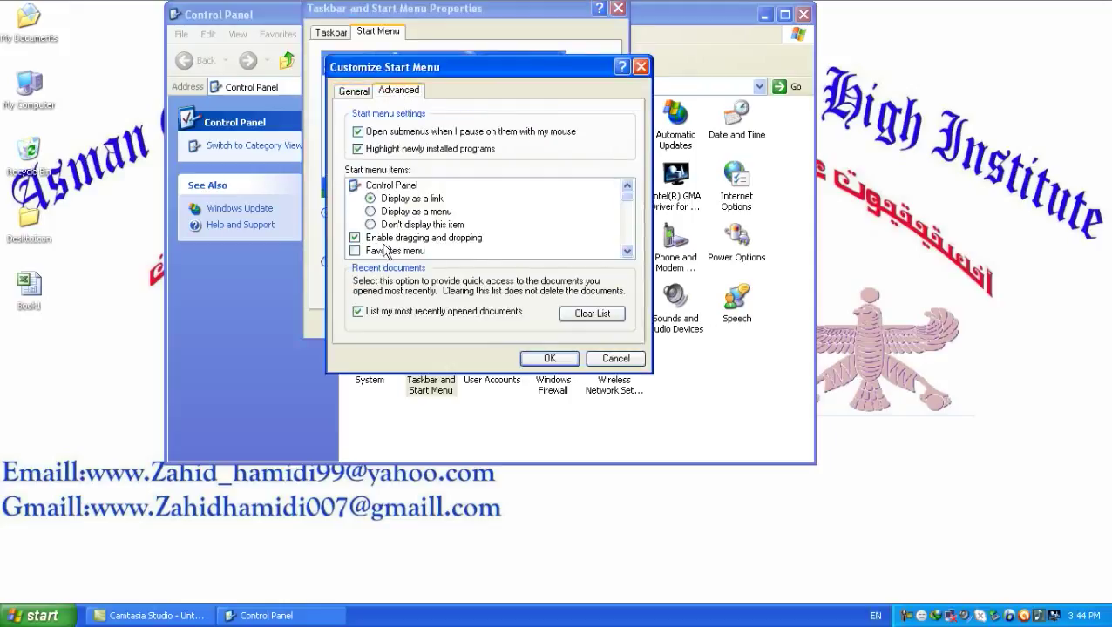
{"action": "left_click_drag", "start_coordinate": [627, 198], "coordinate": [623, 233]}
{"action": "scroll", "coordinate": [624, 242], "scroll_direction": "down", "scroll_amount": 1}
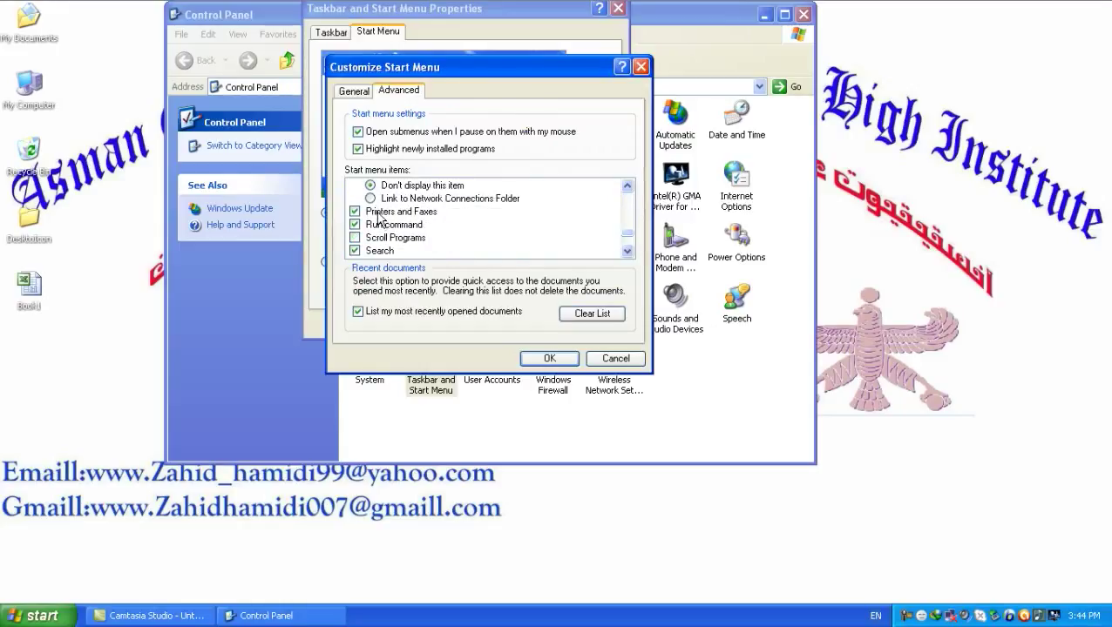
{"action": "key", "text": "Escape"}
{"action": "key", "text": "Escape"}
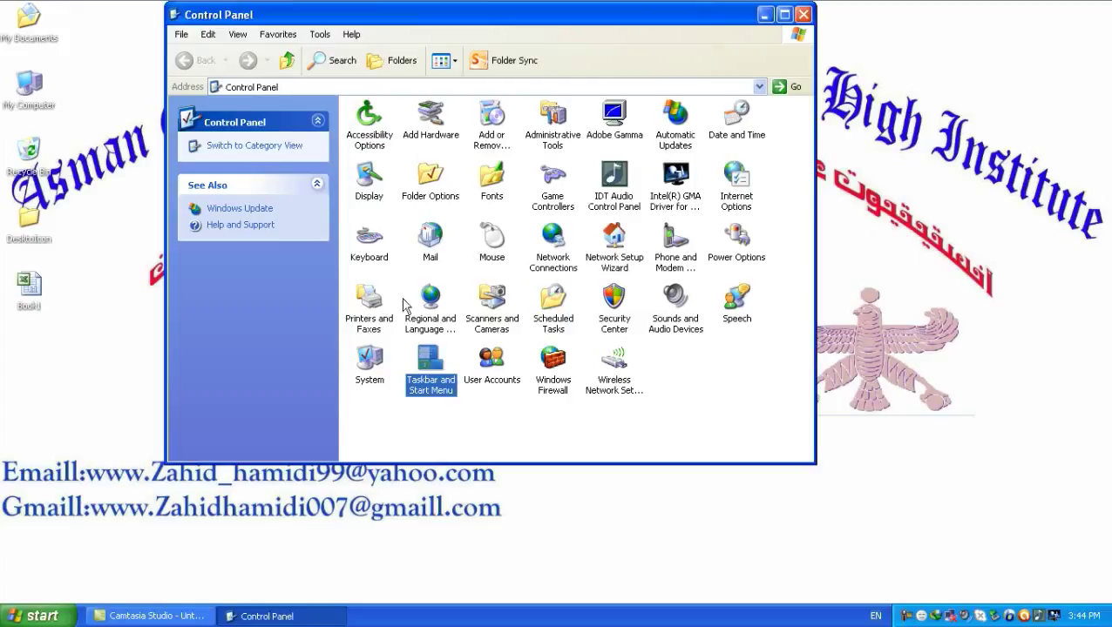
{"action": "left_click", "coordinate": [373, 323]}
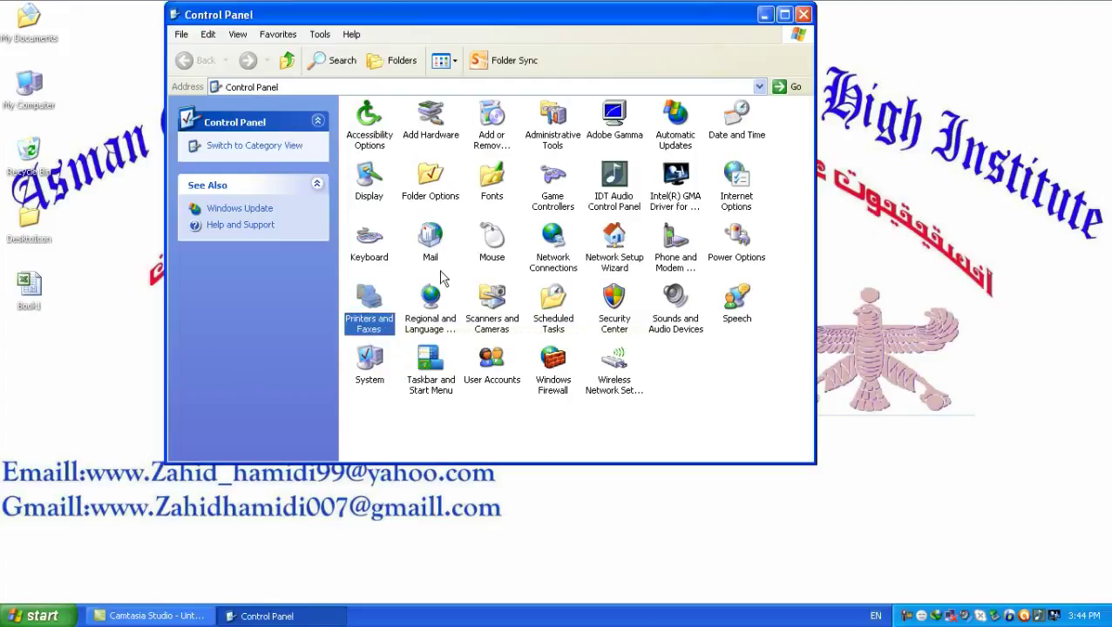
{"action": "left_click", "coordinate": [18, 619]}
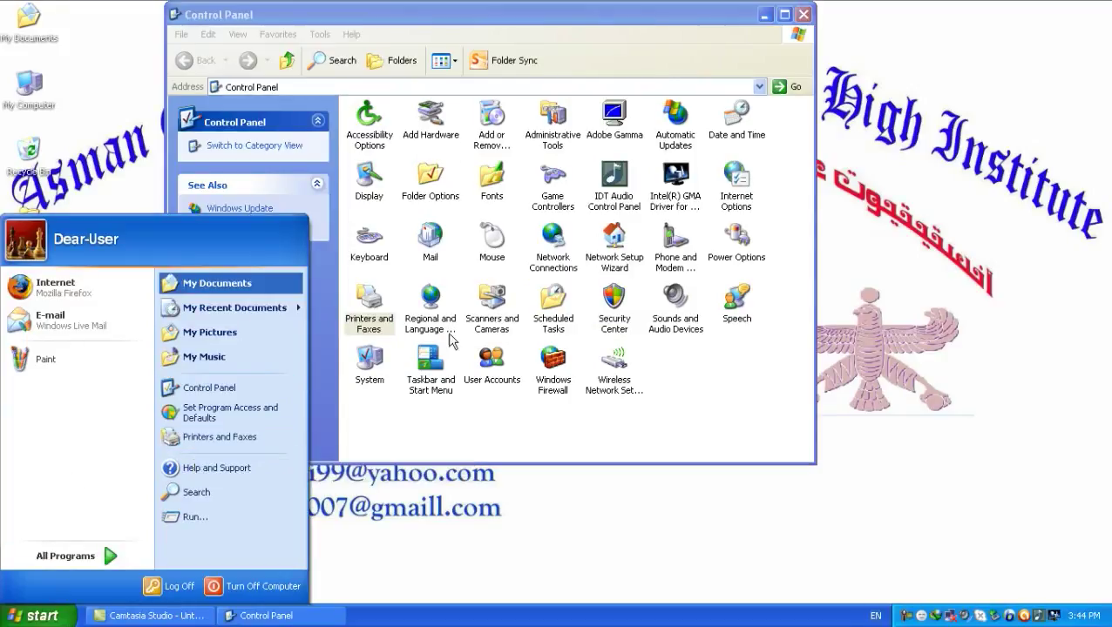
Turn off Printers and Faxes in the advanced Start menu items, apply the change, and check the Start menu.
{"action": "double_click", "coordinate": [451, 384]}
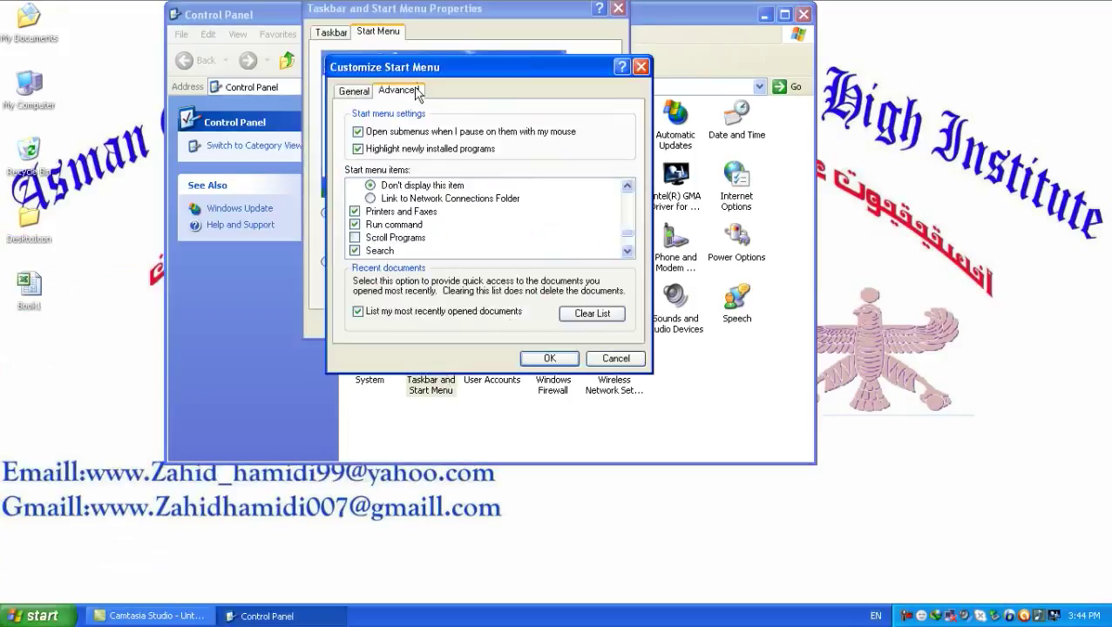
{"action": "left_click_drag", "start_coordinate": [417, 68], "coordinate": [418, 34]}
{"action": "left_click", "coordinate": [358, 180]}
{"action": "left_click", "coordinate": [357, 178]}
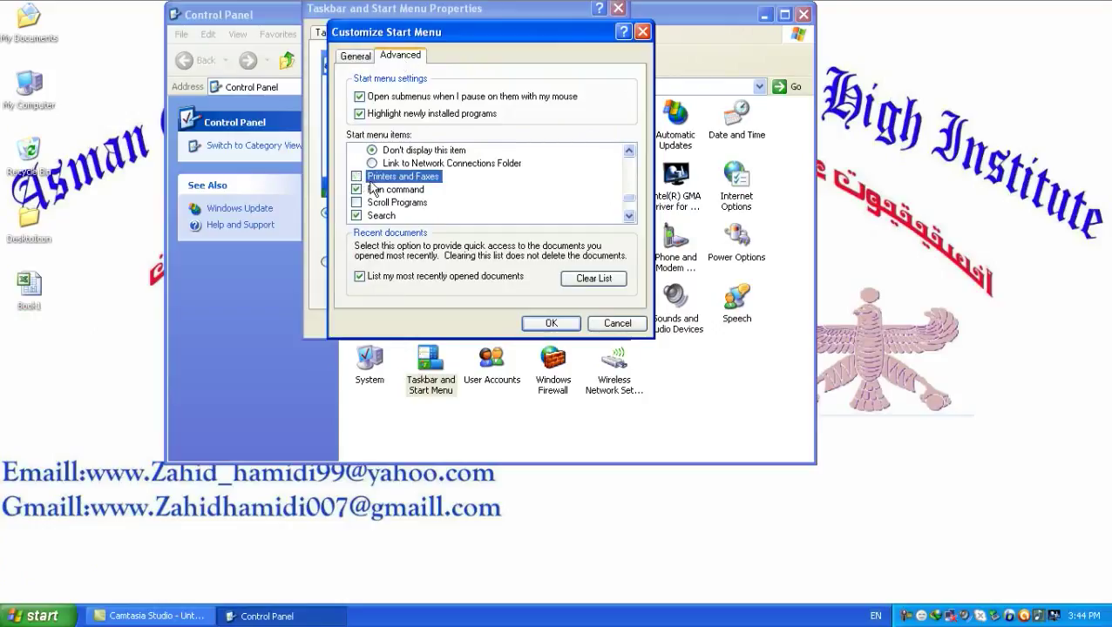
{"action": "left_click", "coordinate": [549, 323]}
{"action": "left_click", "coordinate": [581, 324]}
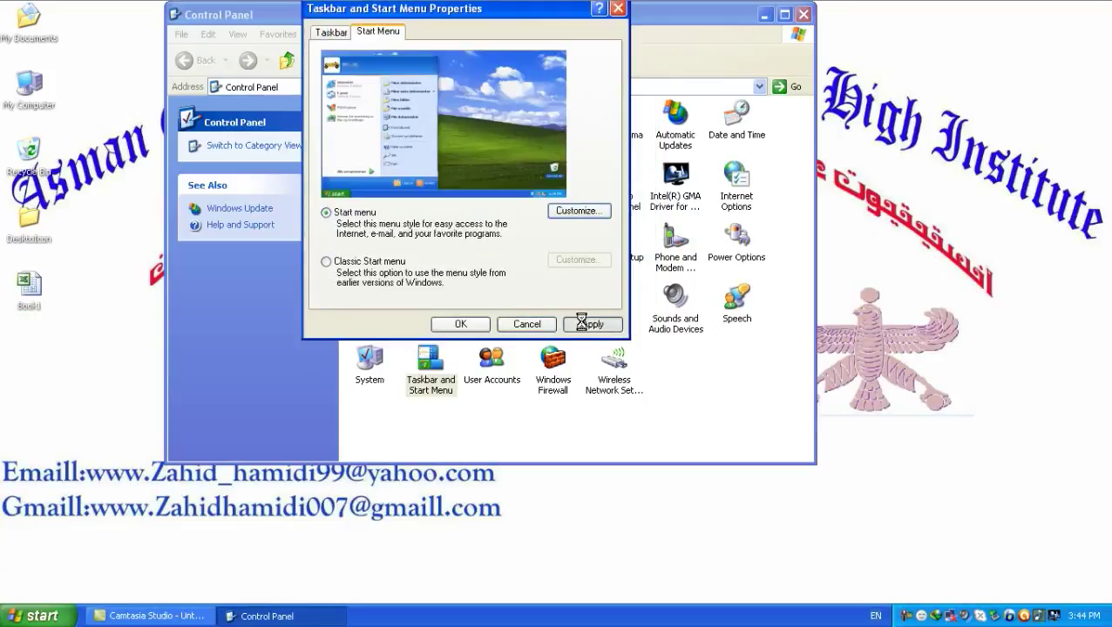
{"action": "left_click", "coordinate": [24, 616]}
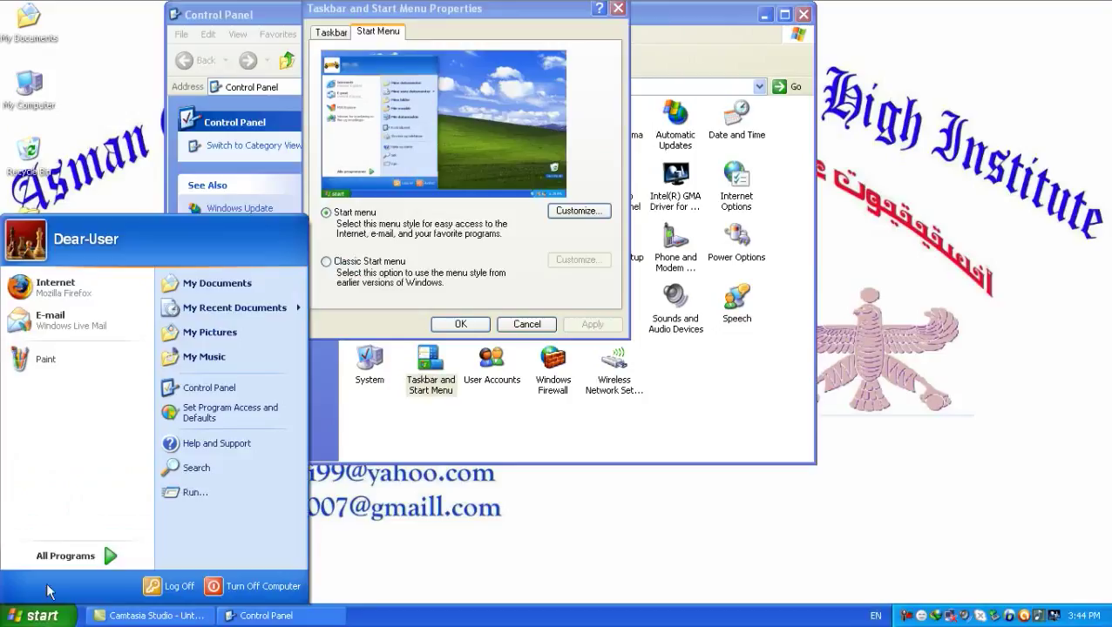
Reopen the advanced Start menu customization and turn the Printers and Faxes item back on.
{"action": "left_click", "coordinate": [557, 288]}
{"action": "left_click", "coordinate": [578, 211]}
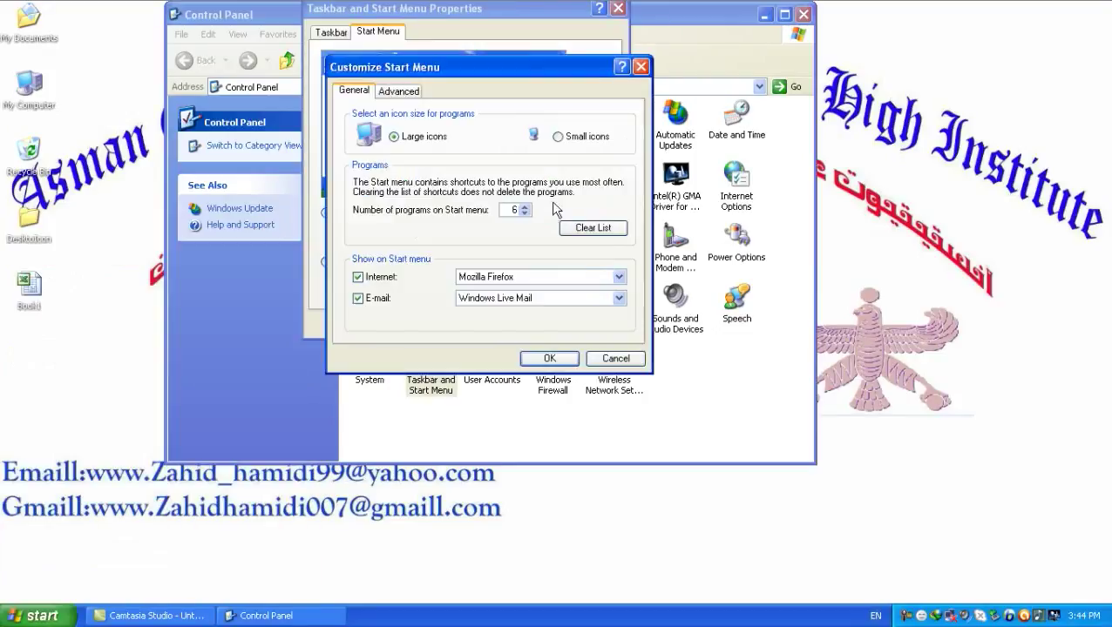
{"action": "left_click", "coordinate": [414, 98]}
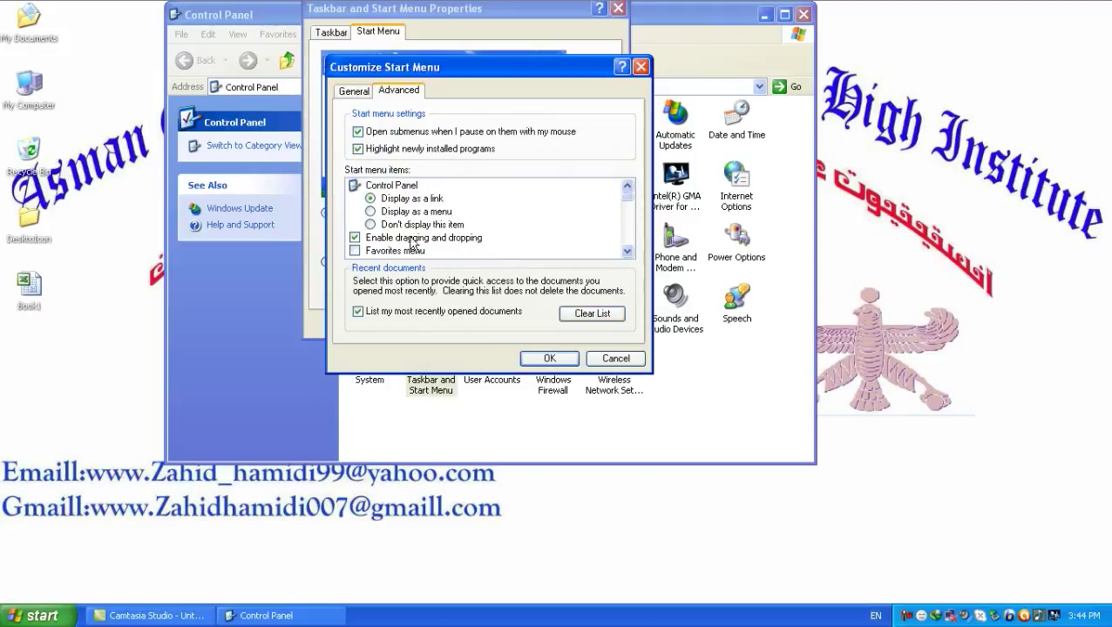
{"action": "left_click", "coordinate": [625, 250]}
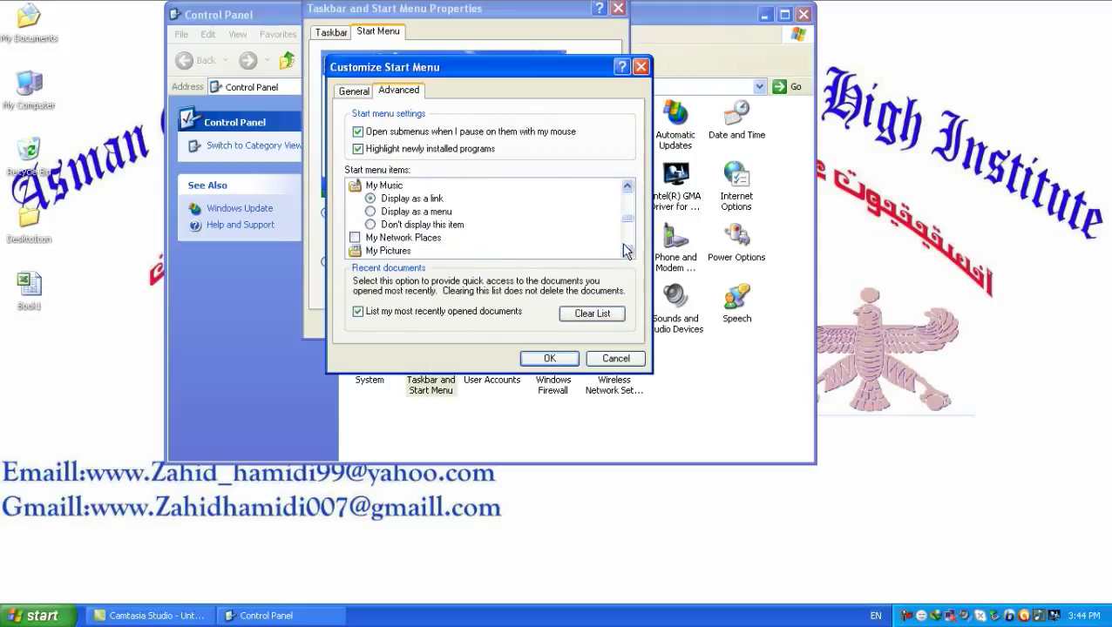
{"action": "left_click", "coordinate": [625, 249]}
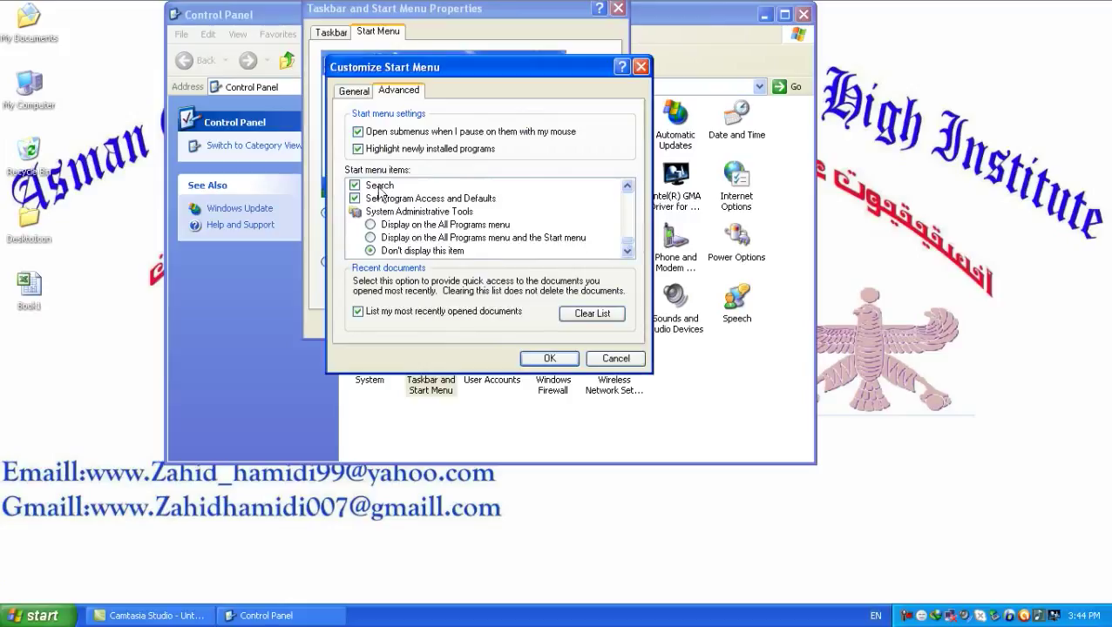
{"action": "left_click", "coordinate": [627, 186]}
{"action": "left_click", "coordinate": [627, 185]}
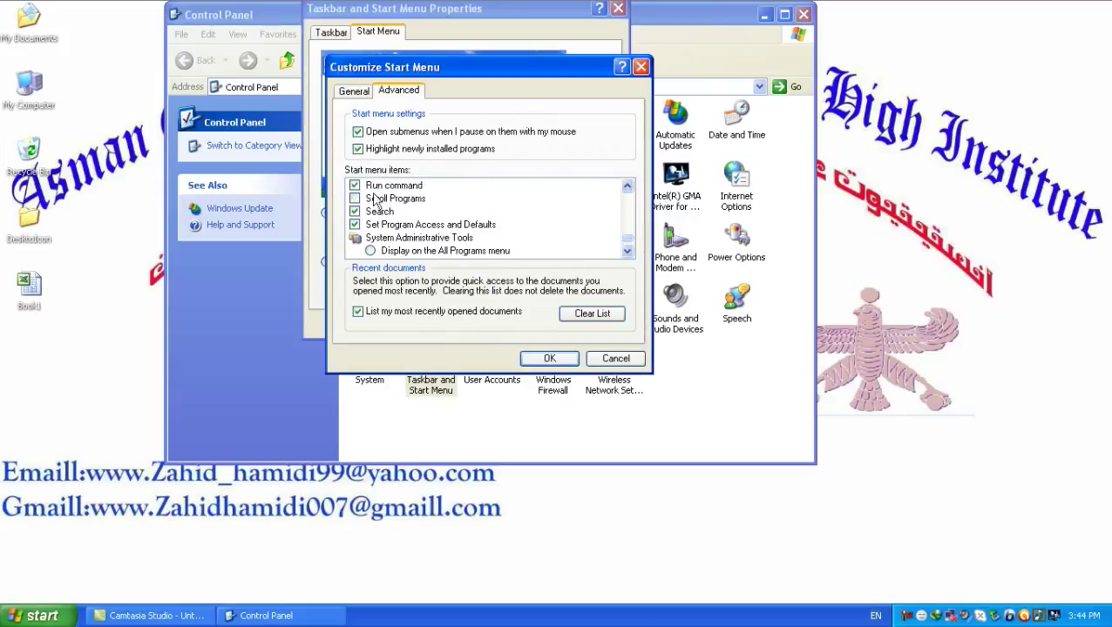
{"action": "left_click", "coordinate": [626, 185]}
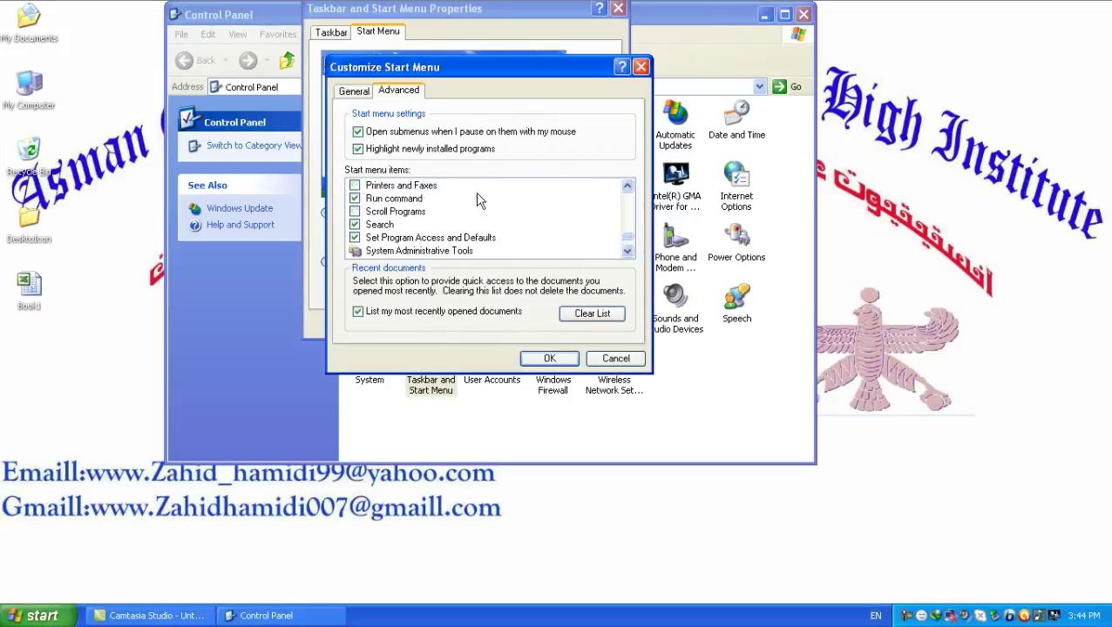
{"action": "left_click", "coordinate": [359, 187]}
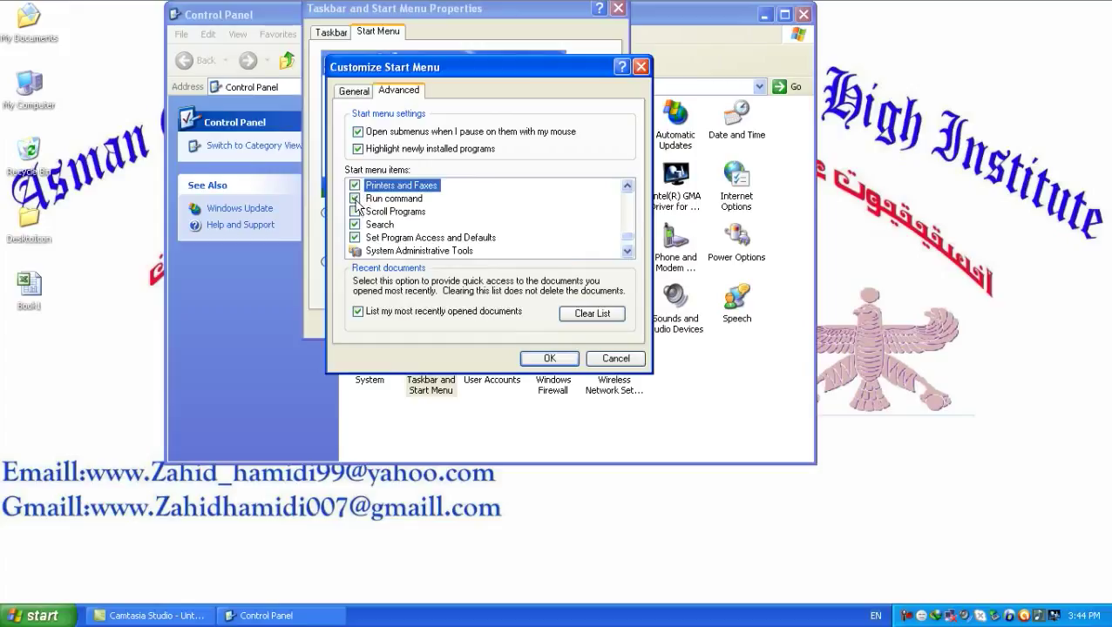
Look at the Run entry in the Start menu, turn off Run command in the customization, apply it, and check the Start menu.
{"action": "left_click", "coordinate": [35, 610]}
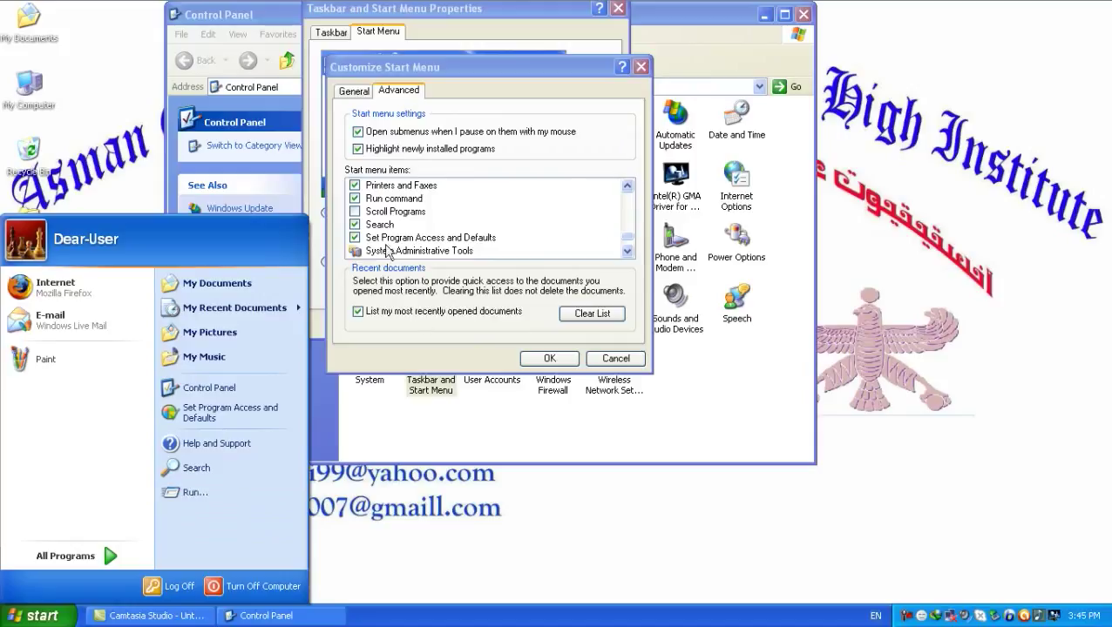
{"action": "left_click", "coordinate": [357, 201]}
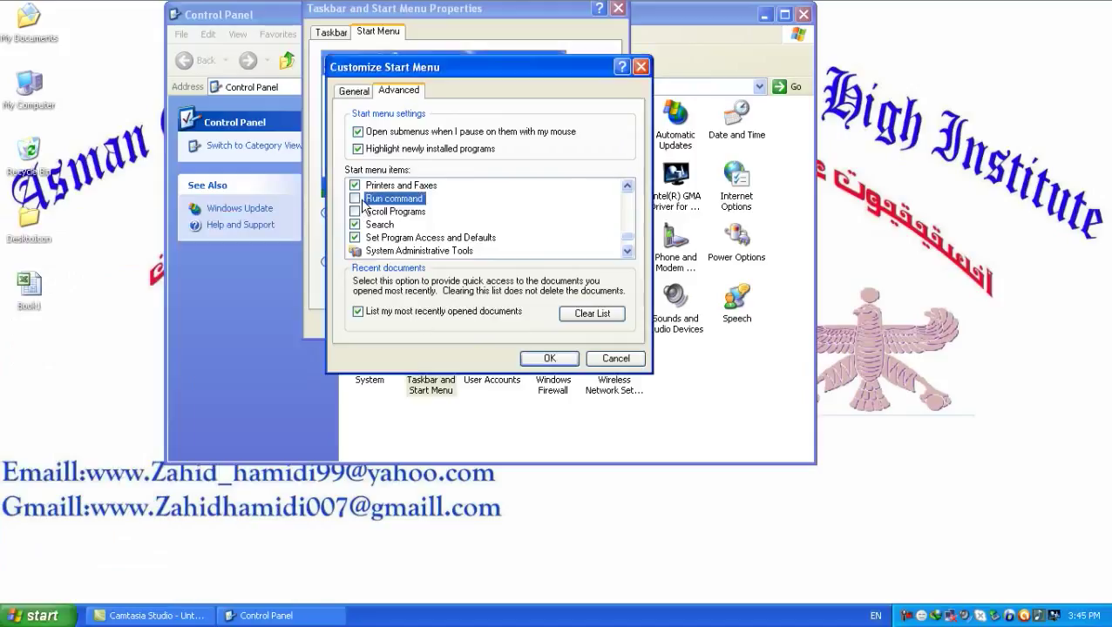
{"action": "left_click", "coordinate": [547, 357]}
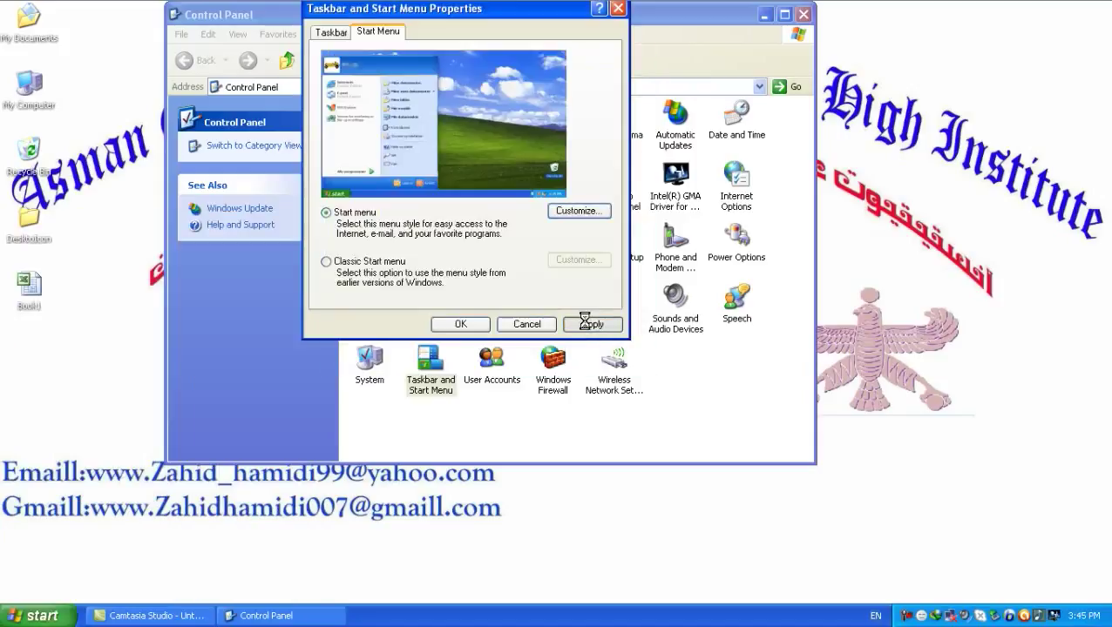
{"action": "left_click", "coordinate": [31, 613]}
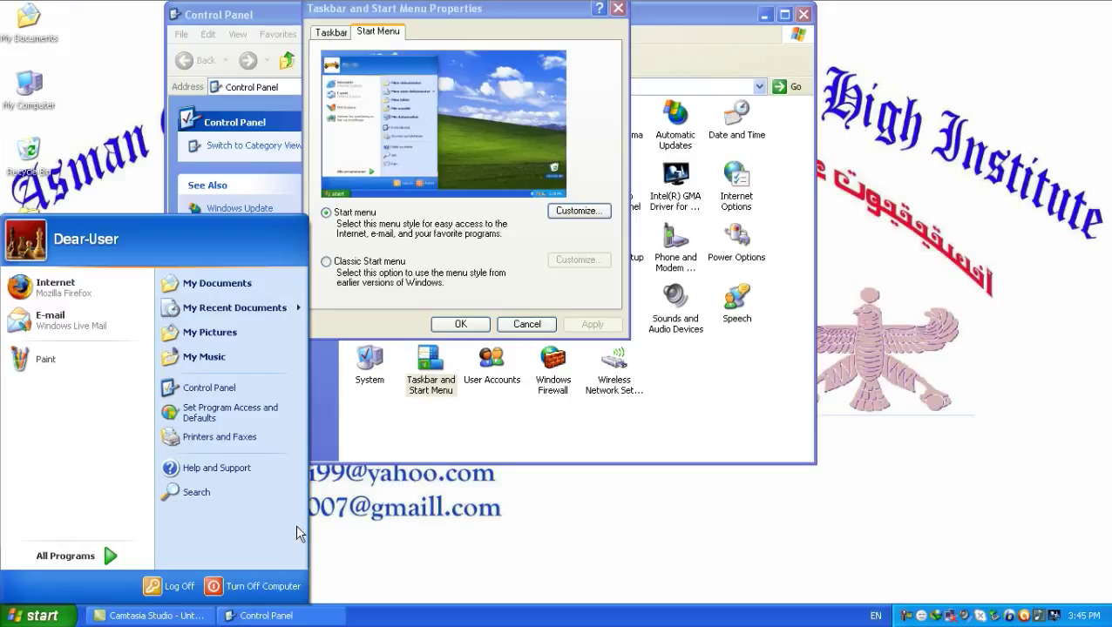
Launch the On-Screen Keyboard by running osk and move its window over the Start Menu Properties dialog.
{"action": "key", "text": "super+r"}
{"action": "type", "text": "osk"}
{"action": "key", "text": "Return"}
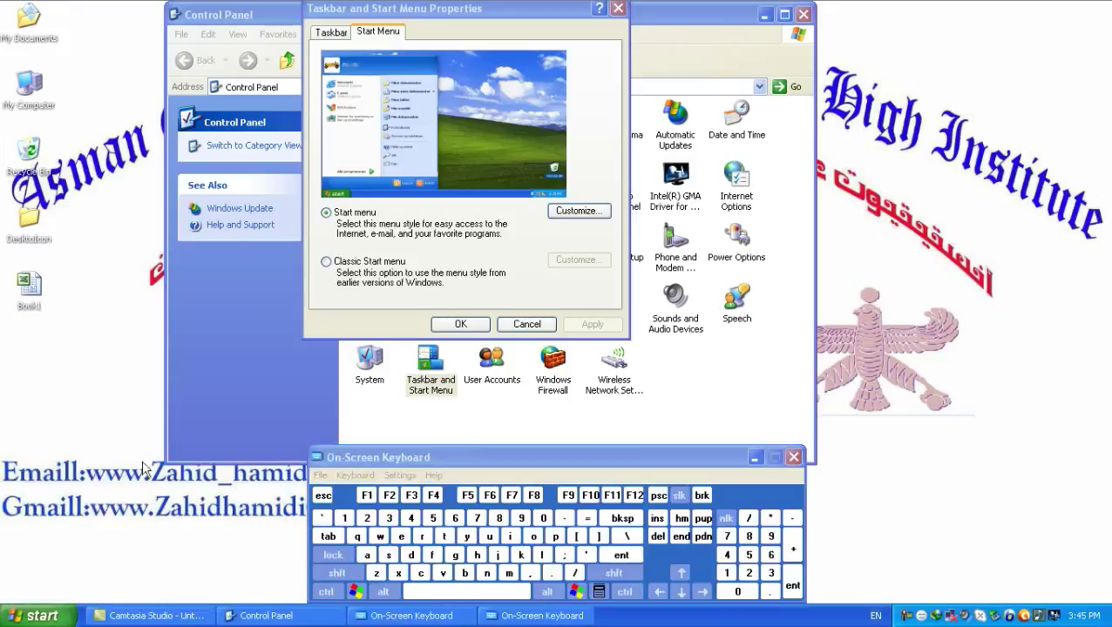
{"action": "left_click_drag", "start_coordinate": [365, 462], "coordinate": [255, 79]}
Demonstrate opening Run with the On-Screen Keyboard's Windows and R keys, then close the keyboard and the Run dialog.
{"action": "left_click", "coordinate": [273, 211]}
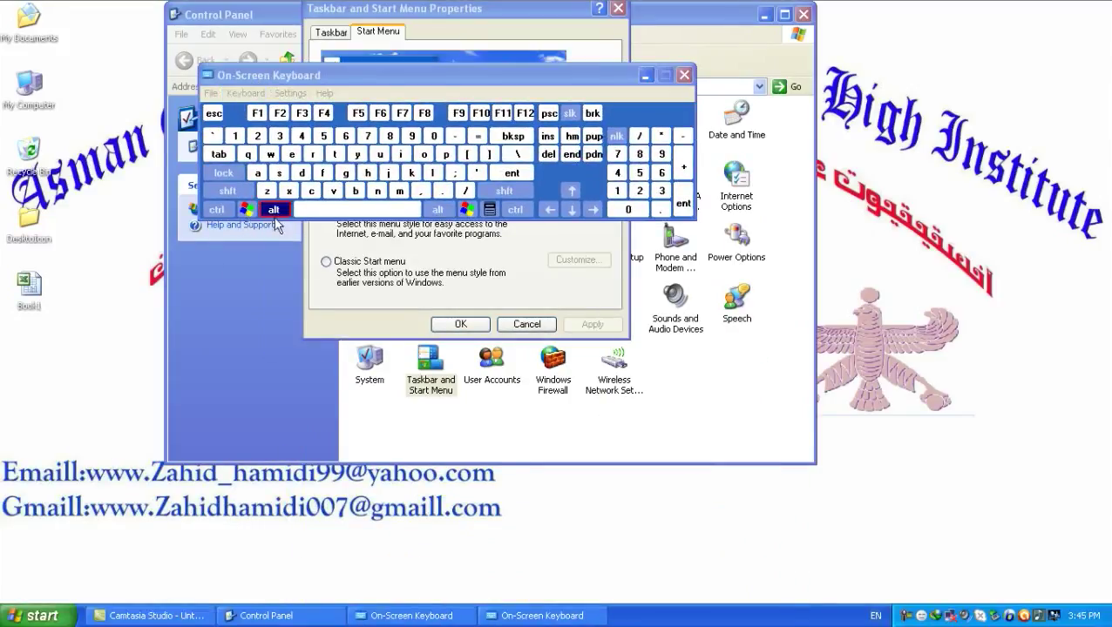
{"action": "left_click", "coordinate": [358, 210]}
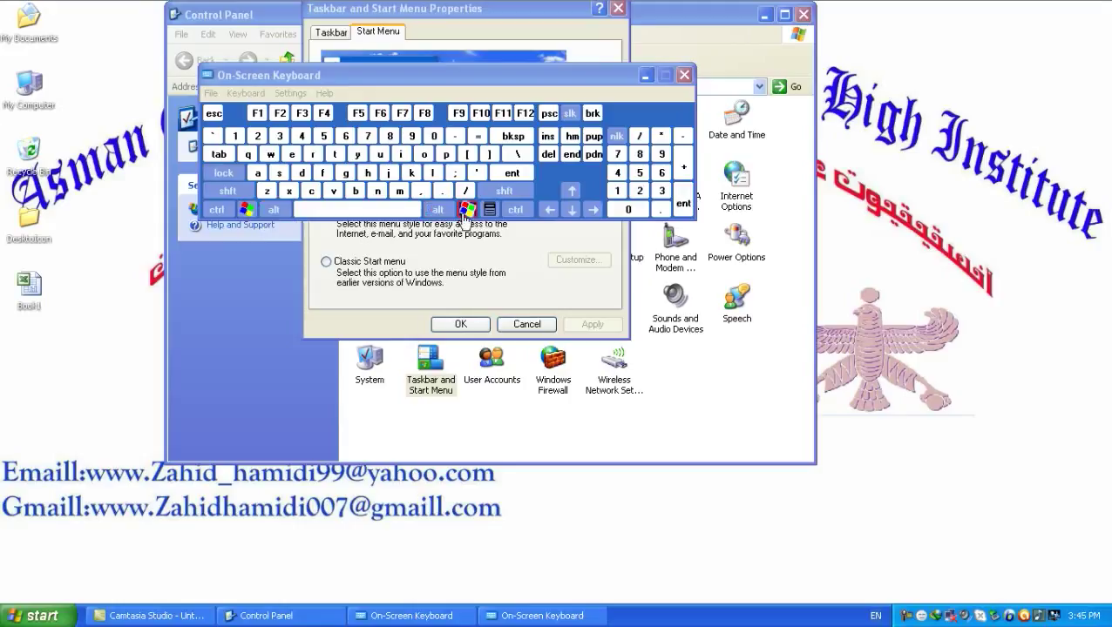
{"action": "left_click", "coordinate": [275, 211]}
{"action": "left_click", "coordinate": [275, 211]}
{"action": "left_click", "coordinate": [313, 157]}
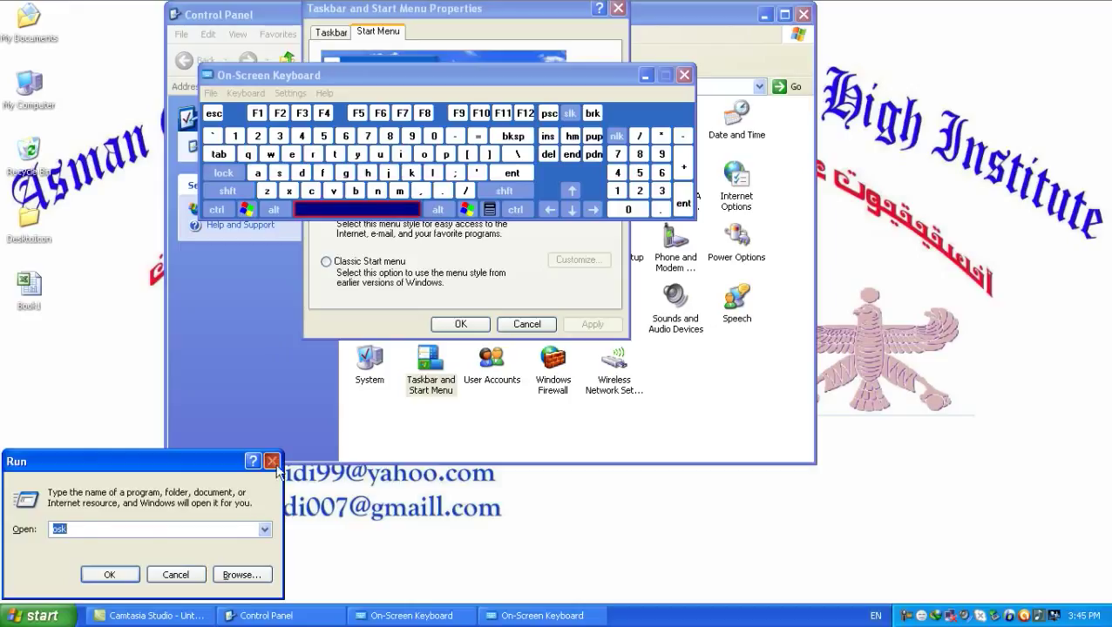
{"action": "left_click", "coordinate": [272, 461]}
{"action": "left_click", "coordinate": [247, 209]}
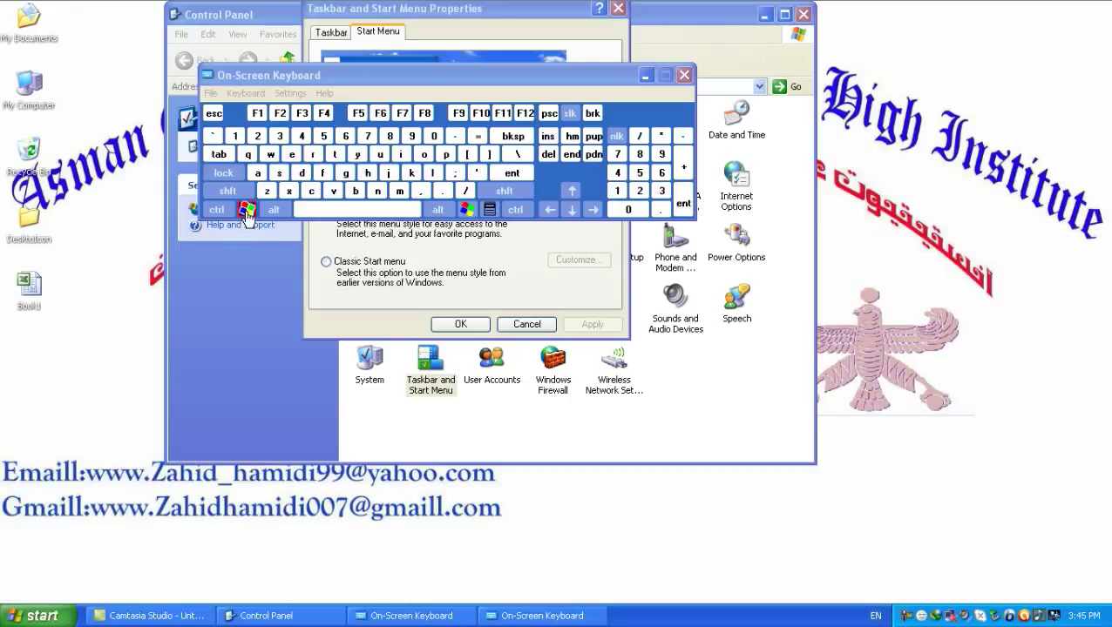
{"action": "left_click", "coordinate": [312, 154]}
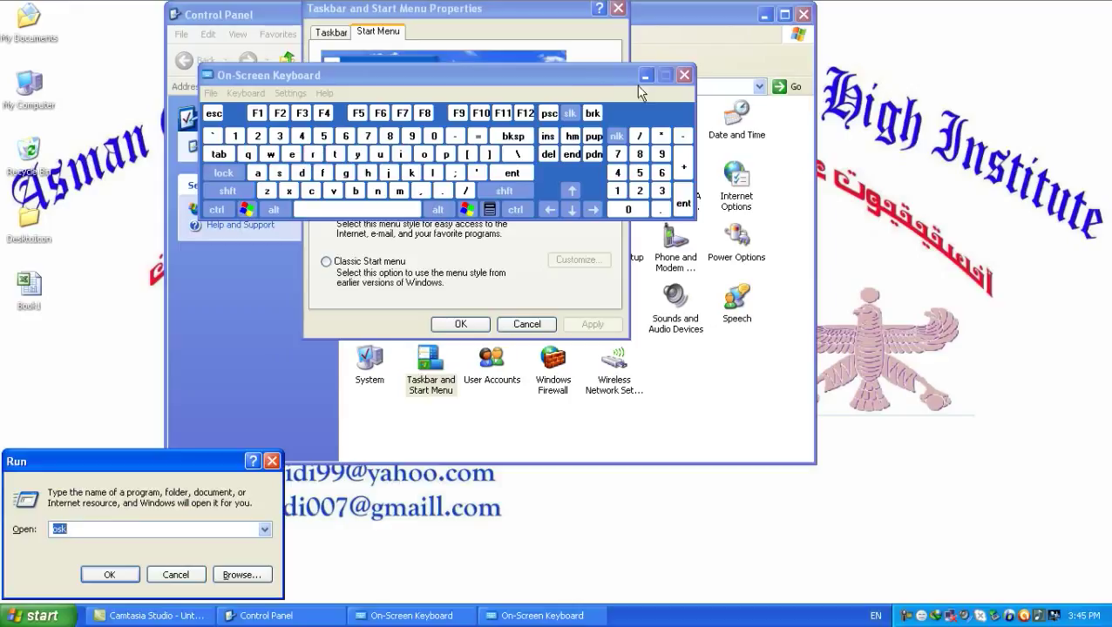
{"action": "left_click", "coordinate": [684, 76]}
{"action": "left_click", "coordinate": [177, 575]}
Reopen the advanced Start menu customization, move the dialog up, and turn on the Favorites menu item.
{"action": "left_click", "coordinate": [571, 214]}
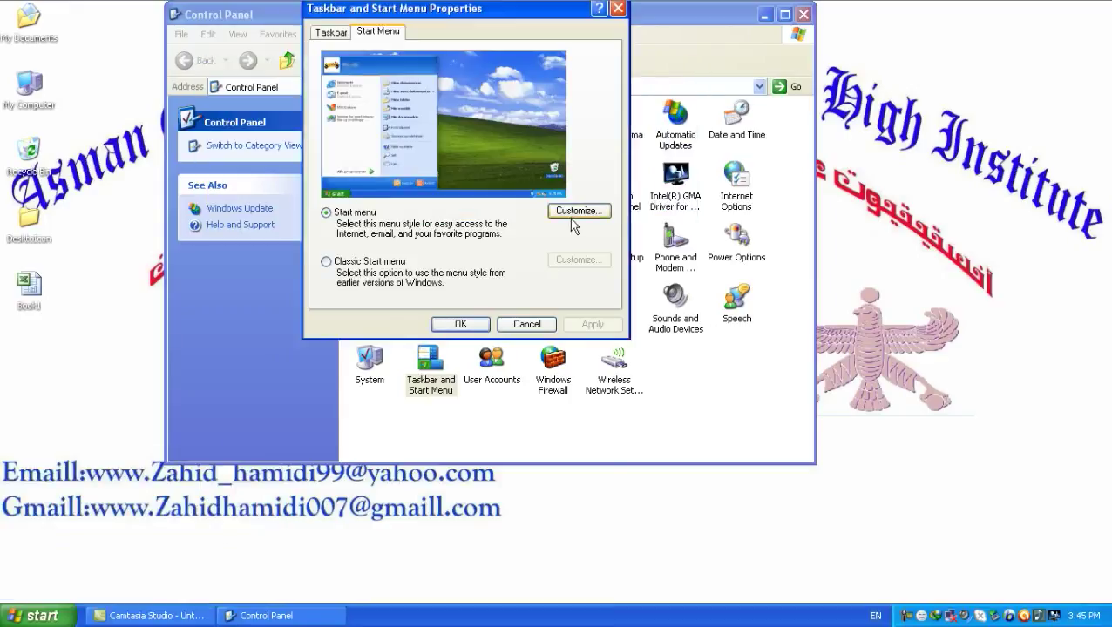
{"action": "left_click", "coordinate": [399, 90]}
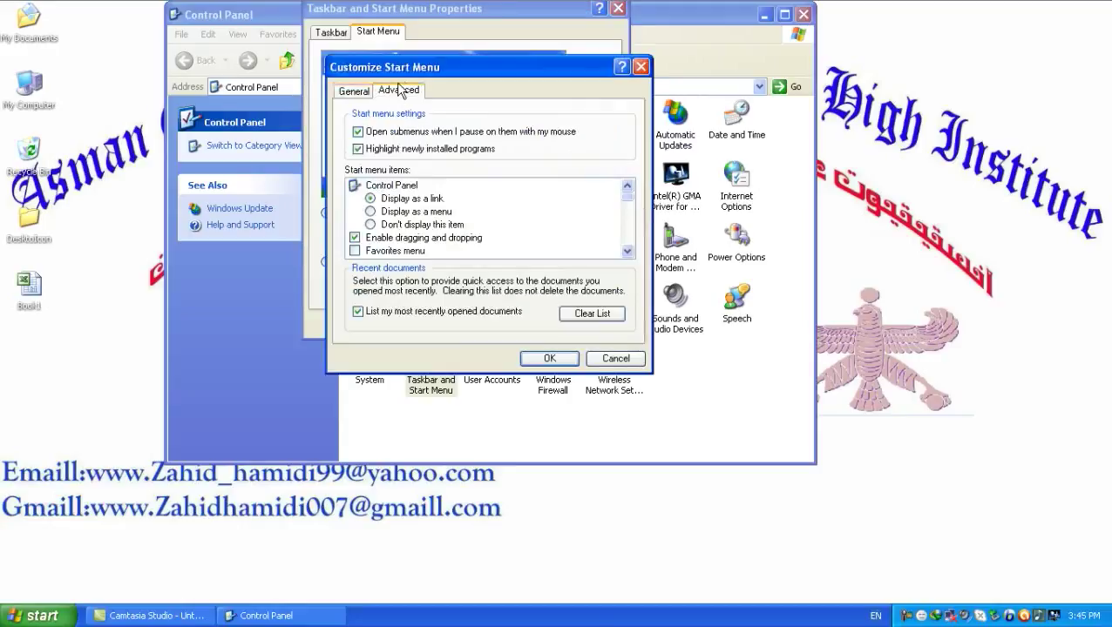
{"action": "left_click_drag", "start_coordinate": [397, 75], "coordinate": [353, 5]}
{"action": "left_click", "coordinate": [584, 182]}
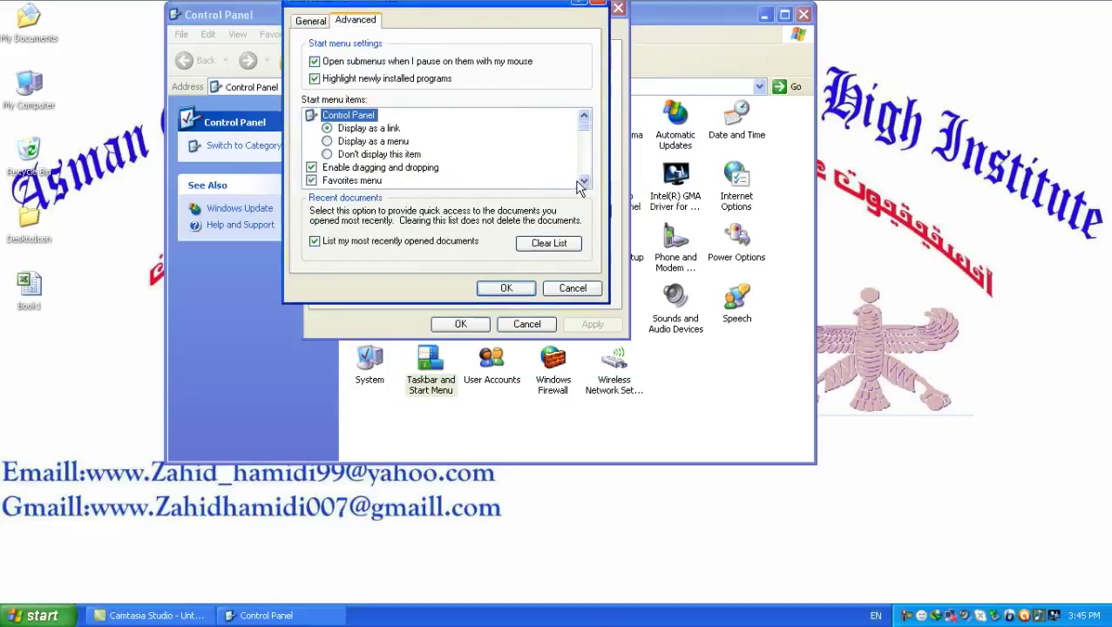
Turn Run command back on in the Start menu items, apply the change, and check the Start menu.
{"action": "left_click", "coordinate": [584, 182]}
{"action": "left_click", "coordinate": [584, 182]}
{"action": "left_click", "coordinate": [583, 182]}
{"action": "left_click", "coordinate": [583, 183]}
{"action": "left_click", "coordinate": [584, 182]}
{"action": "left_click", "coordinate": [584, 182]}
{"action": "left_click", "coordinate": [583, 182]}
{"action": "left_click", "coordinate": [583, 182]}
{"action": "left_click", "coordinate": [584, 182]}
{"action": "left_click", "coordinate": [584, 182]}
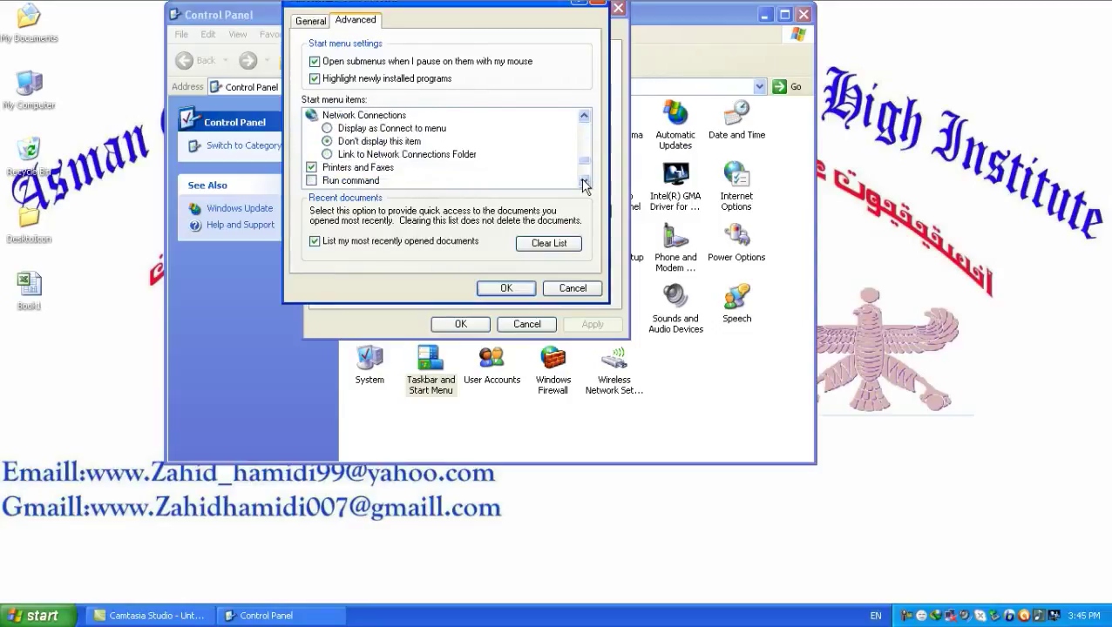
{"action": "left_click", "coordinate": [584, 182]}
{"action": "left_click", "coordinate": [313, 142]}
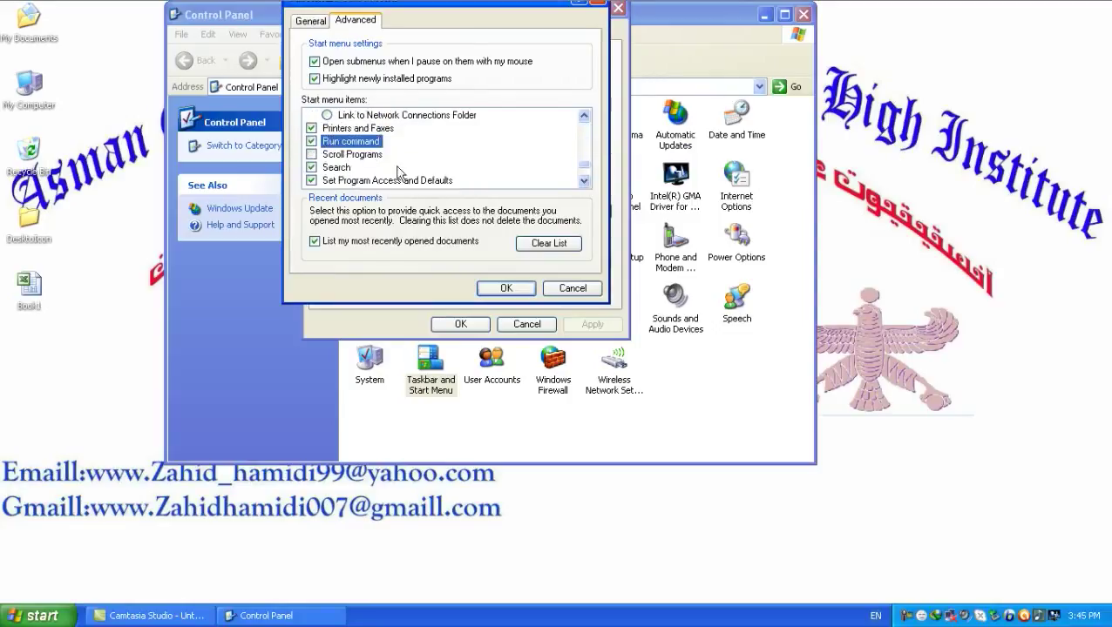
{"action": "left_click", "coordinate": [506, 287]}
{"action": "left_click", "coordinate": [579, 324]}
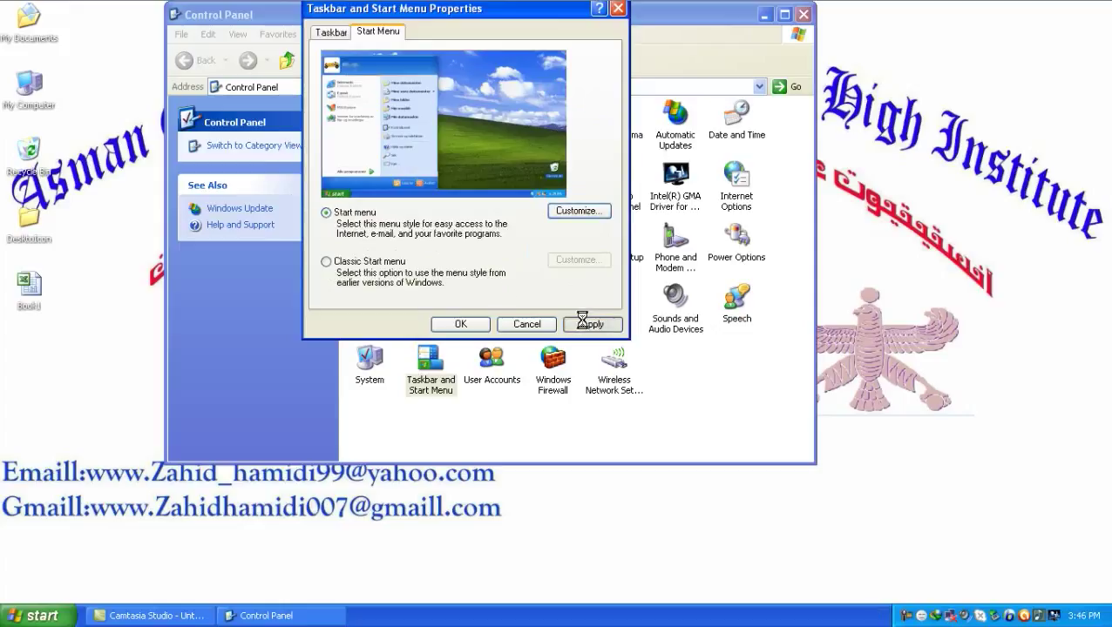
{"action": "left_click", "coordinate": [35, 615]}
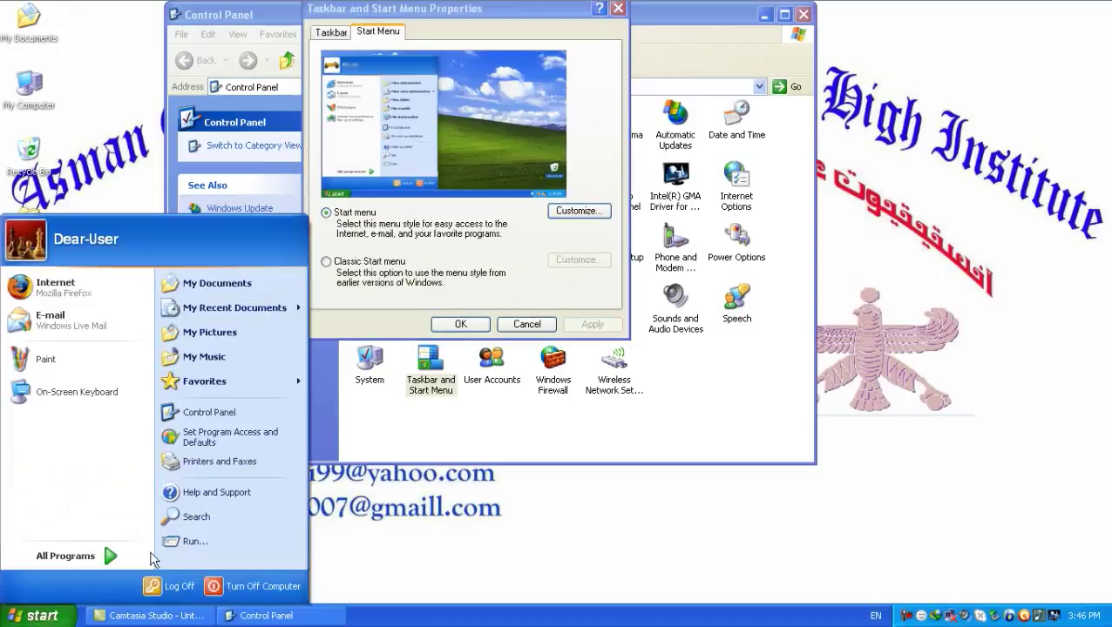
Reopen the advanced Start menu customization and turn on Scroll Programs.
{"action": "left_click", "coordinate": [567, 219]}
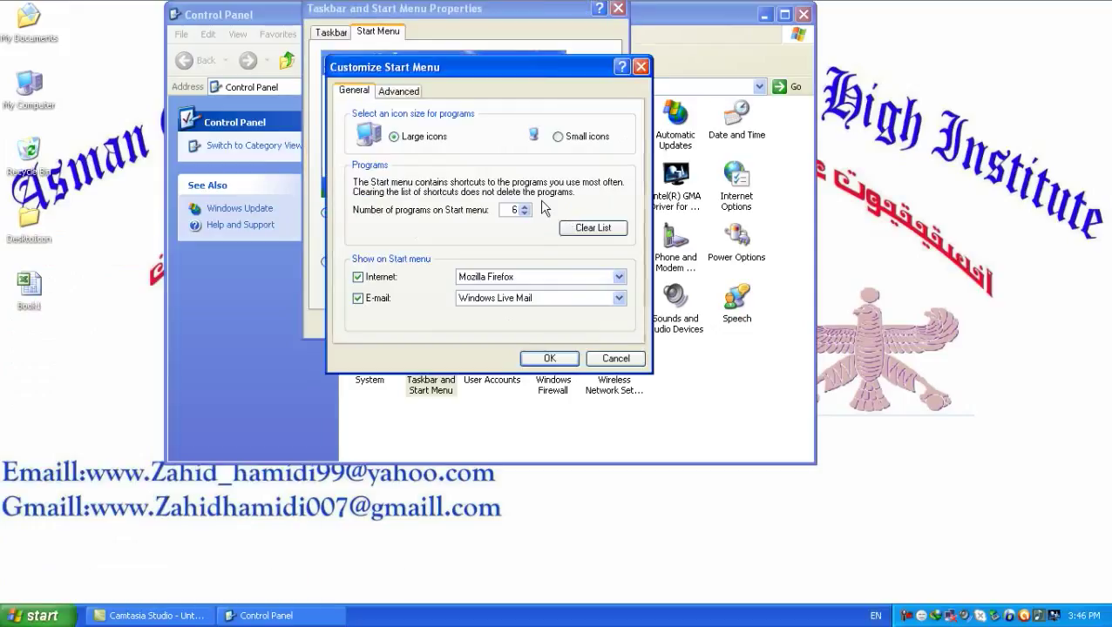
{"action": "left_click", "coordinate": [403, 92]}
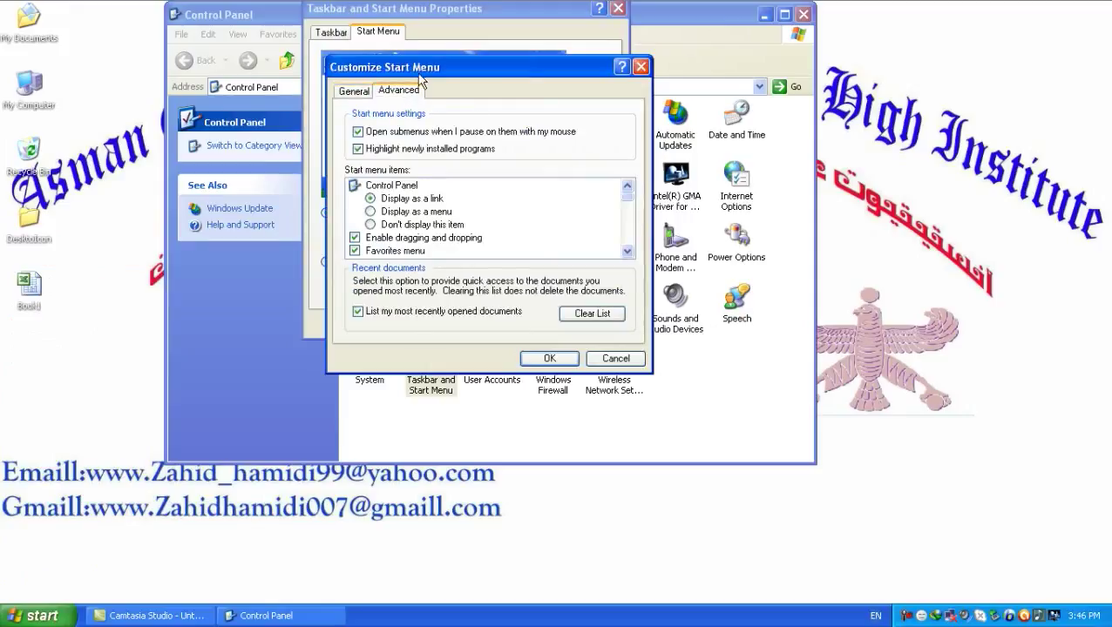
{"action": "left_click_drag", "start_coordinate": [419, 75], "coordinate": [403, 22]}
{"action": "left_click_drag", "start_coordinate": [613, 155], "coordinate": [611, 186]}
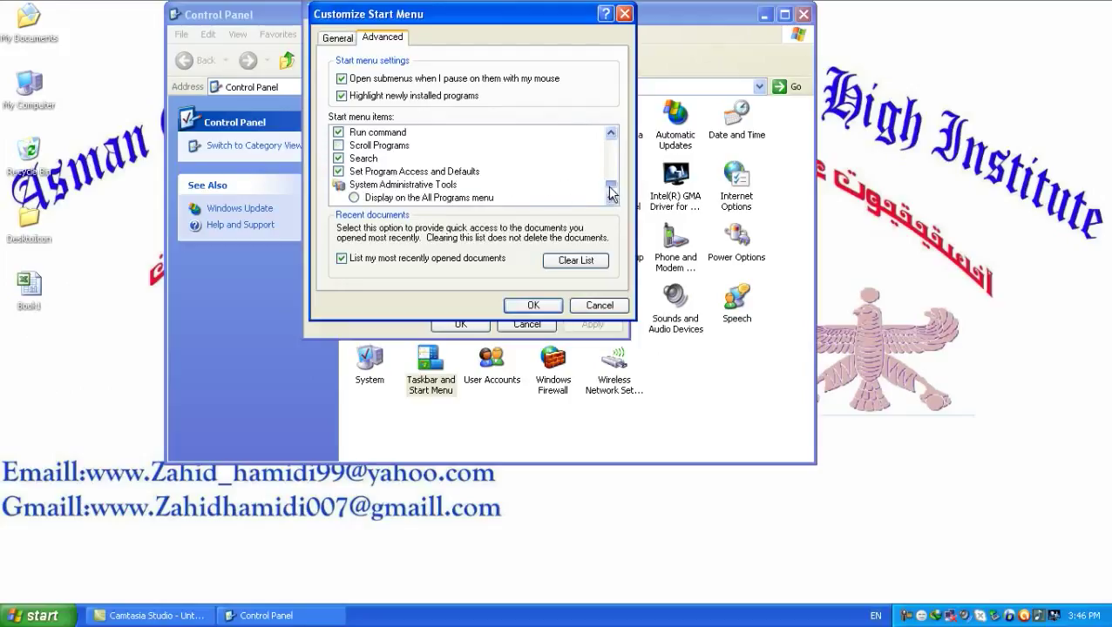
{"action": "left_click", "coordinate": [343, 146]}
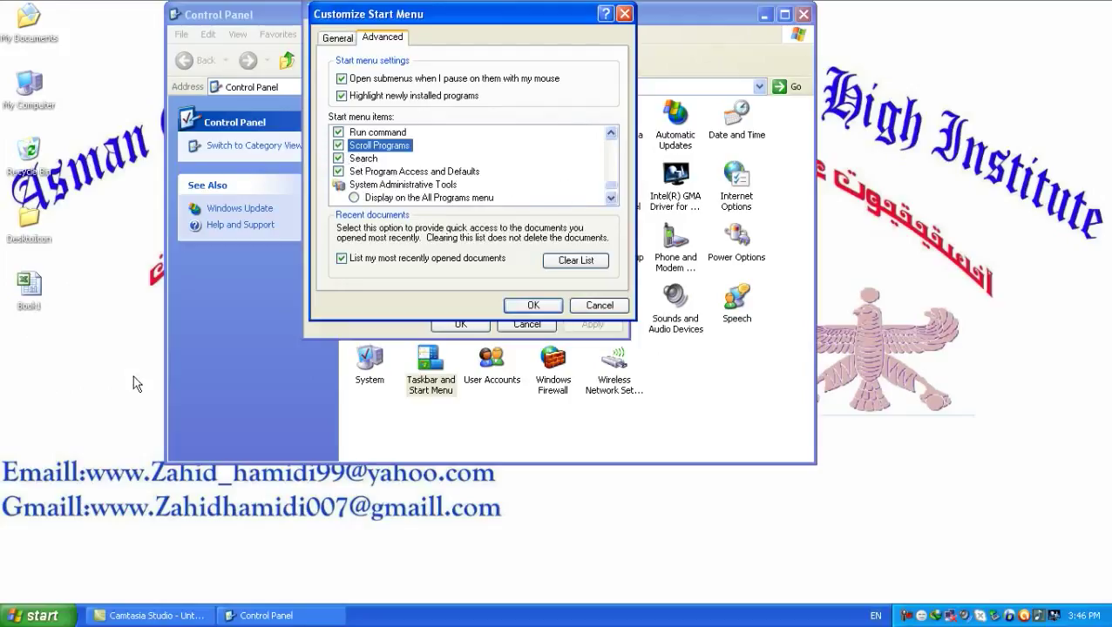
Examine how the All Programs list and its submenus, such as Games and The KMPlayer, are laid out.
{"action": "left_click", "coordinate": [34, 616]}
{"action": "left_click", "coordinate": [70, 558]}
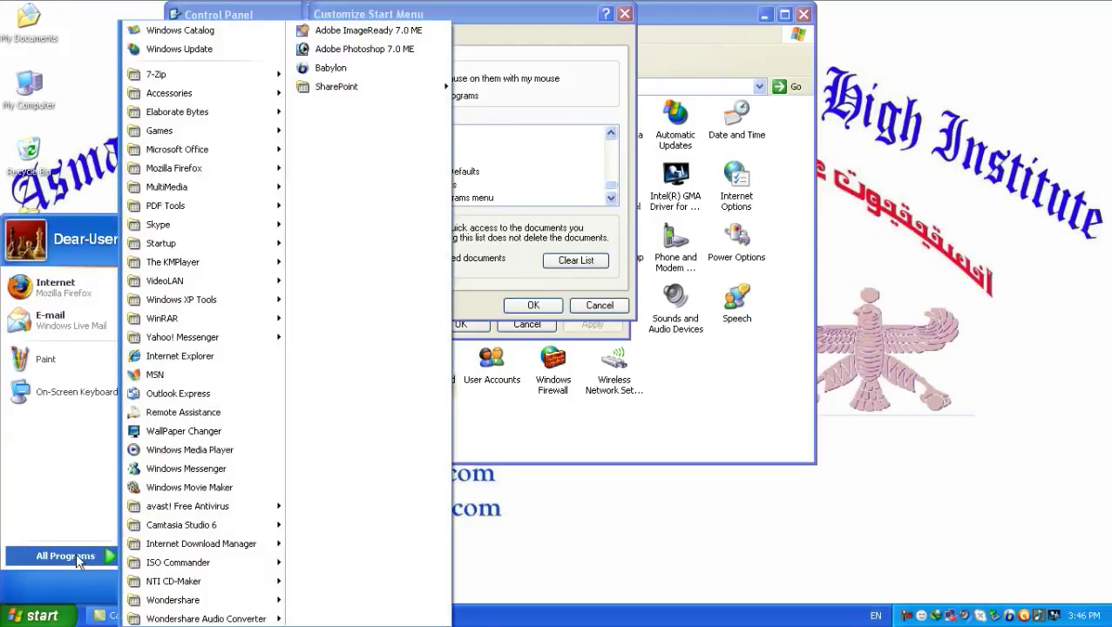
{"action": "mouse_move", "coordinate": [182, 80]}
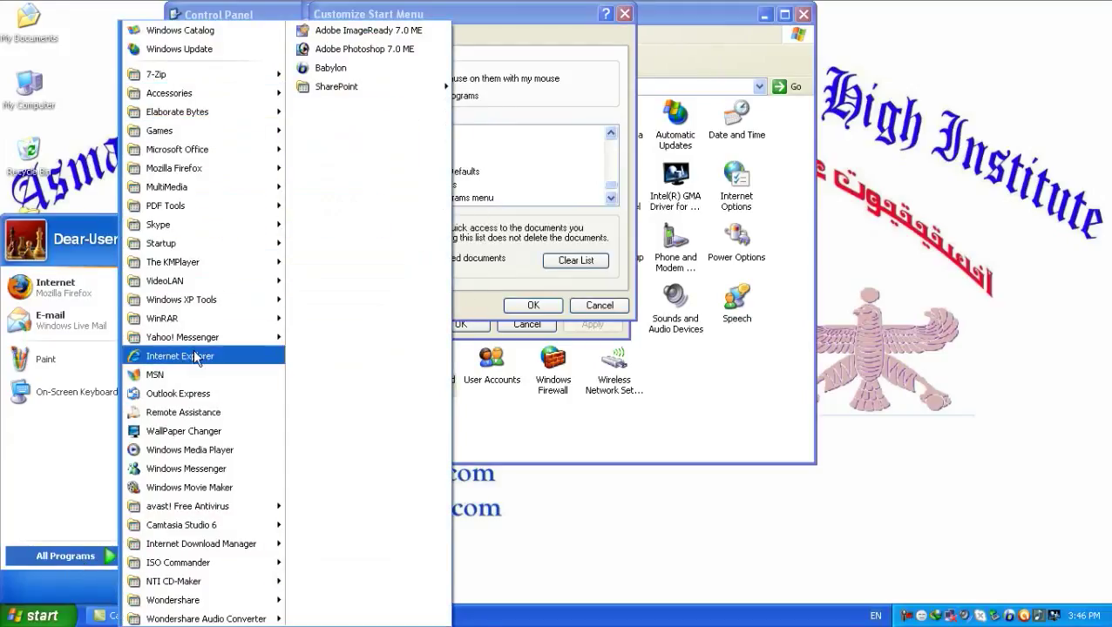
{"action": "mouse_move", "coordinate": [261, 152]}
{"action": "mouse_move", "coordinate": [262, 79]}
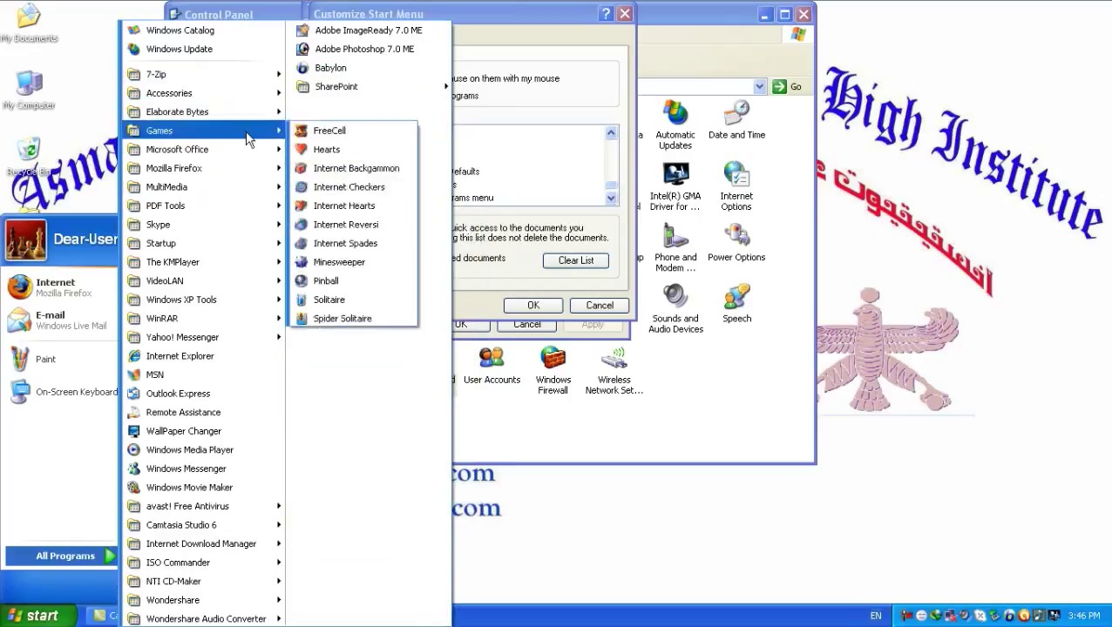
{"action": "mouse_move", "coordinate": [218, 262]}
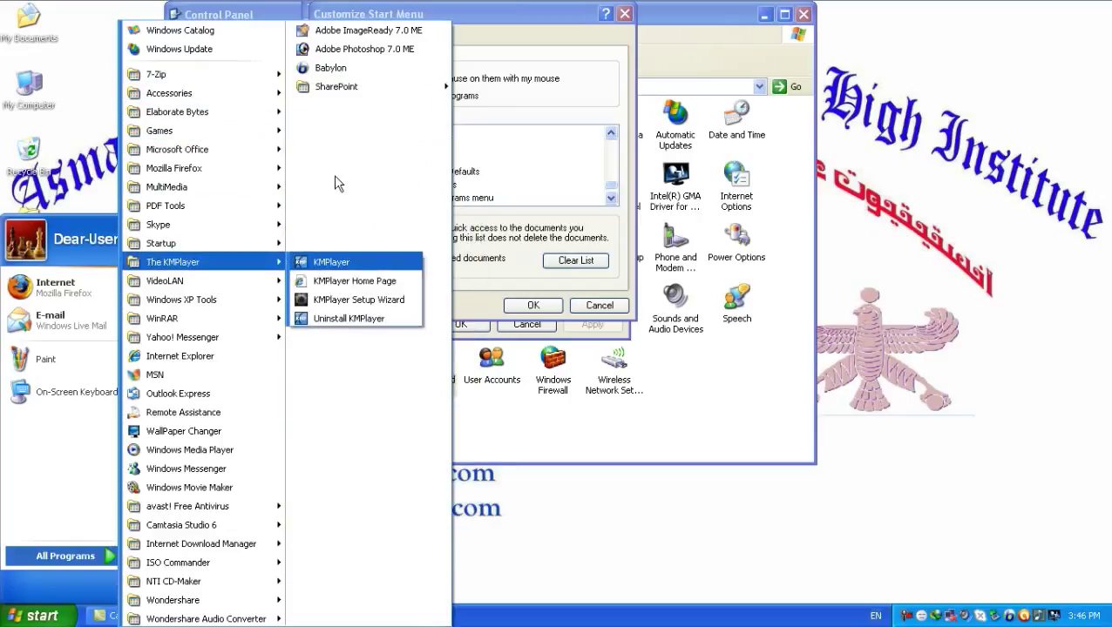
{"action": "mouse_move", "coordinate": [247, 127]}
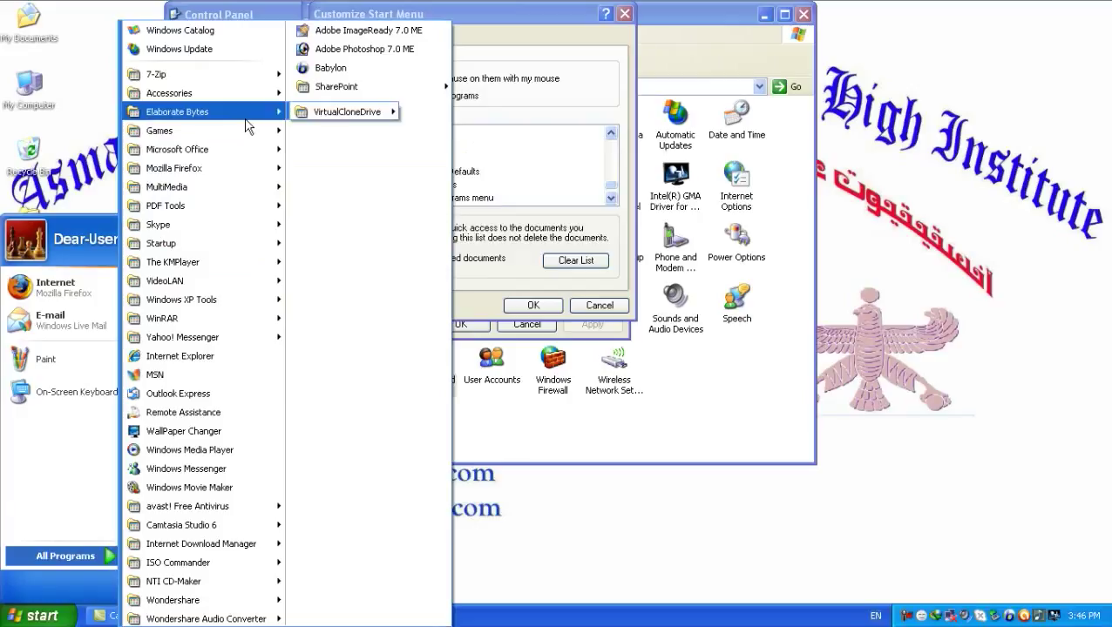
Close the program list, turn Scroll Programs back off, and look up the Search entry in the Start menu.
{"action": "left_click", "coordinate": [488, 13]}
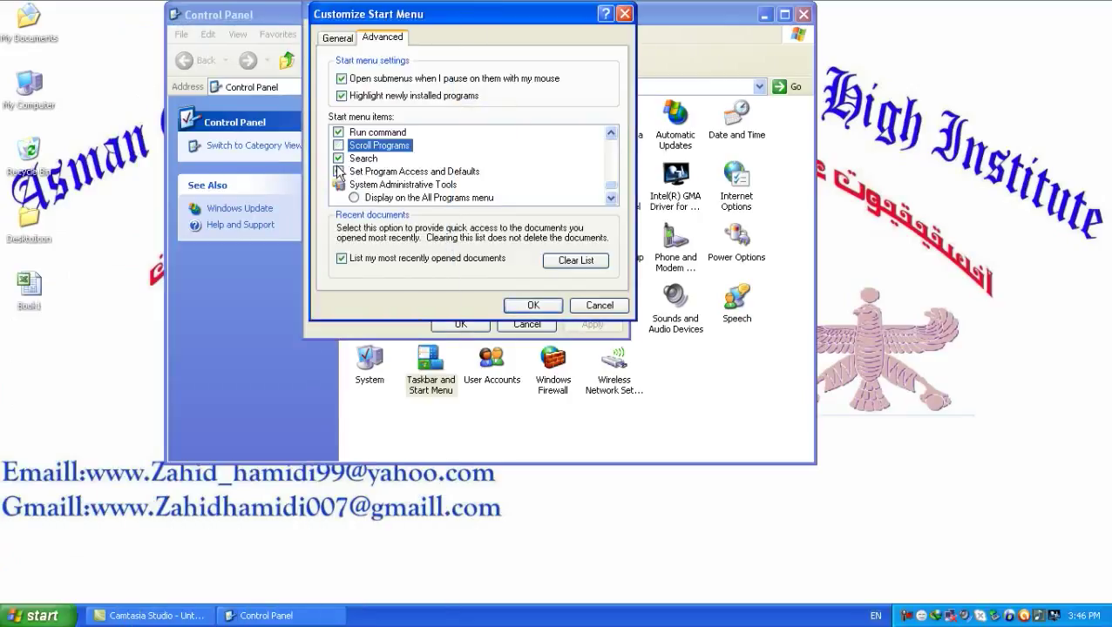
{"action": "left_click", "coordinate": [51, 618]}
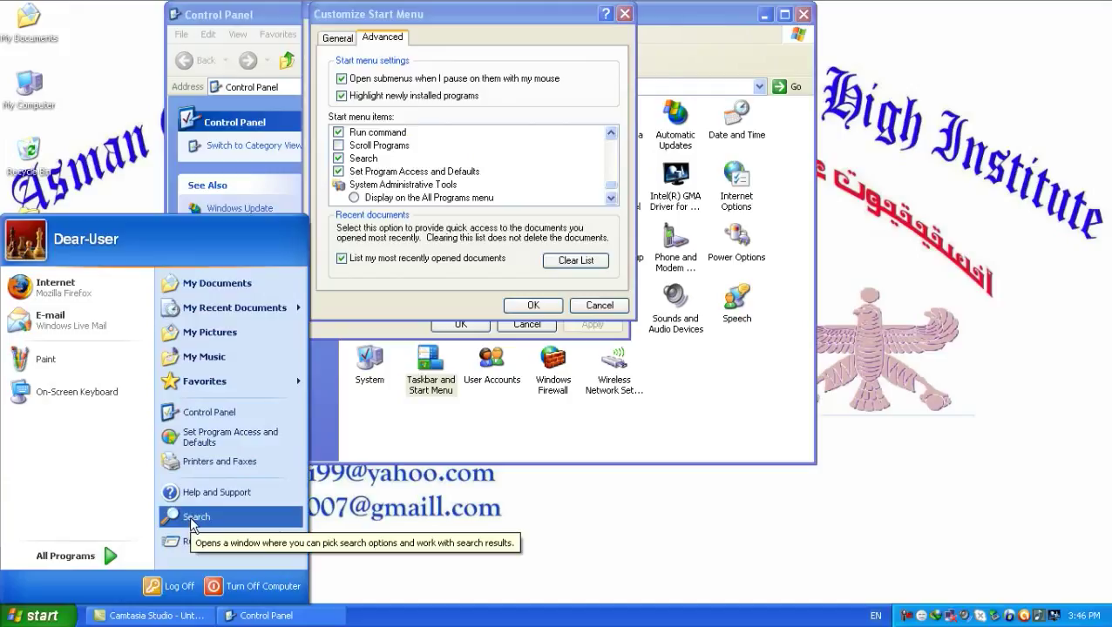
Confirm the Start menu customization and close the Taskbar and Start Menu Properties.
{"action": "left_click", "coordinate": [525, 307]}
{"action": "left_click", "coordinate": [525, 307]}
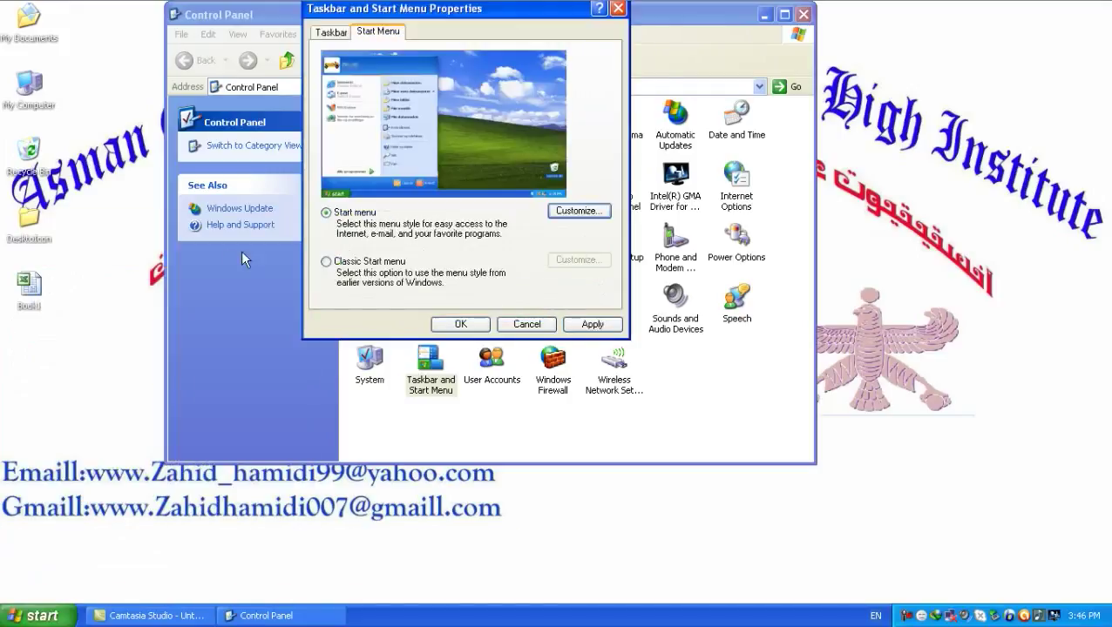
{"action": "left_click", "coordinate": [449, 324]}
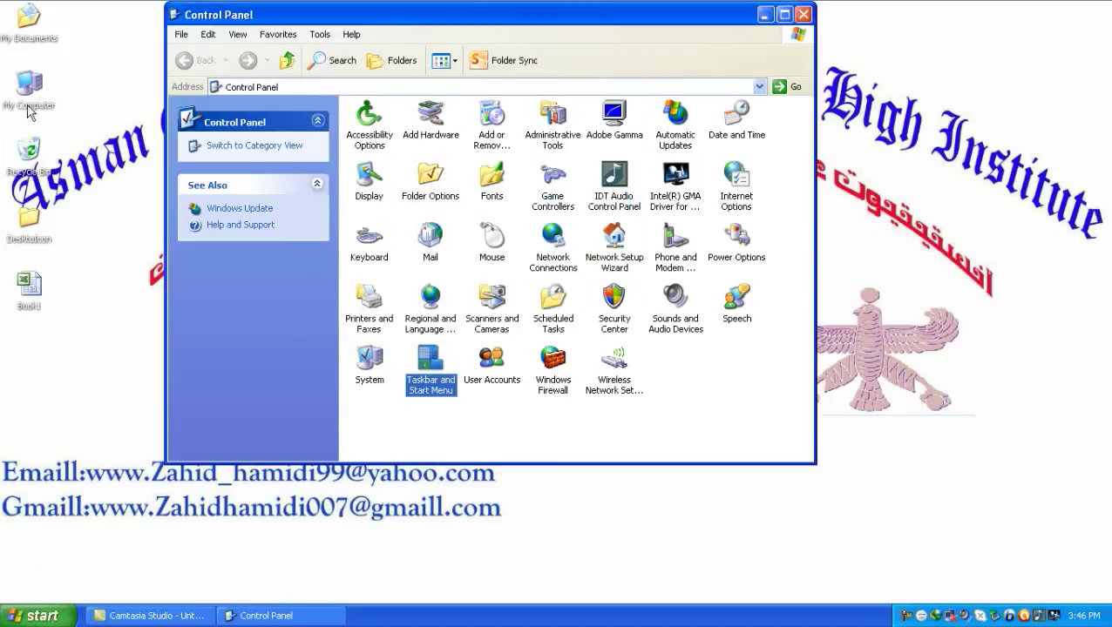
Open the Hanidi songs folder on Local Disk (F:) through My Computer.
{"action": "double_click", "coordinate": [28, 287]}
{"action": "right_click", "coordinate": [26, 290]}
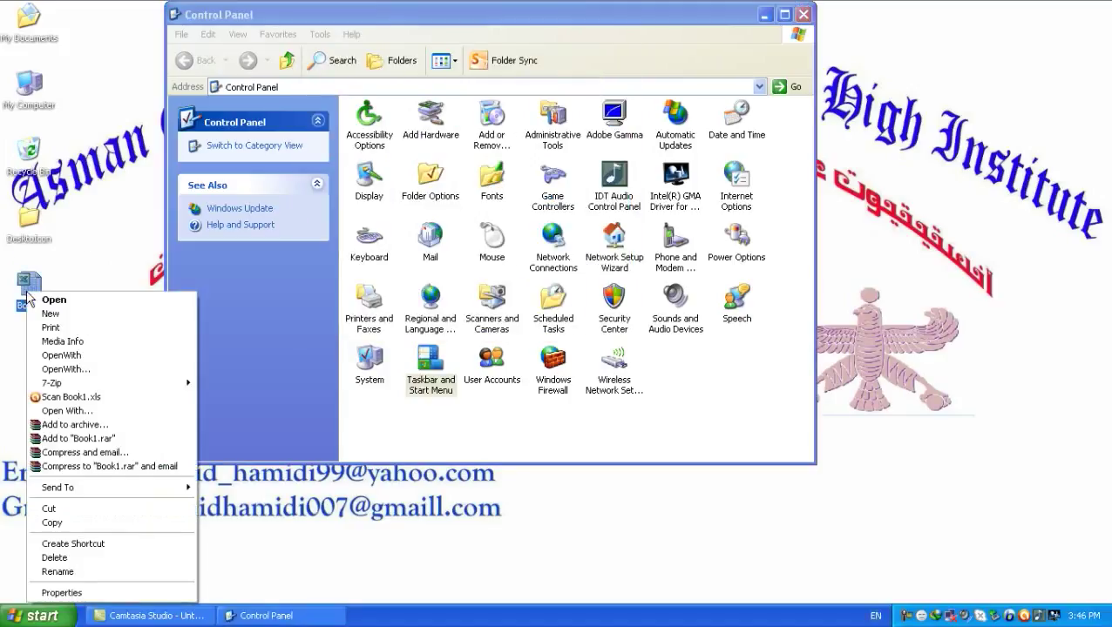
{"action": "double_click", "coordinate": [29, 84]}
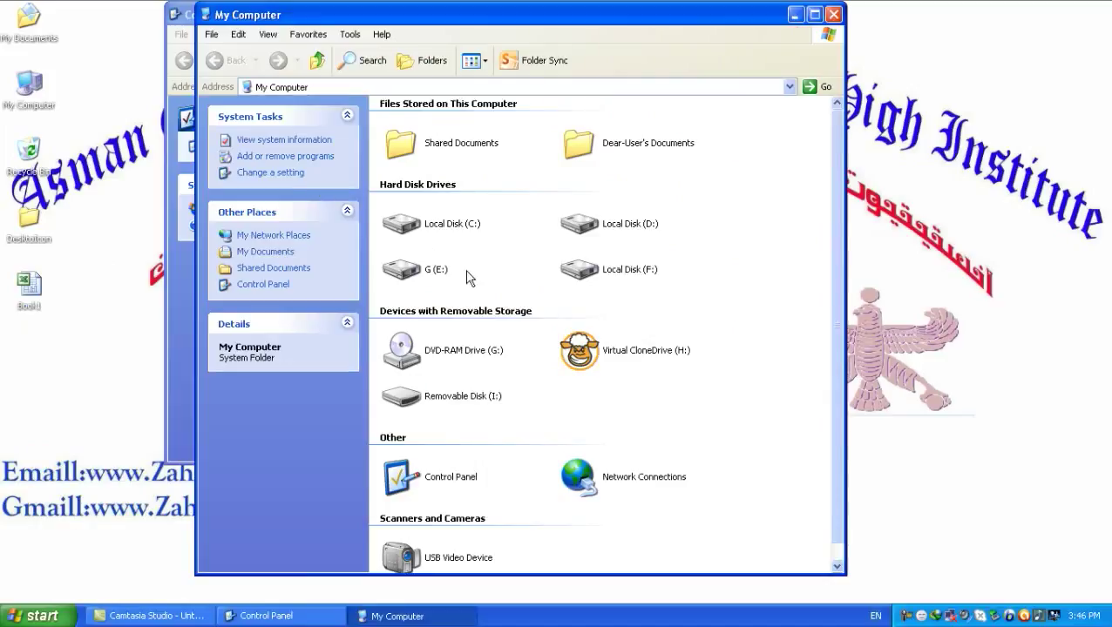
{"action": "left_click", "coordinate": [580, 270]}
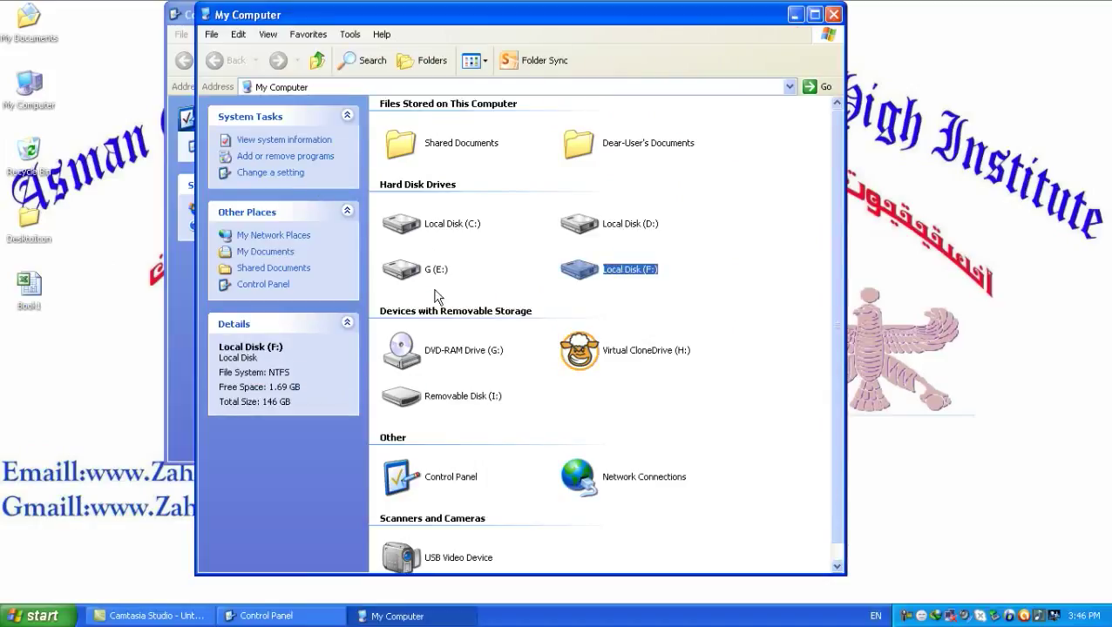
{"action": "double_click", "coordinate": [602, 269]}
{"action": "double_click", "coordinate": [589, 172]}
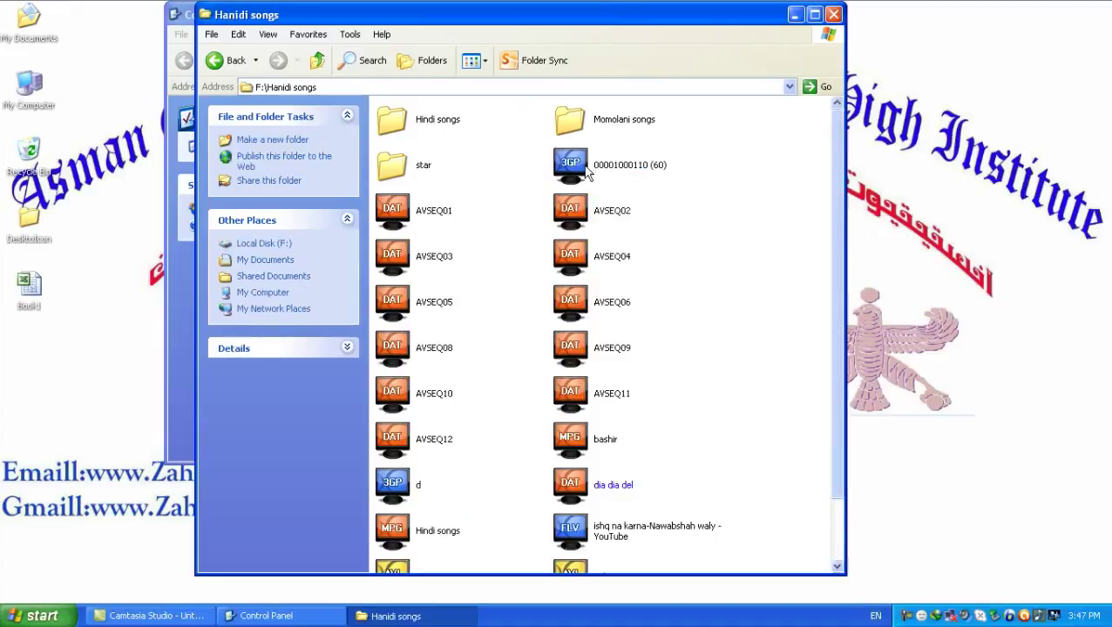
Rename the video file AVSEQ01 in the Hanidi songs folder to abc.
{"action": "right_click", "coordinate": [411, 211]}
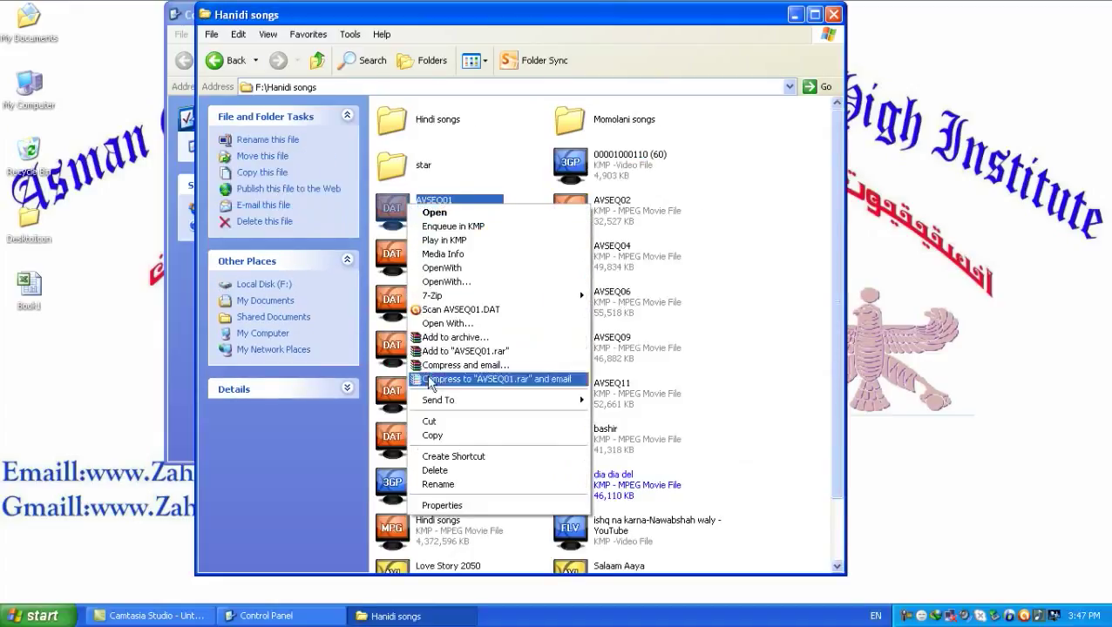
{"action": "left_click", "coordinate": [427, 484]}
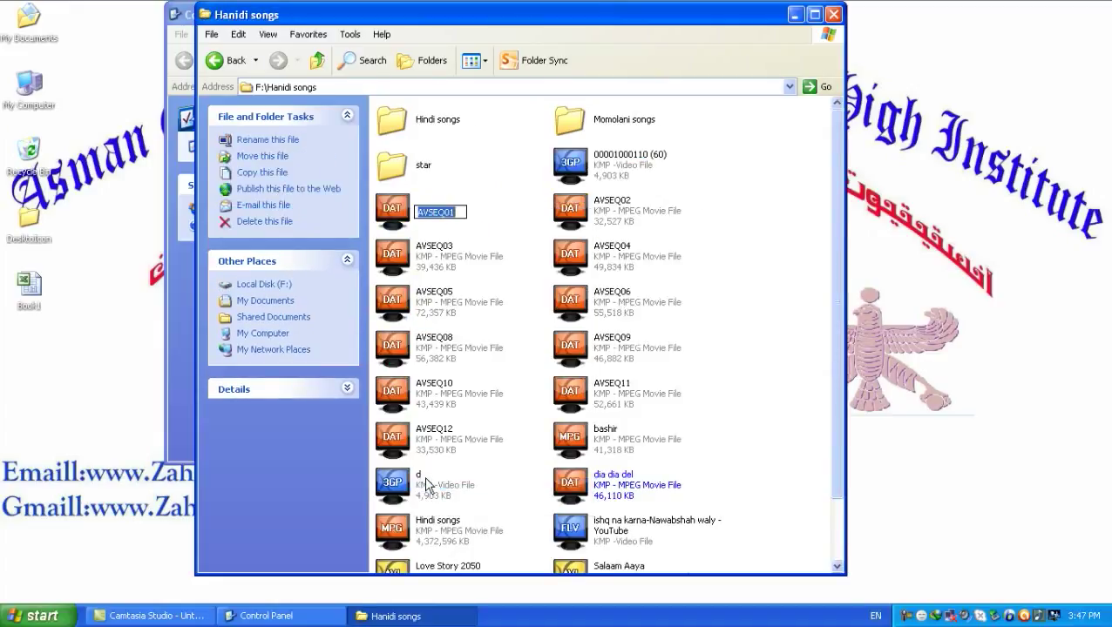
{"action": "type", "text": "abc"}
{"action": "key", "text": "Return"}
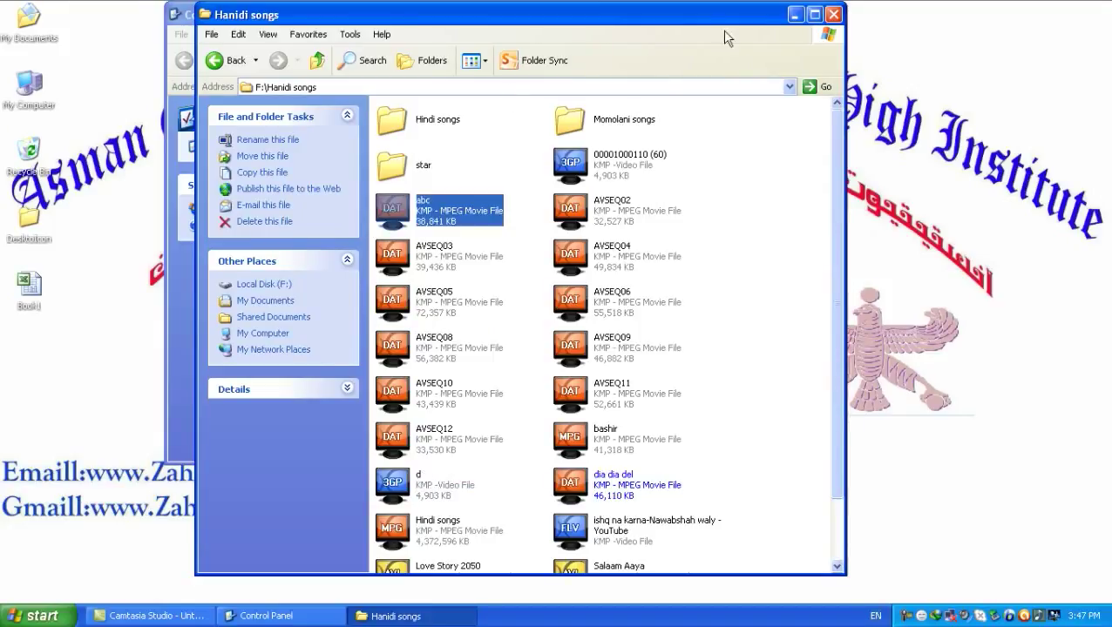
Close the folder and Control Panel windows, and refresh the desktop.
{"action": "left_click", "coordinate": [833, 15]}
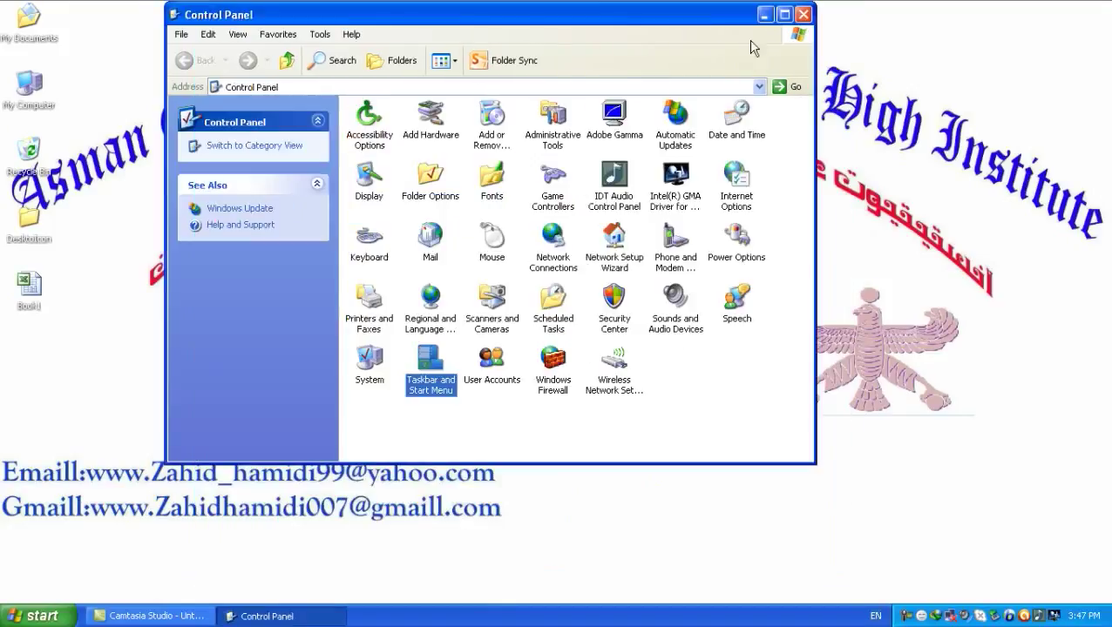
{"action": "left_click", "coordinate": [801, 13]}
{"action": "right_click", "coordinate": [386, 164]}
{"action": "left_click", "coordinate": [402, 179]}
{"action": "right_click", "coordinate": [365, 131]}
{"action": "left_click", "coordinate": [373, 152]}
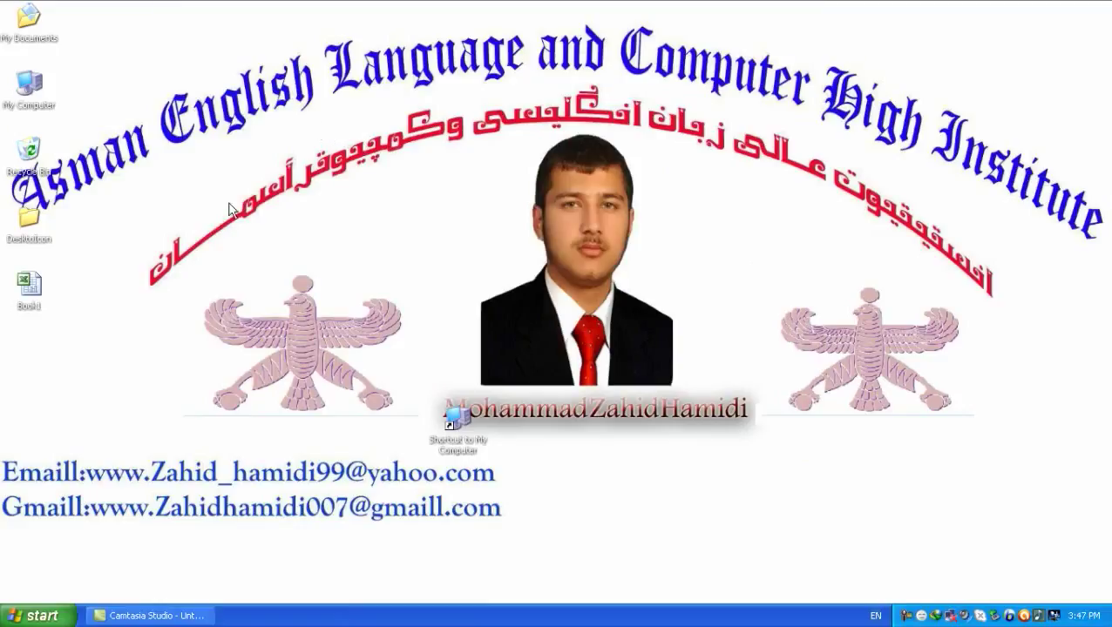
Use Search from the Start menu to look for video files with abc in the file name.
{"action": "left_click", "coordinate": [33, 617]}
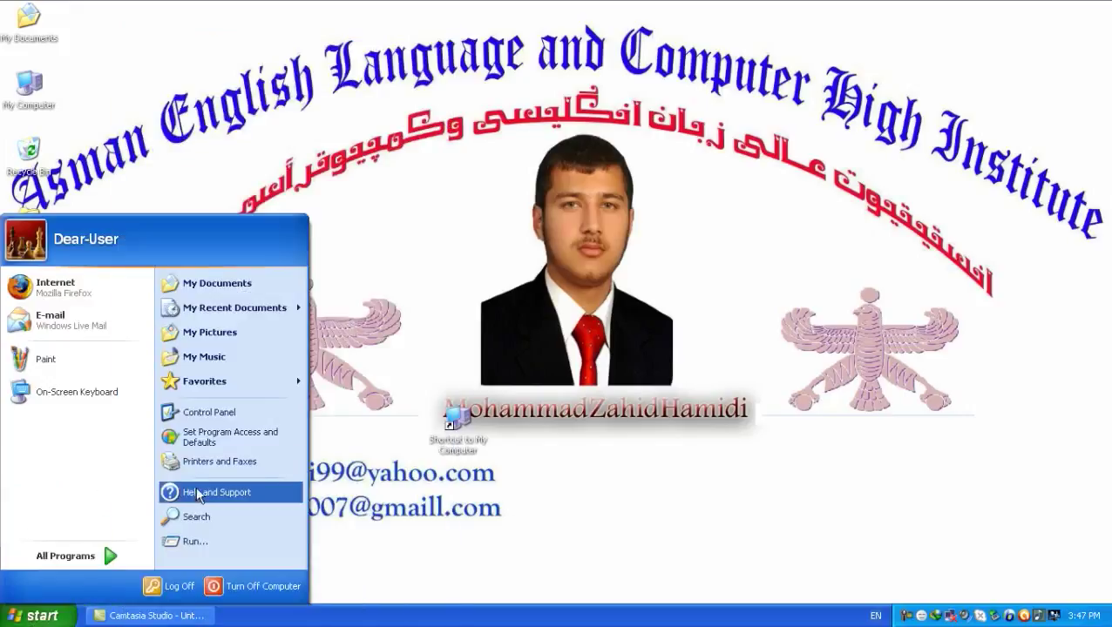
{"action": "left_click", "coordinate": [195, 517]}
{"action": "left_click_drag", "start_coordinate": [237, 128], "coordinate": [279, 39]}
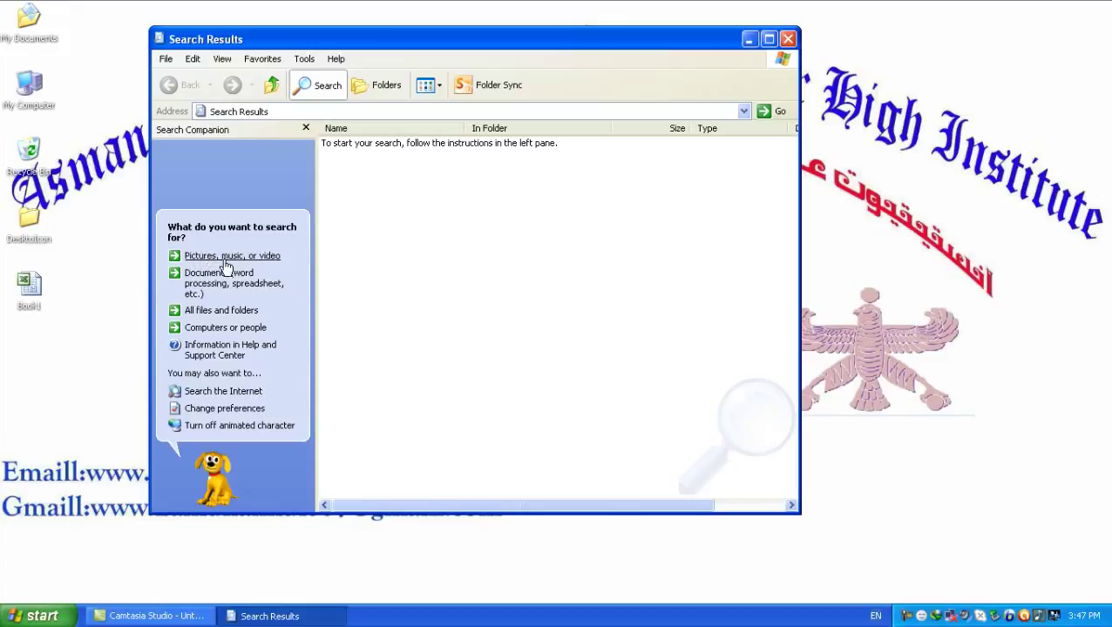
{"action": "left_click", "coordinate": [260, 257]}
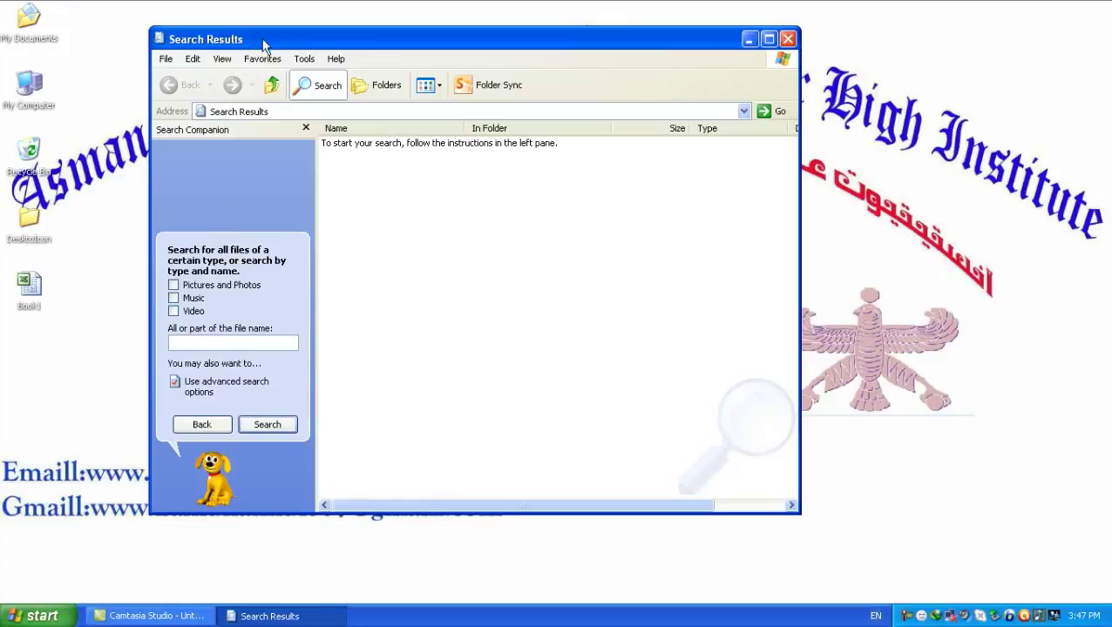
{"action": "left_click_drag", "start_coordinate": [265, 40], "coordinate": [270, 7]}
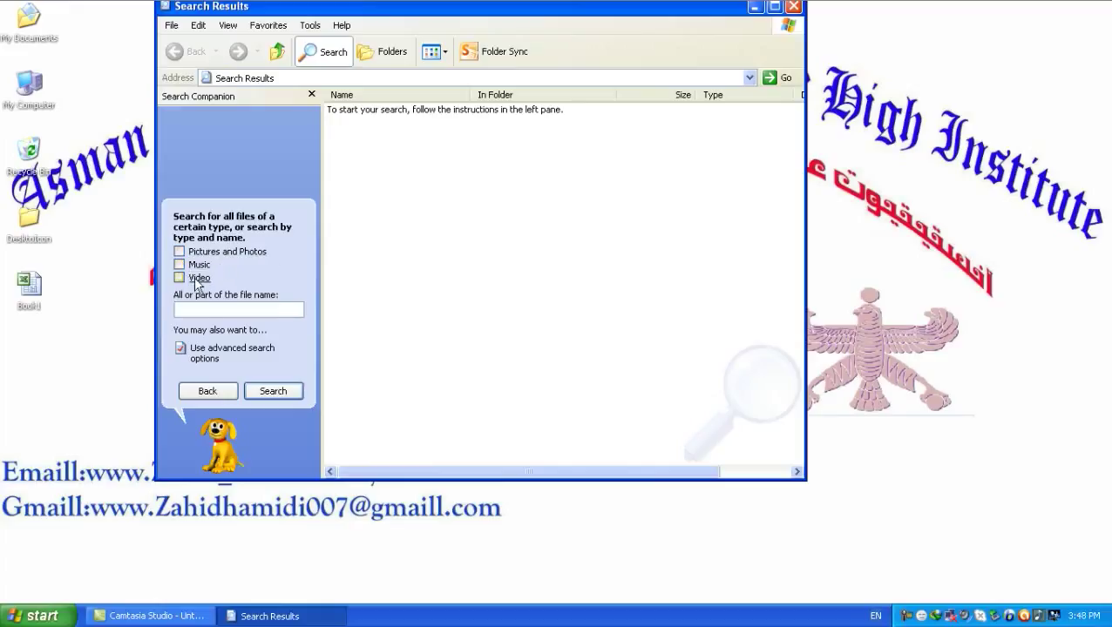
{"action": "left_click", "coordinate": [229, 308]}
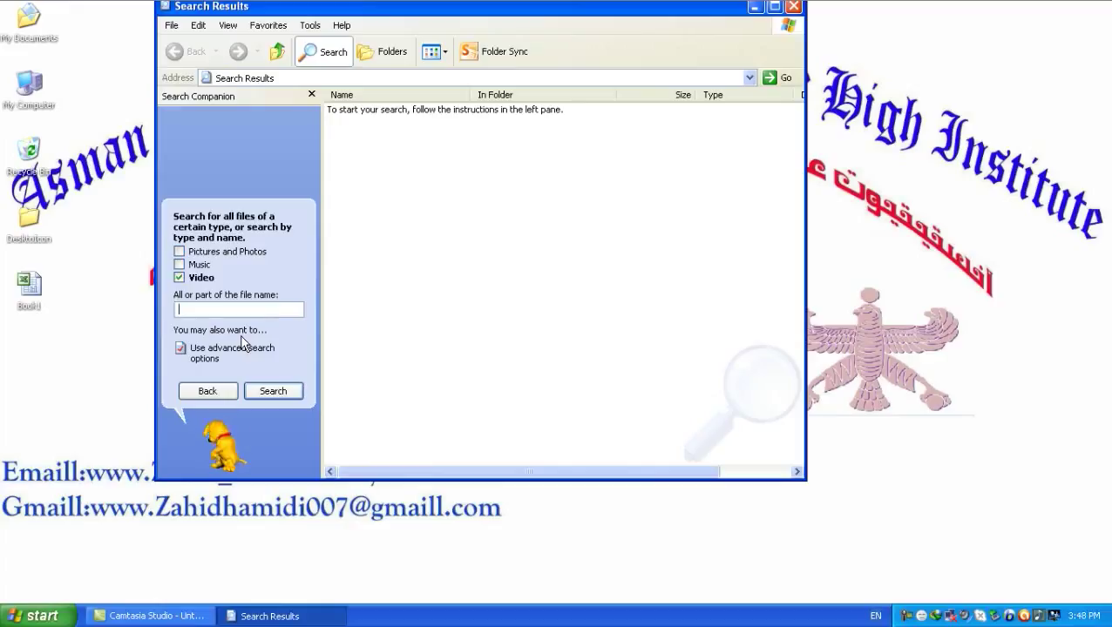
{"action": "type", "text": "abc"}
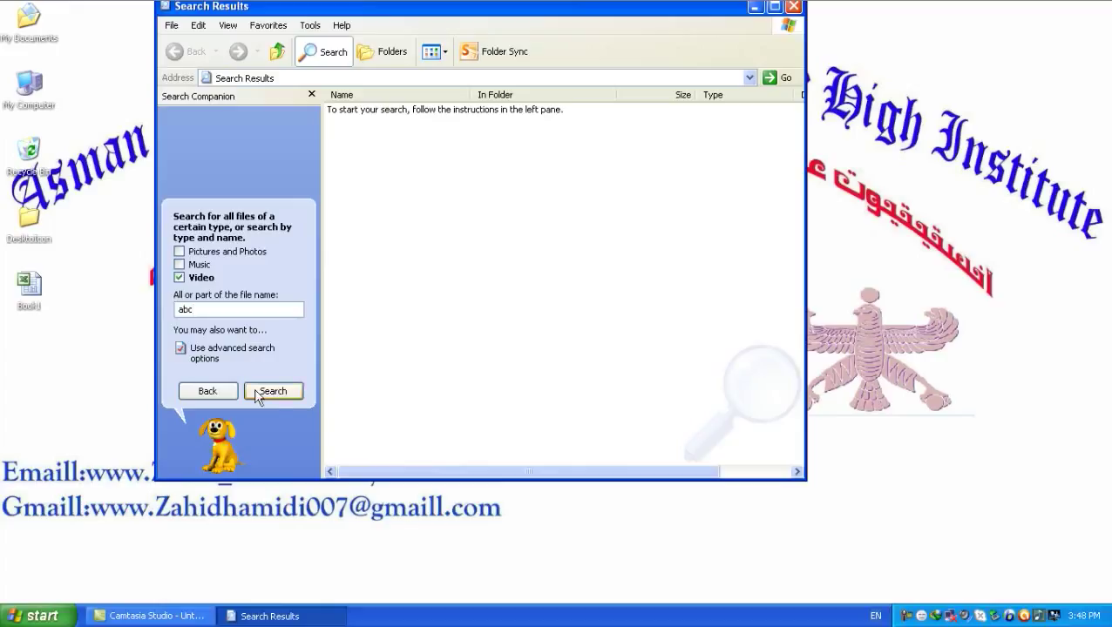
{"action": "left_click", "coordinate": [273, 391]}
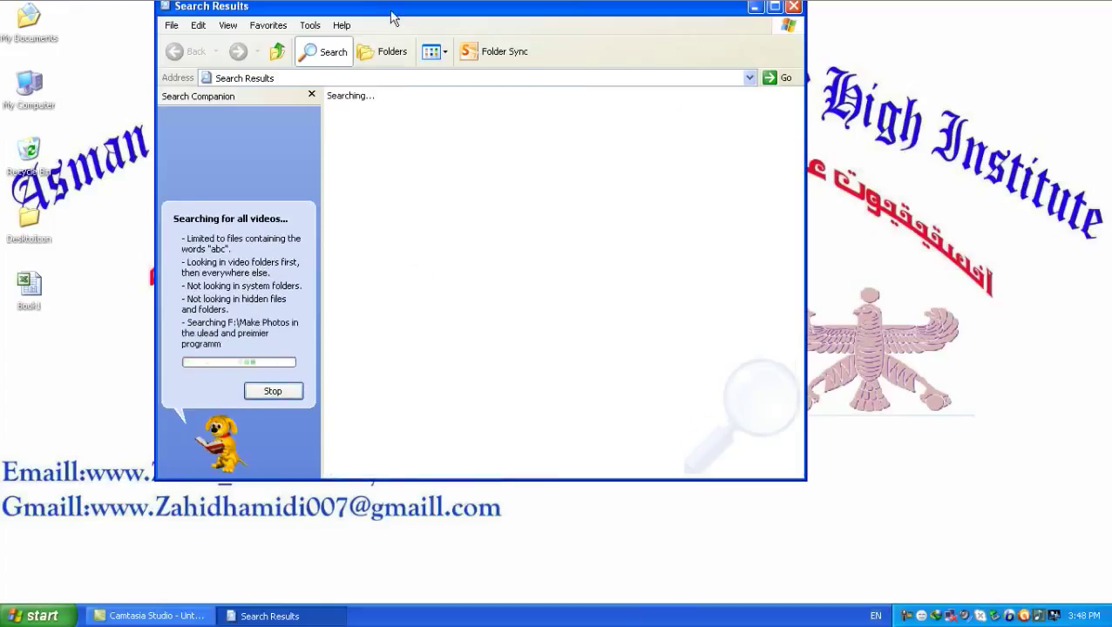
{"action": "left_click_drag", "start_coordinate": [396, 7], "coordinate": [426, 7]}
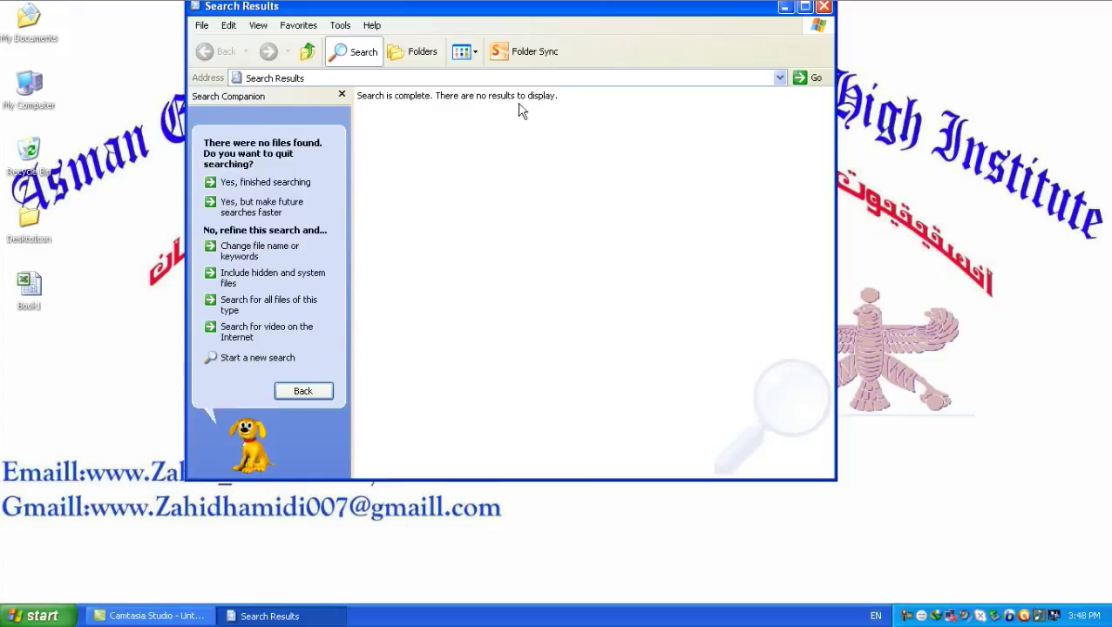
Return to the search form, check for the abc file in F:\Hanidi songs, and close both windows.
{"action": "left_click", "coordinate": [311, 394]}
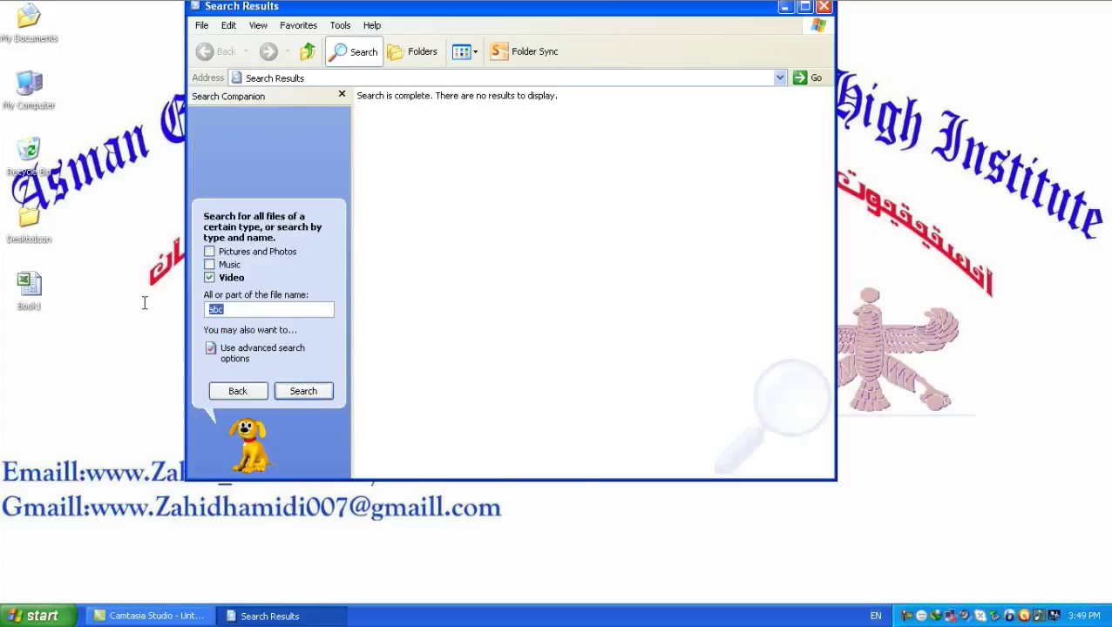
{"action": "double_click", "coordinate": [29, 83]}
{"action": "left_click", "coordinate": [635, 225]}
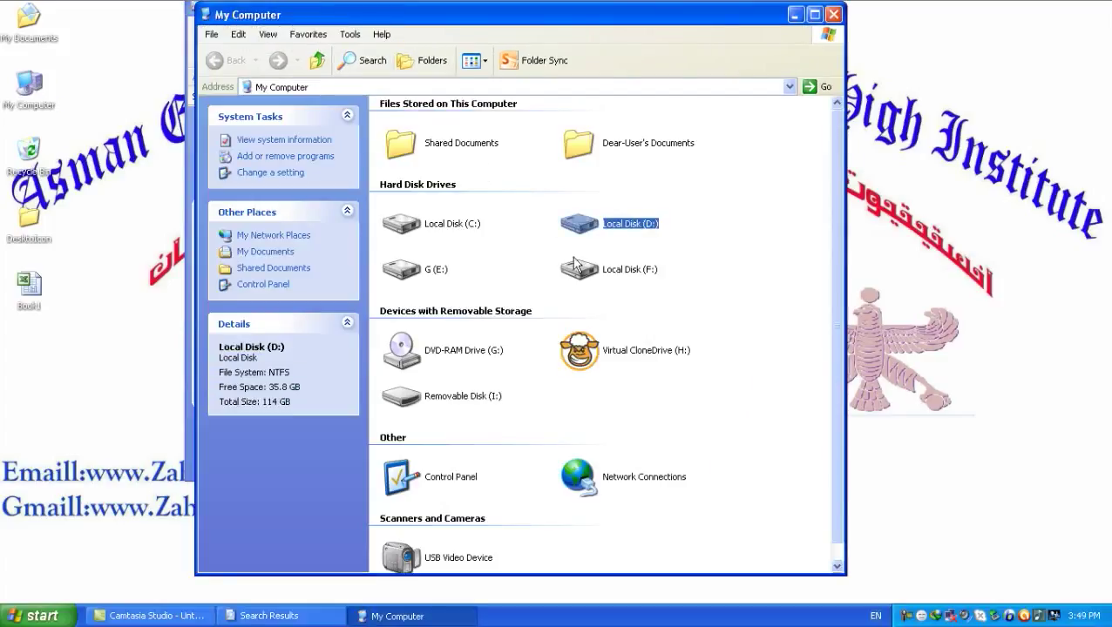
{"action": "left_click", "coordinate": [610, 273]}
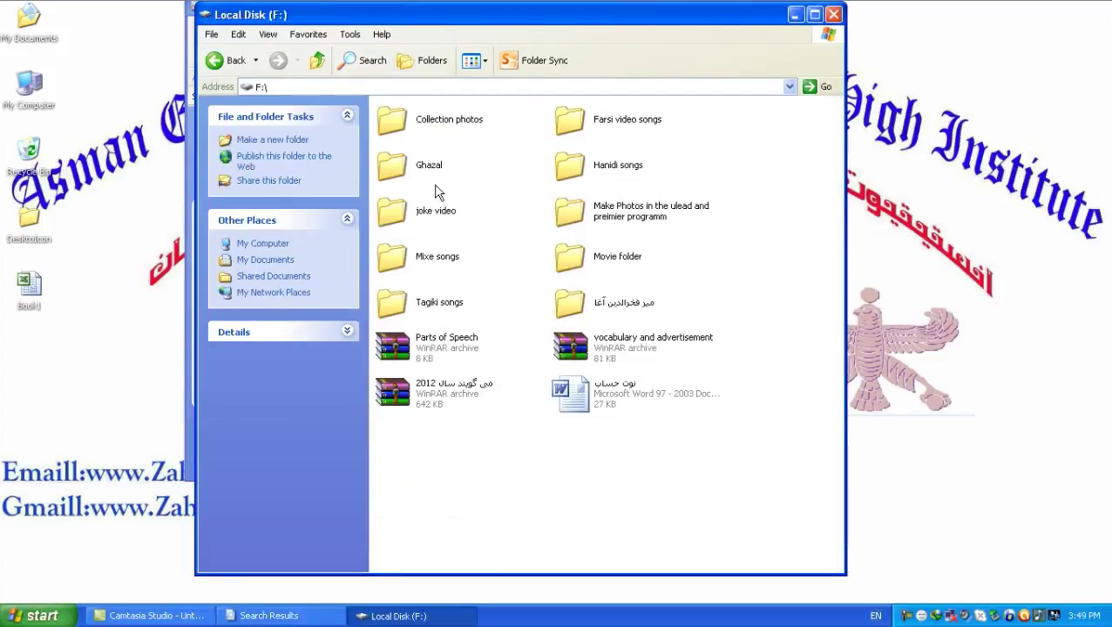
{"action": "double_click", "coordinate": [589, 185]}
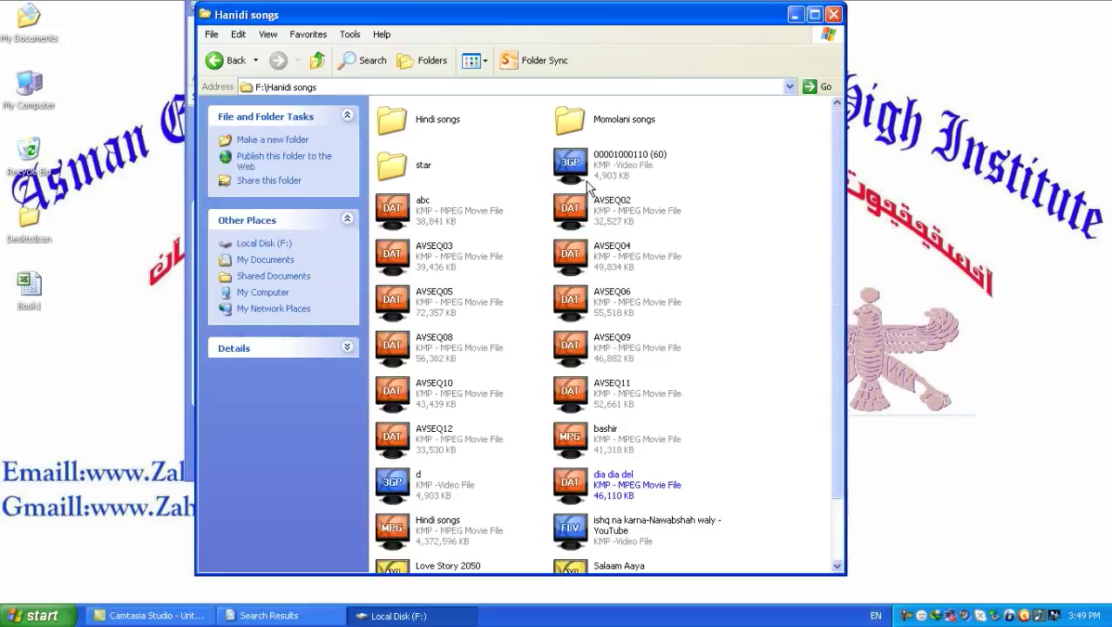
{"action": "left_click", "coordinate": [444, 209]}
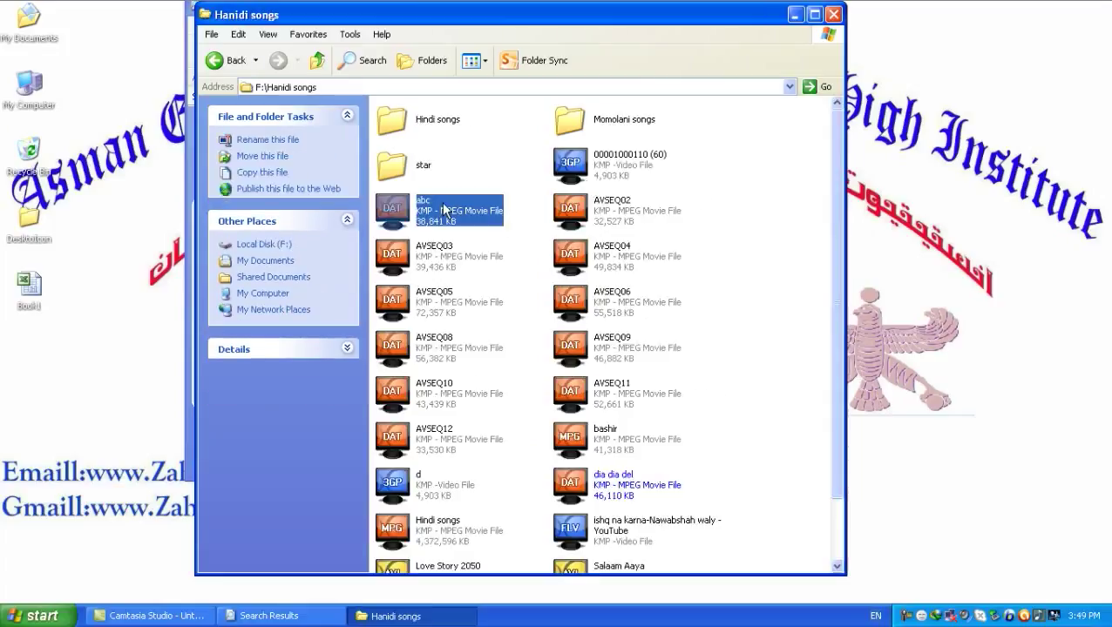
{"action": "left_click", "coordinate": [832, 15]}
{"action": "left_click", "coordinate": [823, 11]}
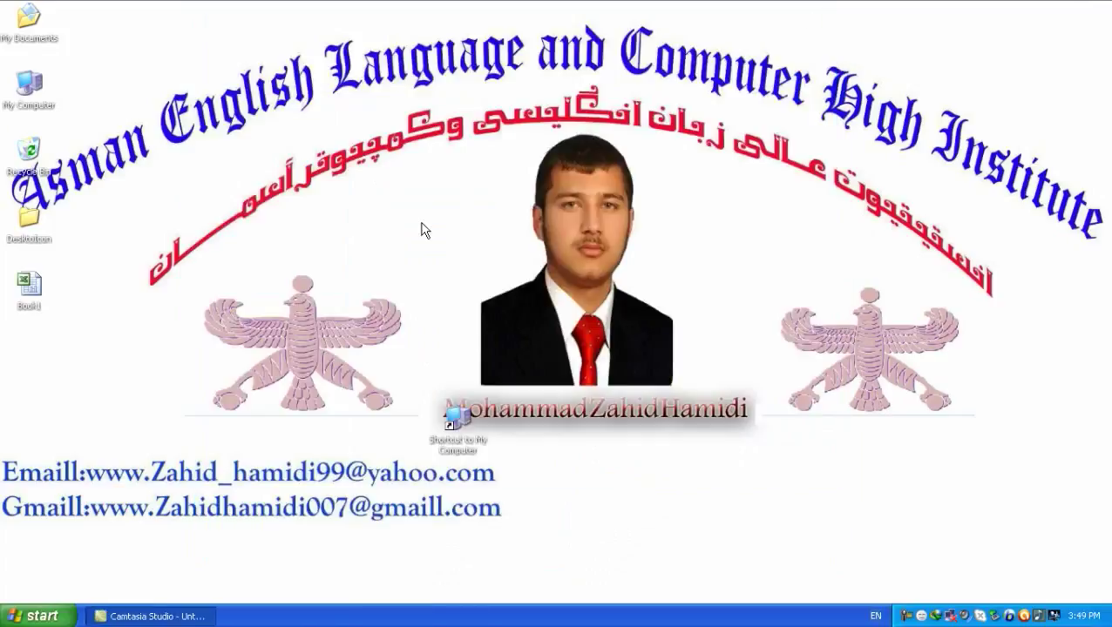
Reopen Search and try setting up a Video search for the file name abc.
{"action": "left_click", "coordinate": [39, 616]}
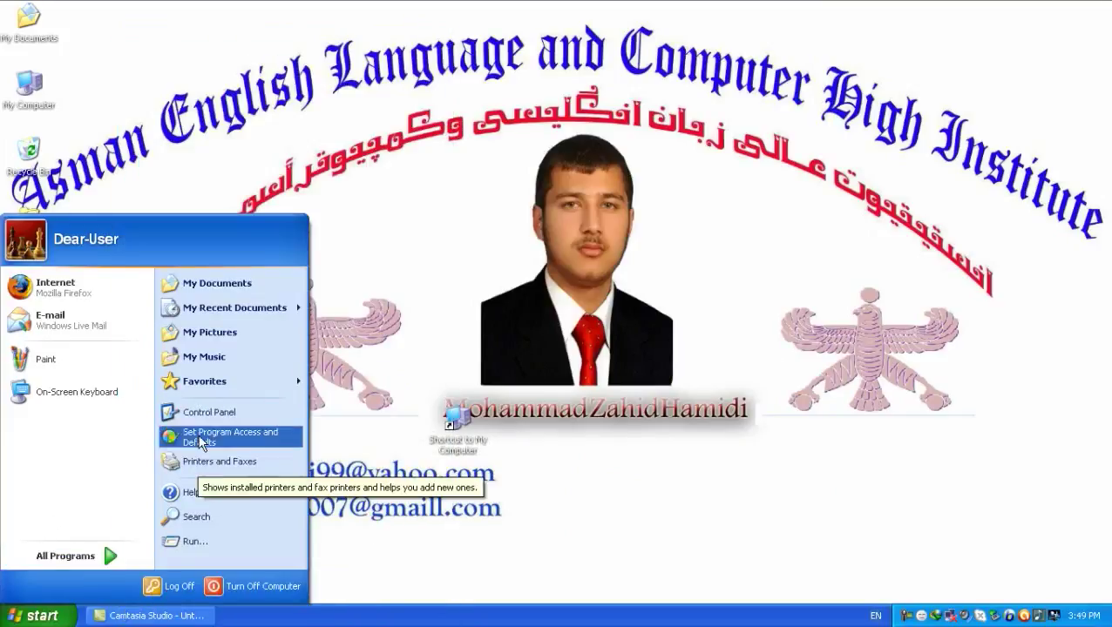
{"action": "left_click", "coordinate": [196, 517]}
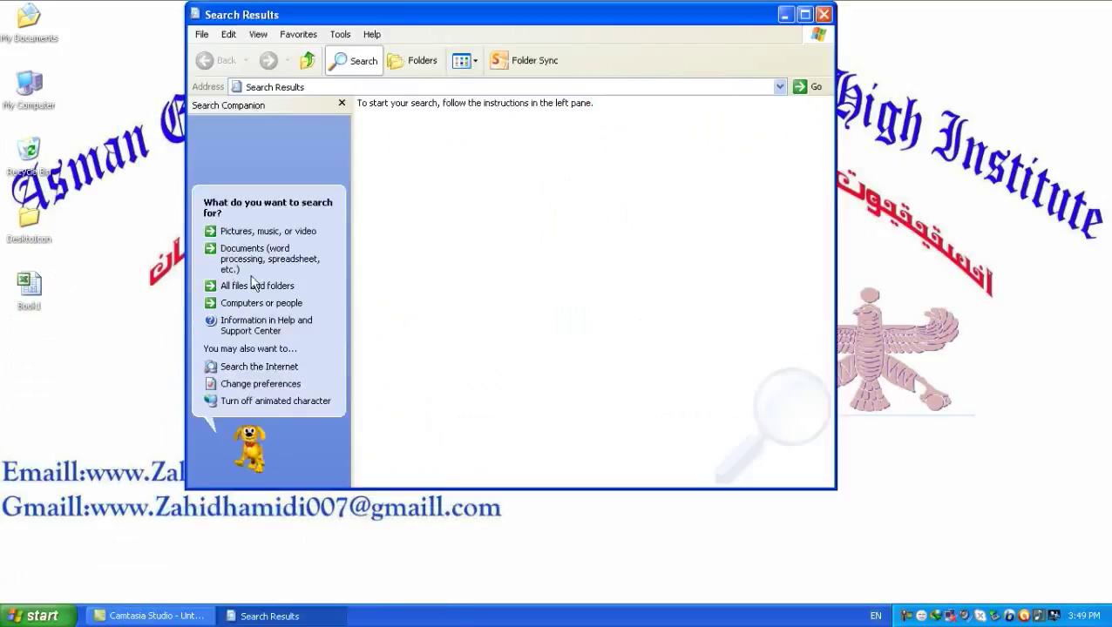
{"action": "left_click", "coordinate": [244, 233]}
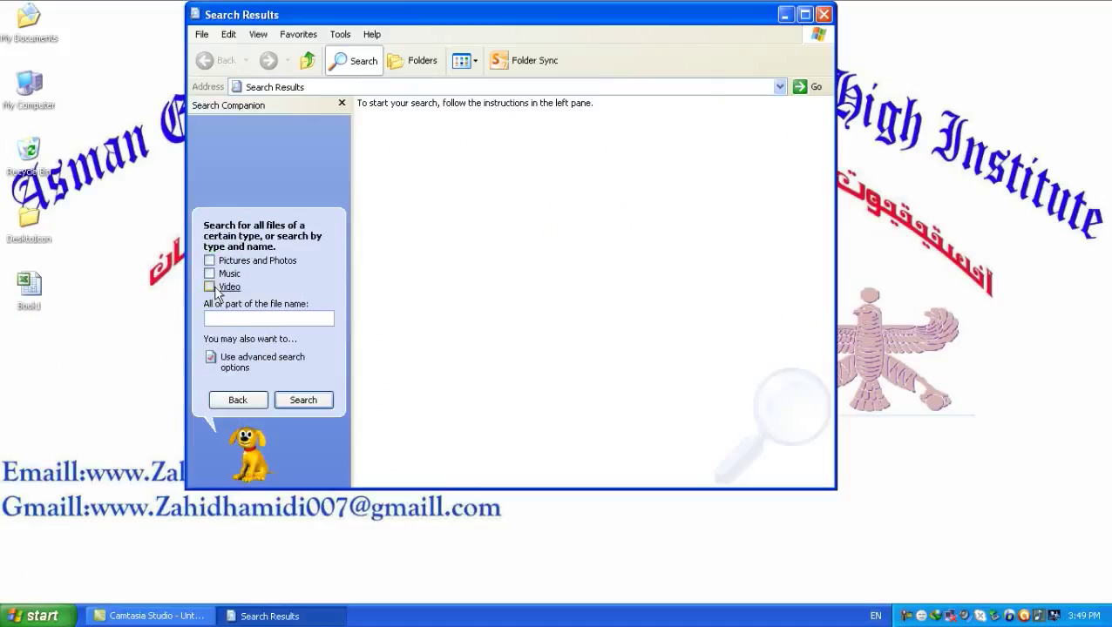
{"action": "left_click", "coordinate": [209, 286]}
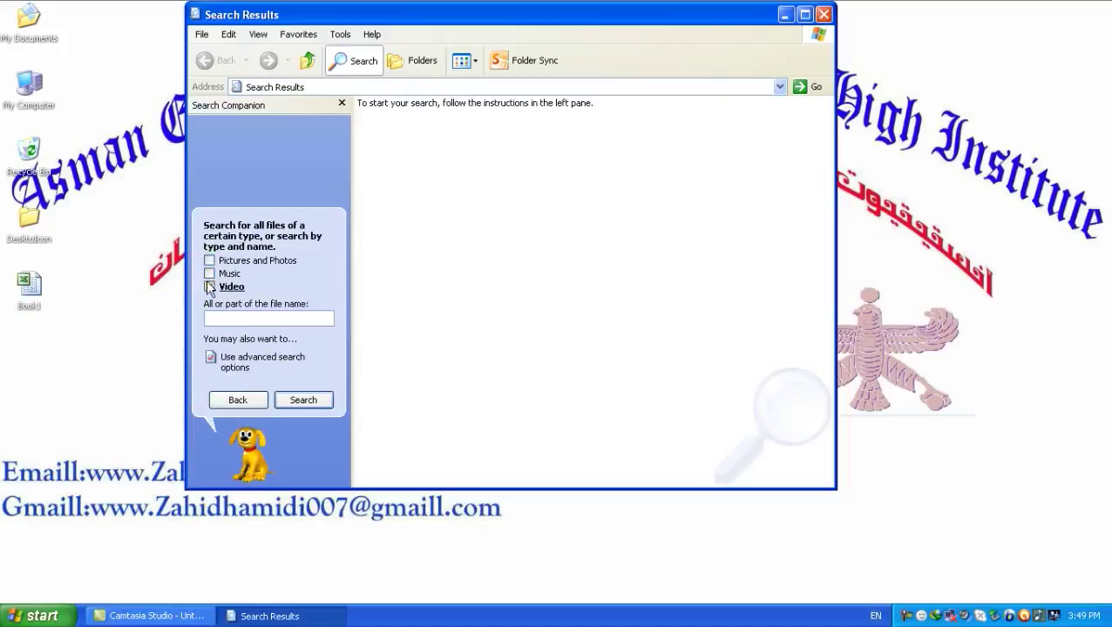
{"action": "left_click", "coordinate": [230, 320]}
{"action": "type", "text": "abc"}
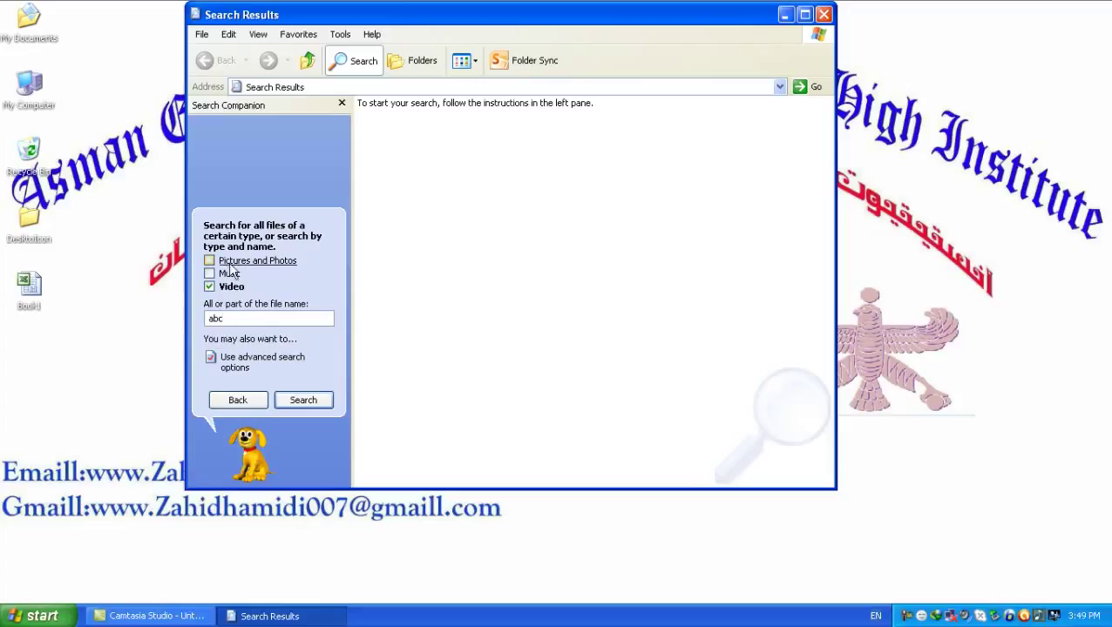
{"action": "left_click", "coordinate": [237, 400]}
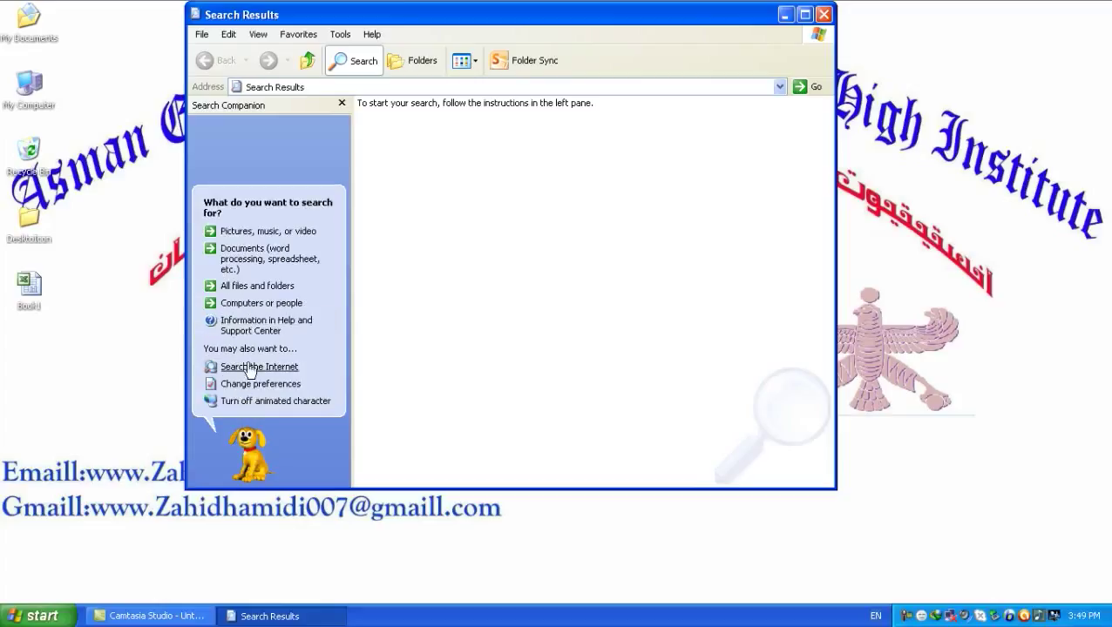
Search for a computer on the network with the name left blank, and return to the Start menu.
{"action": "left_click", "coordinate": [240, 304]}
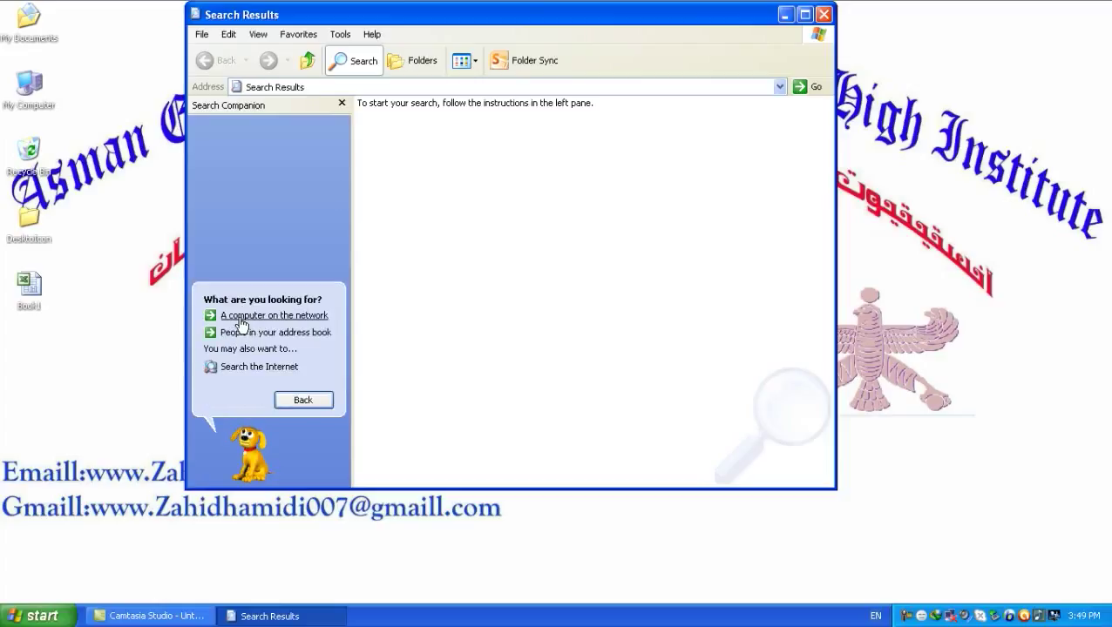
{"action": "left_click", "coordinate": [252, 317]}
{"action": "left_click", "coordinate": [298, 399]}
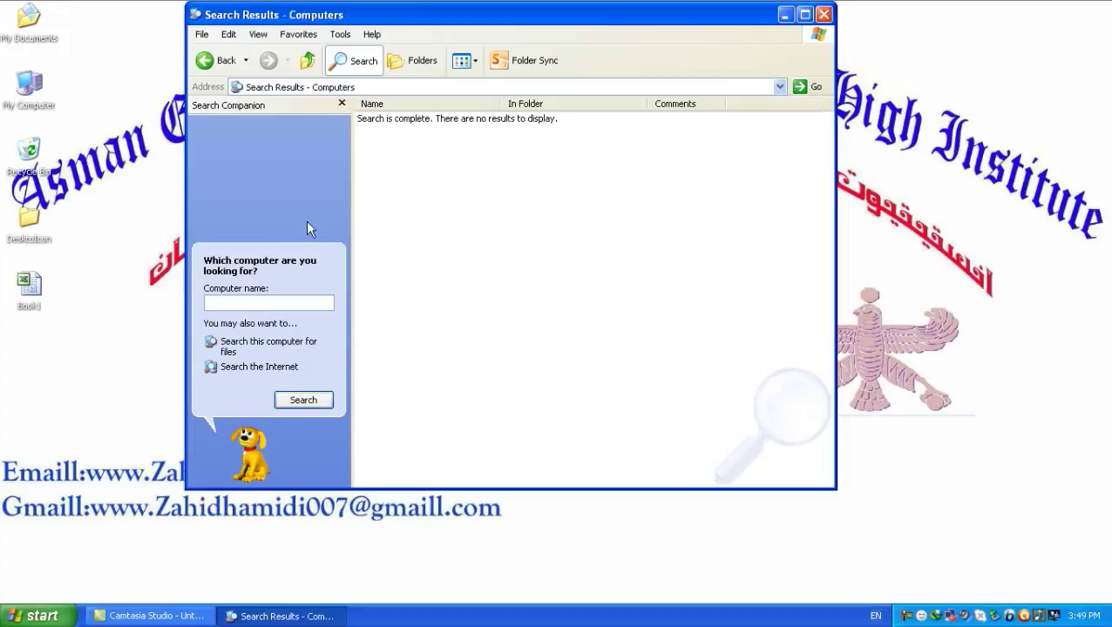
{"action": "left_click", "coordinate": [201, 66]}
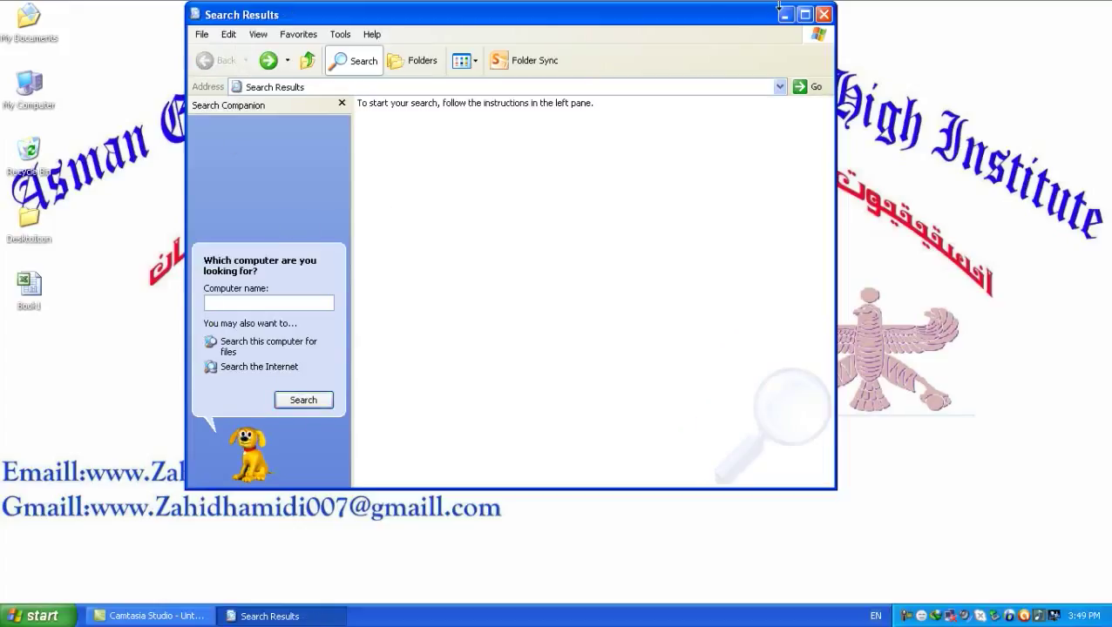
{"action": "left_click", "coordinate": [824, 14]}
{"action": "left_click", "coordinate": [37, 616]}
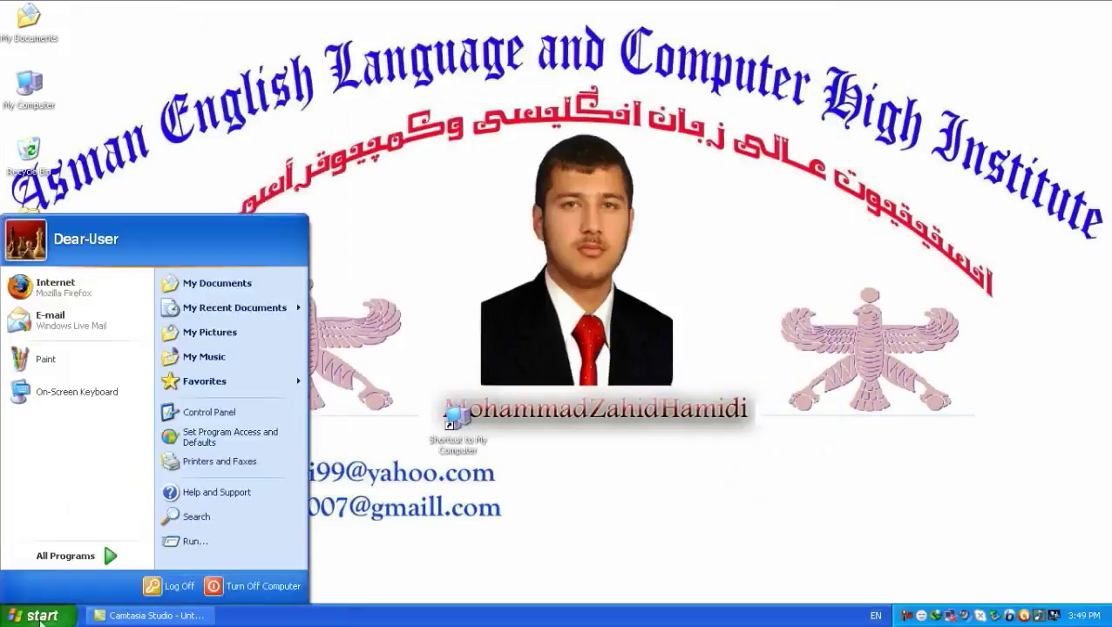
Search for video files with abc in the file name using Search from the Start menu, and return to the search form.
{"action": "left_click", "coordinate": [189, 518]}
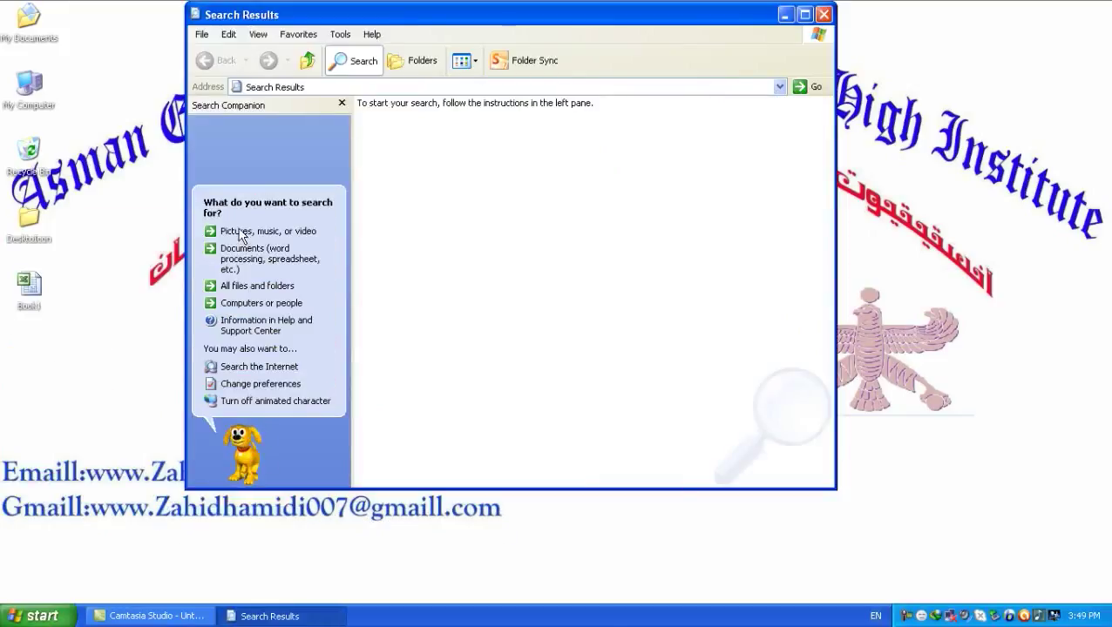
{"action": "left_click", "coordinate": [252, 236]}
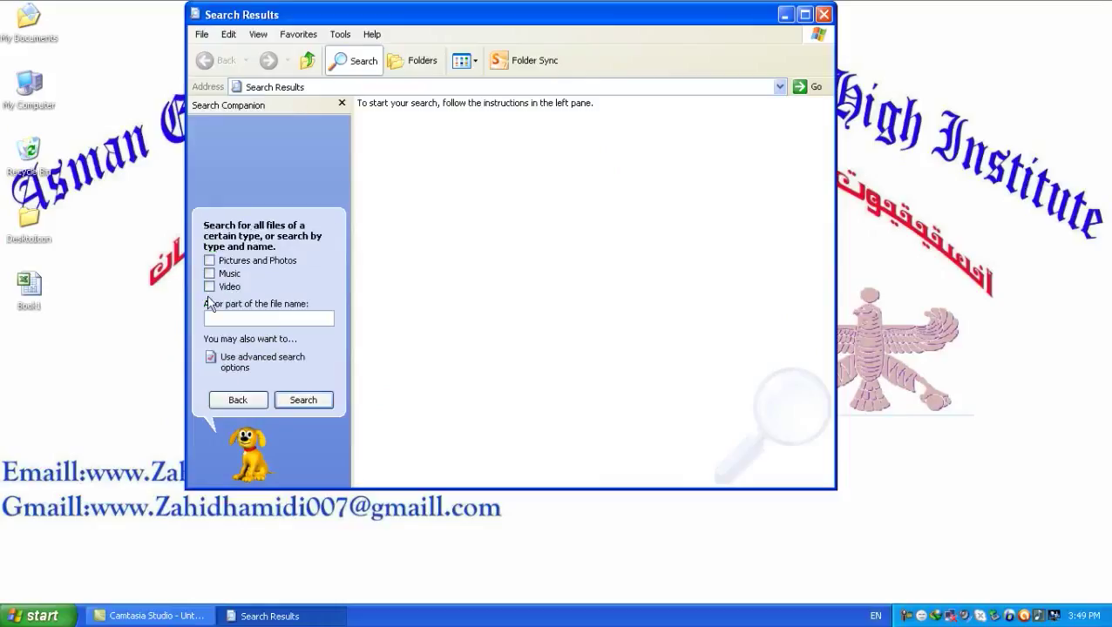
{"action": "left_click", "coordinate": [209, 287]}
{"action": "left_click", "coordinate": [233, 317]}
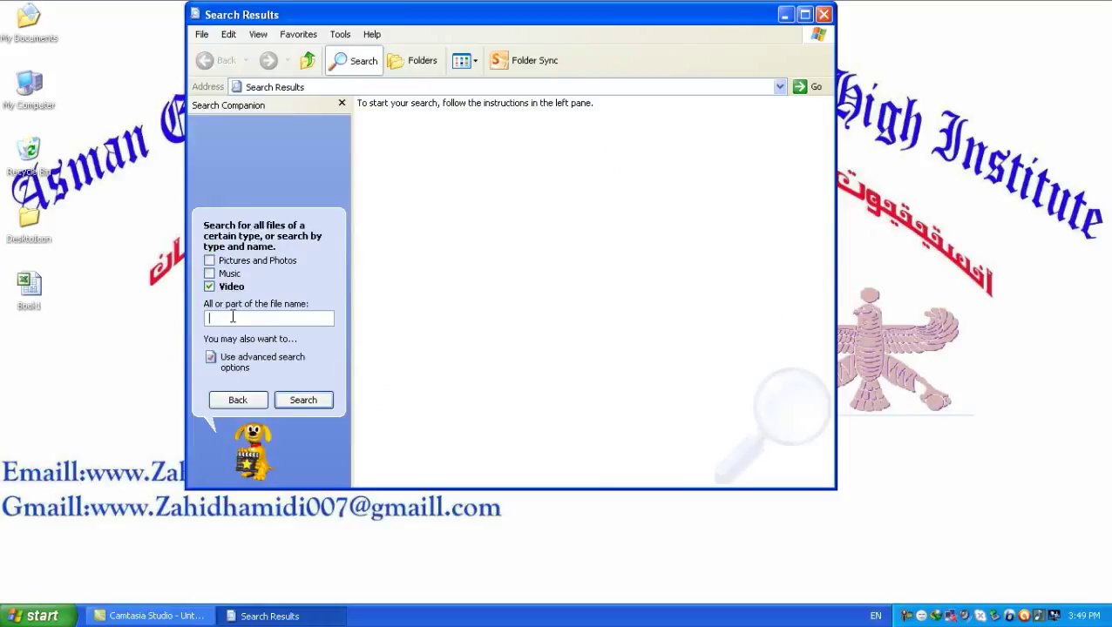
{"action": "type", "text": "ab"}
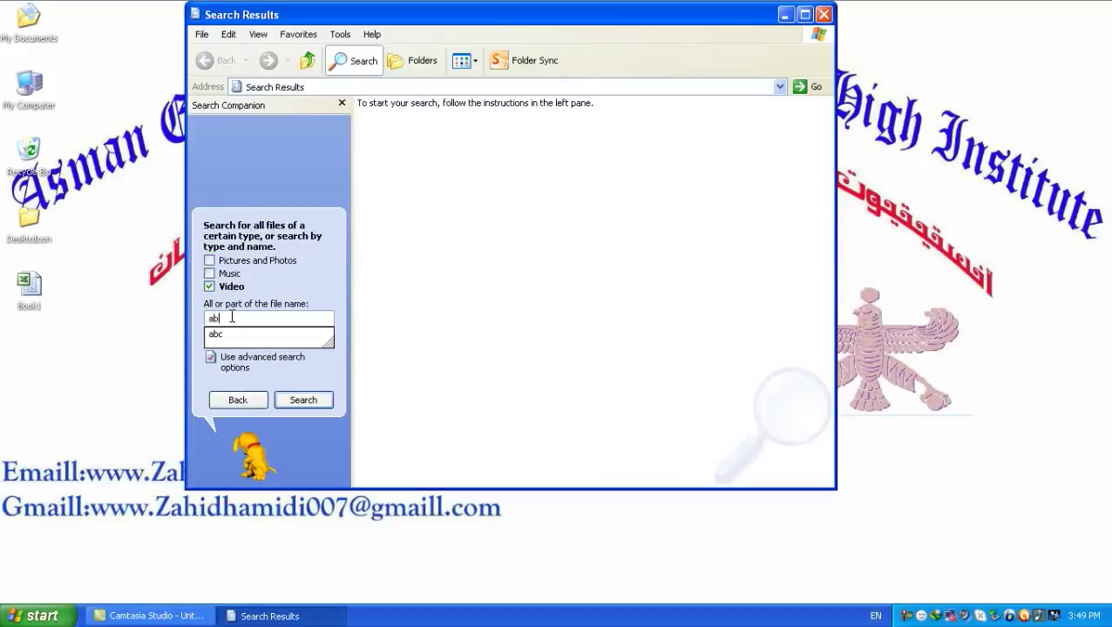
{"action": "left_click", "coordinate": [229, 334]}
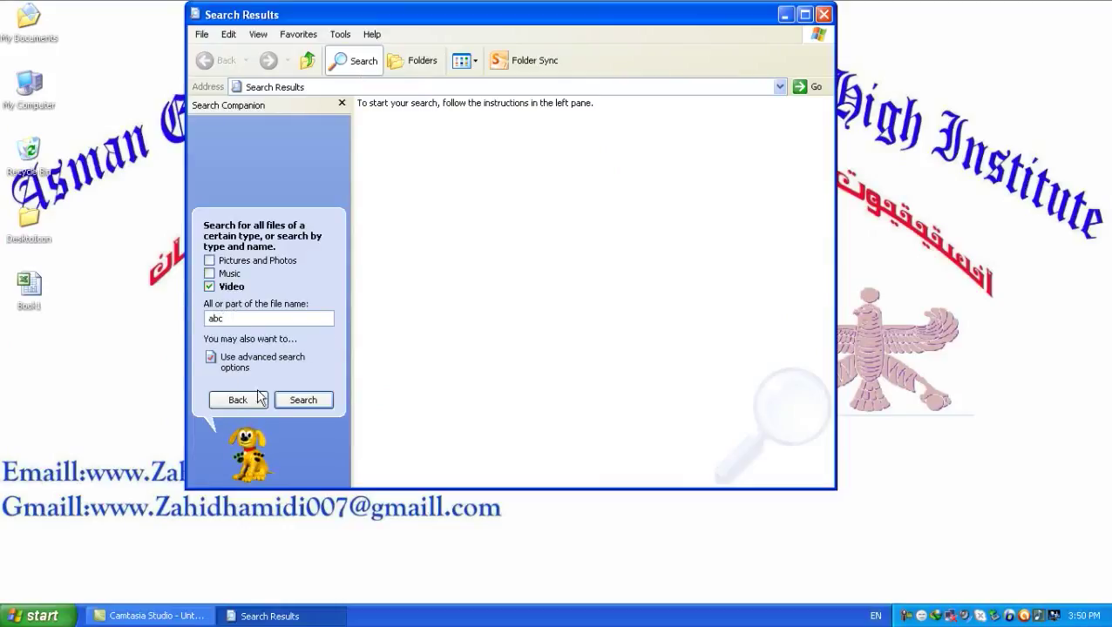
{"action": "left_click", "coordinate": [302, 400]}
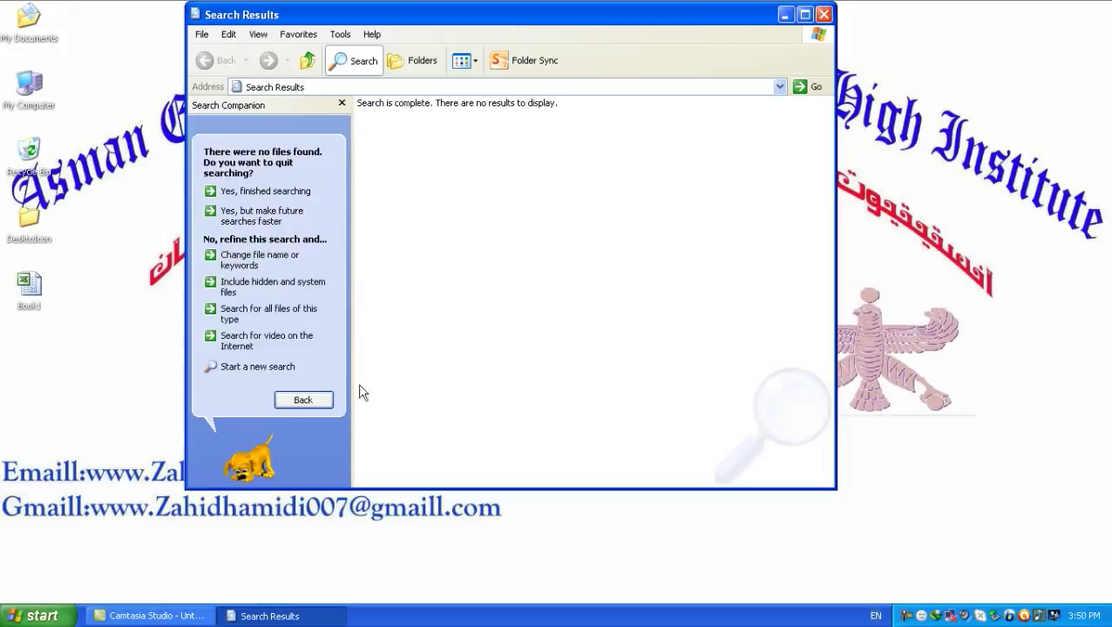
{"action": "left_click", "coordinate": [299, 401]}
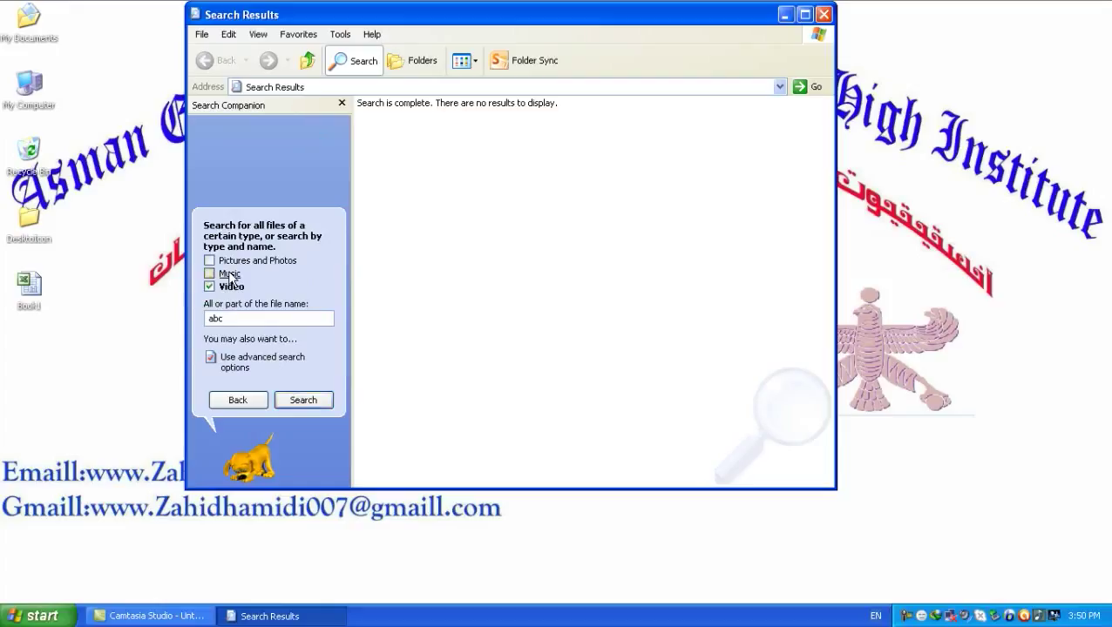
Open the folder F:\Collection photos\good photos\12 from My Computer.
{"action": "double_click", "coordinate": [34, 85]}
{"action": "left_click", "coordinate": [601, 233]}
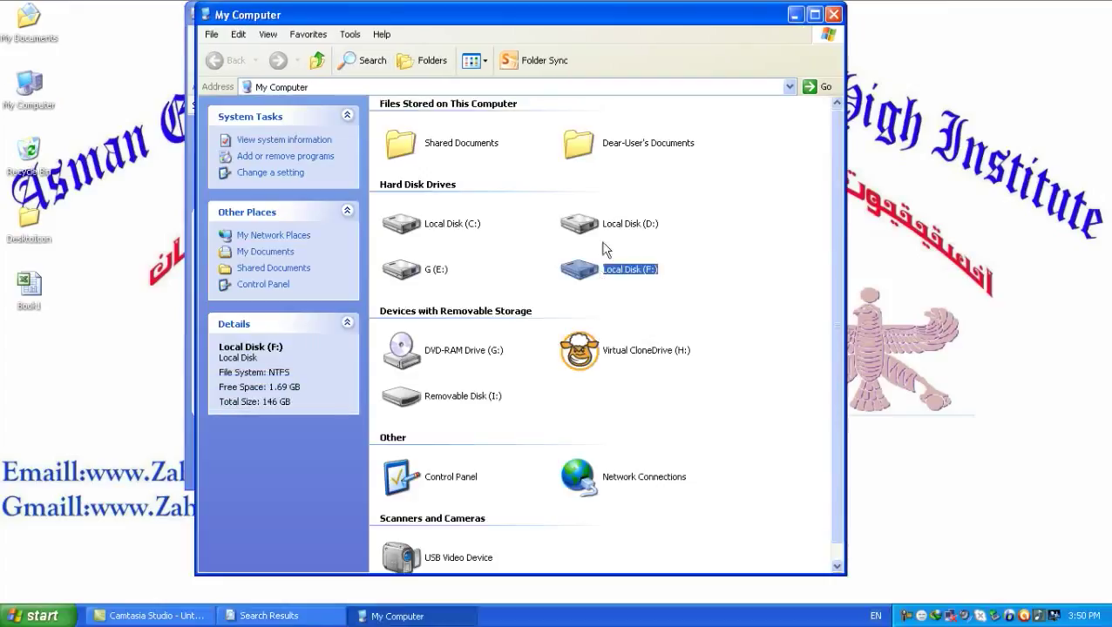
{"action": "double_click", "coordinate": [627, 270]}
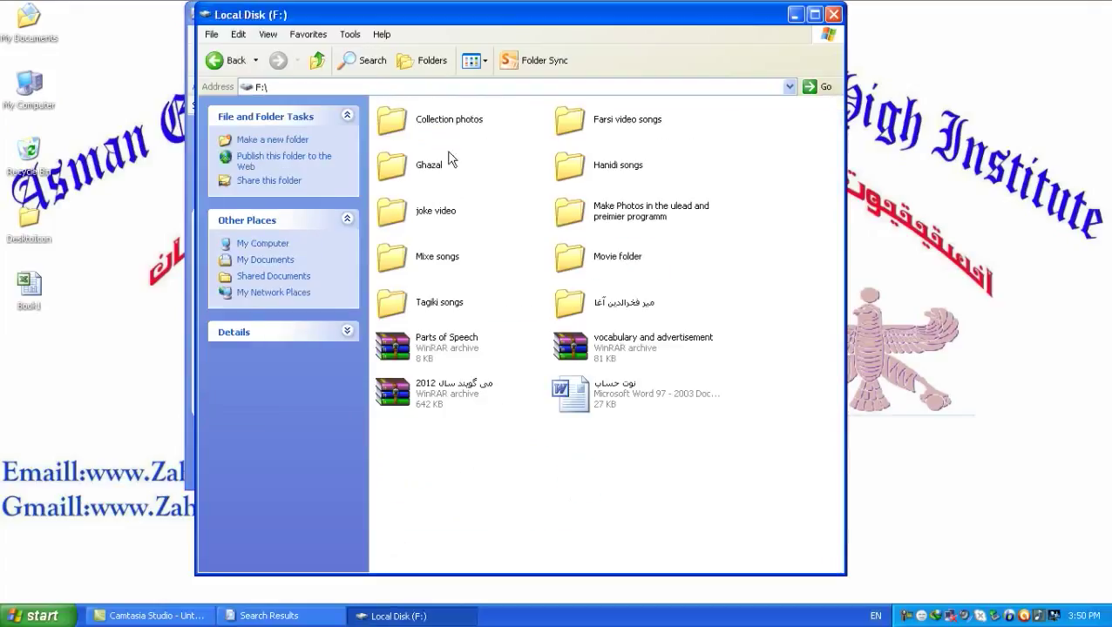
{"action": "double_click", "coordinate": [438, 125]}
{"action": "double_click", "coordinate": [435, 129]}
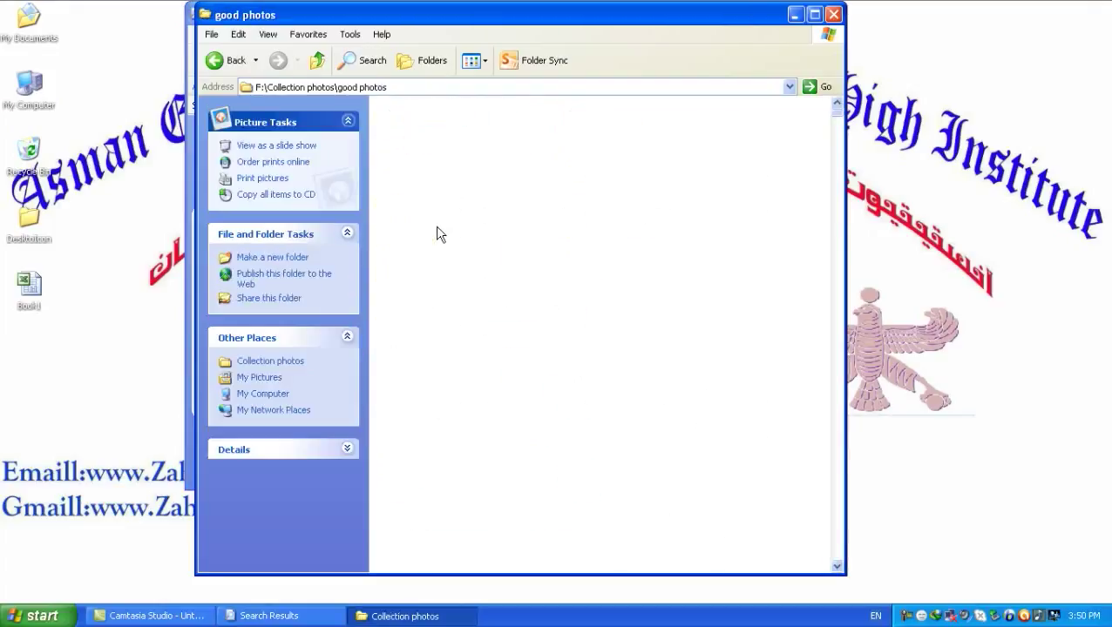
{"action": "double_click", "coordinate": [427, 170]}
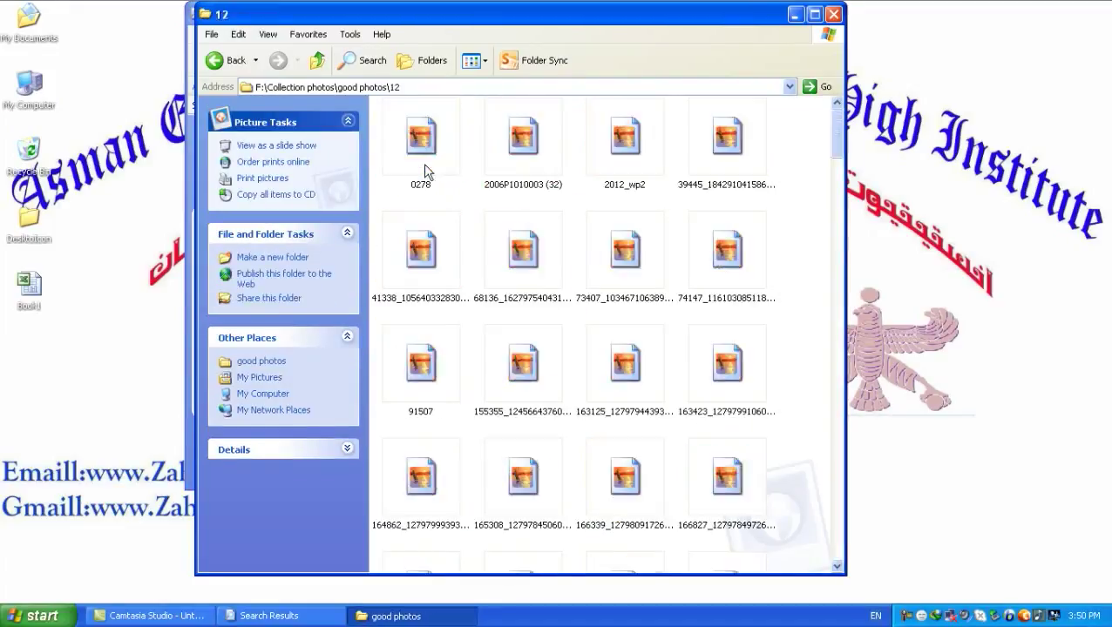
Rename the portrait picture in the second row of the folder as 123 and close the folder window.
{"action": "right_click", "coordinate": [716, 276]}
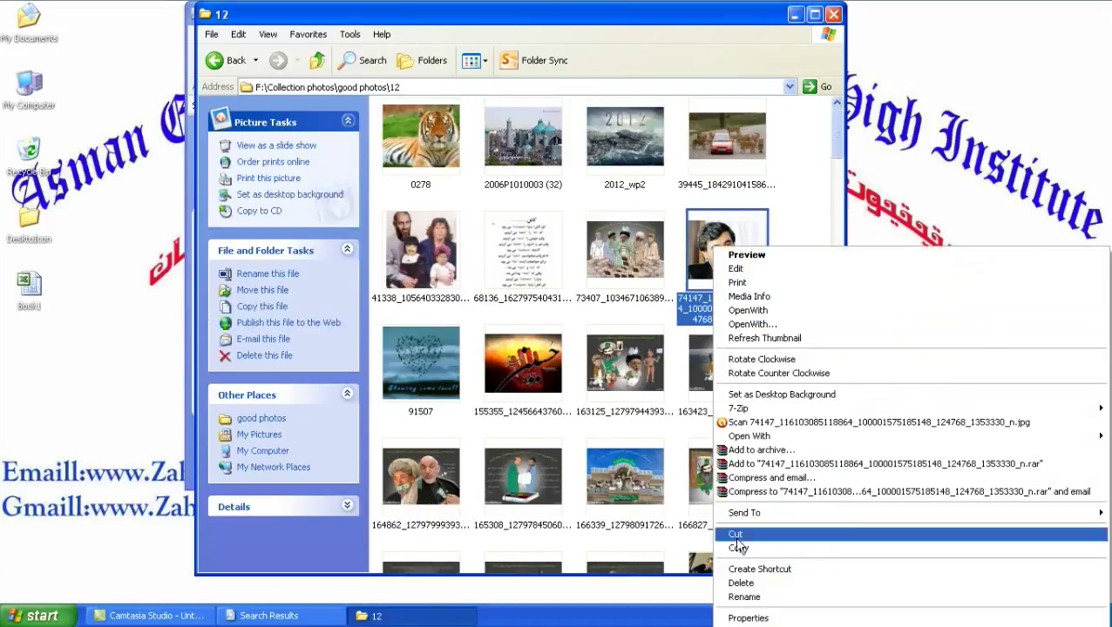
{"action": "left_click", "coordinate": [751, 599]}
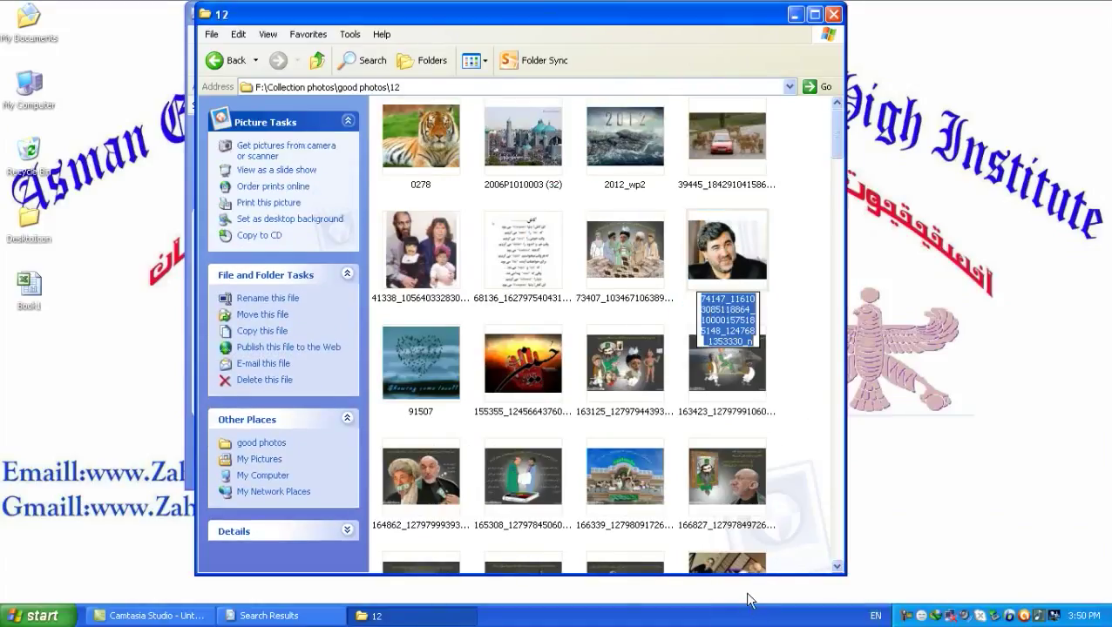
{"action": "type", "text": "123"}
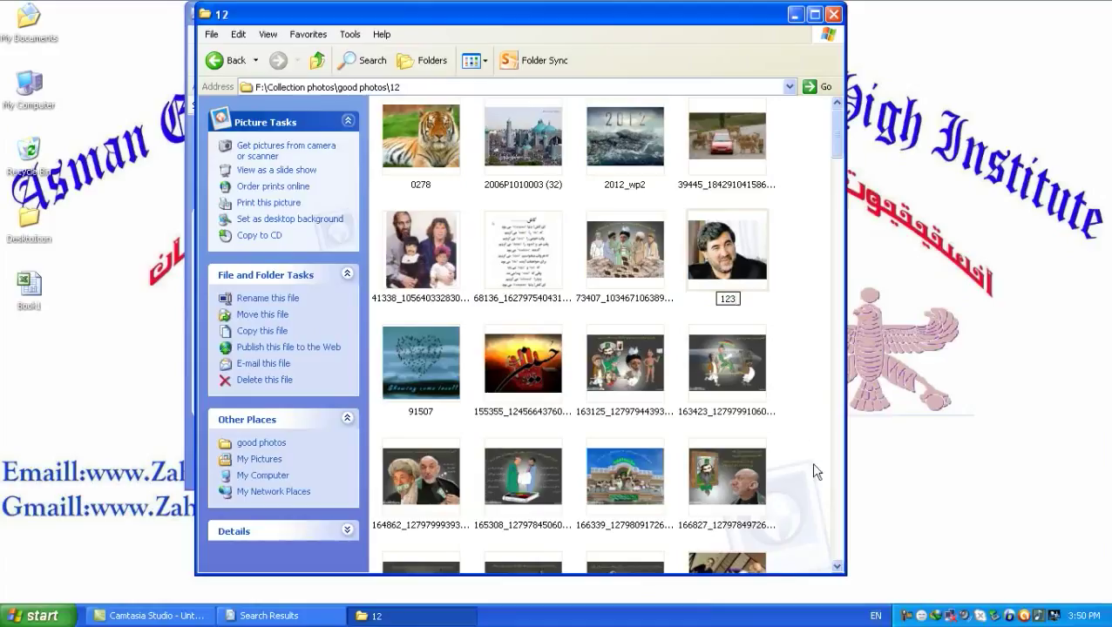
{"action": "left_click", "coordinate": [800, 403]}
{"action": "left_click", "coordinate": [834, 14]}
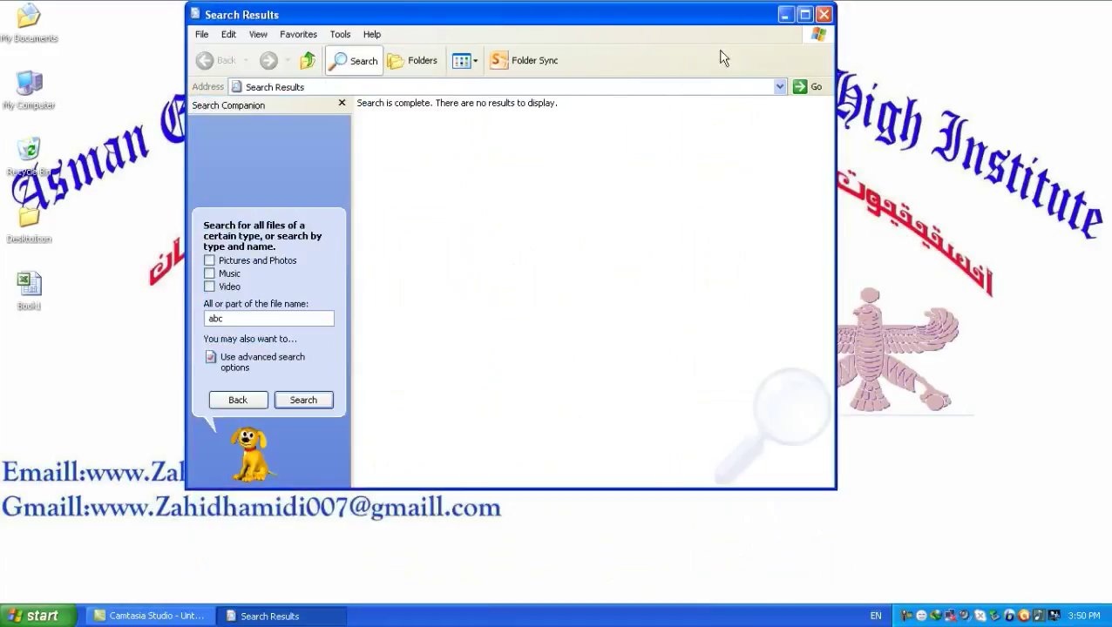
Search for Pictures and Photos with 123 in the file name, stop the search and close the search window.
{"action": "left_click", "coordinate": [209, 260]}
{"action": "left_click_drag", "start_coordinate": [229, 318], "coordinate": [206, 318]}
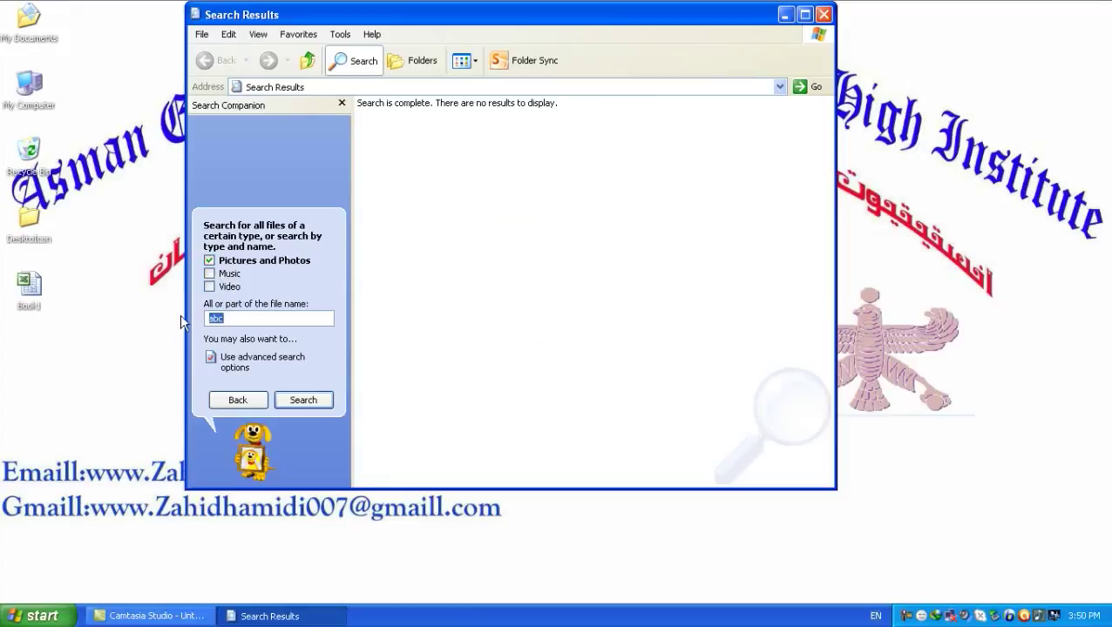
{"action": "type", "text": "123"}
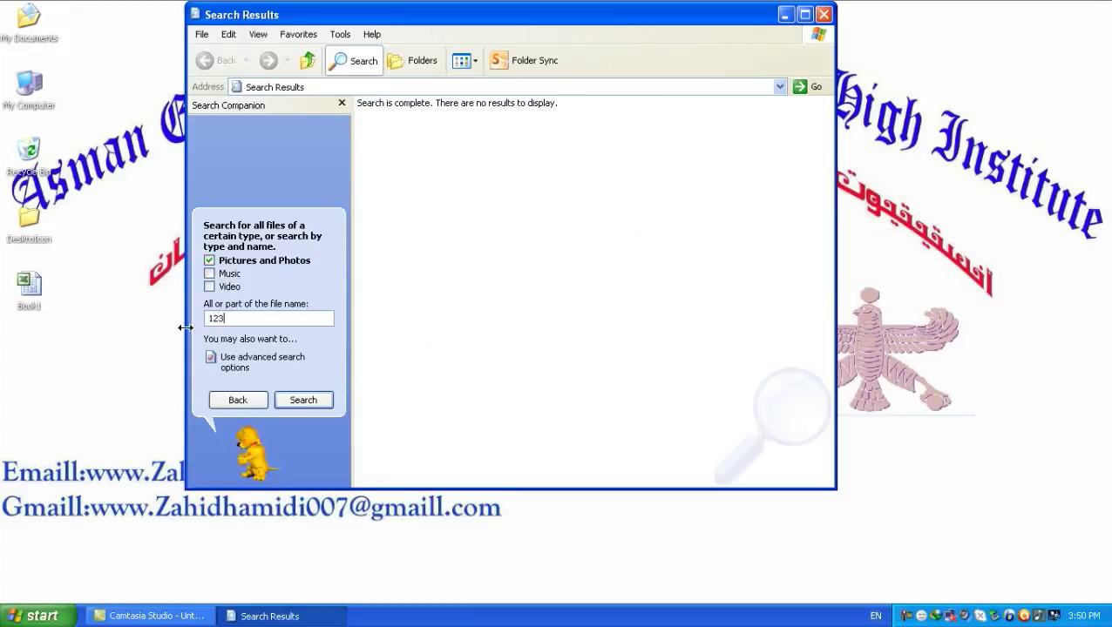
{"action": "left_click", "coordinate": [304, 401]}
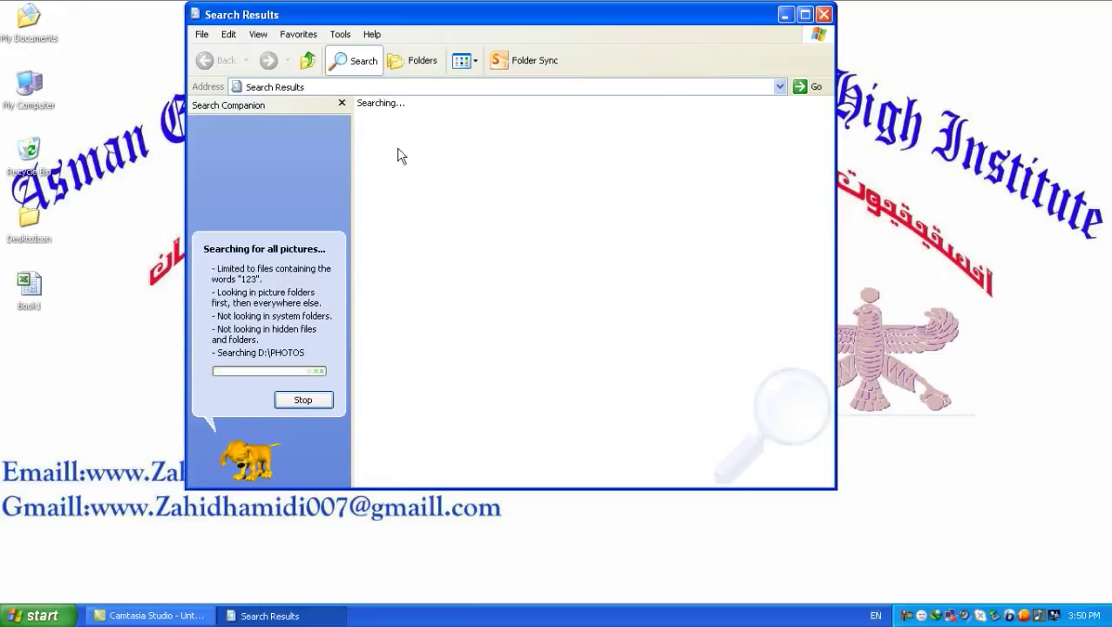
{"action": "left_click_drag", "start_coordinate": [360, 14], "coordinate": [329, 0]}
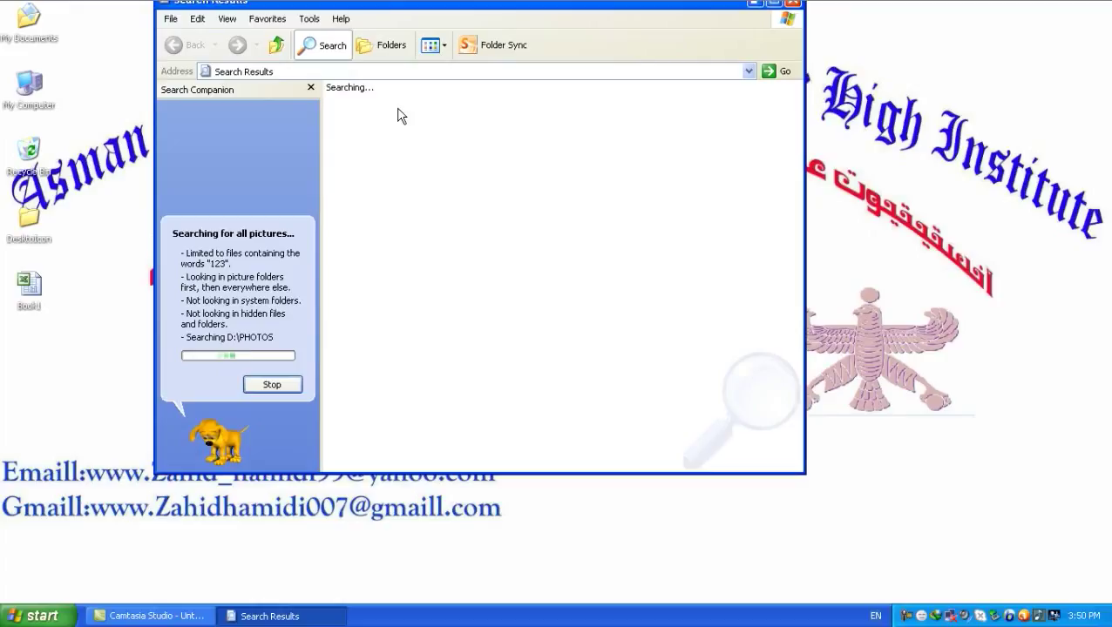
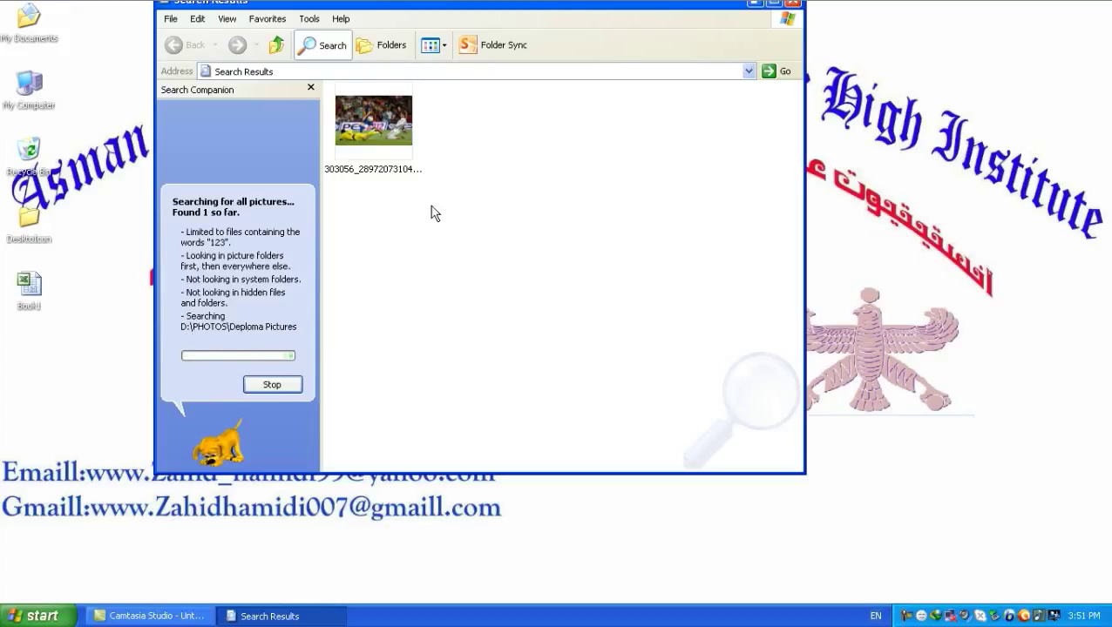
{"action": "left_click", "coordinate": [273, 383]}
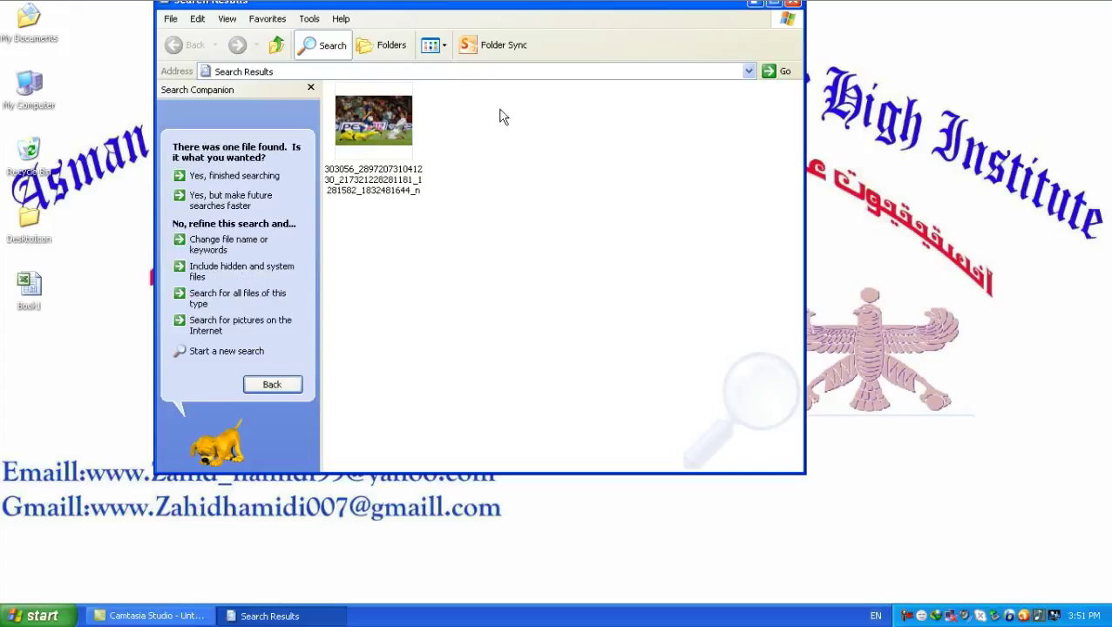
{"action": "left_click", "coordinate": [792, 5]}
Open the advanced Start menu customization options through Taskbar and Start Menu in Control Panel.
{"action": "left_click", "coordinate": [35, 616]}
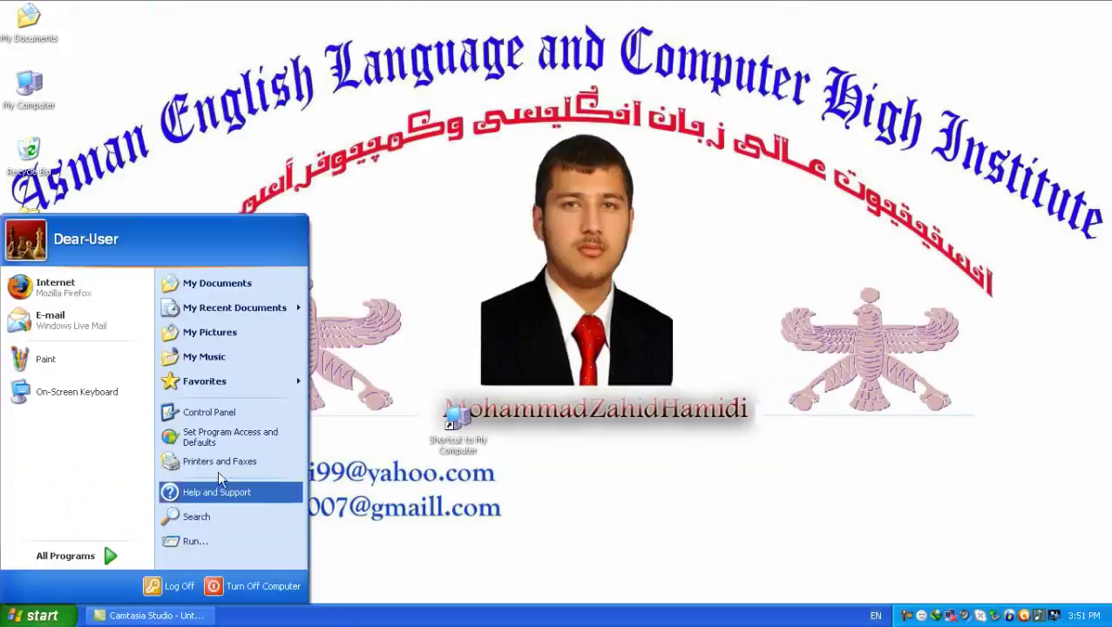
{"action": "left_click", "coordinate": [225, 410]}
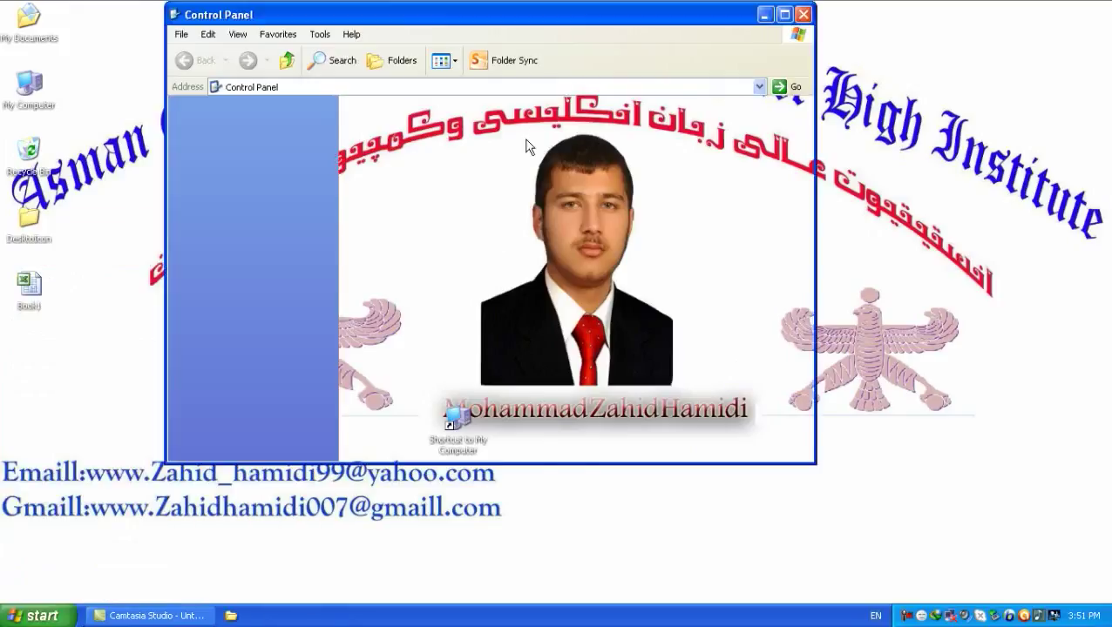
{"action": "double_click", "coordinate": [430, 367]}
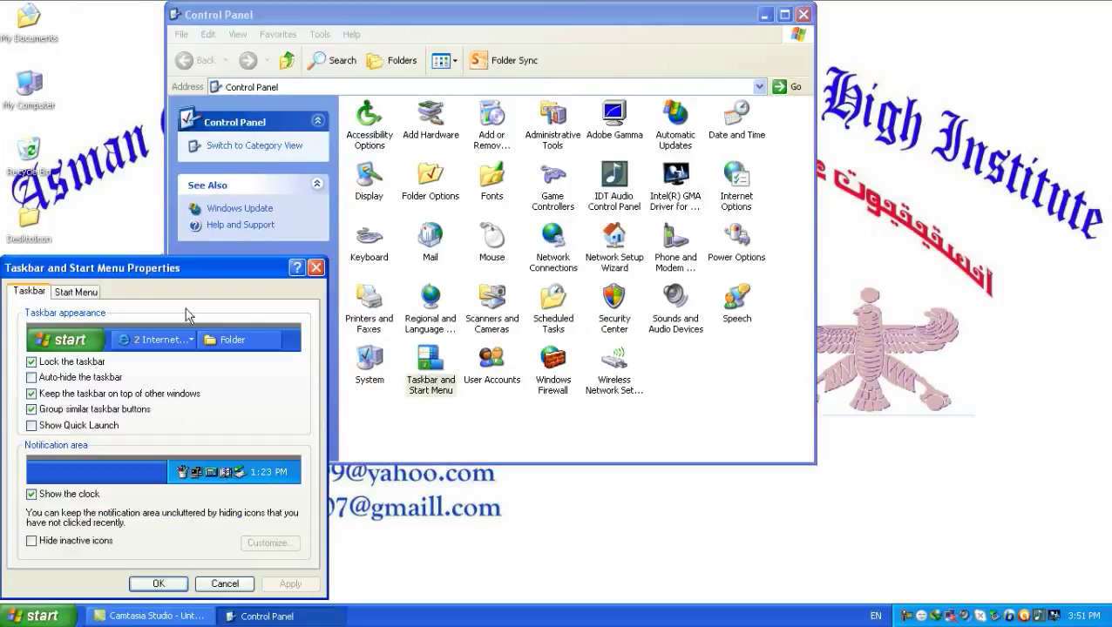
{"action": "left_click_drag", "start_coordinate": [172, 279], "coordinate": [420, 73]}
{"action": "left_click", "coordinate": [326, 86]}
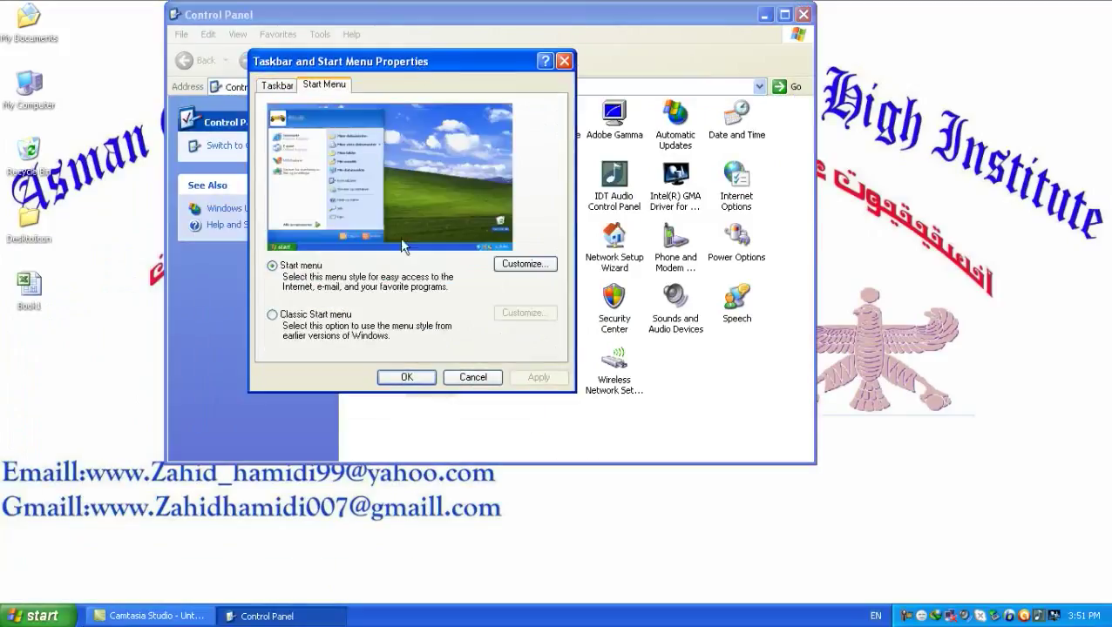
{"action": "left_click", "coordinate": [522, 264]}
{"action": "left_click", "coordinate": [344, 145]}
{"action": "left_click_drag", "start_coordinate": [375, 120], "coordinate": [376, 50]}
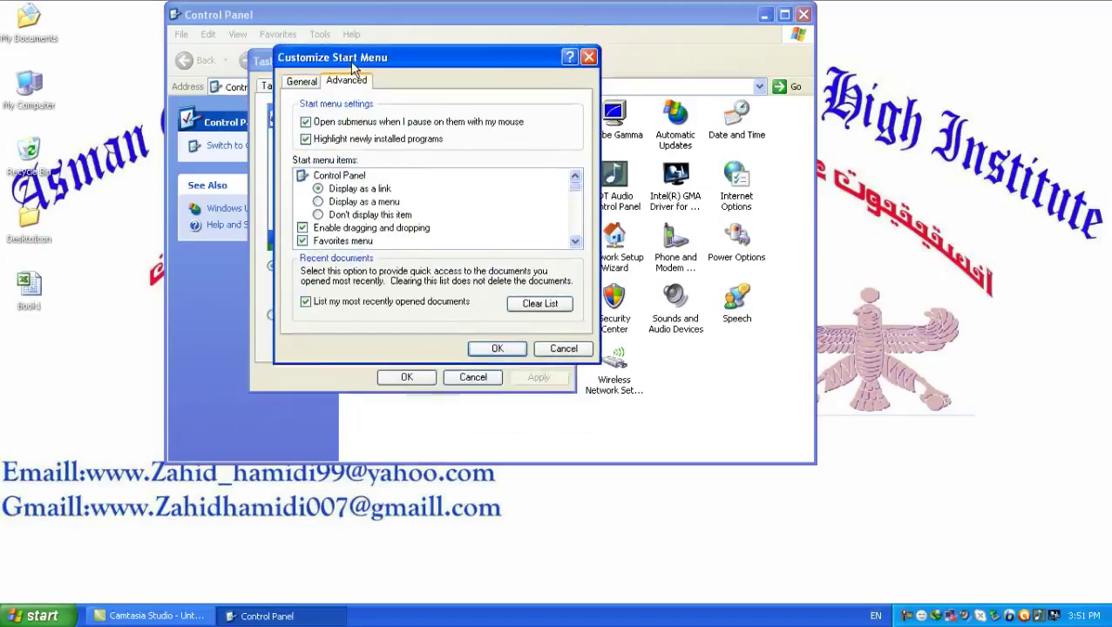
Turn off Scroll Programs and highlight the Search entry among the Start menu items, leaving it enabled.
{"action": "left_click_drag", "start_coordinate": [575, 186], "coordinate": [575, 220]}
{"action": "left_click", "coordinate": [301, 221]}
{"action": "left_click", "coordinate": [327, 234]}
{"action": "left_click", "coordinate": [323, 234]}
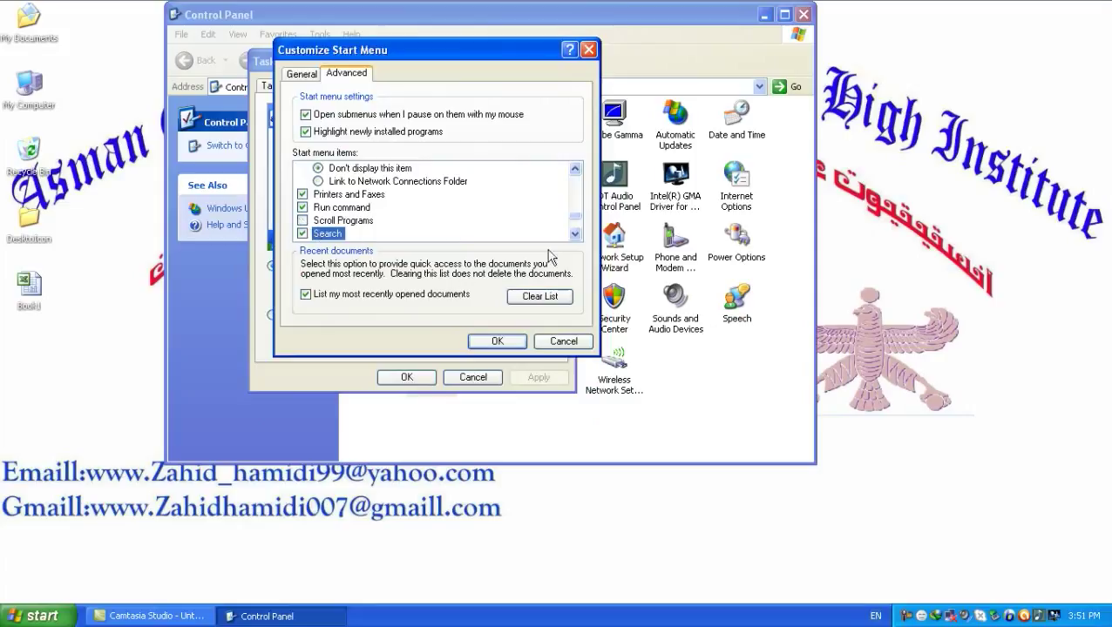
Check where Set Program Access and Defaults sits on the Start menu and highlight its entry in the items list.
{"action": "scroll", "coordinate": [588, 237], "scroll_direction": "down", "scroll_amount": 2}
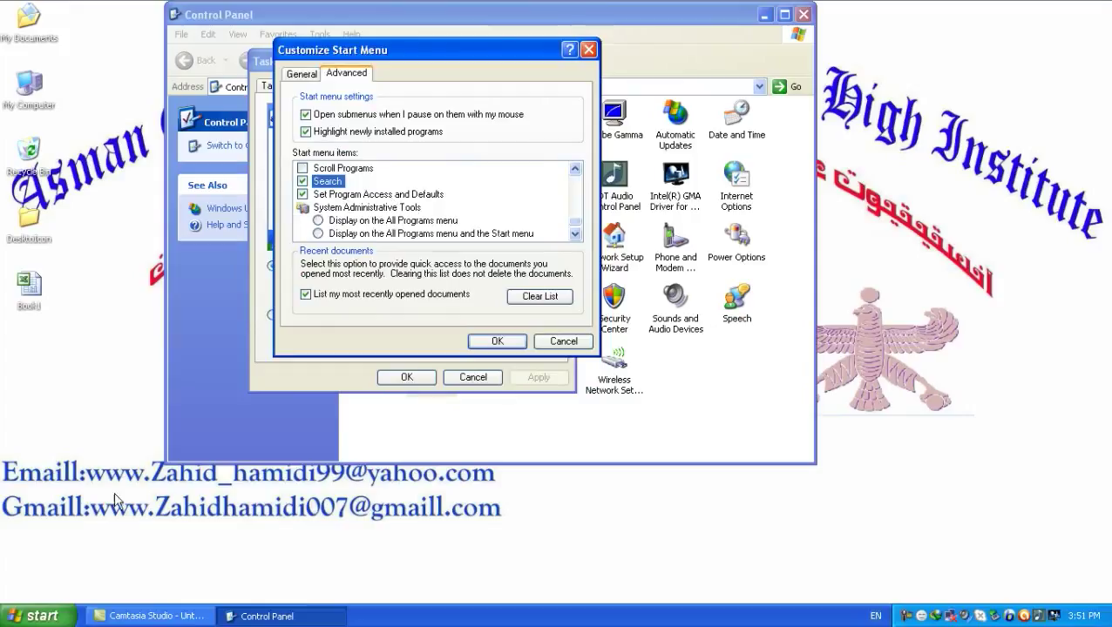
{"action": "left_click", "coordinate": [35, 619]}
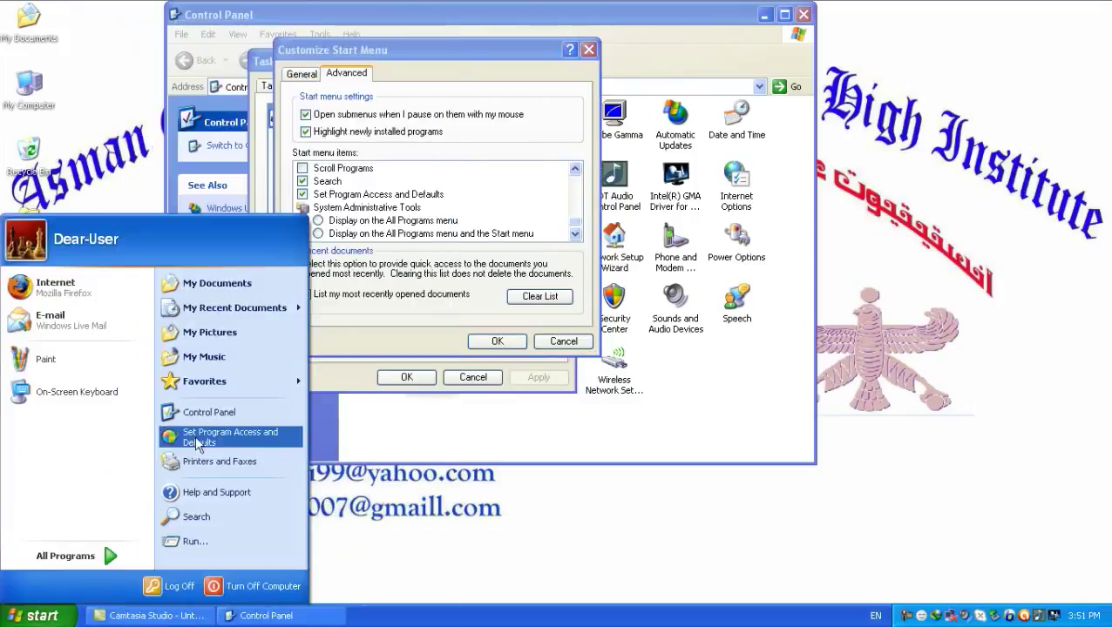
{"action": "left_click", "coordinate": [318, 198]}
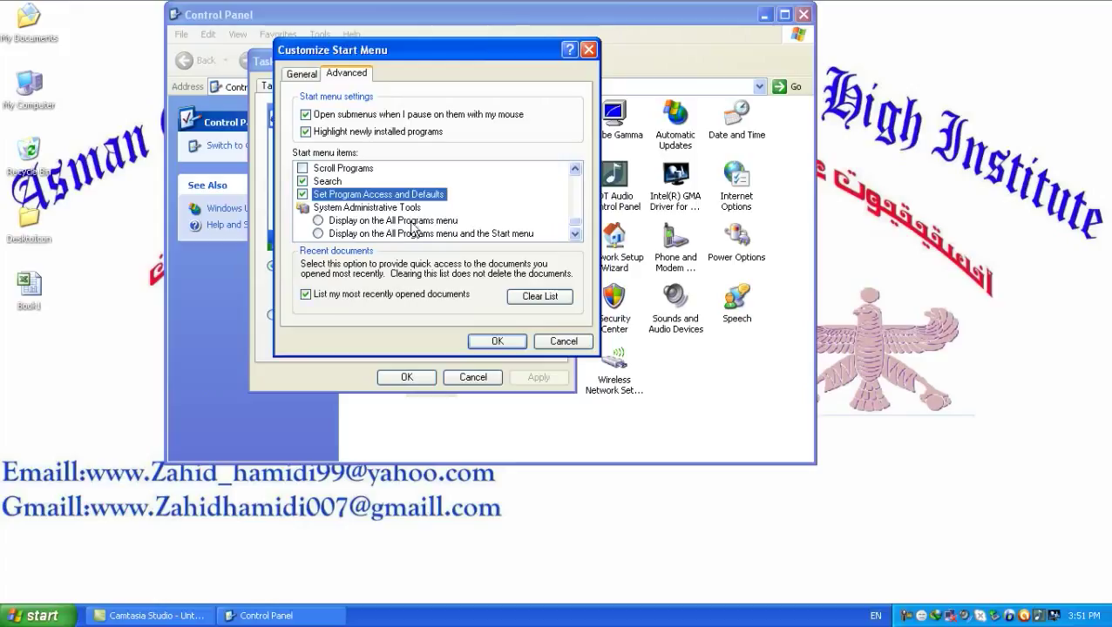
Set System Administrative Tools to Display on the All Programs menu, apply the change, and check for Administrative Tools under All Programs.
{"action": "left_click", "coordinate": [359, 223]}
{"action": "left_click", "coordinate": [497, 342]}
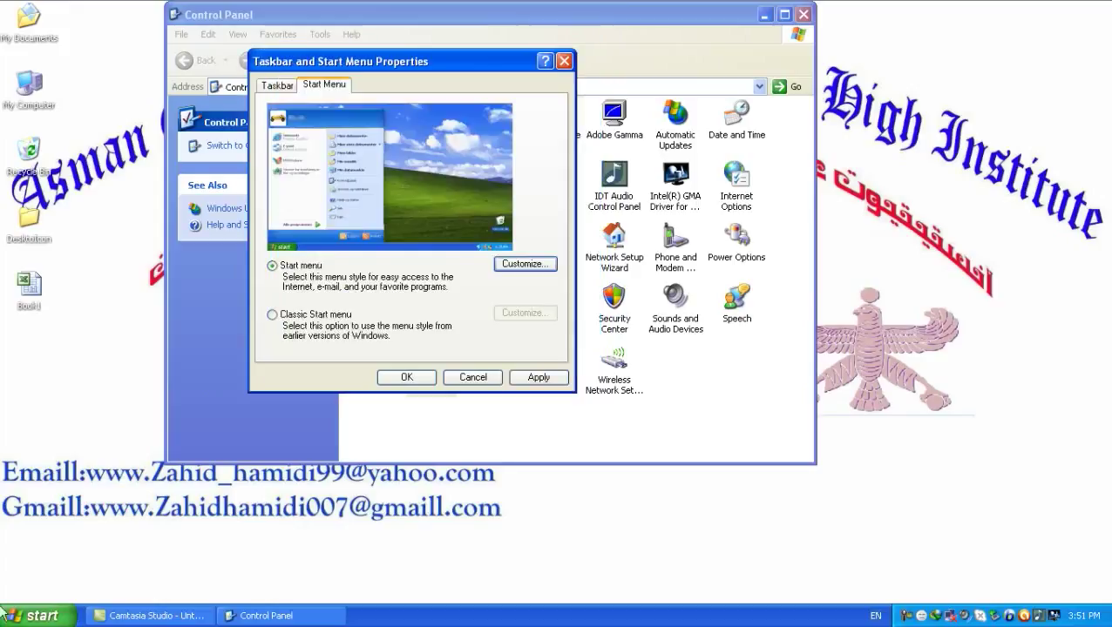
{"action": "left_click", "coordinate": [35, 616]}
{"action": "mouse_move", "coordinate": [84, 559]}
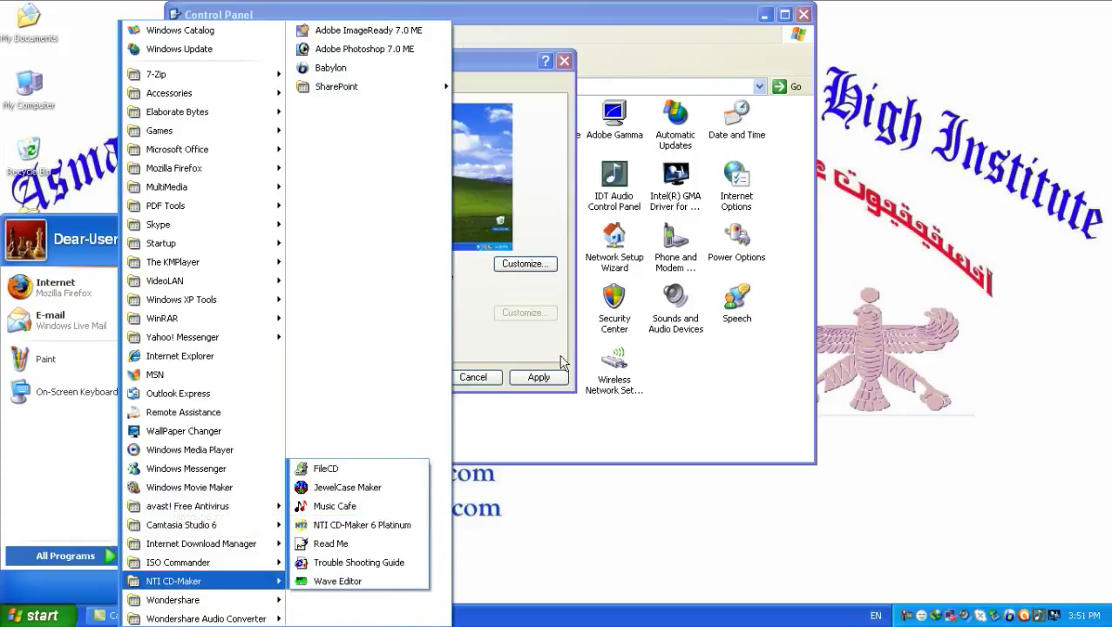
{"action": "left_click", "coordinate": [538, 377]}
{"action": "left_click", "coordinate": [34, 616]}
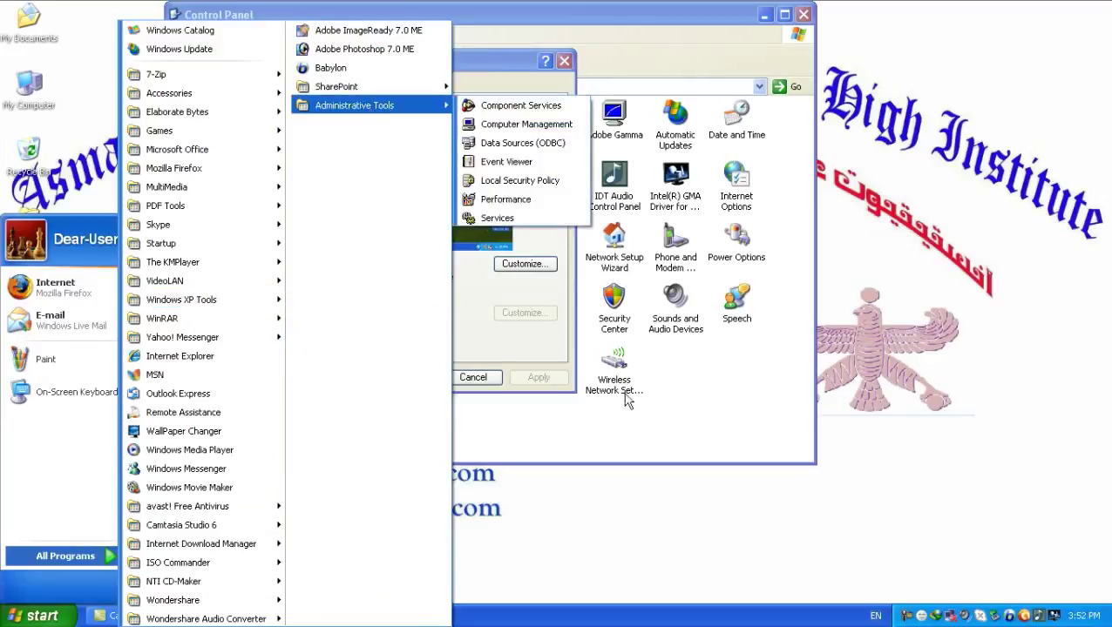
{"action": "left_click", "coordinate": [558, 347]}
Set System Administrative Tools to Don't display this item in the advanced Start menu options and confirm.
{"action": "left_click", "coordinate": [525, 263]}
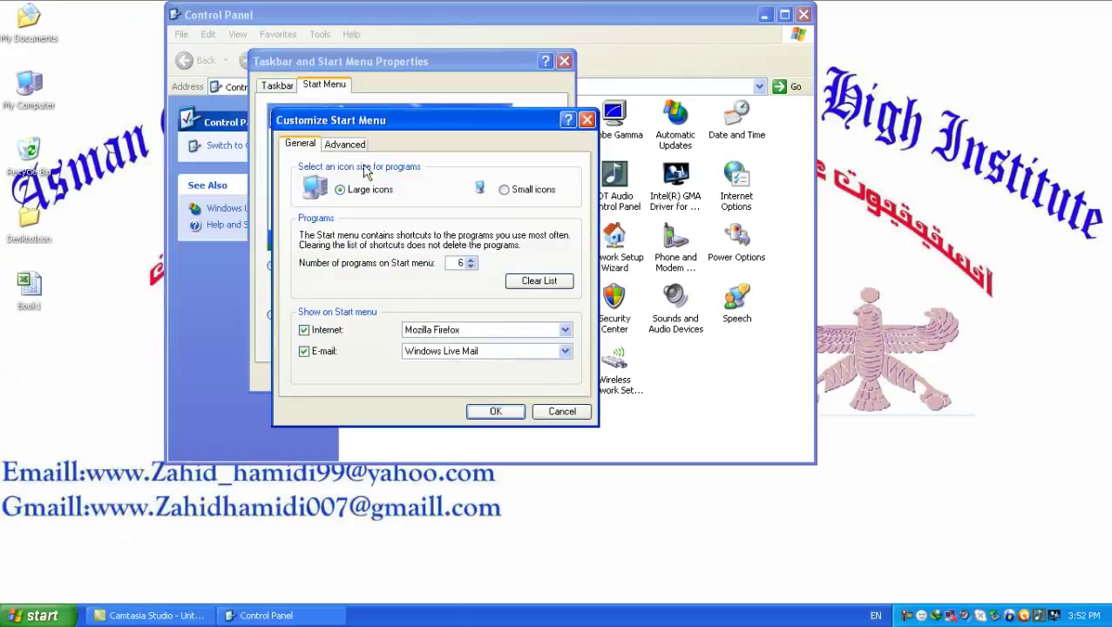
{"action": "left_click", "coordinate": [346, 145]}
{"action": "left_click_drag", "start_coordinate": [366, 120], "coordinate": [355, 52]}
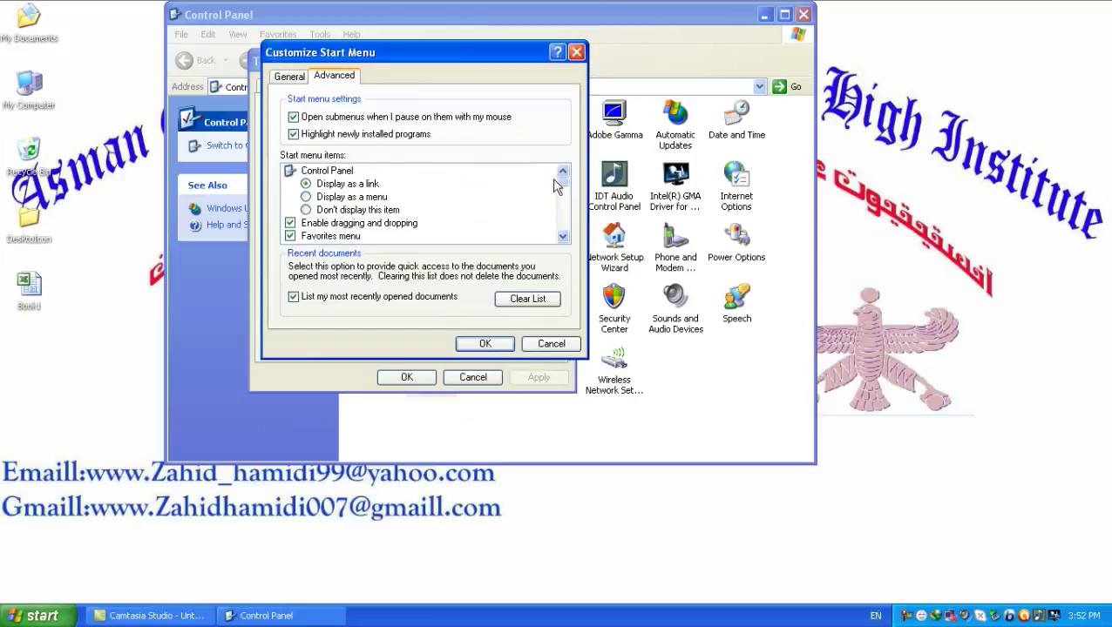
{"action": "left_click_drag", "start_coordinate": [562, 196], "coordinate": [509, 266]}
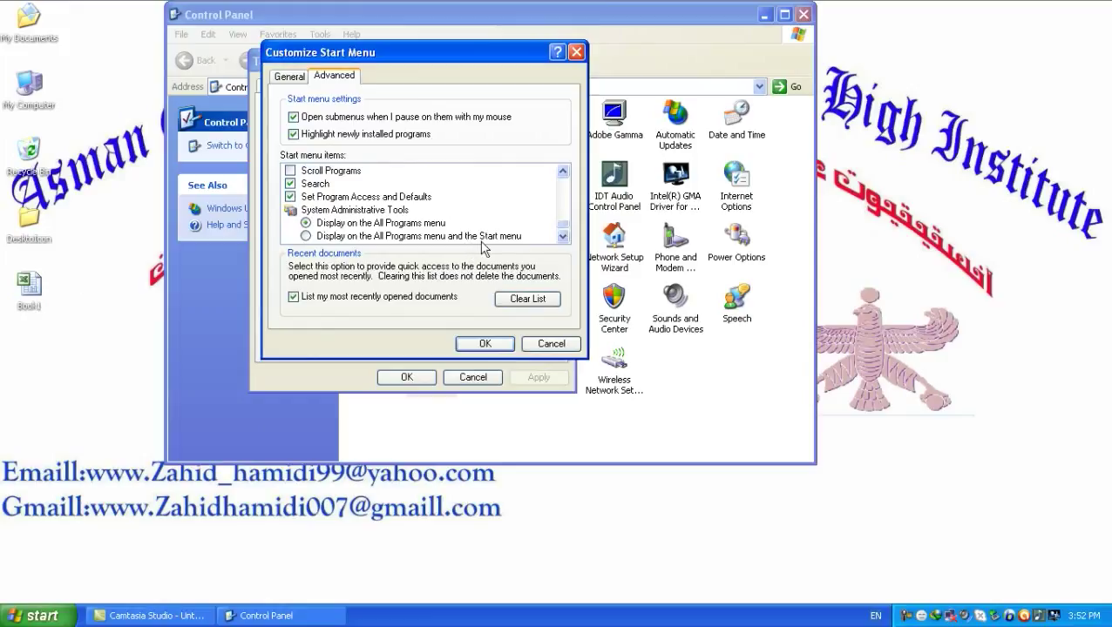
{"action": "left_click", "coordinate": [562, 237]}
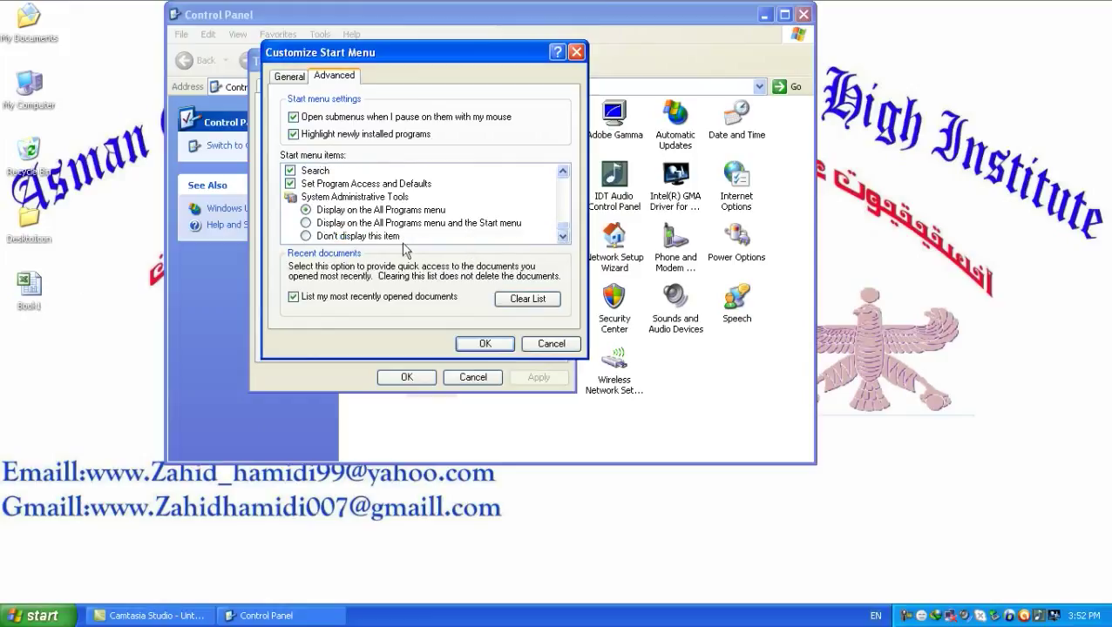
{"action": "left_click", "coordinate": [340, 236]}
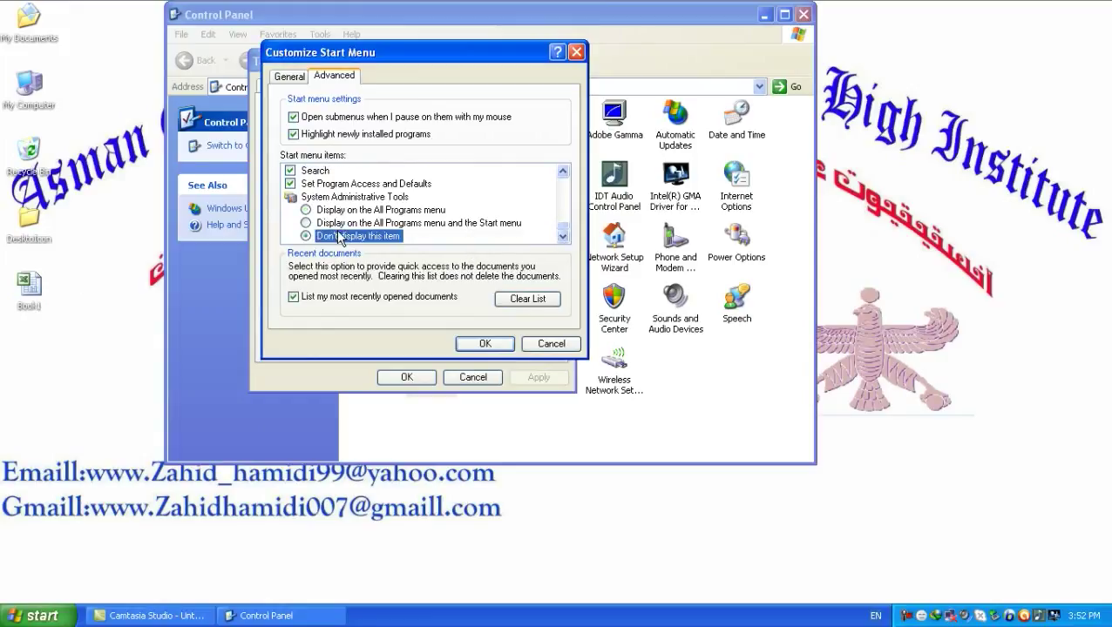
{"action": "left_click", "coordinate": [484, 344]}
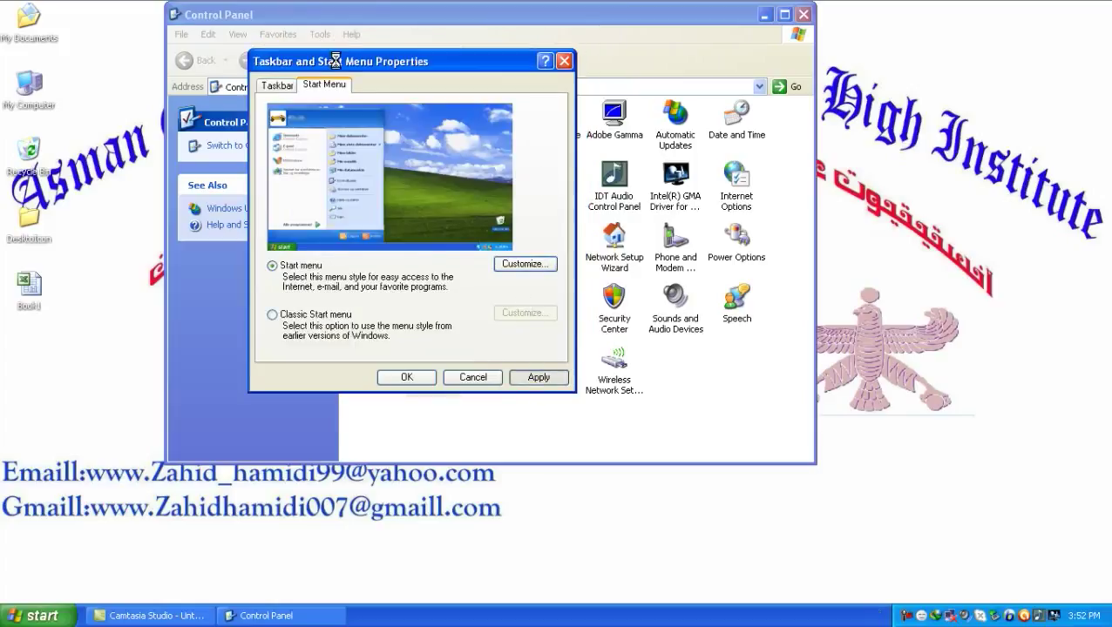
Reopen the advanced Start menu options, check the My Recent Documents list, and turn off Open submenus when I pause on them with my mouse.
{"action": "left_click", "coordinate": [531, 263]}
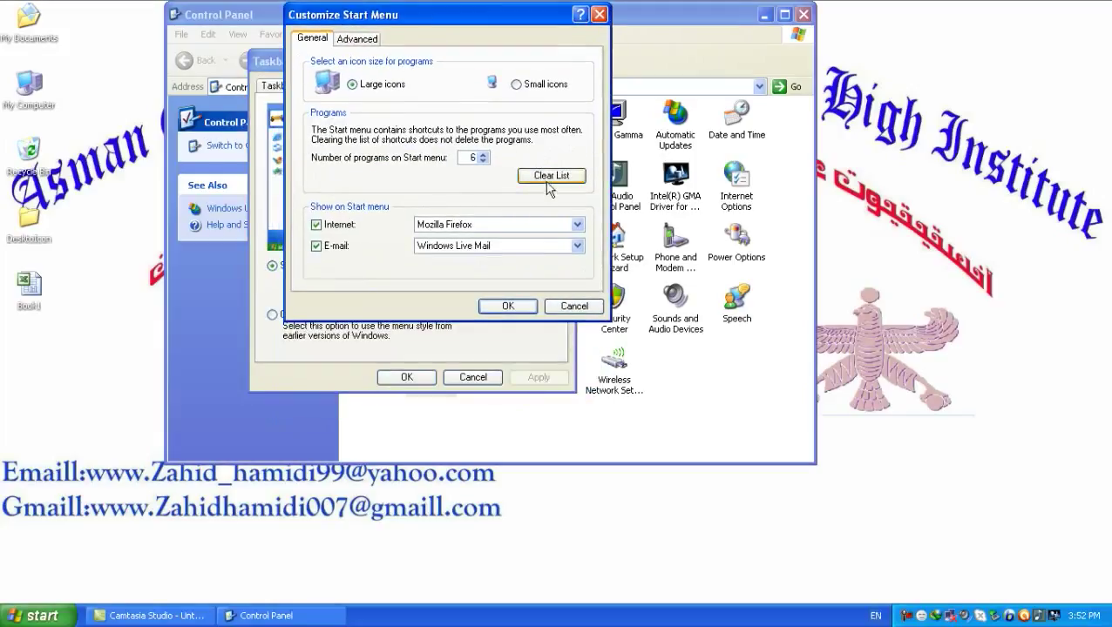
{"action": "left_click", "coordinate": [355, 40]}
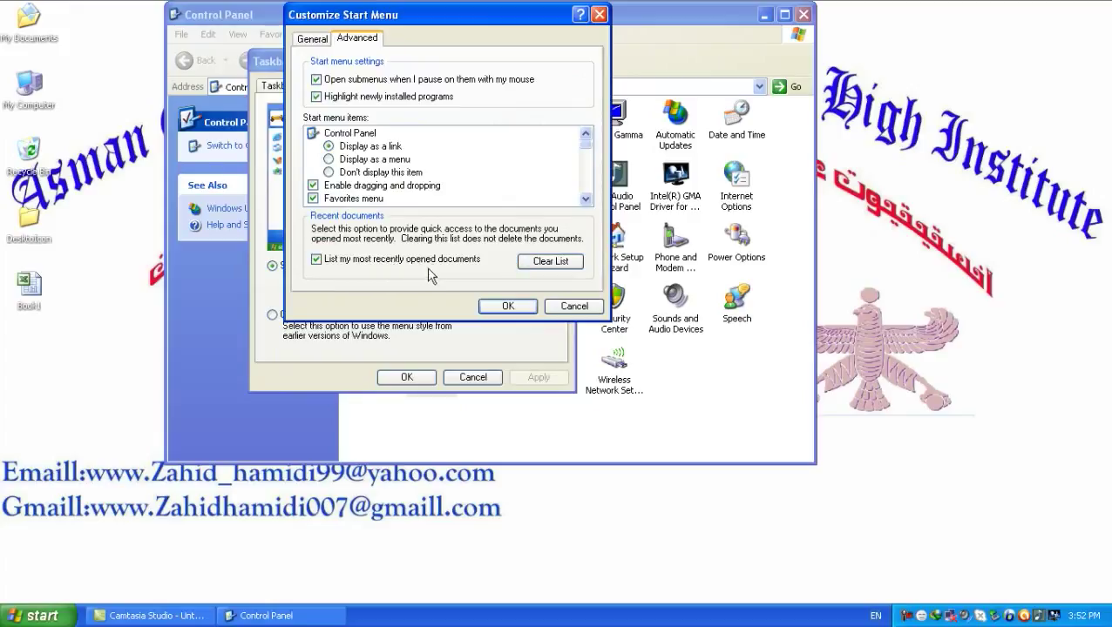
{"action": "left_click", "coordinate": [38, 613]}
{"action": "mouse_move", "coordinate": [254, 318]}
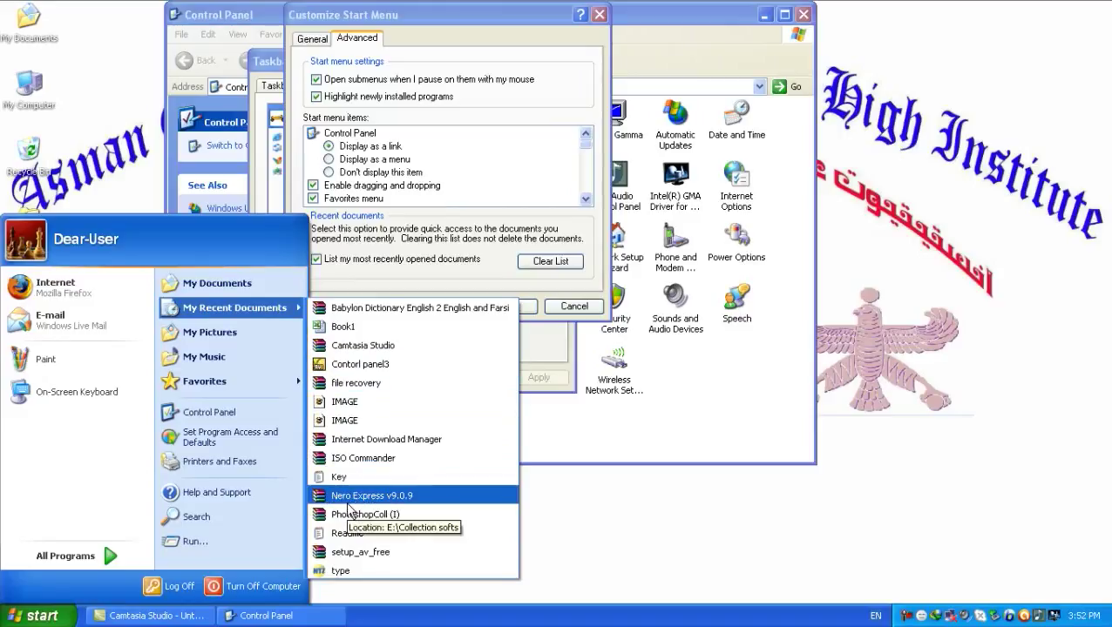
{"action": "left_click", "coordinate": [380, 82]}
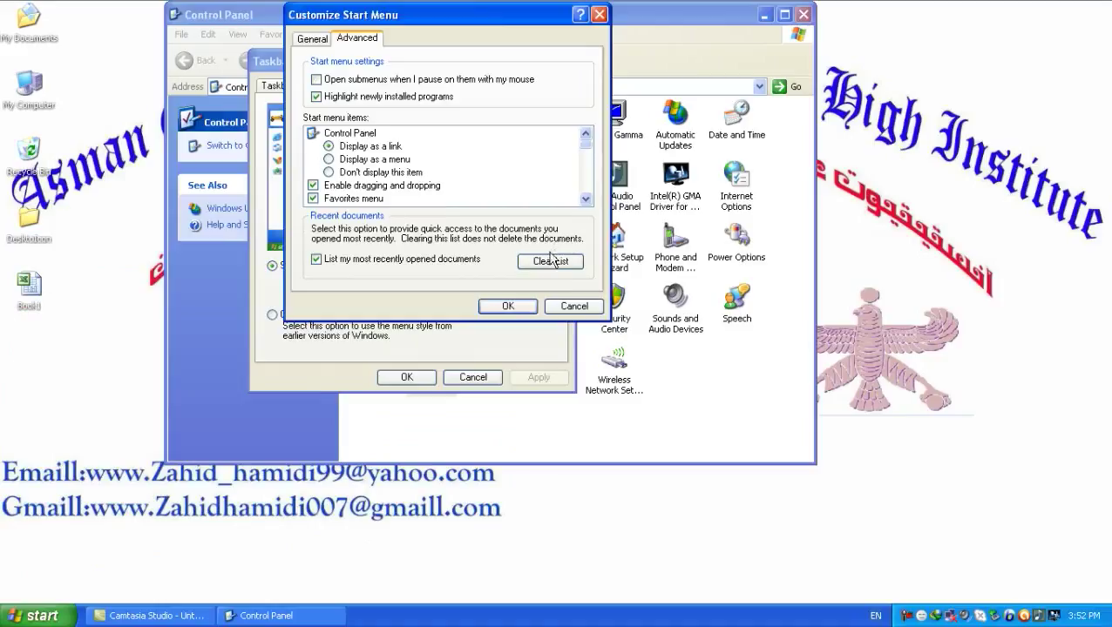
Open the Run dialog and check its list of previously entered commands.
{"action": "left_click", "coordinate": [42, 616]}
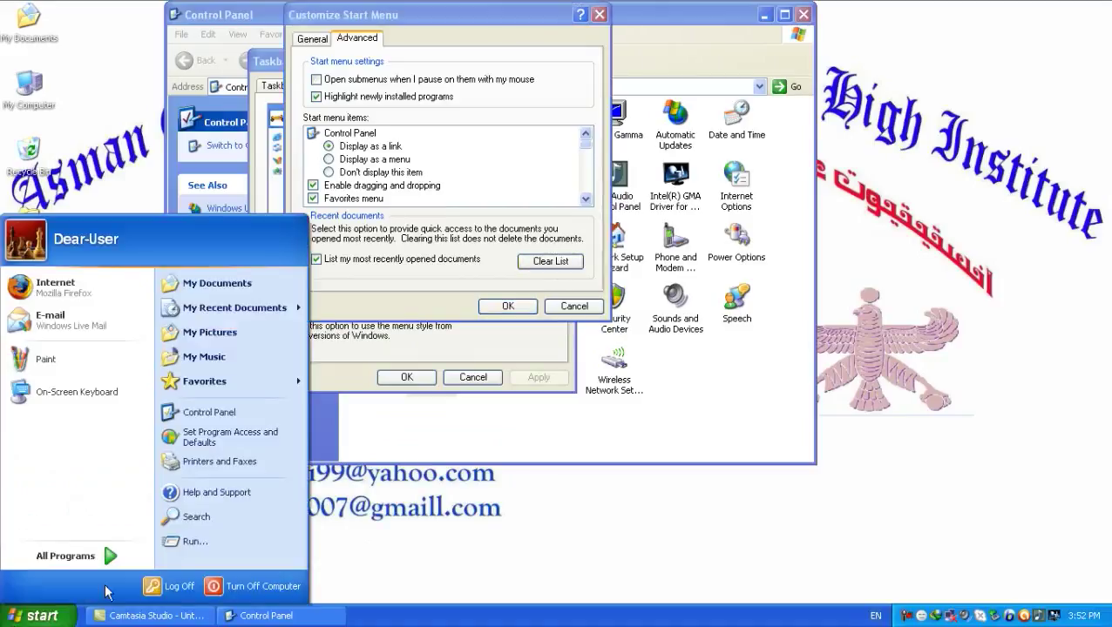
{"action": "left_click", "coordinate": [213, 543]}
{"action": "left_click", "coordinate": [265, 532]}
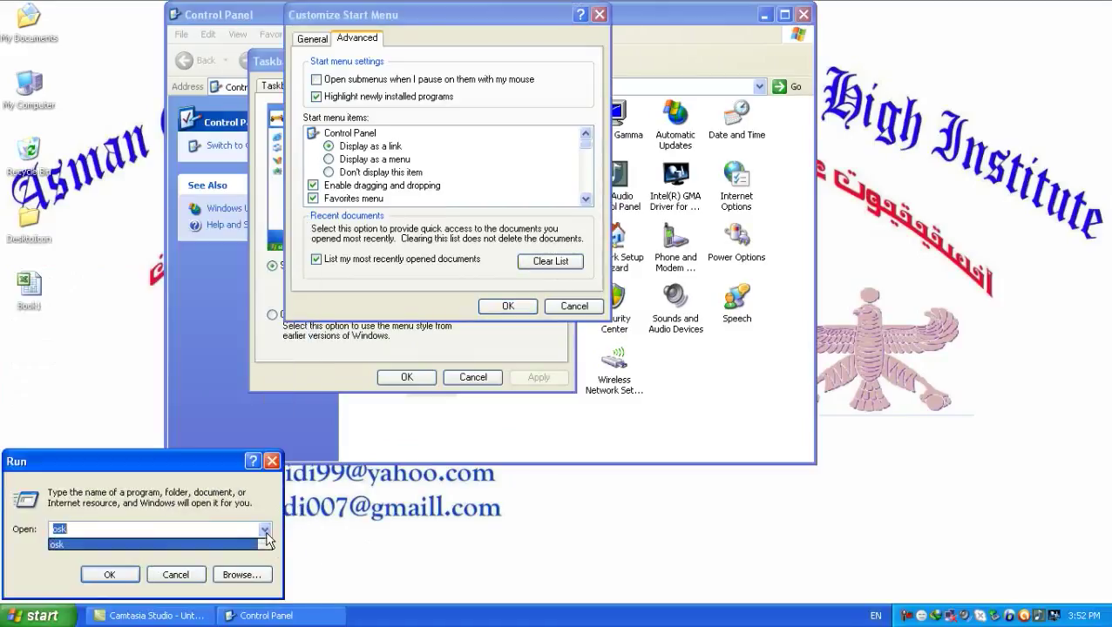
{"action": "left_click", "coordinate": [265, 532]}
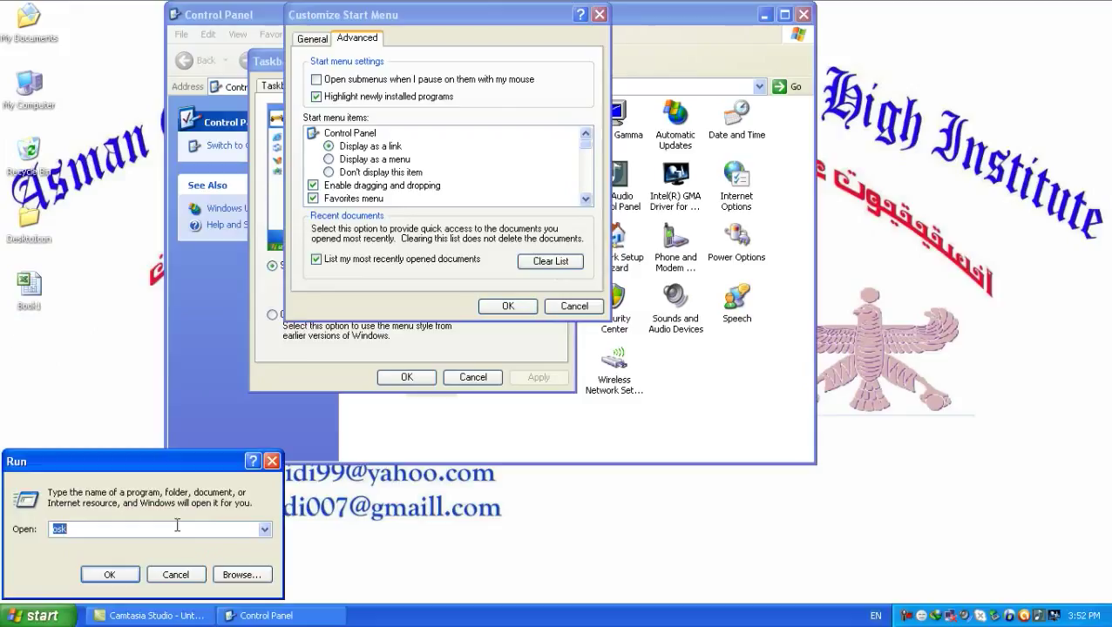
Launch Microsoft Word from the Run dialog, dismiss the activation wizard, and close Word.
{"action": "type", "text": "qu"}
{"action": "key", "text": "BackSpace"}
{"action": "key", "text": "BackSpace"}
{"action": "key", "text": "BackSpace"}
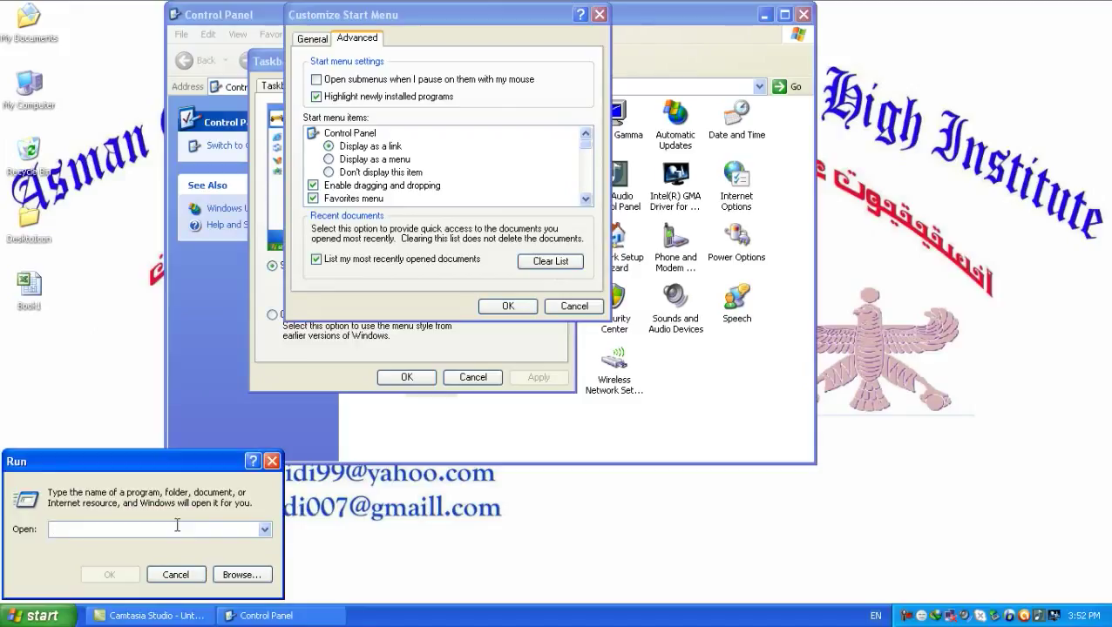
{"action": "type", "text": "wub"}
{"action": "key", "text": "Return"}
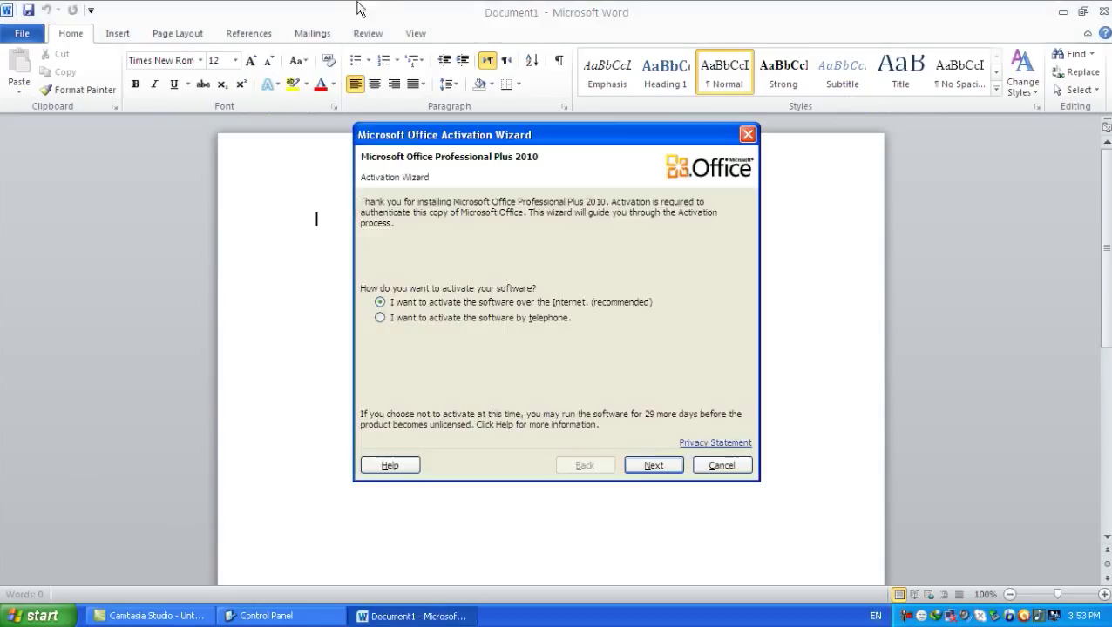
{"action": "left_click", "coordinate": [747, 134]}
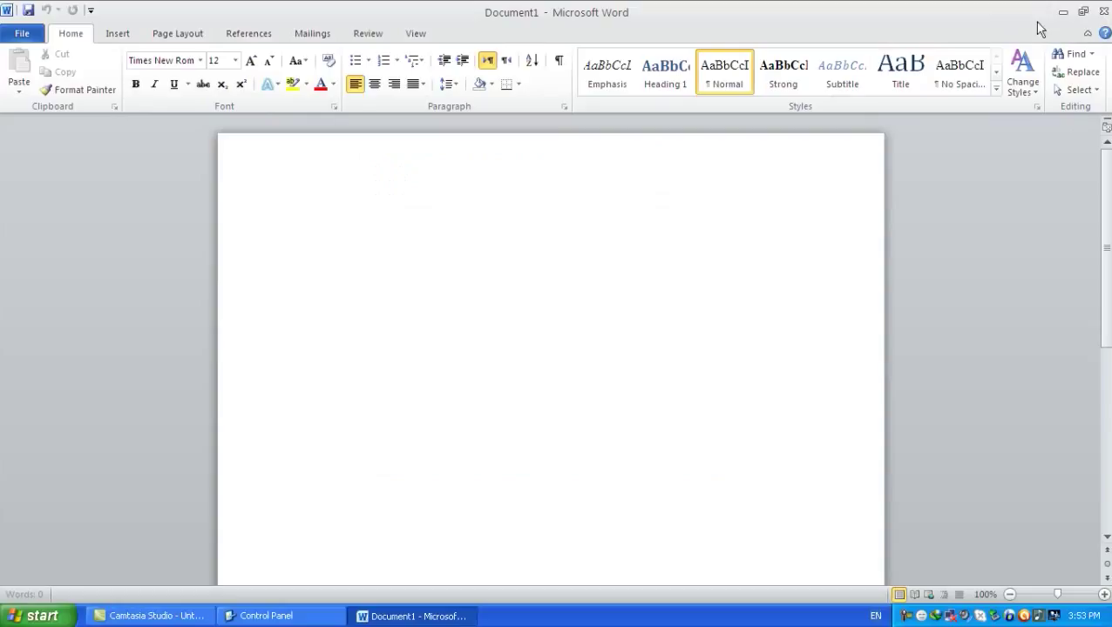
{"action": "left_click", "coordinate": [1102, 11]}
Run the command excel, dismiss the activation wizard, and close Excel.
{"action": "left_click", "coordinate": [42, 616]}
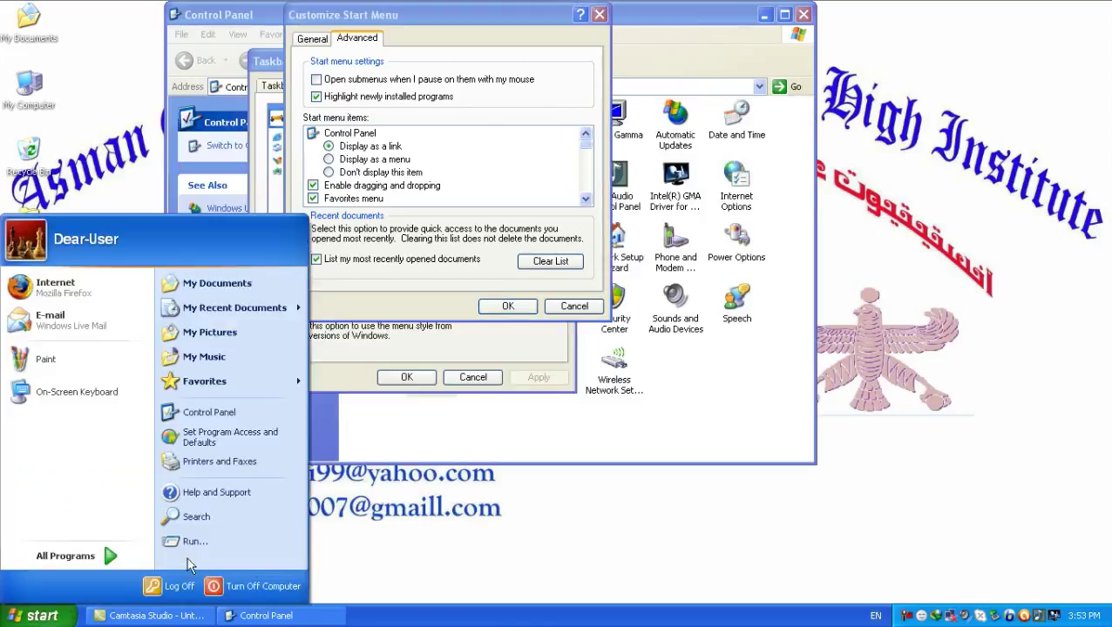
{"action": "left_click", "coordinate": [191, 541]}
{"action": "type", "text": "excel"}
{"action": "key", "text": "Return"}
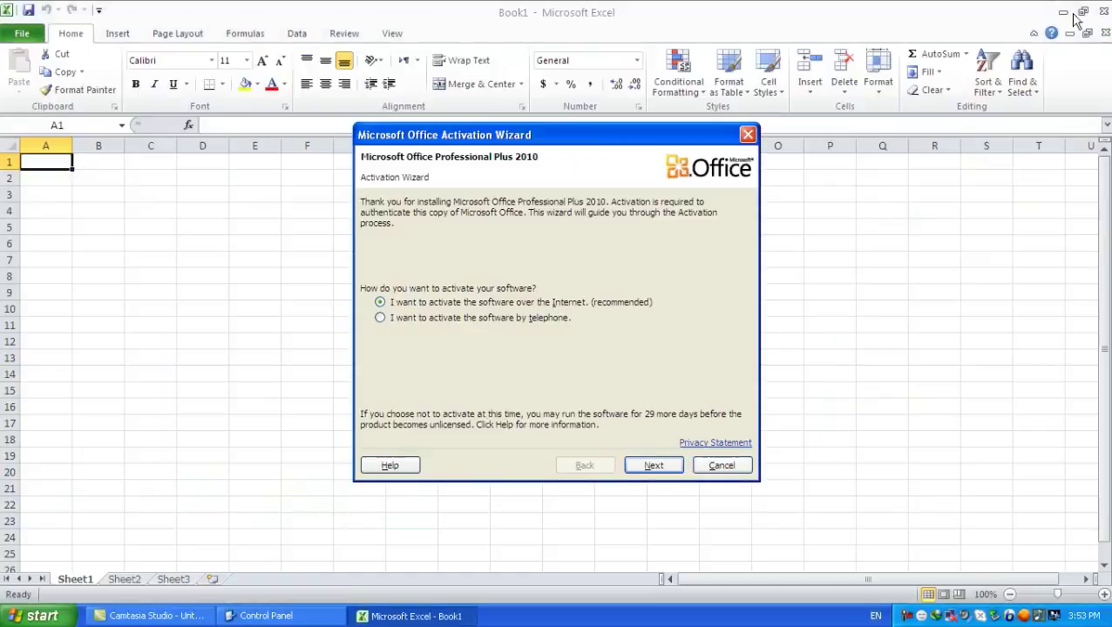
{"action": "left_click", "coordinate": [746, 134]}
{"action": "left_click", "coordinate": [1102, 11]}
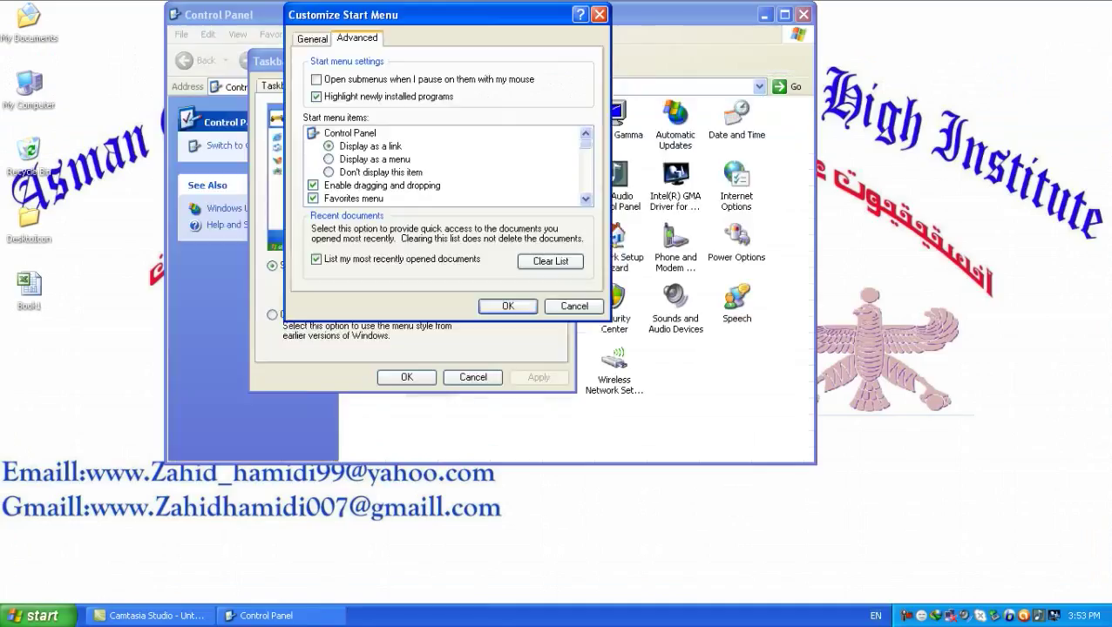
Run the command mspaint to launch Paint and close it again.
{"action": "left_click", "coordinate": [61, 612]}
{"action": "left_click", "coordinate": [202, 544]}
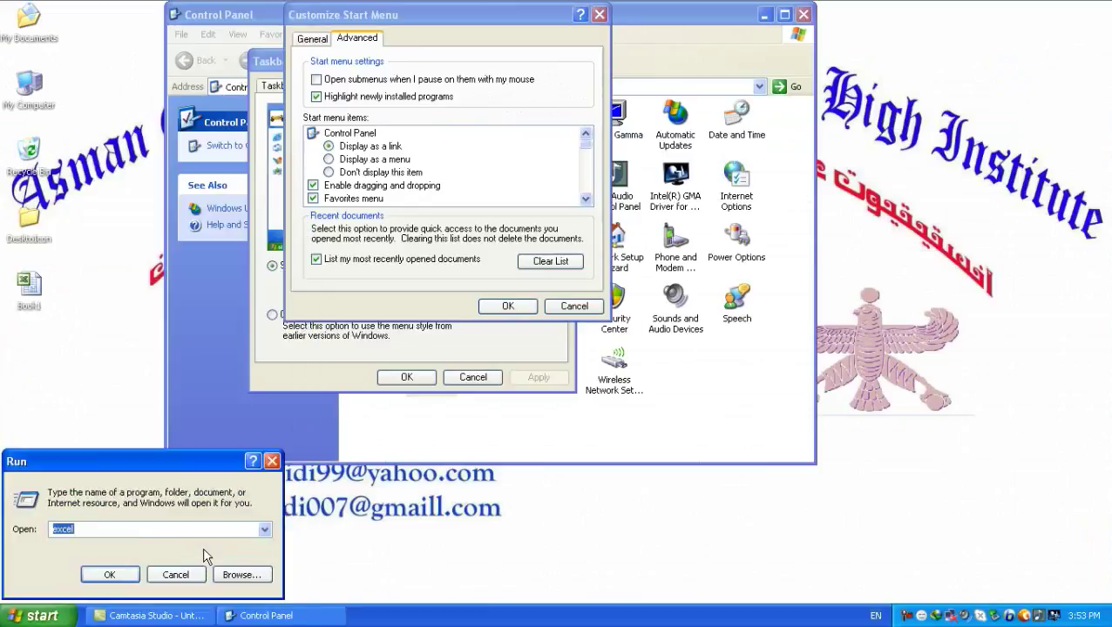
{"action": "key", "text": "BackSpace"}
{"action": "type", "text": "mspaint"}
{"action": "key", "text": "Return"}
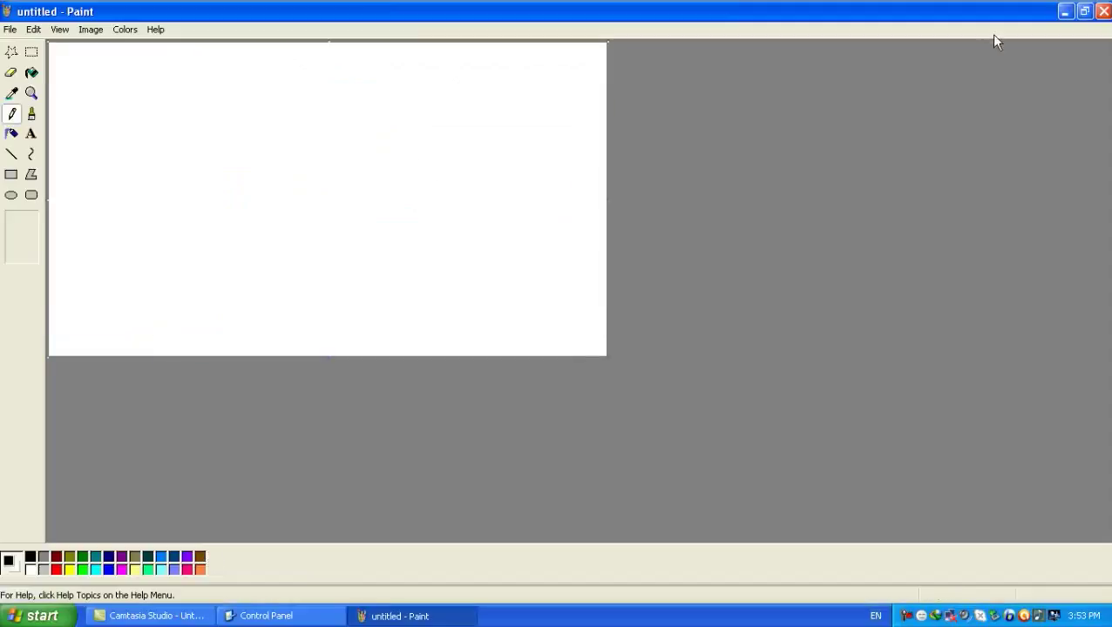
{"action": "left_click", "coordinate": [1104, 11]}
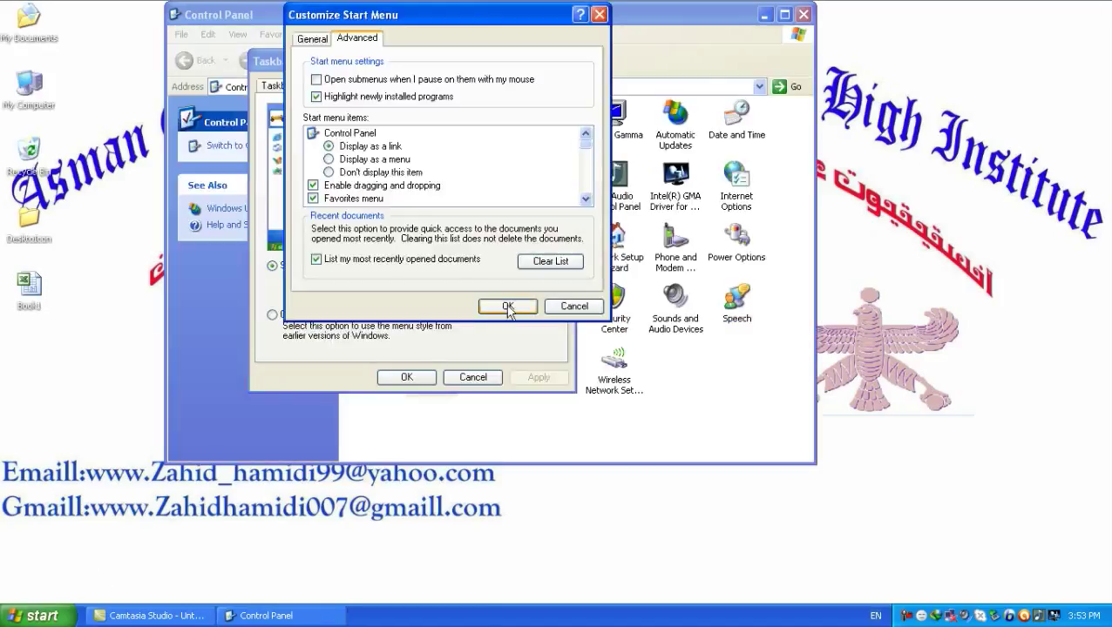
Examine the Run dialog's command history for the recently launched programs and cancel the dialog.
{"action": "left_click", "coordinate": [38, 616]}
{"action": "left_click", "coordinate": [65, 556]}
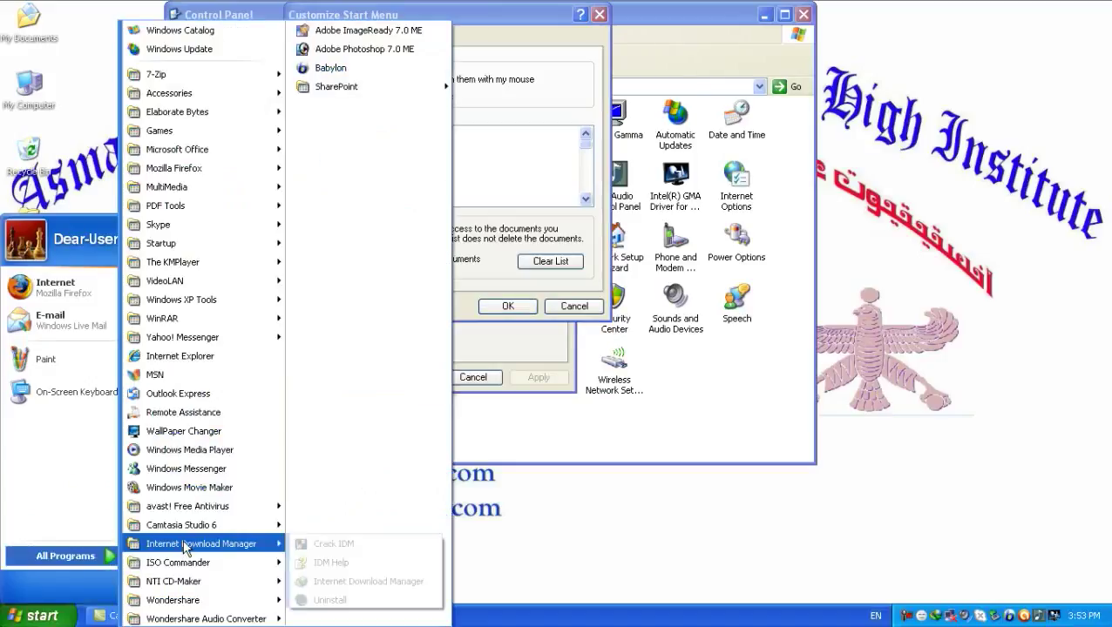
{"action": "left_click", "coordinate": [177, 536]}
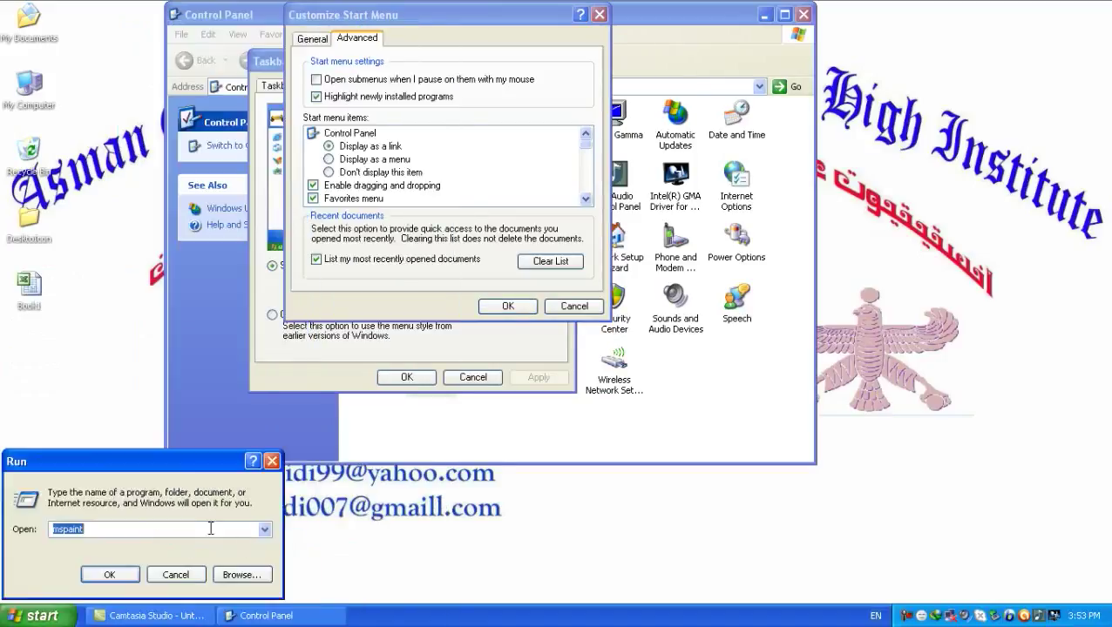
{"action": "left_click", "coordinate": [265, 531]}
{"action": "left_click", "coordinate": [265, 531]}
{"action": "left_click", "coordinate": [156, 577]}
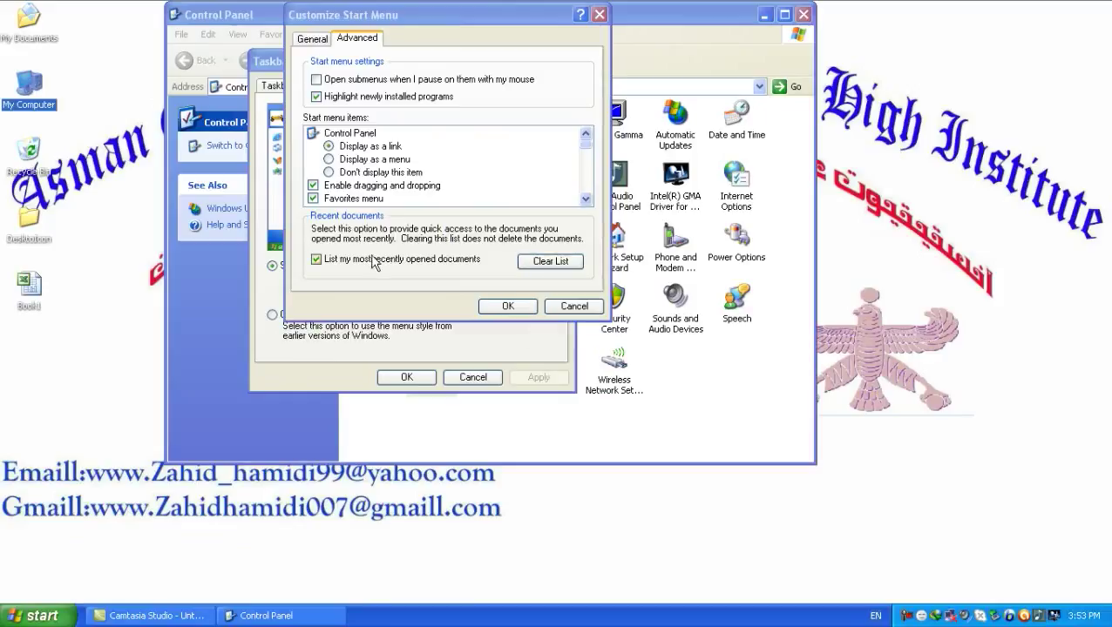
Clear the recent documents list in the advanced Start menu options and apply the change.
{"action": "left_click_drag", "start_coordinate": [387, 14], "coordinate": [455, 6]}
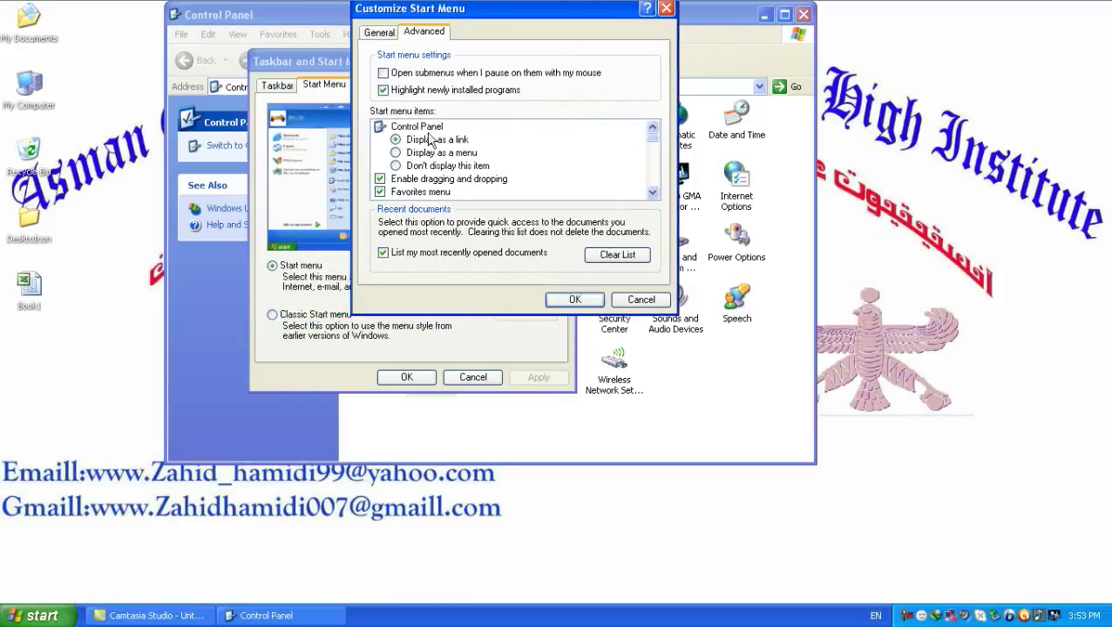
{"action": "left_click", "coordinate": [641, 254]}
{"action": "left_click", "coordinate": [573, 299]}
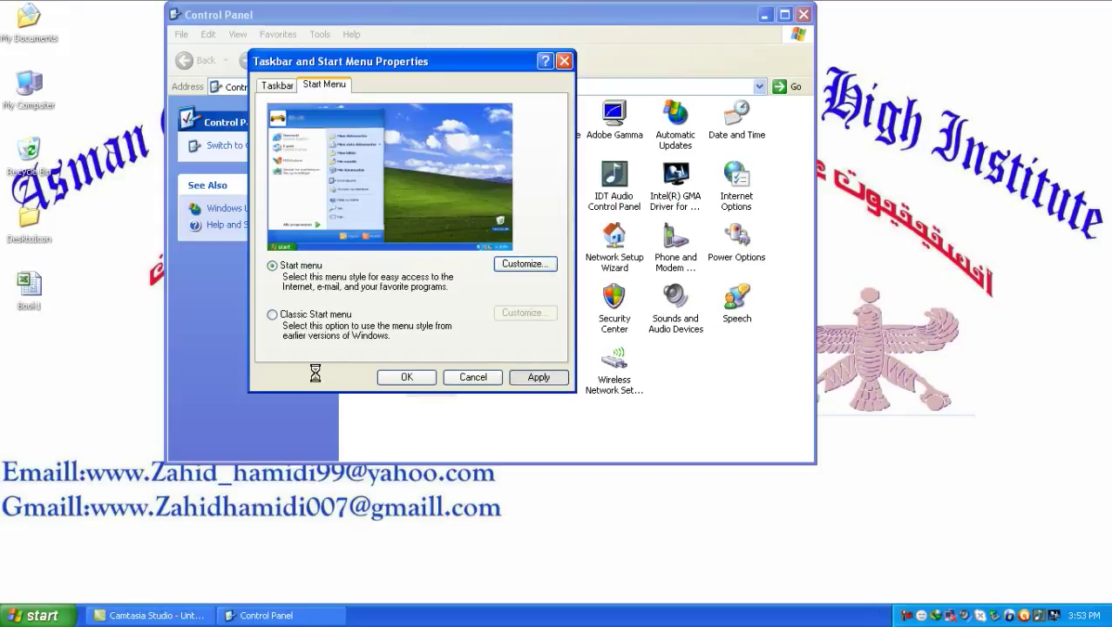
Check the Run dialog's command history and the My Recent Documents submenu on the Start menu.
{"action": "left_click", "coordinate": [40, 616]}
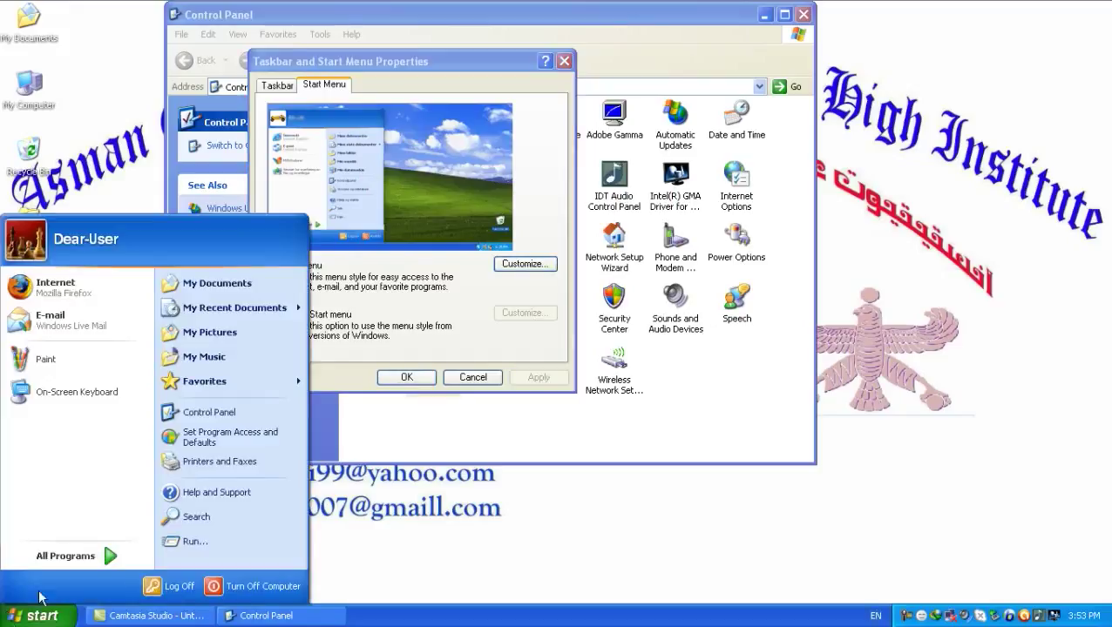
{"action": "left_click", "coordinate": [177, 540]}
{"action": "left_click", "coordinate": [264, 530]}
{"action": "left_click", "coordinate": [264, 529]}
{"action": "left_click", "coordinate": [264, 530]}
{"action": "left_click", "coordinate": [264, 530]}
{"action": "left_click", "coordinate": [175, 575]}
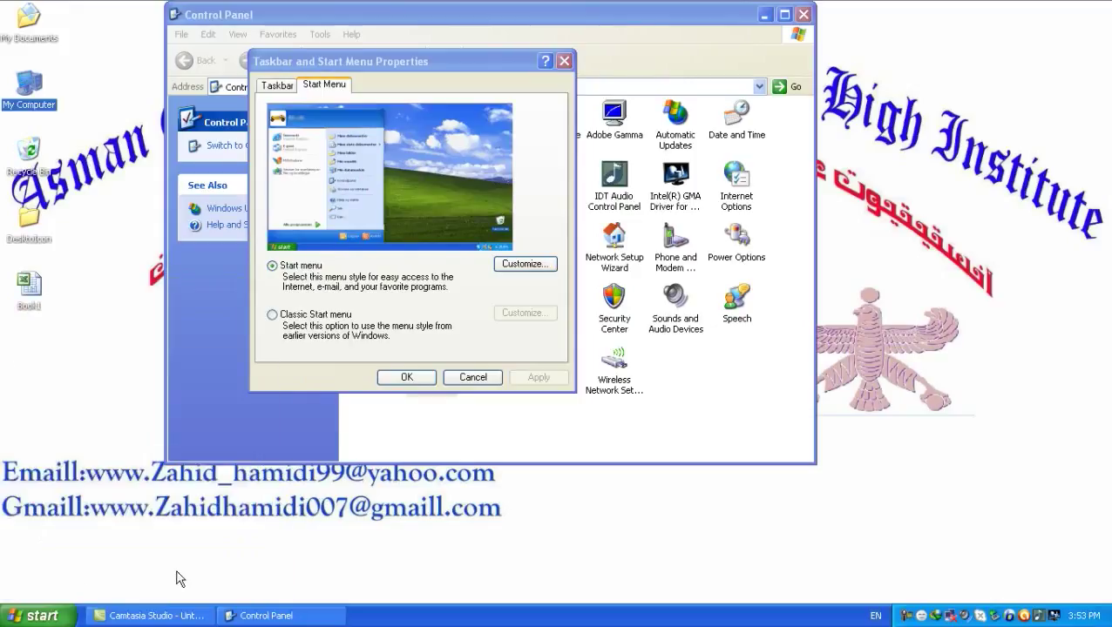
{"action": "left_click", "coordinate": [30, 617]}
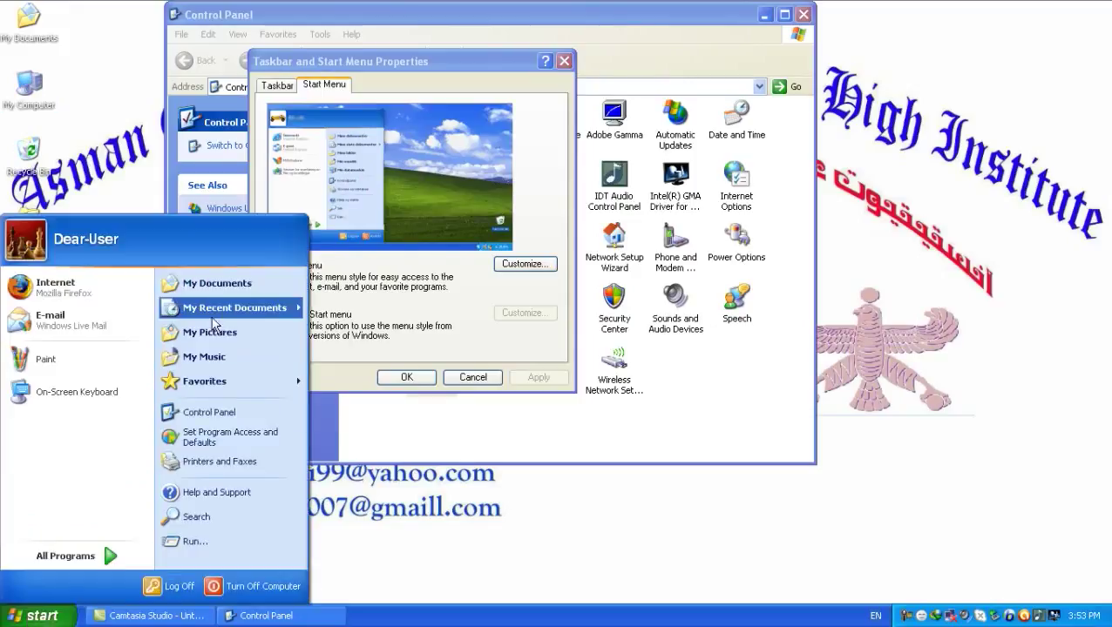
{"action": "mouse_move", "coordinate": [301, 312]}
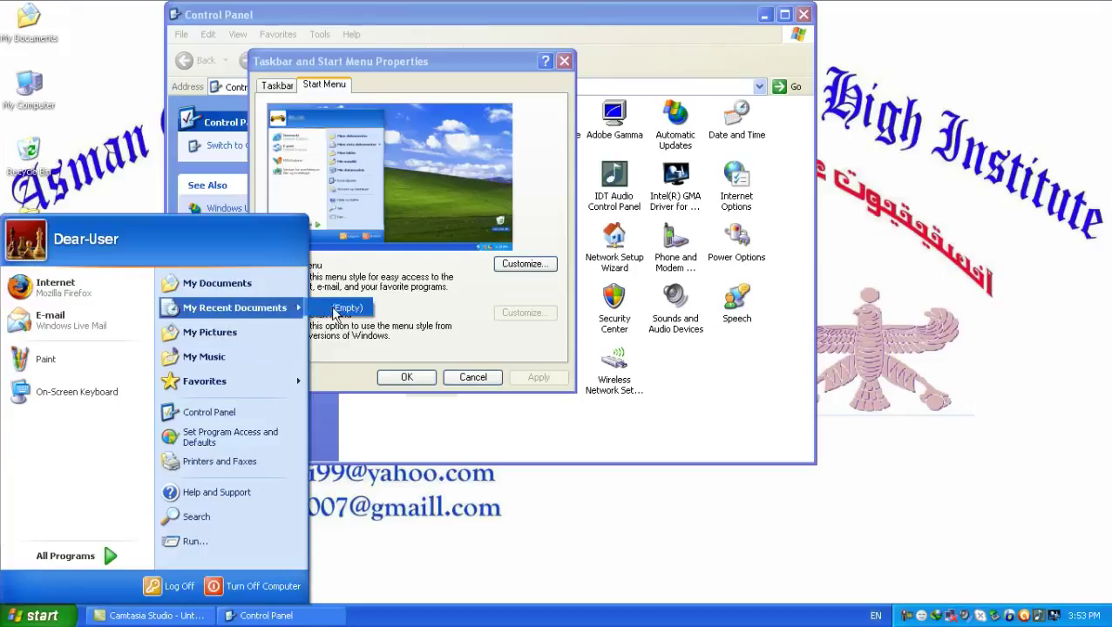
Close Control Panel and the Taskbar and Start Menu Properties dialog.
{"action": "left_click", "coordinate": [474, 377]}
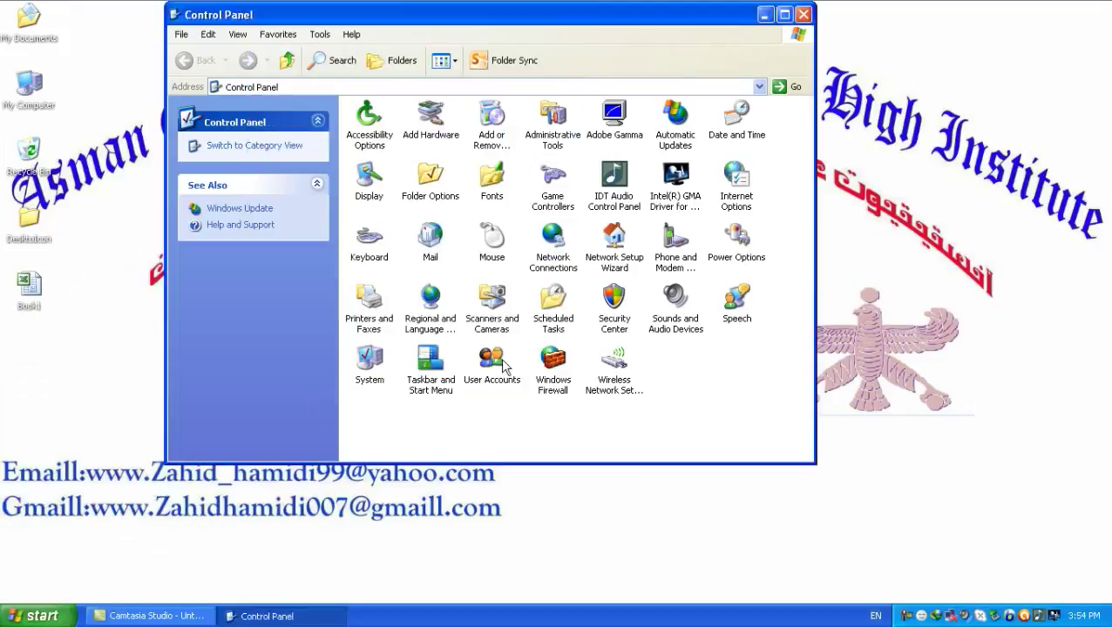
{"action": "left_click", "coordinate": [803, 14]}
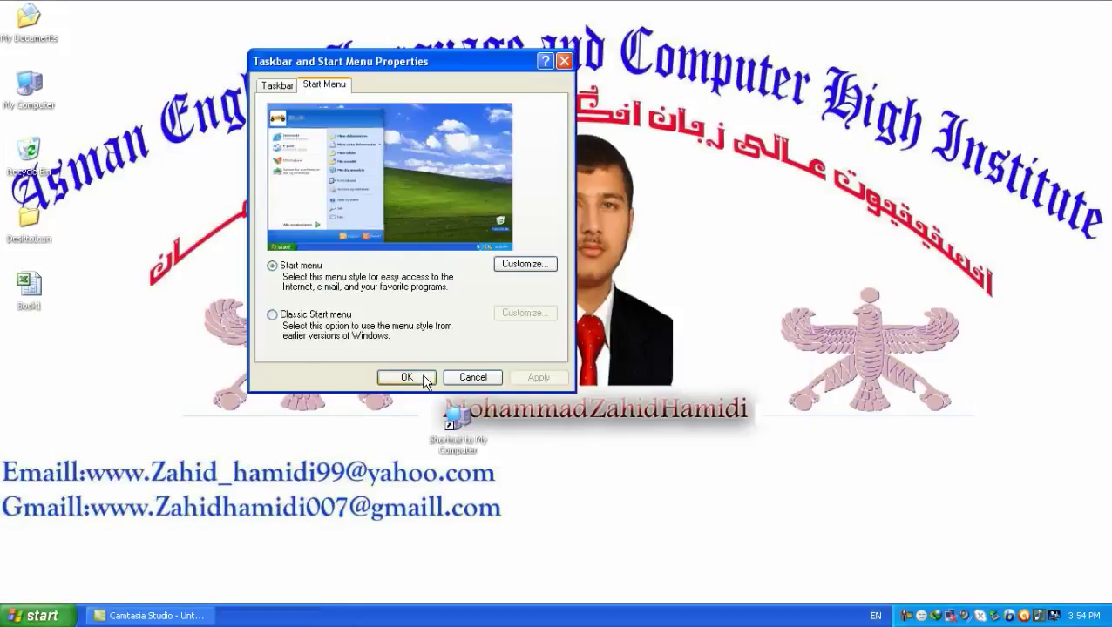
{"action": "key", "text": "super+d"}
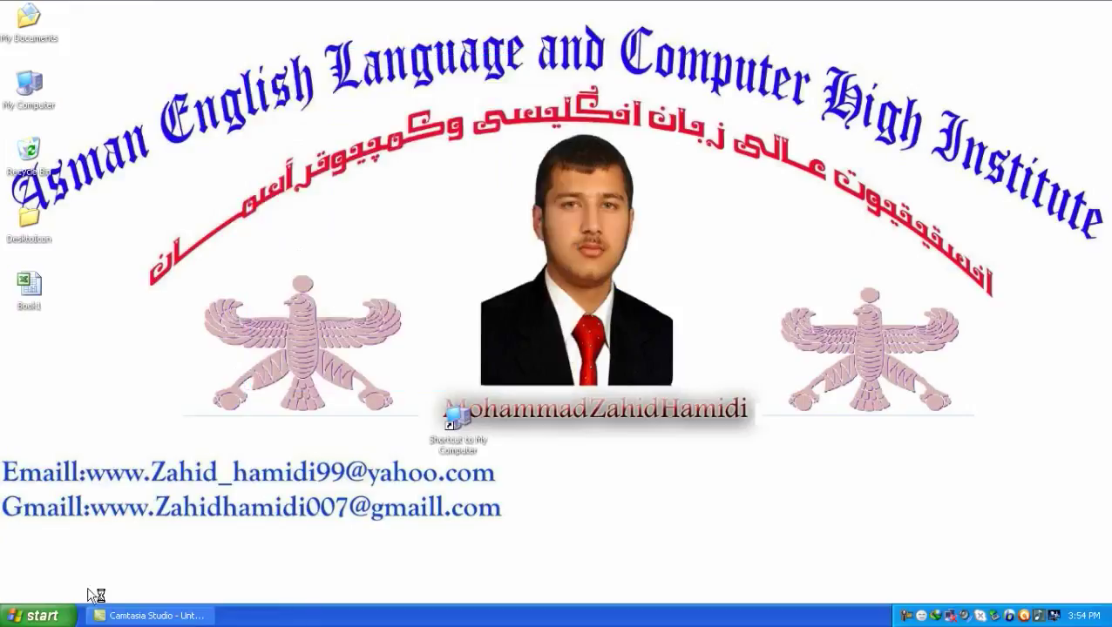
Launch Microsoft Word through the Run dialog with the command winword and dismiss the Office Activation Wizard.
{"action": "left_click", "coordinate": [39, 616]}
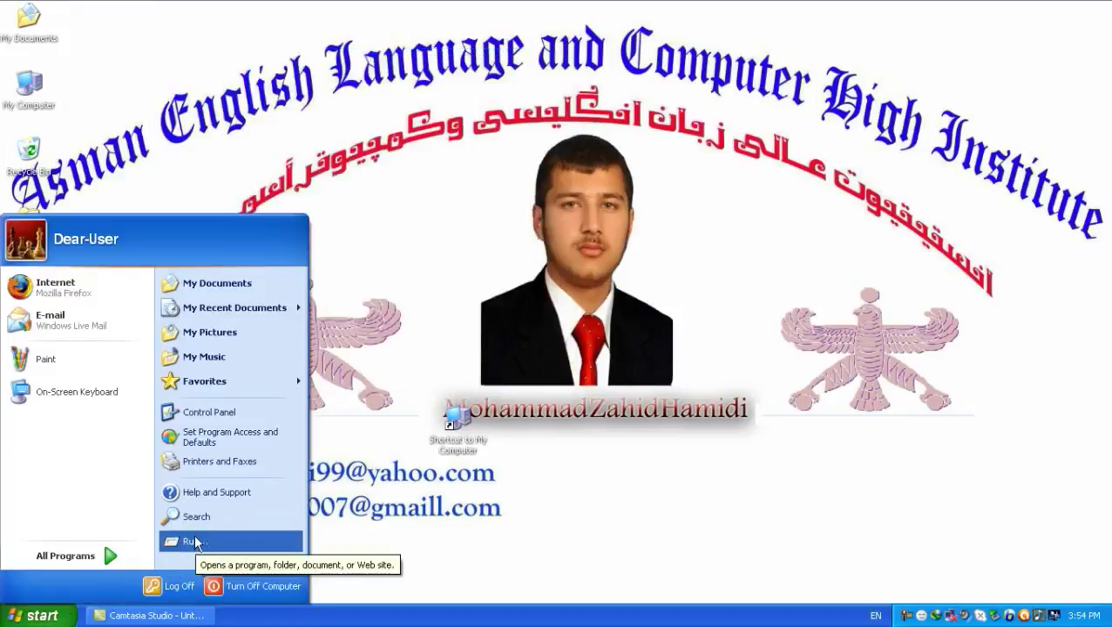
{"action": "left_click", "coordinate": [193, 534]}
{"action": "type", "text": "winwrod"}
{"action": "key", "text": "Return"}
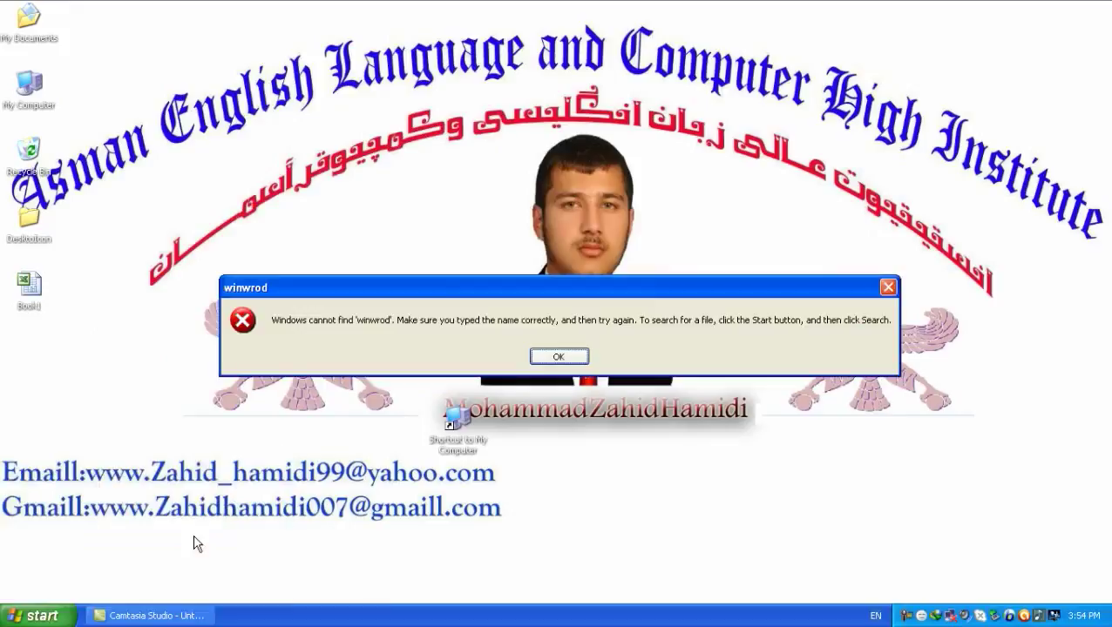
{"action": "key", "text": "Return"}
{"action": "type", "text": "winword"}
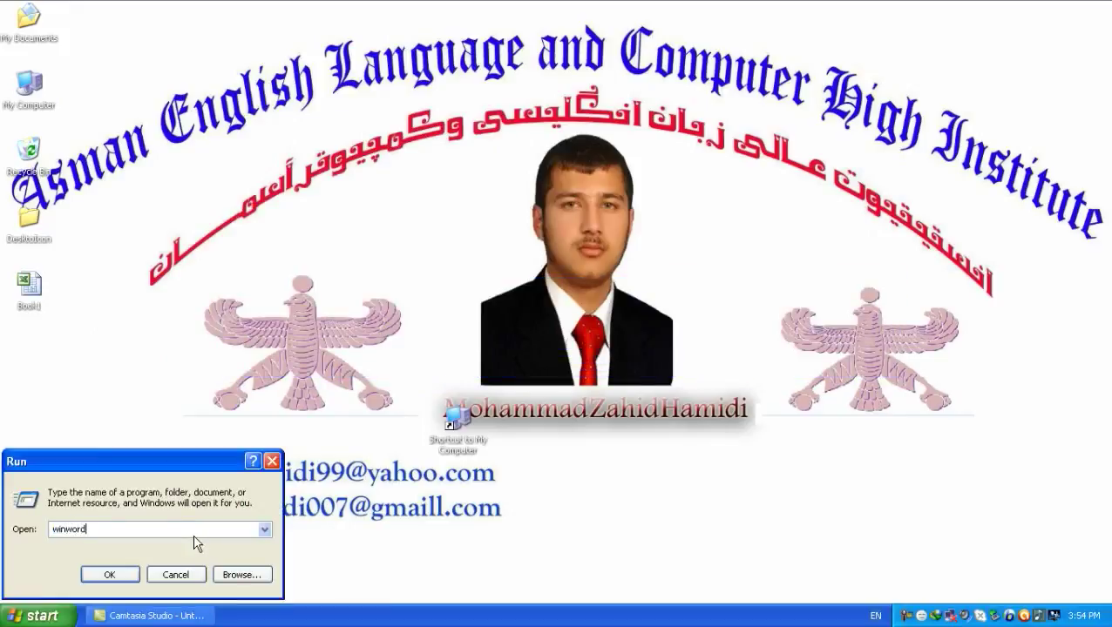
{"action": "key", "text": "Return"}
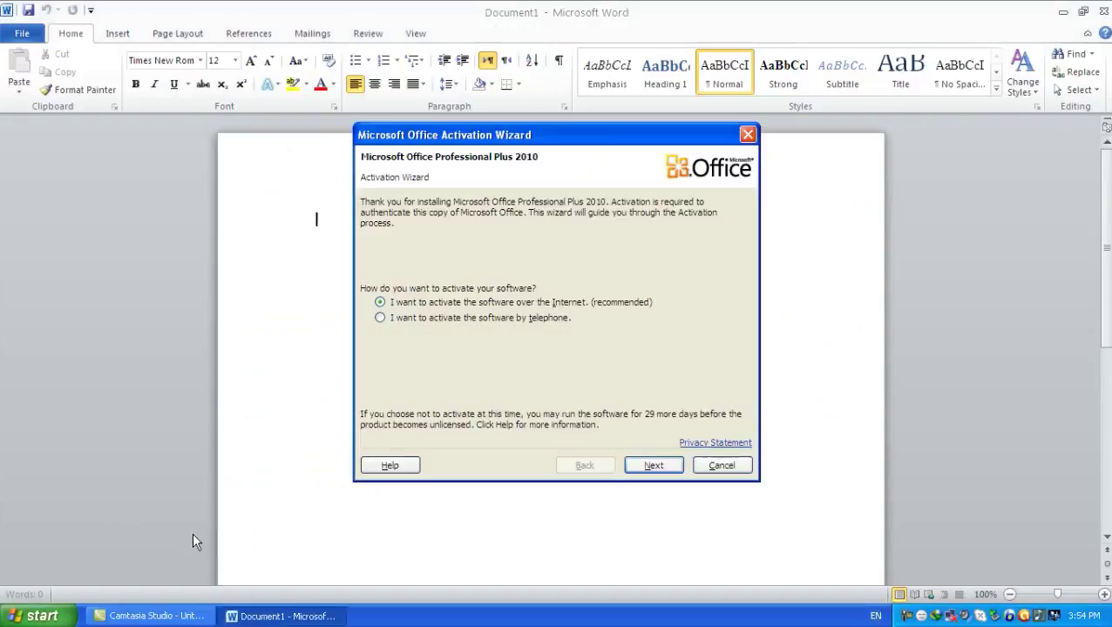
{"action": "left_click", "coordinate": [747, 134]}
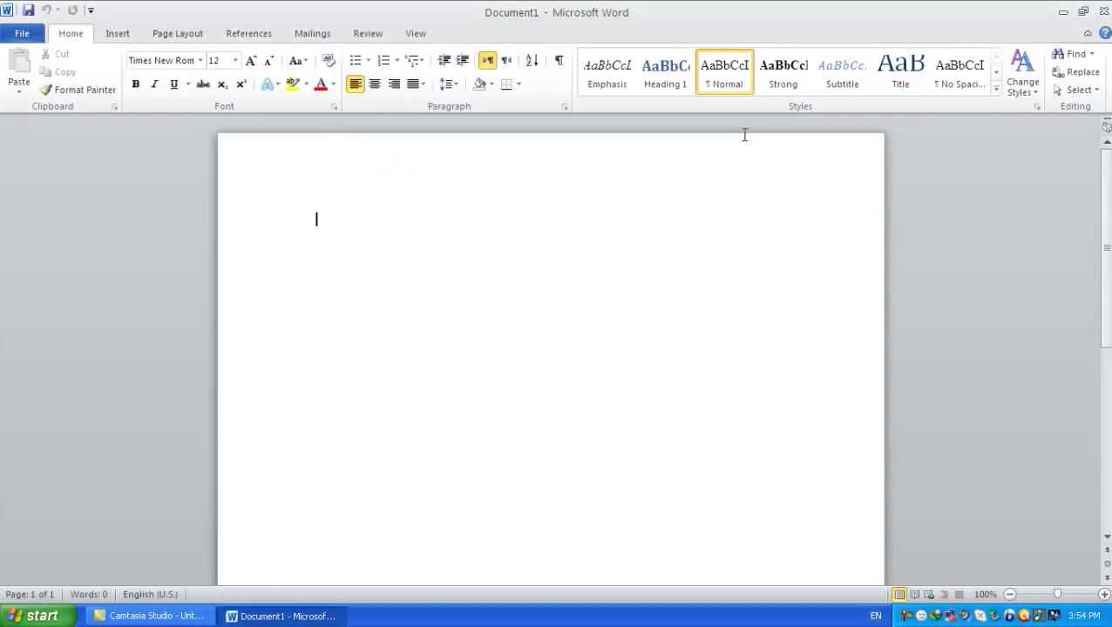
Enter the heading "Afghanistan" in the blank Word document and generate random sample paragraphs below it.
{"action": "type", "text": "Afghan"}
{"action": "key", "text": "BackSpace"}
{"action": "key", "text": "BackSpace"}
{"action": "key", "text": "BackSpace"}
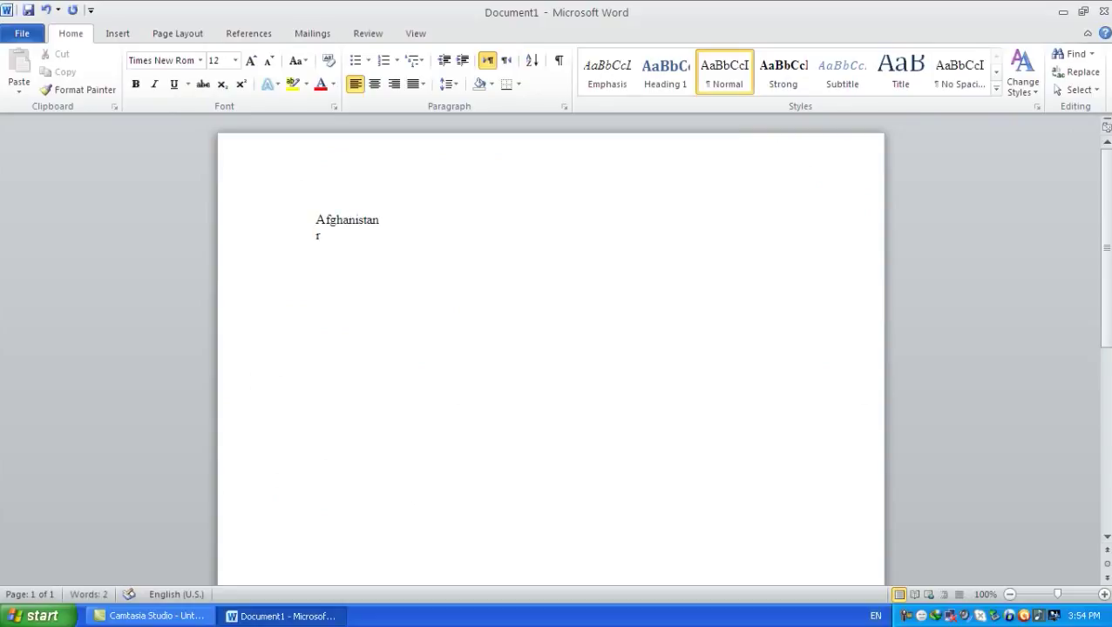
{"action": "key", "text": "Return"}
{"action": "key", "text": "Return"}
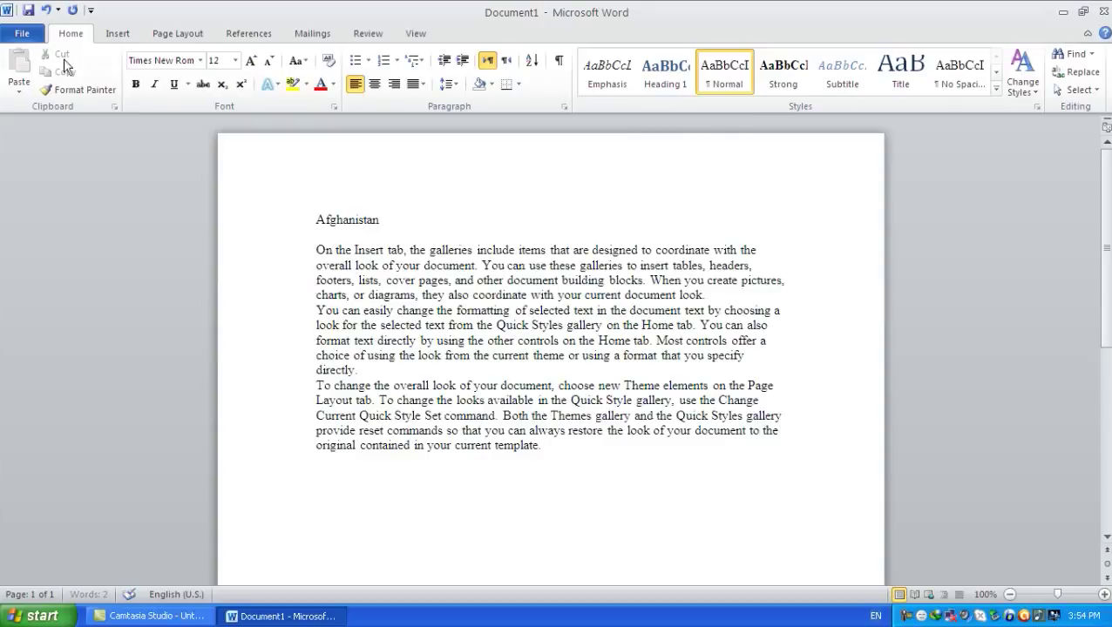
Save the document as Afghanistan in the My Documents folder and close Word.
{"action": "left_click", "coordinate": [21, 35]}
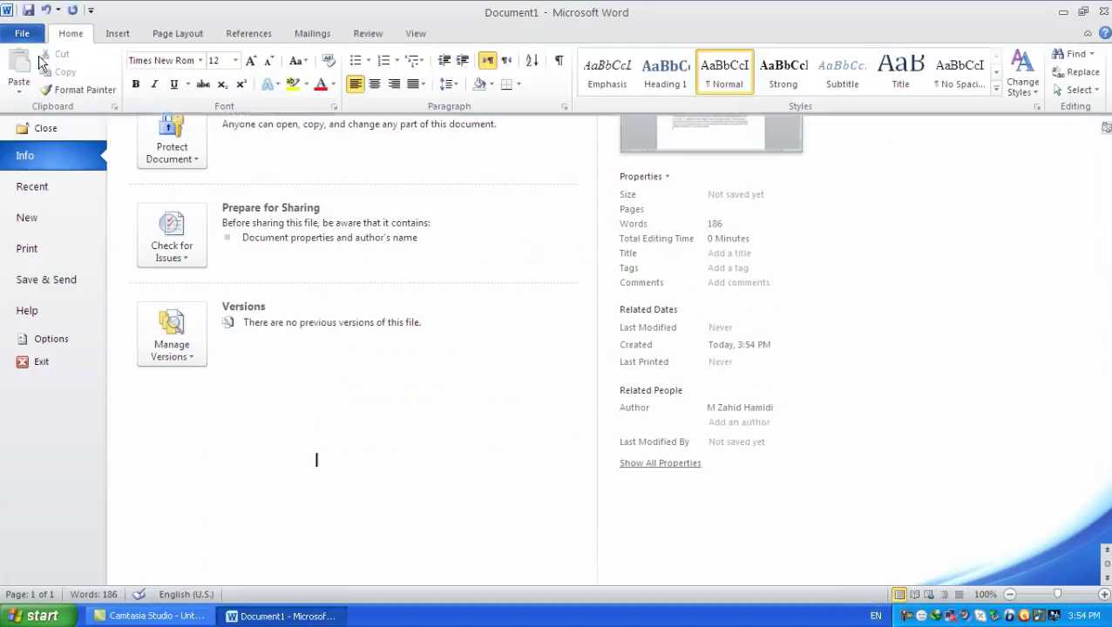
{"action": "left_click", "coordinate": [41, 60]}
{"action": "left_click", "coordinate": [281, 206]}
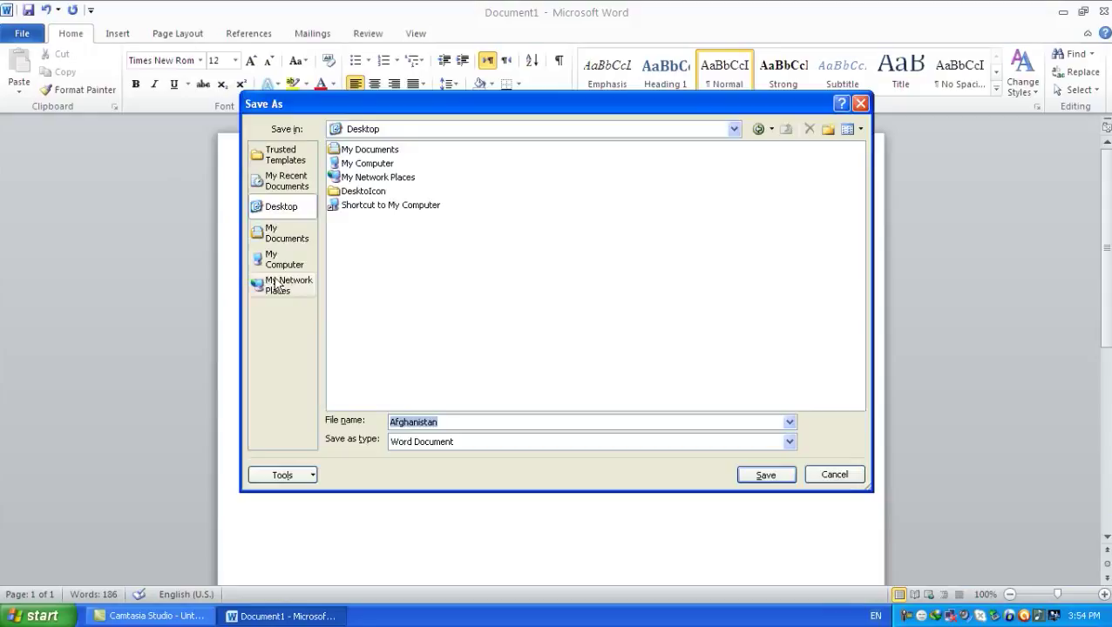
{"action": "left_click", "coordinate": [274, 234]}
{"action": "left_click", "coordinate": [769, 475]}
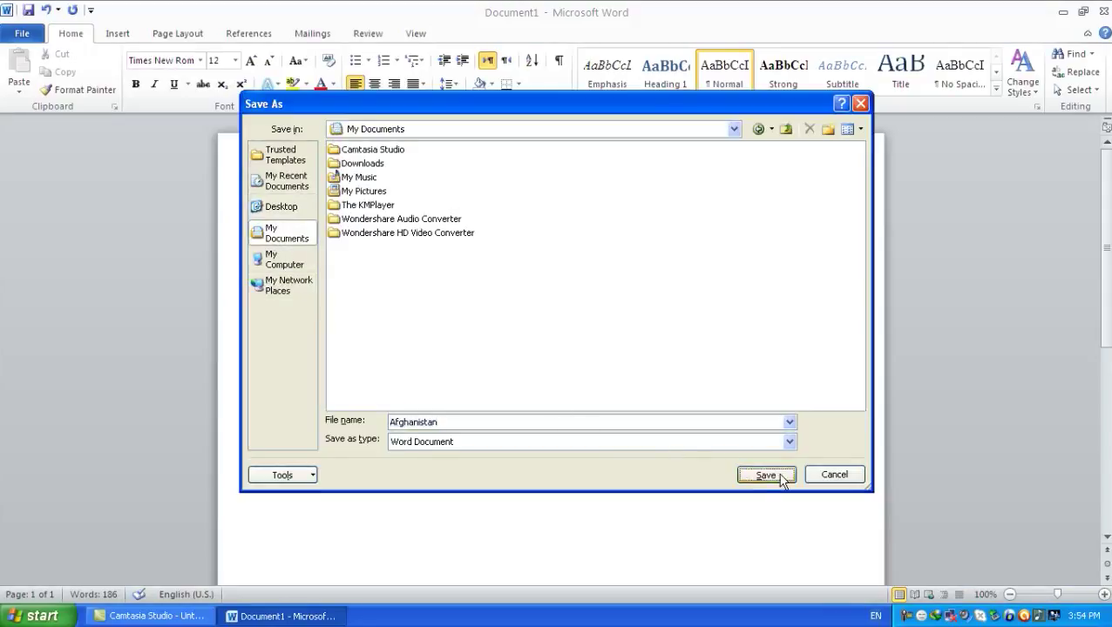
{"action": "left_click", "coordinate": [1100, 11]}
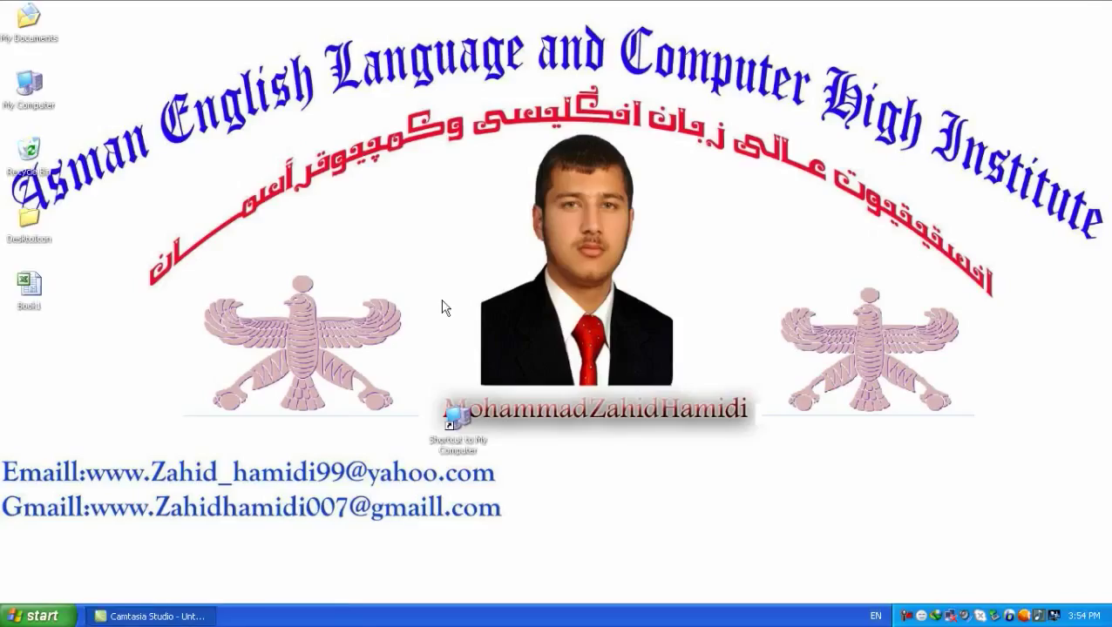
{"action": "right_click", "coordinate": [363, 263]}
{"action": "left_click", "coordinate": [381, 287]}
{"action": "right_click", "coordinate": [342, 233]}
{"action": "left_click", "coordinate": [370, 260]}
{"action": "right_click", "coordinate": [366, 242]}
{"action": "left_click", "coordinate": [374, 259]}
Open the Afghanistan document from the Start menu's My Recent Documents, dismiss the activation wizard and close Word.
{"action": "left_click", "coordinate": [40, 616]}
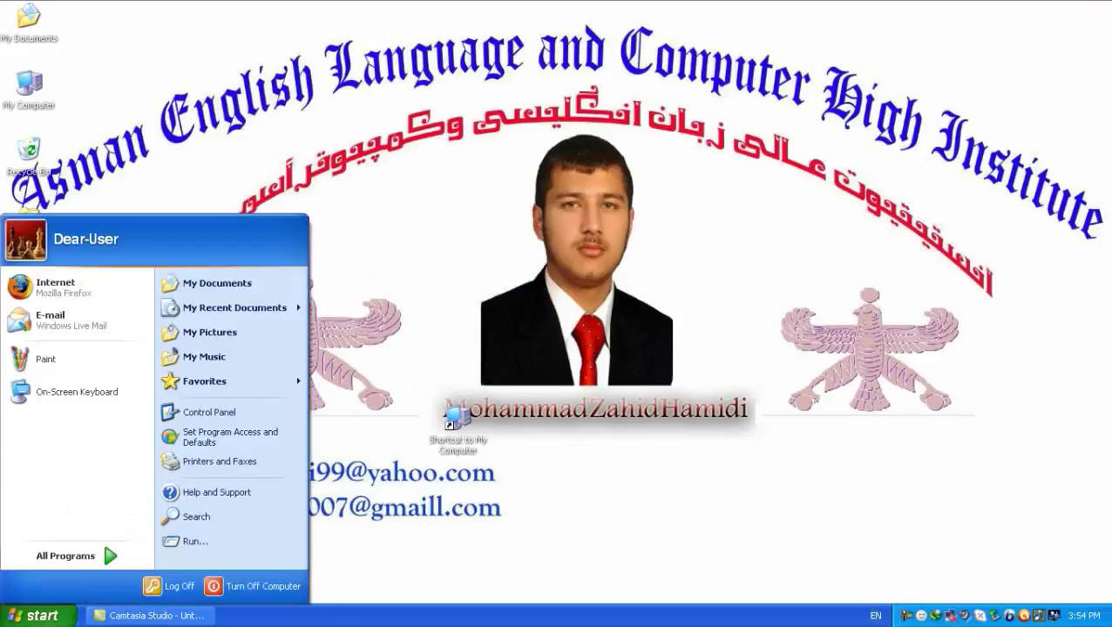
{"action": "mouse_move", "coordinate": [259, 307]}
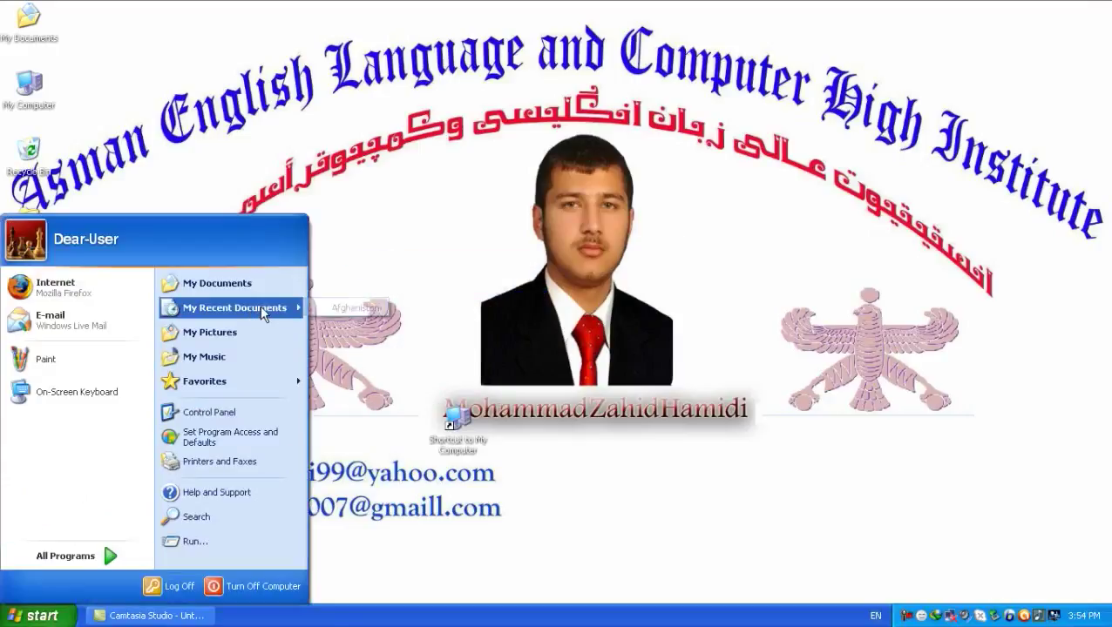
{"action": "left_click", "coordinate": [343, 309]}
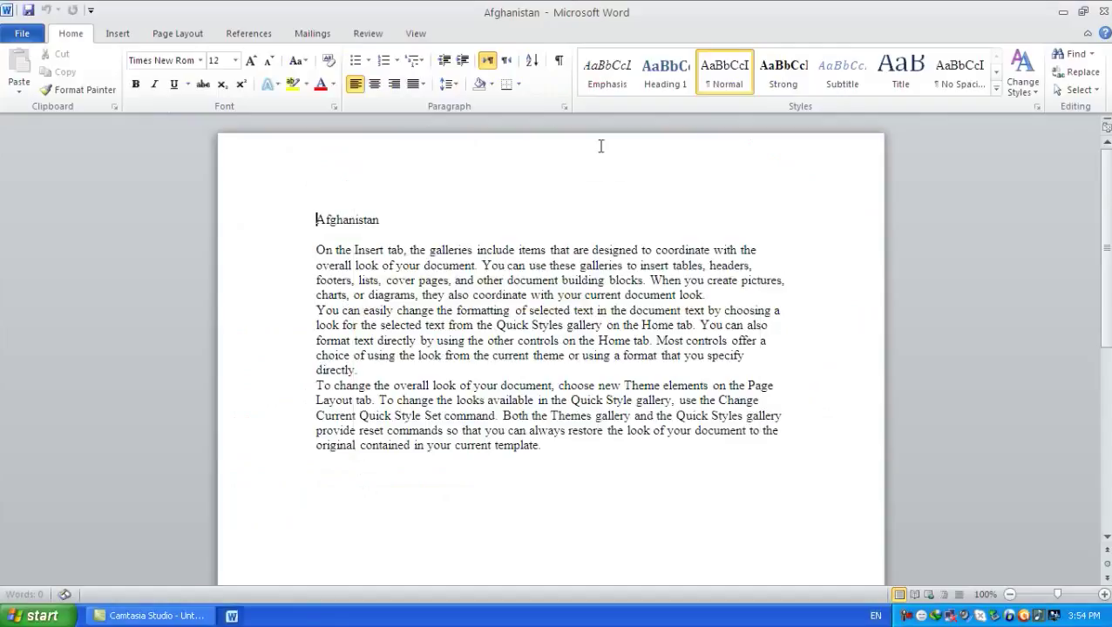
{"action": "left_click", "coordinate": [751, 131]}
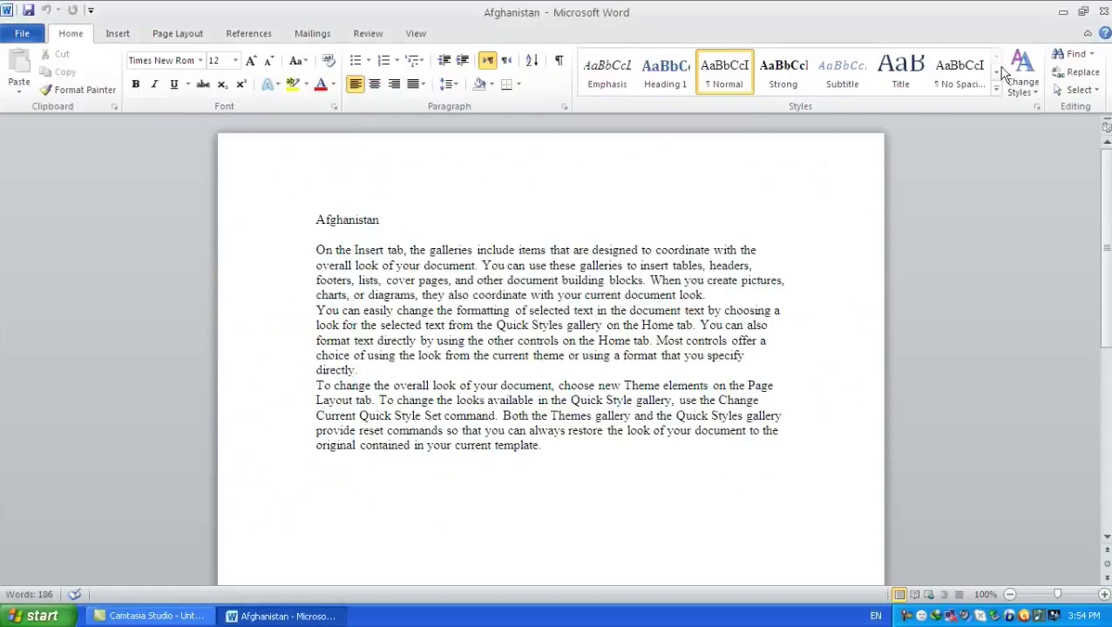
{"action": "left_click", "coordinate": [1102, 11]}
{"action": "left_click", "coordinate": [39, 617]}
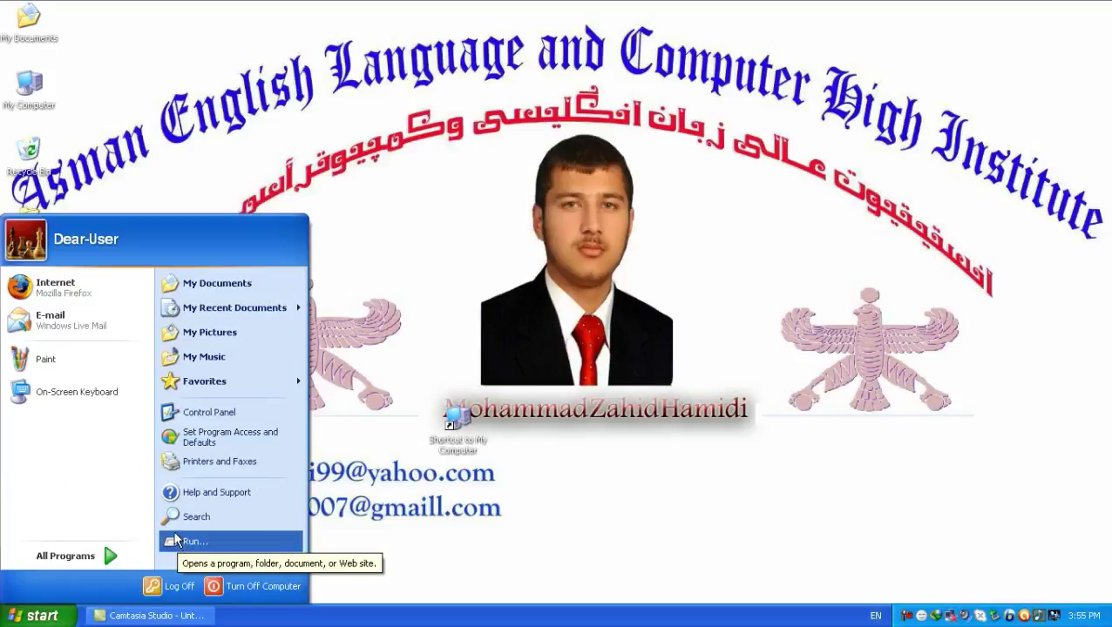
{"action": "left_click", "coordinate": [124, 130]}
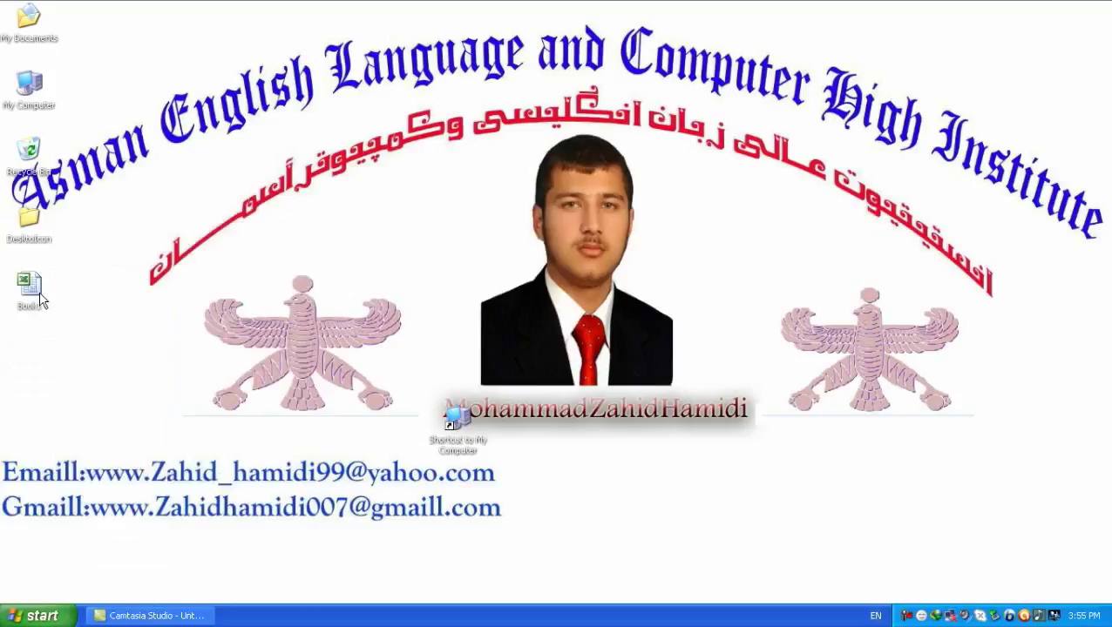
Delete the Afghanistan document from the My Documents folder and close the folder window.
{"action": "double_click", "coordinate": [33, 35]}
{"action": "right_click", "coordinate": [504, 281]}
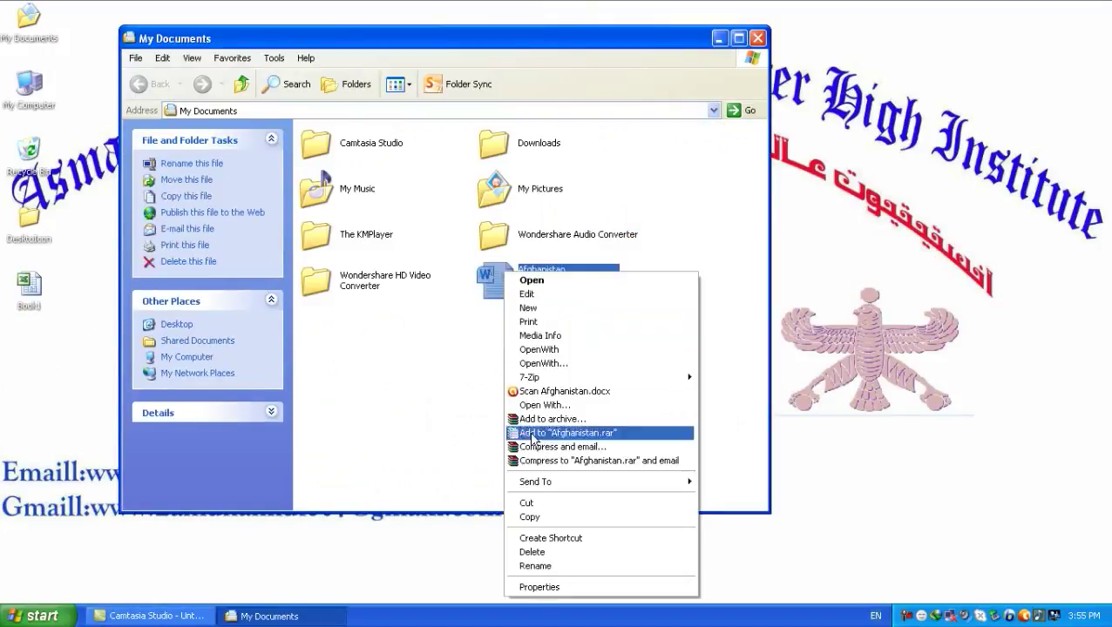
{"action": "left_click", "coordinate": [527, 551]}
{"action": "left_click", "coordinate": [612, 326]}
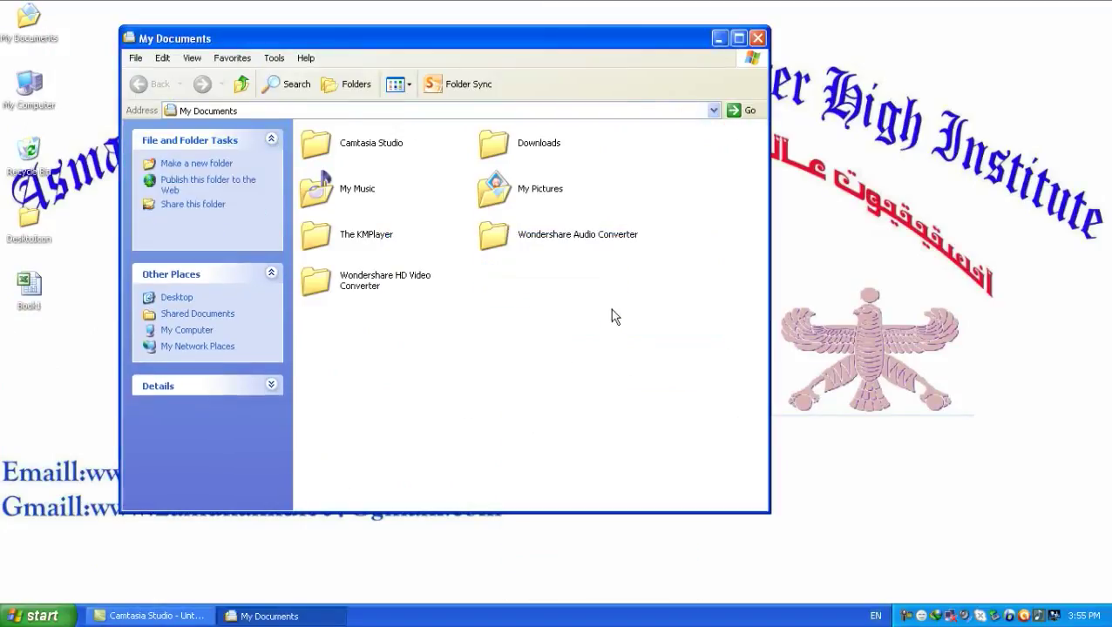
{"action": "left_click", "coordinate": [757, 39]}
Try to open the deleted Afghanistan document from My Recent Documents, cancel the shortcut search and recheck the recent list.
{"action": "key", "text": "super"}
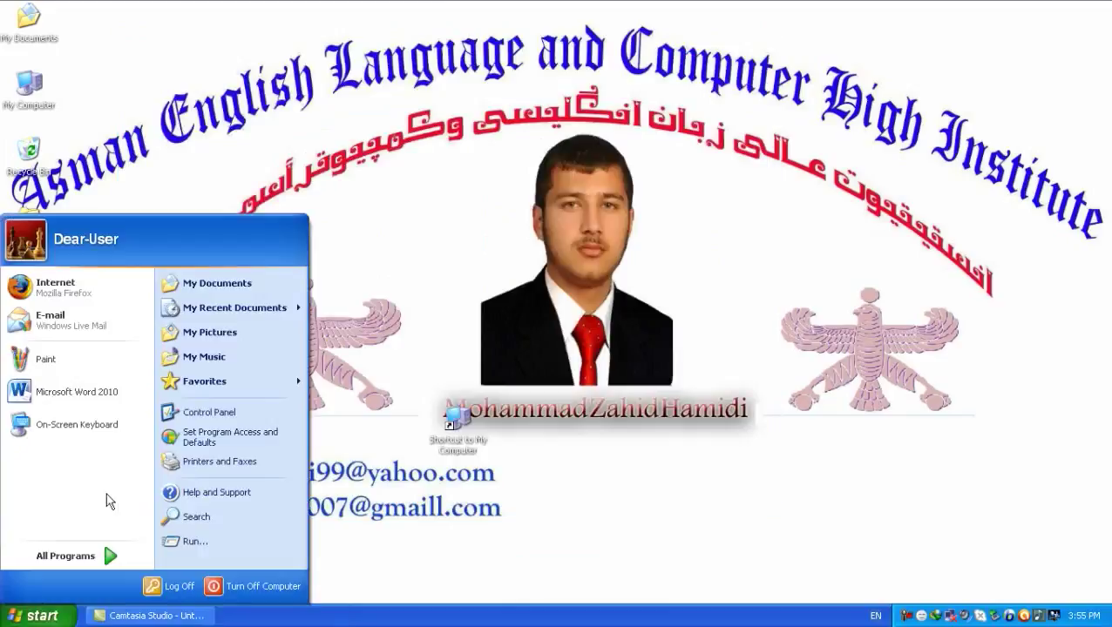
{"action": "mouse_move", "coordinate": [269, 310]}
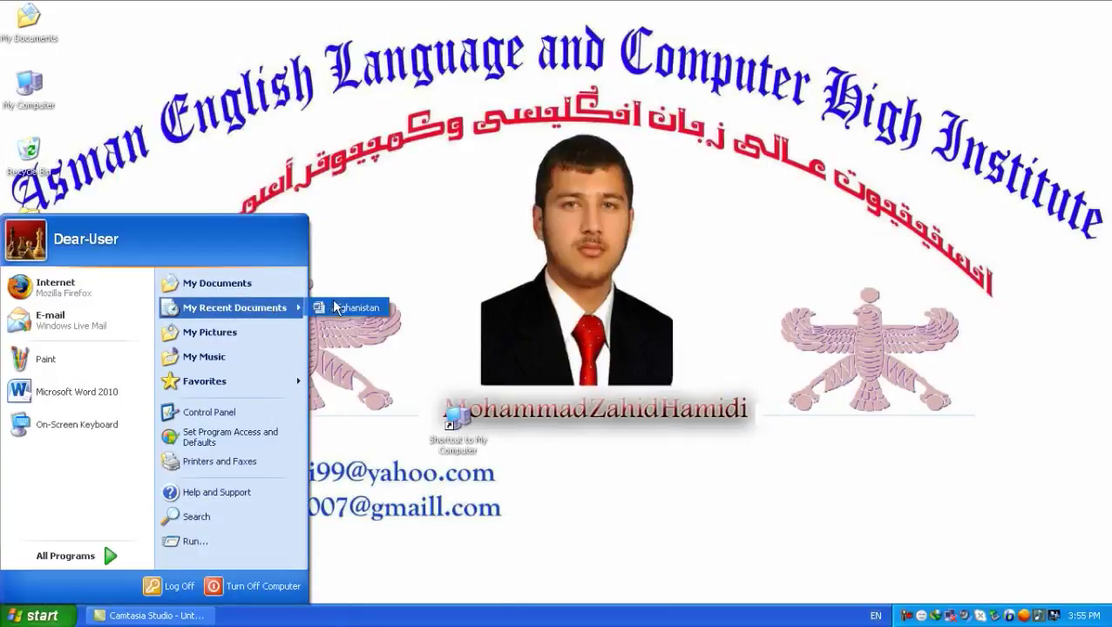
{"action": "left_click", "coordinate": [344, 307]}
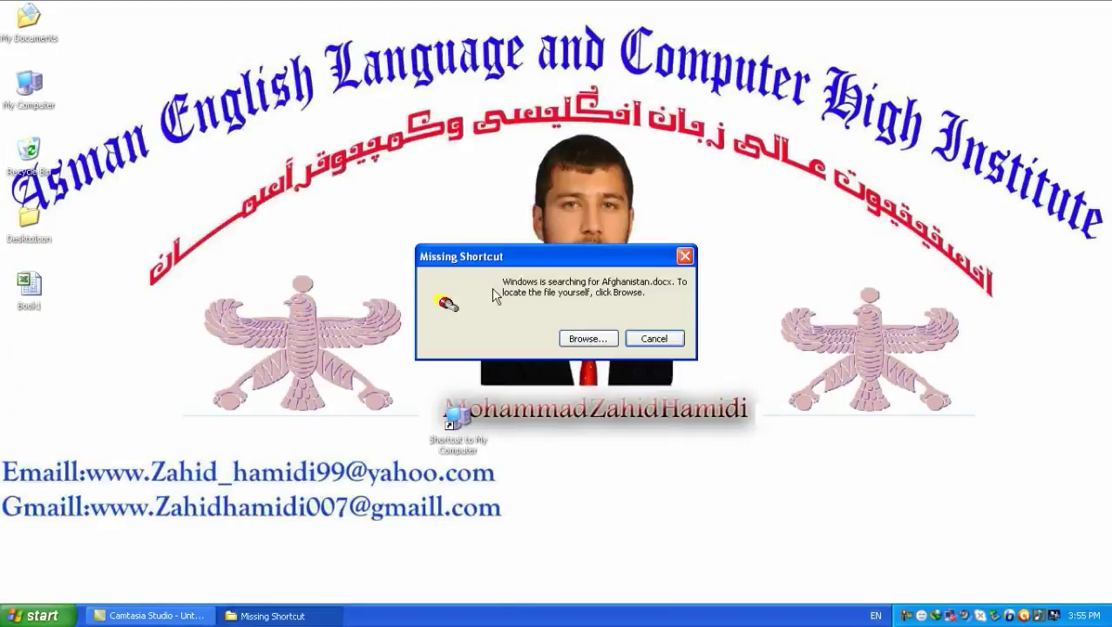
{"action": "left_click", "coordinate": [671, 345]}
{"action": "key", "text": "super"}
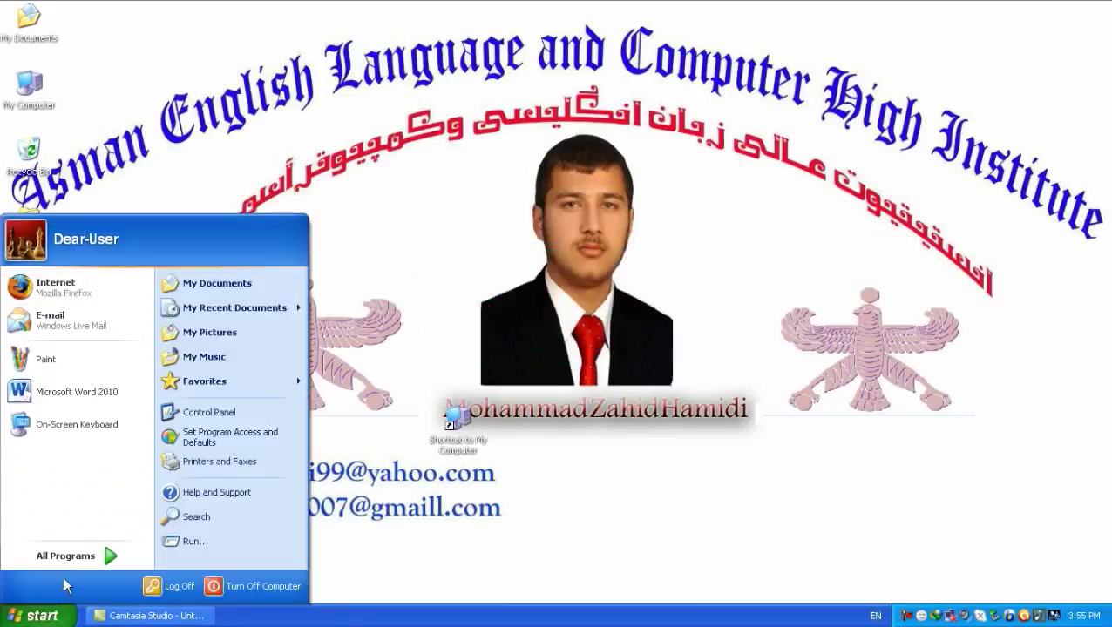
{"action": "mouse_move", "coordinate": [284, 310]}
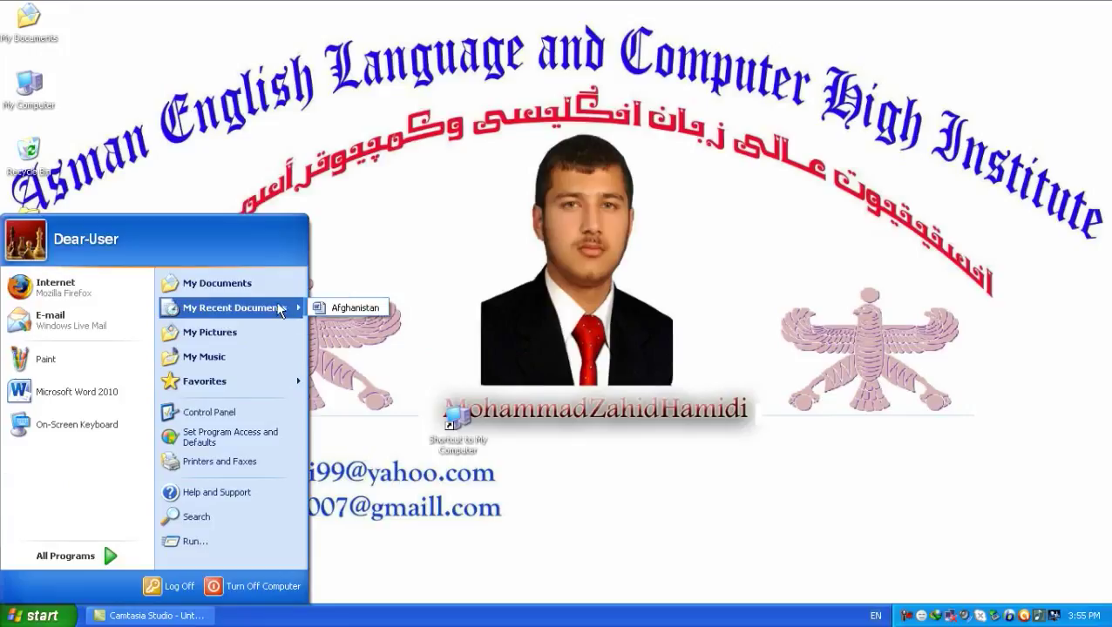
{"action": "left_click", "coordinate": [445, 185]}
Clear the recent documents list in the advanced Start menu options, reached through Control Panel's Taskbar and Start Menu settings, and apply it.
{"action": "left_click", "coordinate": [36, 616]}
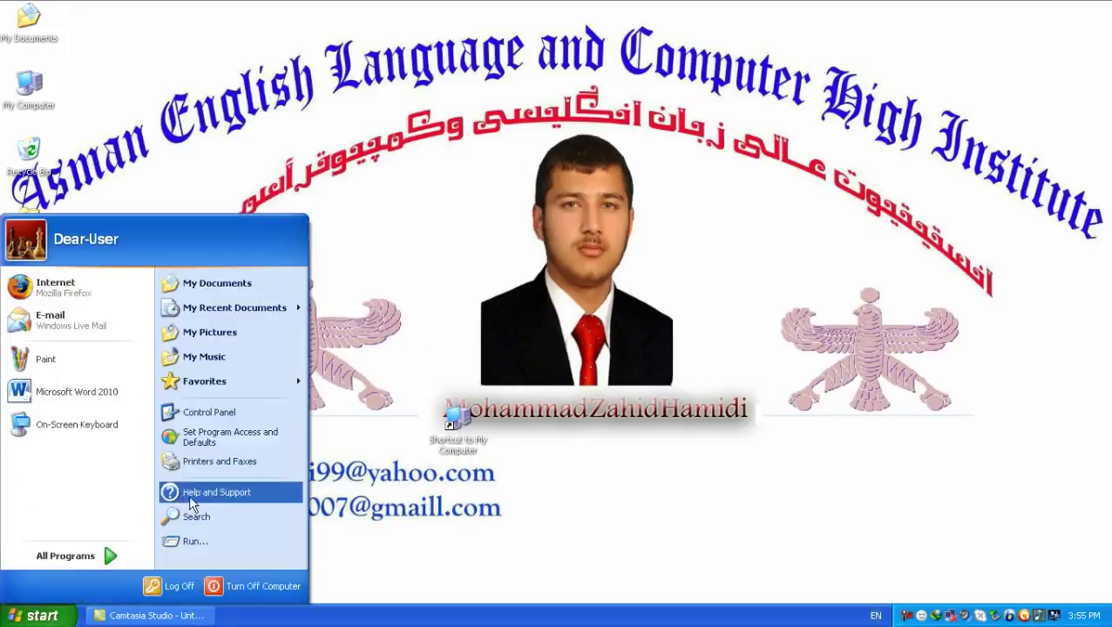
{"action": "left_click", "coordinate": [196, 412]}
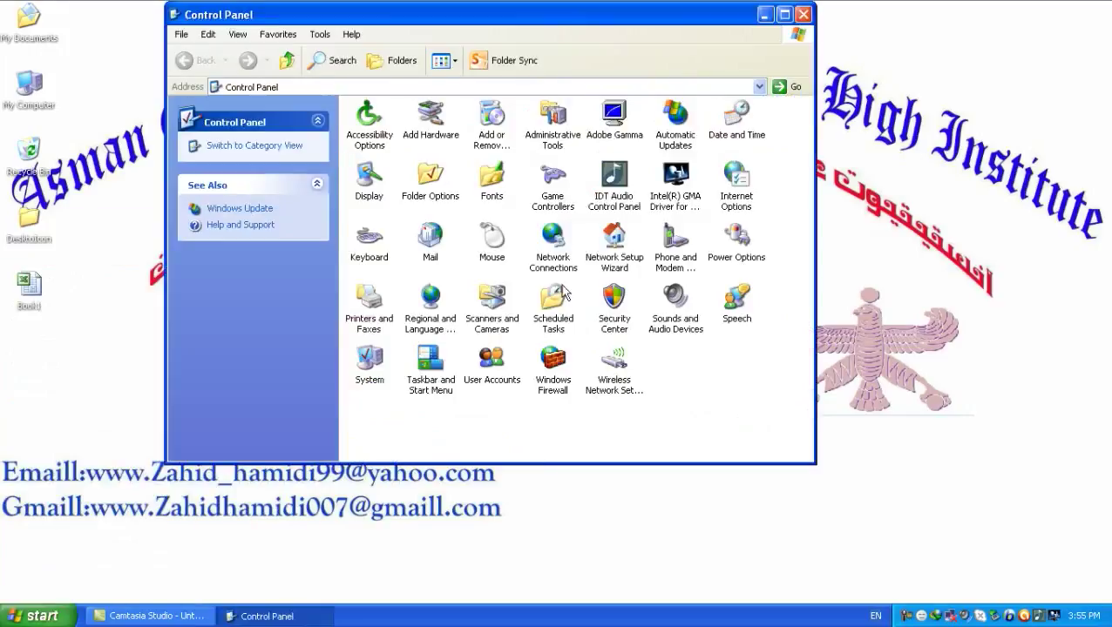
{"action": "double_click", "coordinate": [435, 363]}
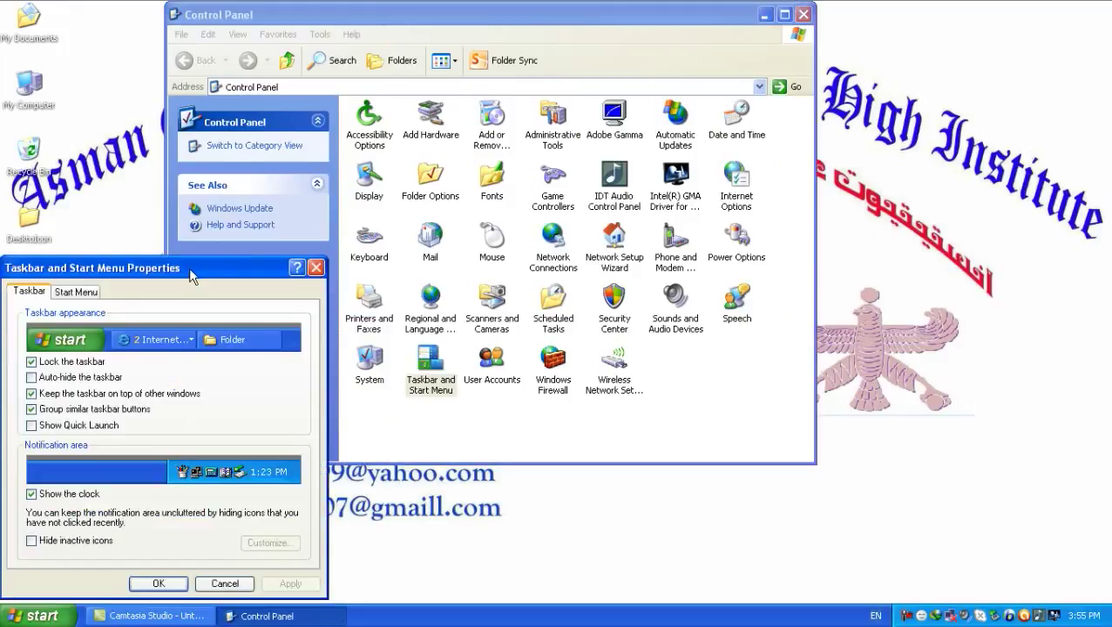
{"action": "left_click_drag", "start_coordinate": [192, 275], "coordinate": [475, 10]}
{"action": "left_click", "coordinate": [363, 24]}
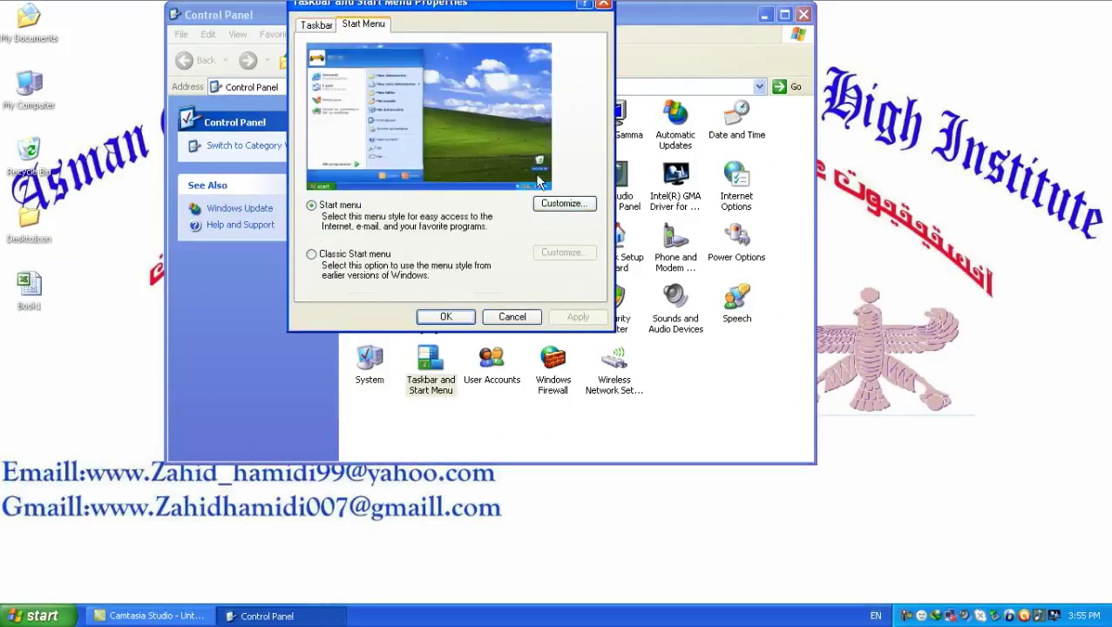
{"action": "left_click", "coordinate": [564, 203]}
{"action": "left_click", "coordinate": [385, 83]}
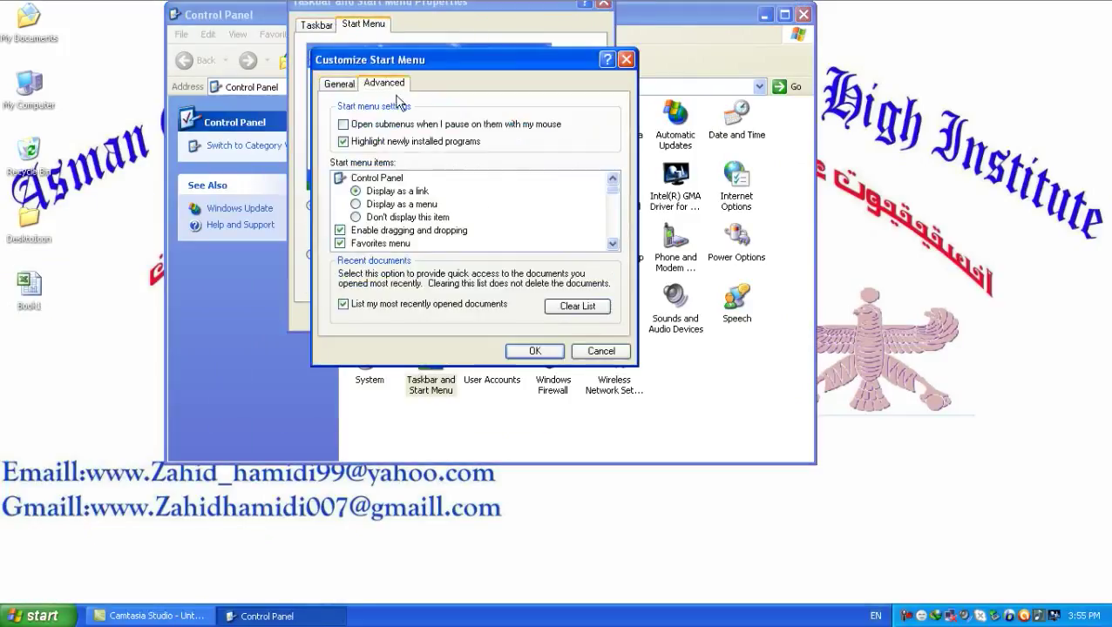
{"action": "left_click", "coordinate": [576, 306]}
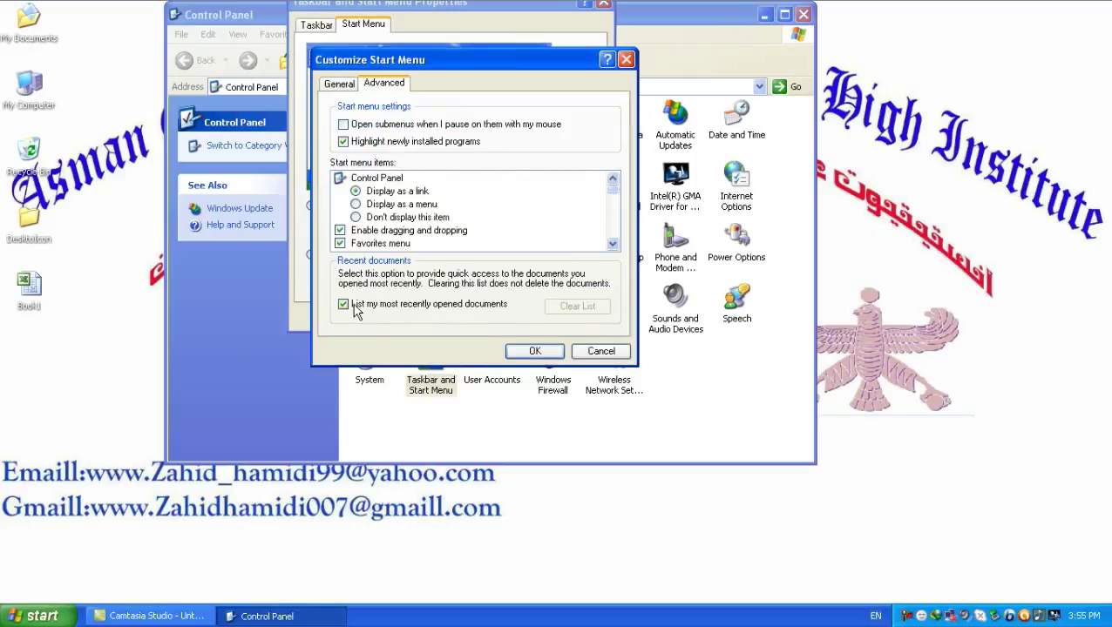
{"action": "left_click", "coordinate": [523, 352]}
{"action": "left_click", "coordinate": [568, 316]}
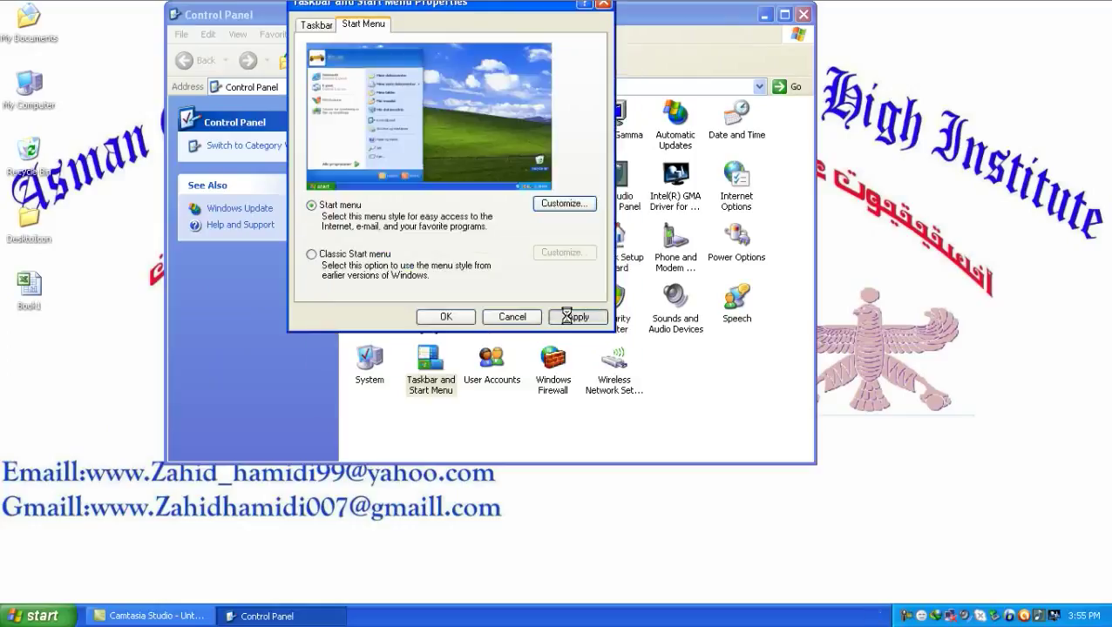
Check the contents of the My Recent Documents submenu on the Start menu and close the menu.
{"action": "left_click", "coordinate": [30, 617]}
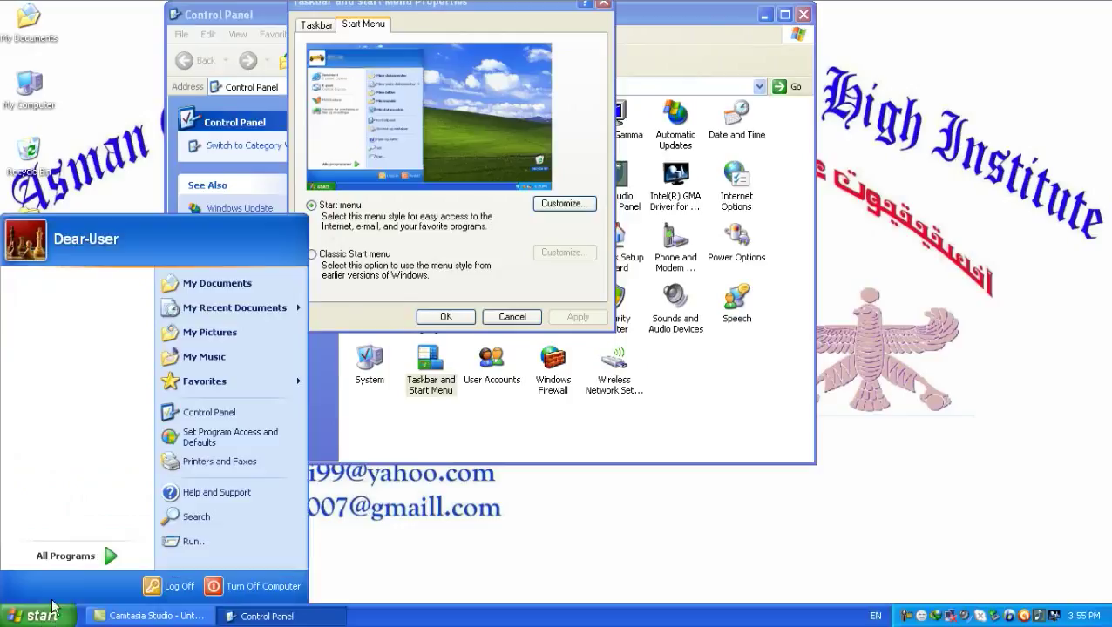
{"action": "mouse_move", "coordinate": [294, 309]}
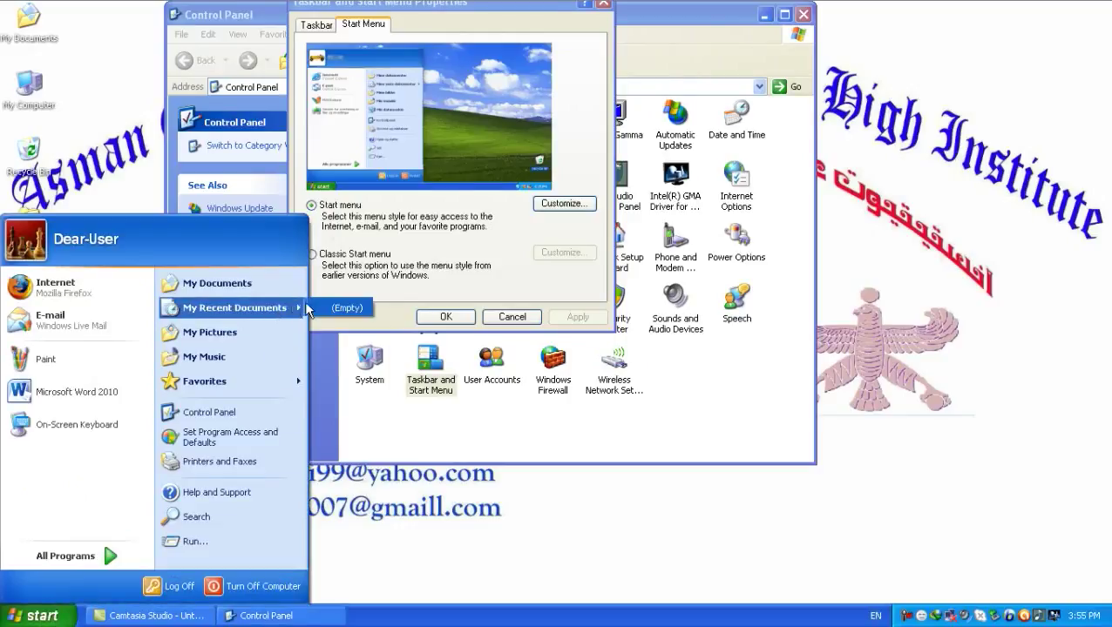
{"action": "left_click", "coordinate": [360, 54]}
{"action": "left_click", "coordinate": [316, 27]}
{"action": "left_click", "coordinate": [362, 26]}
{"action": "left_click", "coordinate": [311, 28]}
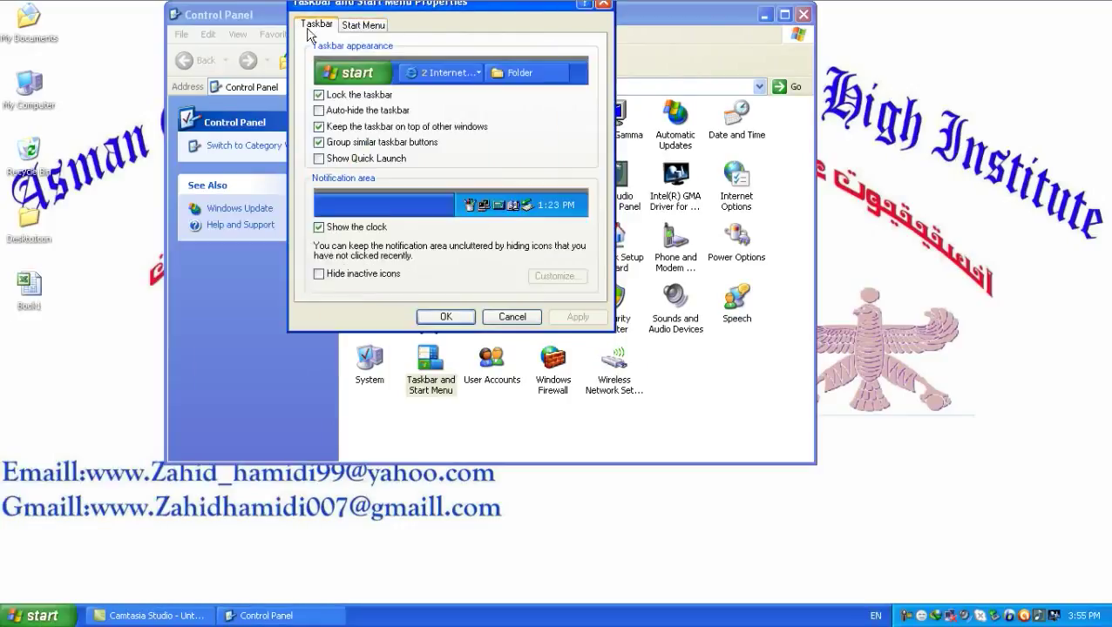
{"action": "left_click", "coordinate": [358, 28]}
{"action": "left_click_drag", "start_coordinate": [383, 7], "coordinate": [332, 36]}
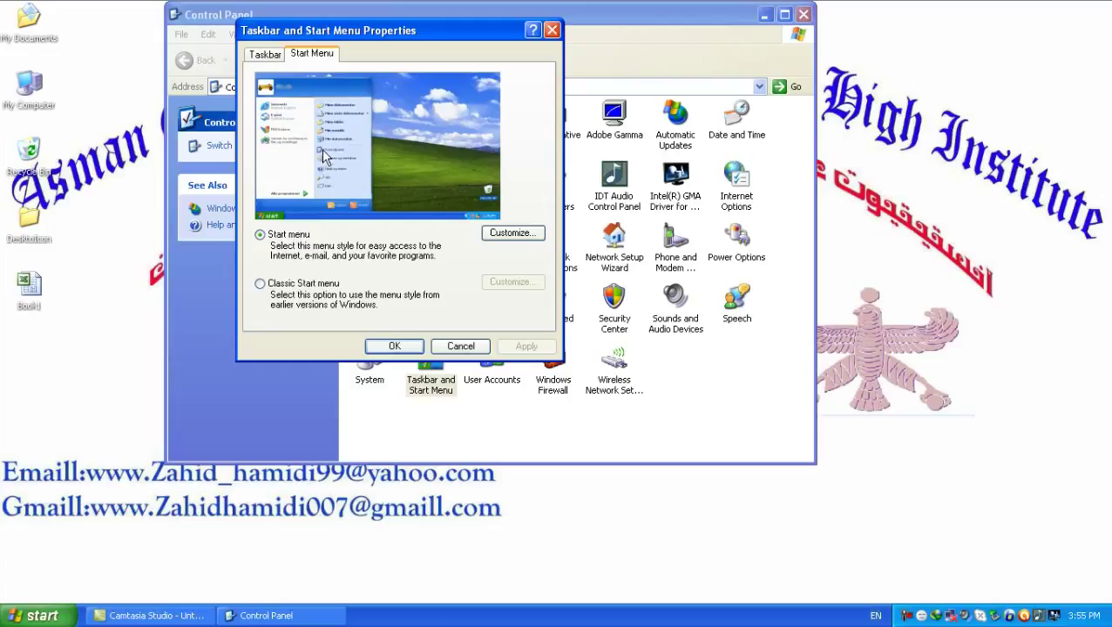
Switch to the Classic Start menu style, apply it and open the Start menu to view the classic layout.
{"action": "left_click", "coordinate": [270, 284]}
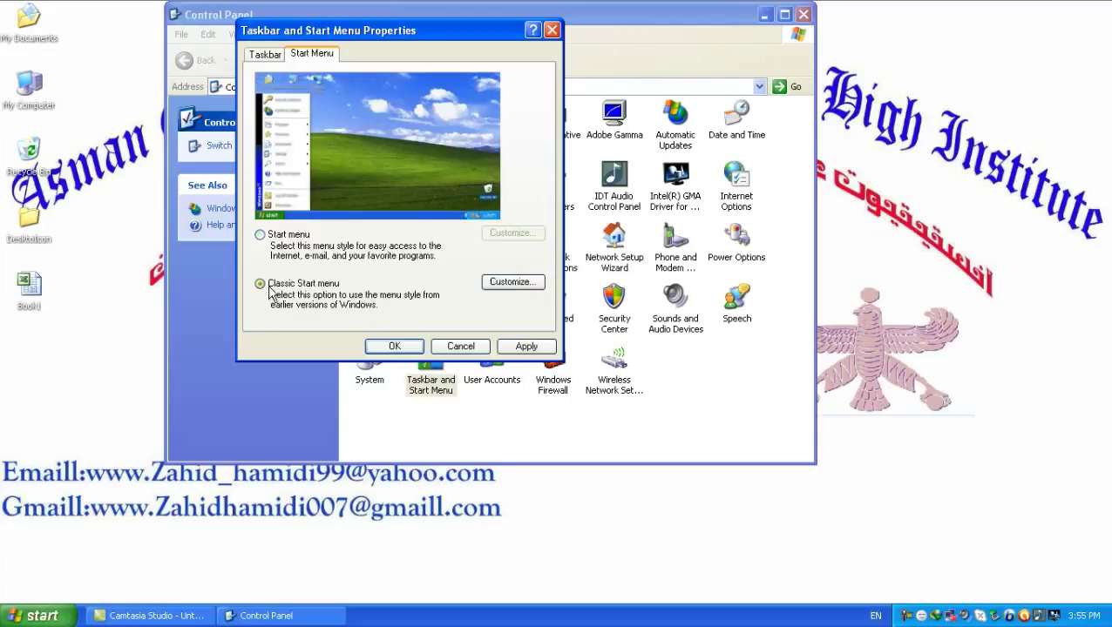
{"action": "left_click", "coordinate": [516, 347]}
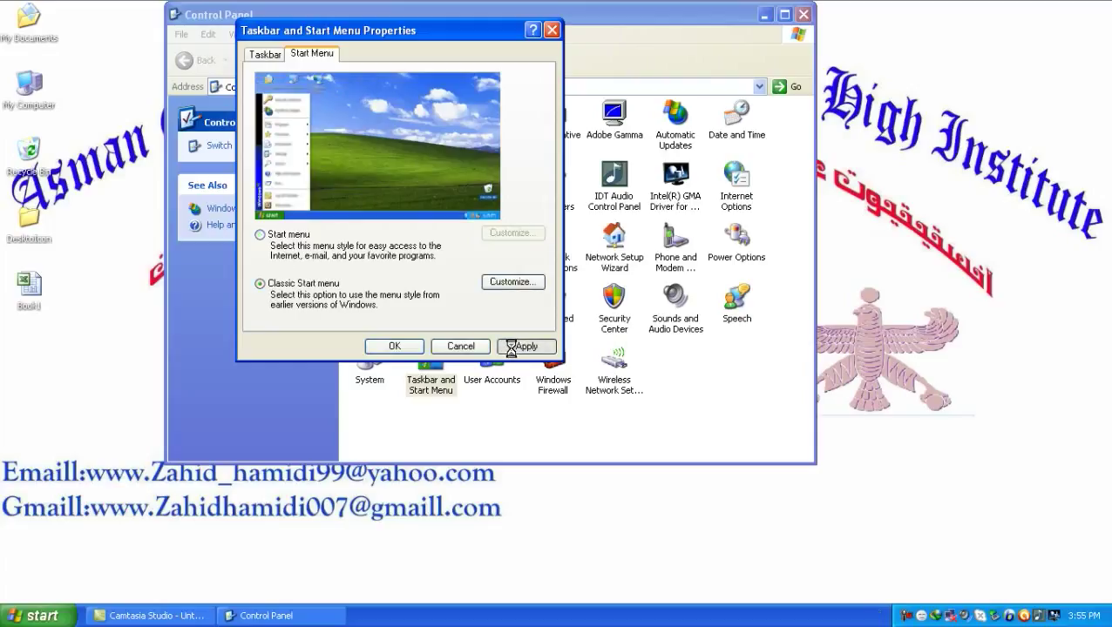
{"action": "left_click", "coordinate": [18, 610]}
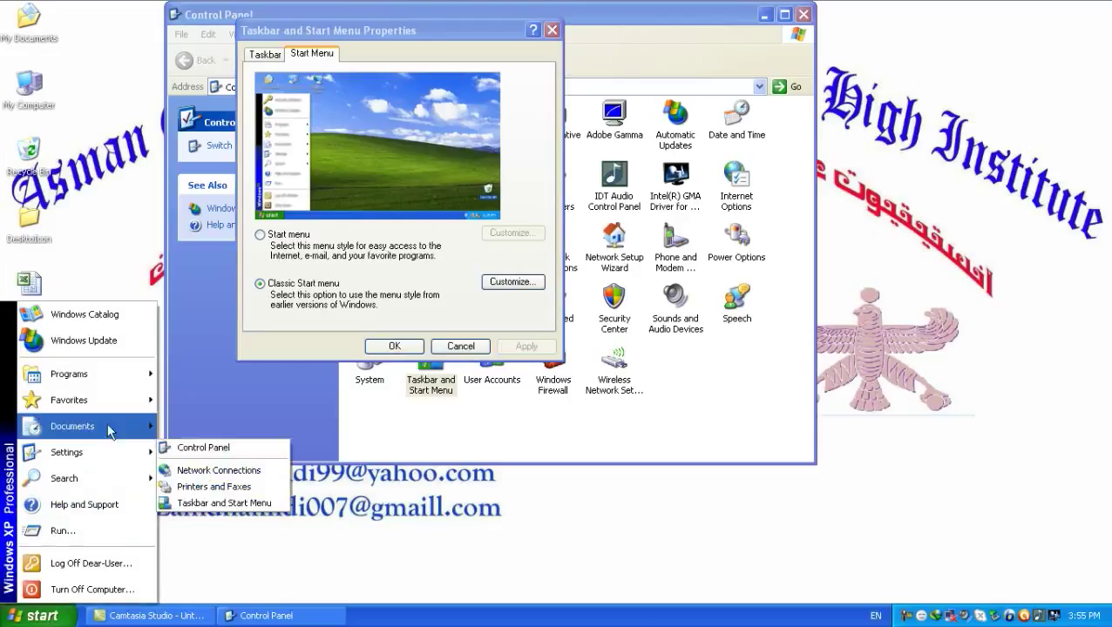
Remove the Notepad shortcut from Programs > Accessories in the Classic Start menu customization and accept the settings.
{"action": "left_click", "coordinate": [503, 283]}
{"action": "left_click", "coordinate": [509, 281]}
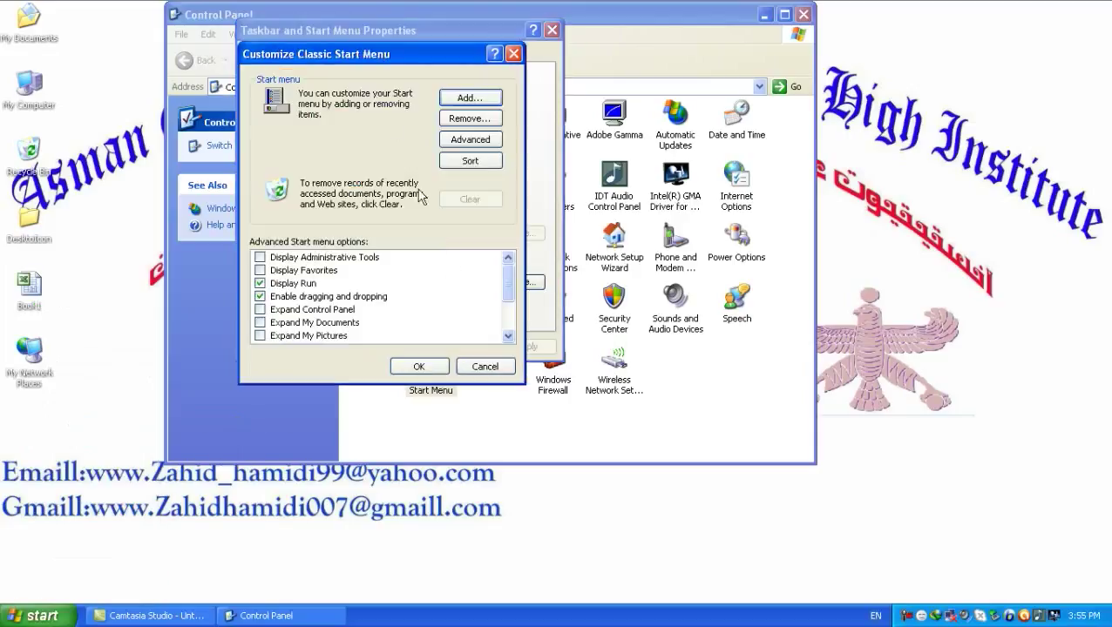
{"action": "left_click_drag", "start_coordinate": [351, 55], "coordinate": [374, 16]}
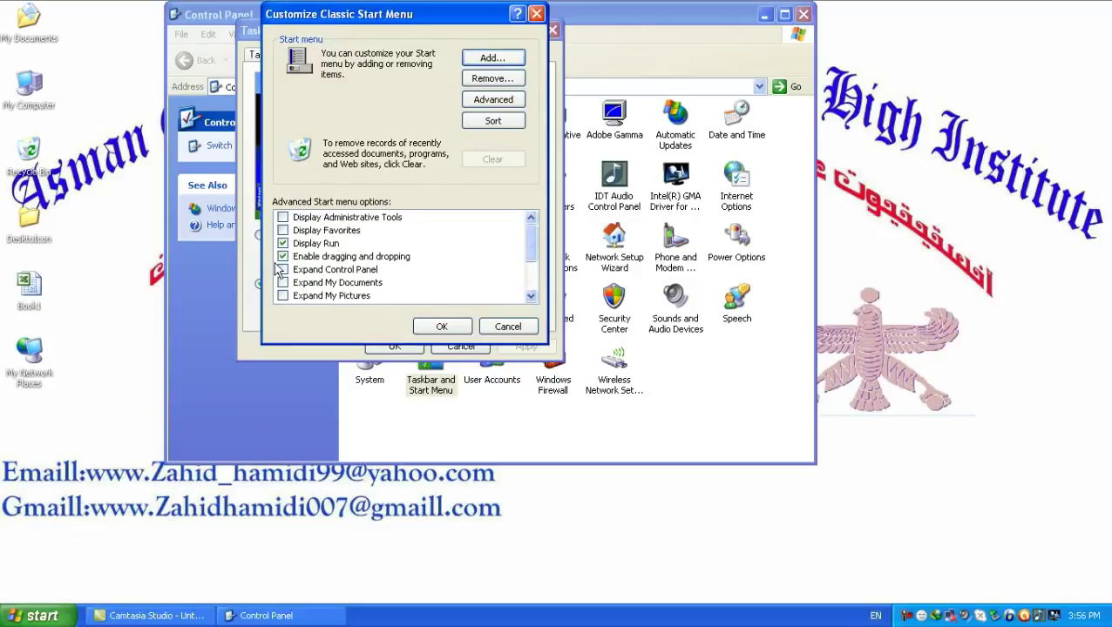
{"action": "mouse_move", "coordinate": [531, 242]}
{"action": "left_mouse_down"}
{"action": "mouse_move", "coordinate": [531, 270]}
{"action": "mouse_move", "coordinate": [533, 241]}
{"action": "left_mouse_up"}
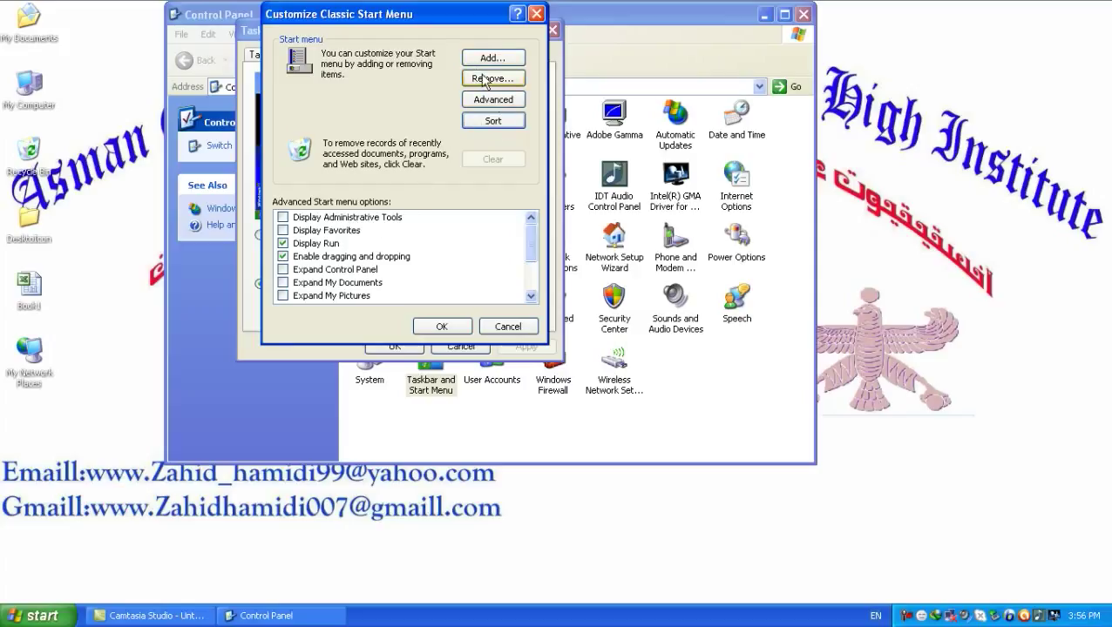
{"action": "left_click_drag", "start_coordinate": [385, 14], "coordinate": [478, 9]}
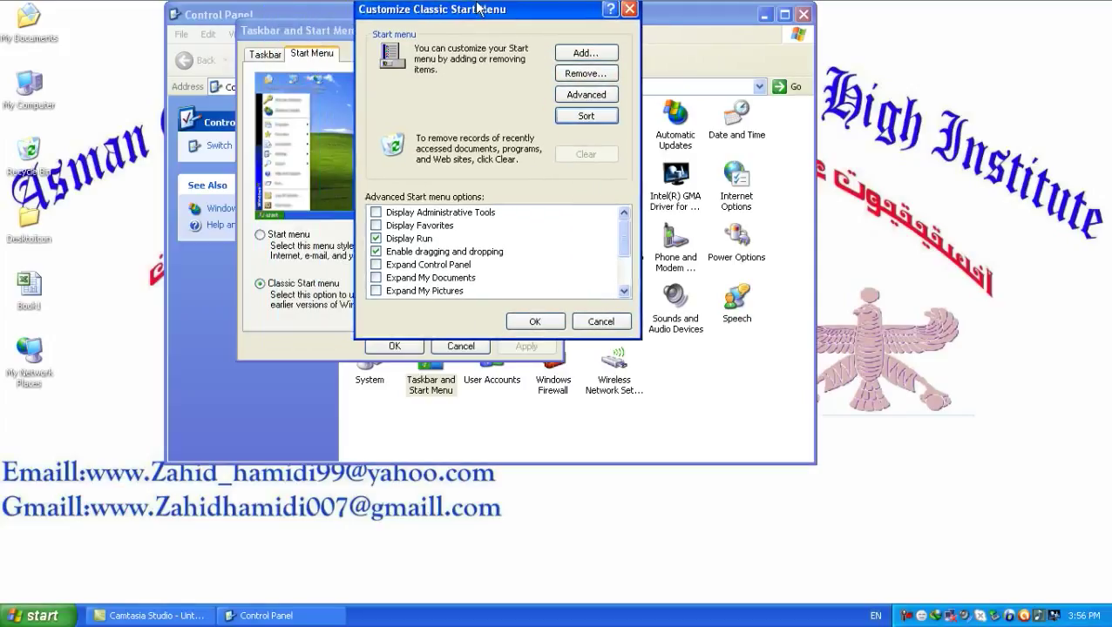
{"action": "left_click", "coordinate": [582, 73]}
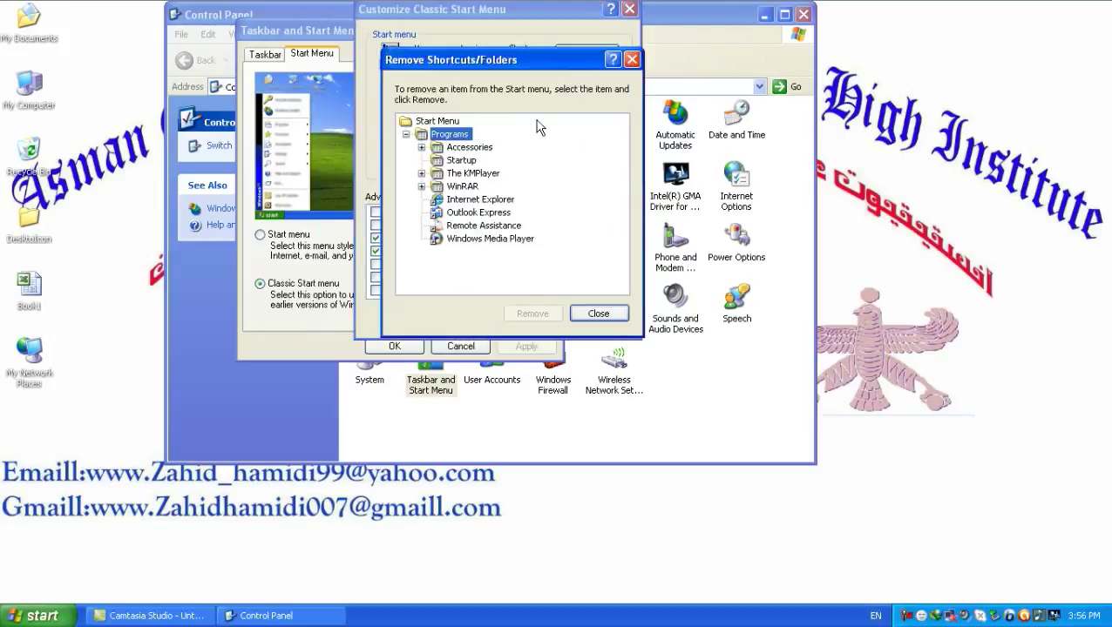
{"action": "double_click", "coordinate": [455, 146]}
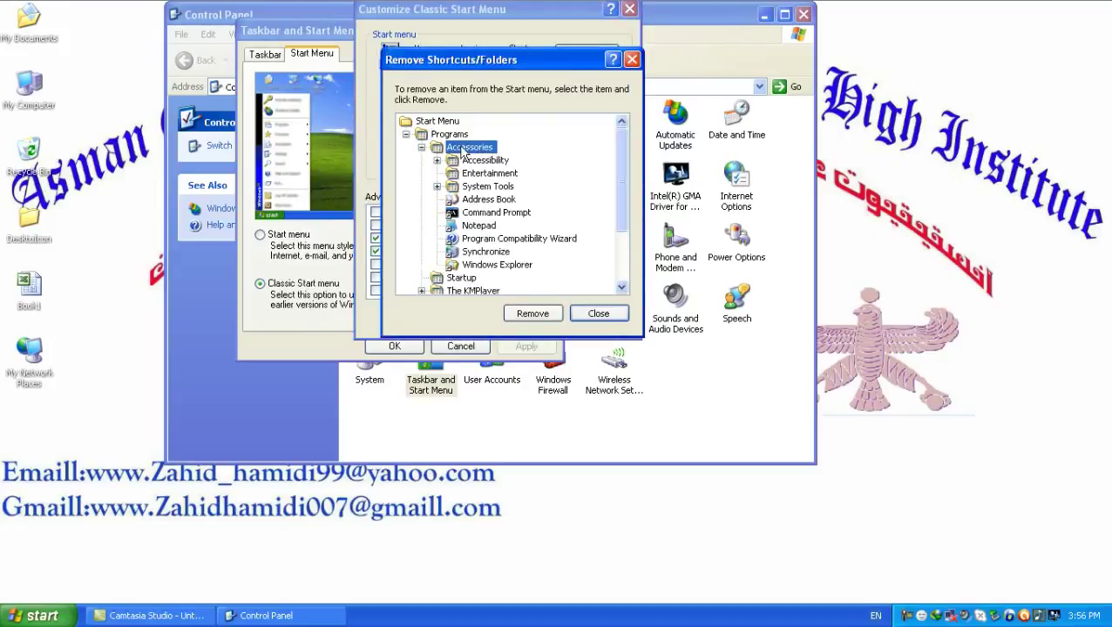
{"action": "left_click", "coordinate": [475, 227]}
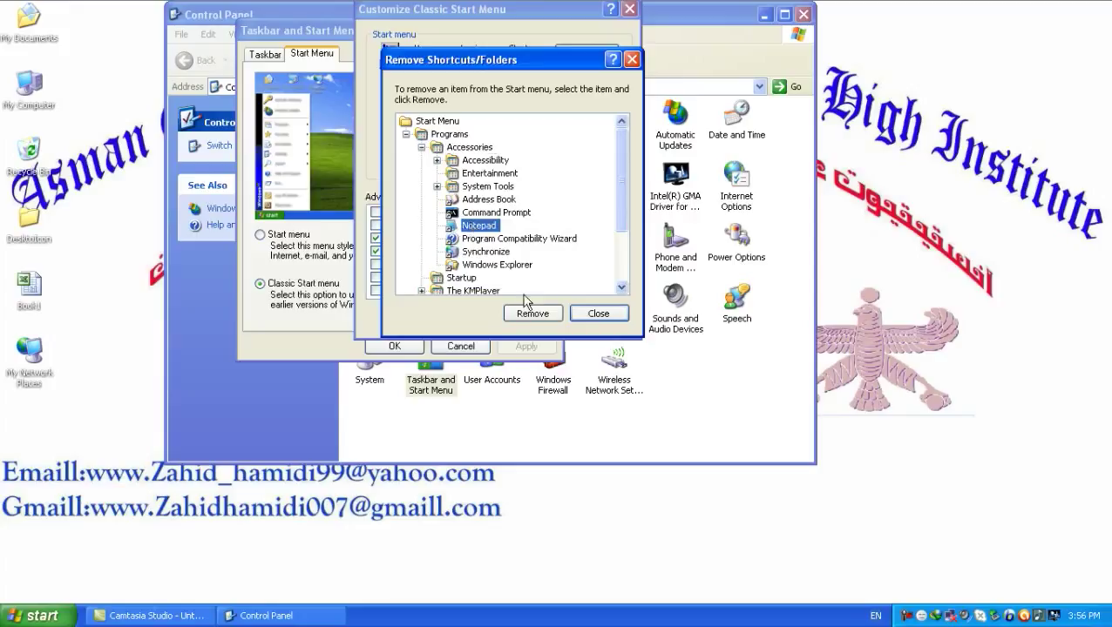
{"action": "left_click", "coordinate": [532, 314]}
{"action": "left_click", "coordinate": [610, 327]}
{"action": "left_click", "coordinate": [575, 313]}
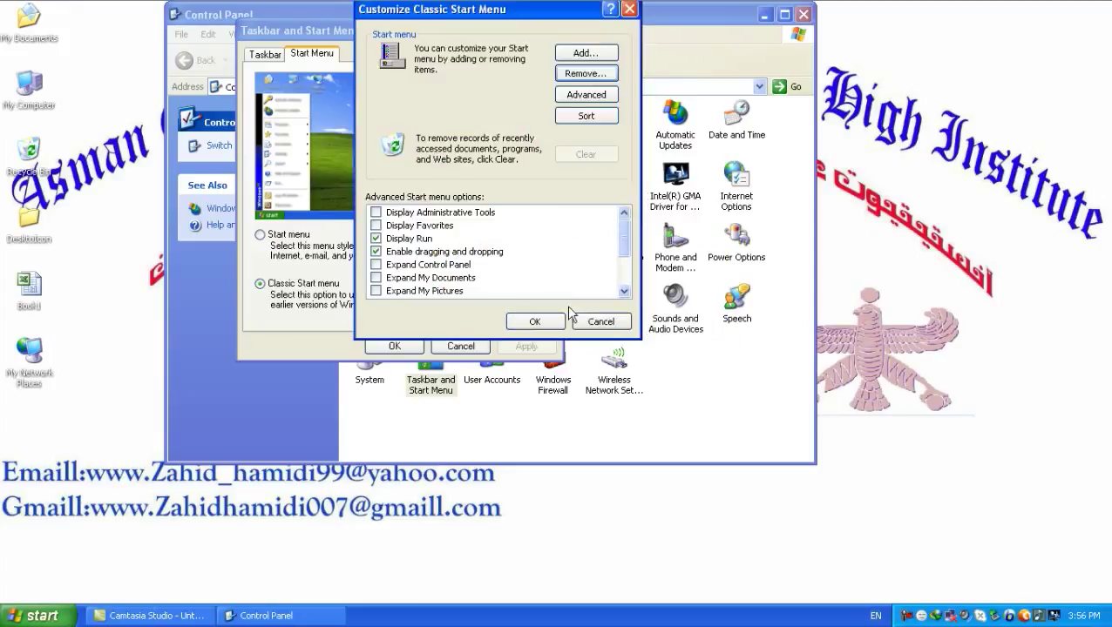
{"action": "left_click", "coordinate": [528, 325]}
{"action": "left_click", "coordinate": [376, 346]}
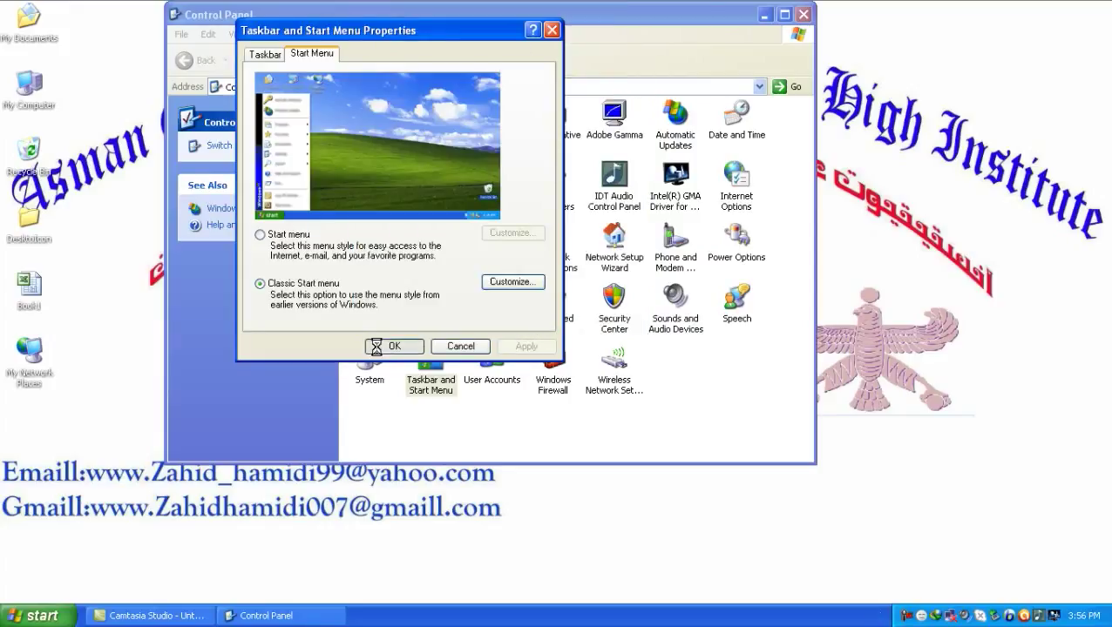
Check the Accessories submenu under Programs for the removed Notepad shortcut and close the menu.
{"action": "left_click", "coordinate": [37, 616]}
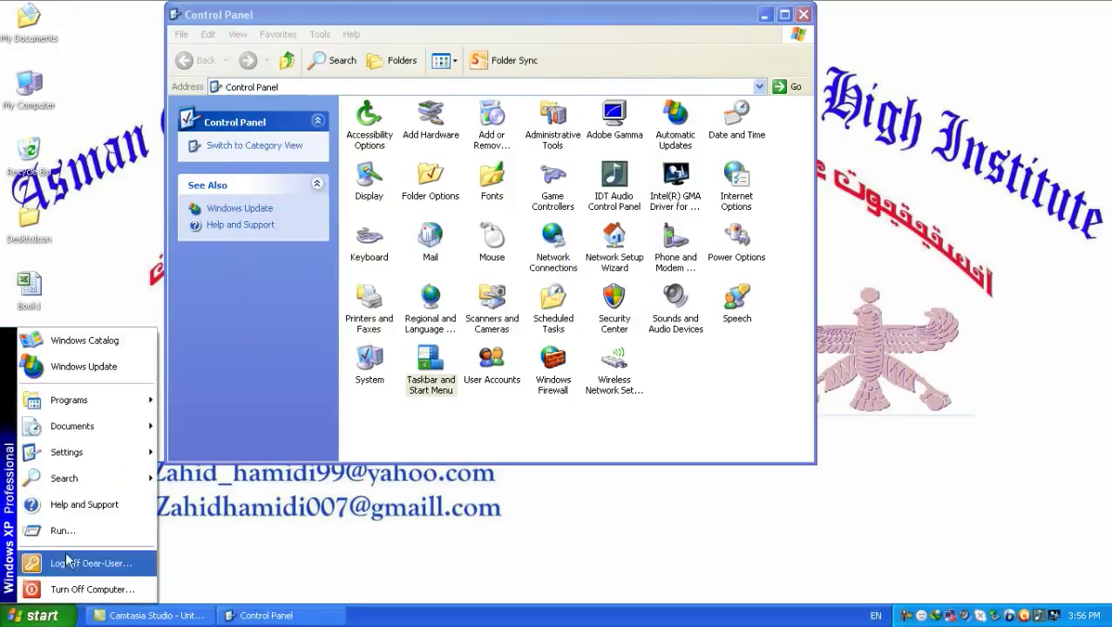
{"action": "mouse_move", "coordinate": [99, 411]}
{"action": "mouse_move", "coordinate": [239, 97]}
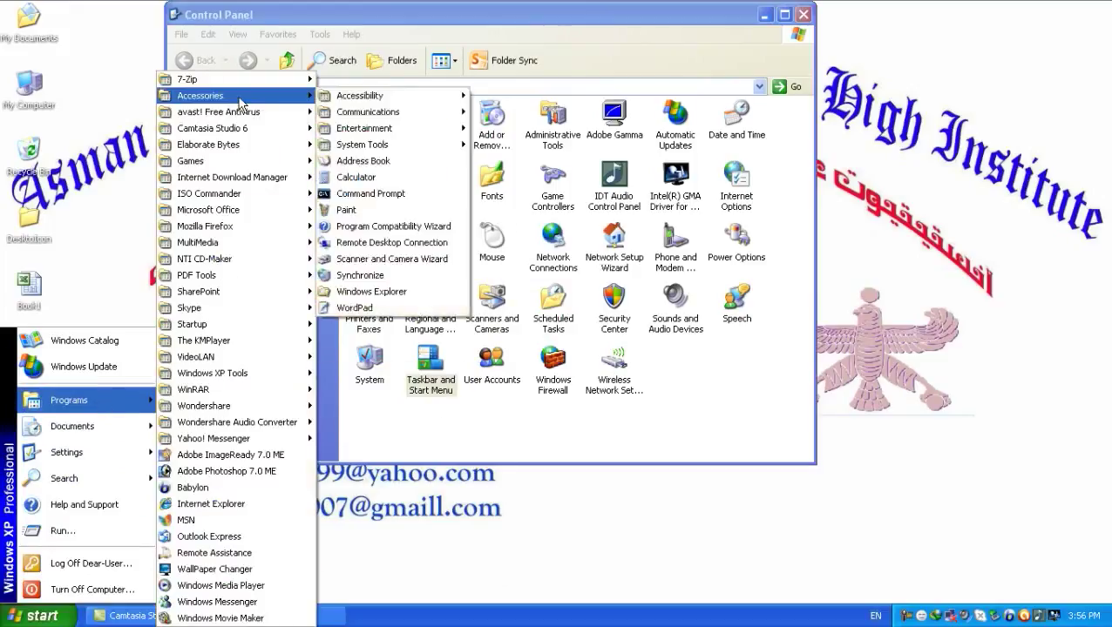
{"action": "mouse_move", "coordinate": [320, 102]}
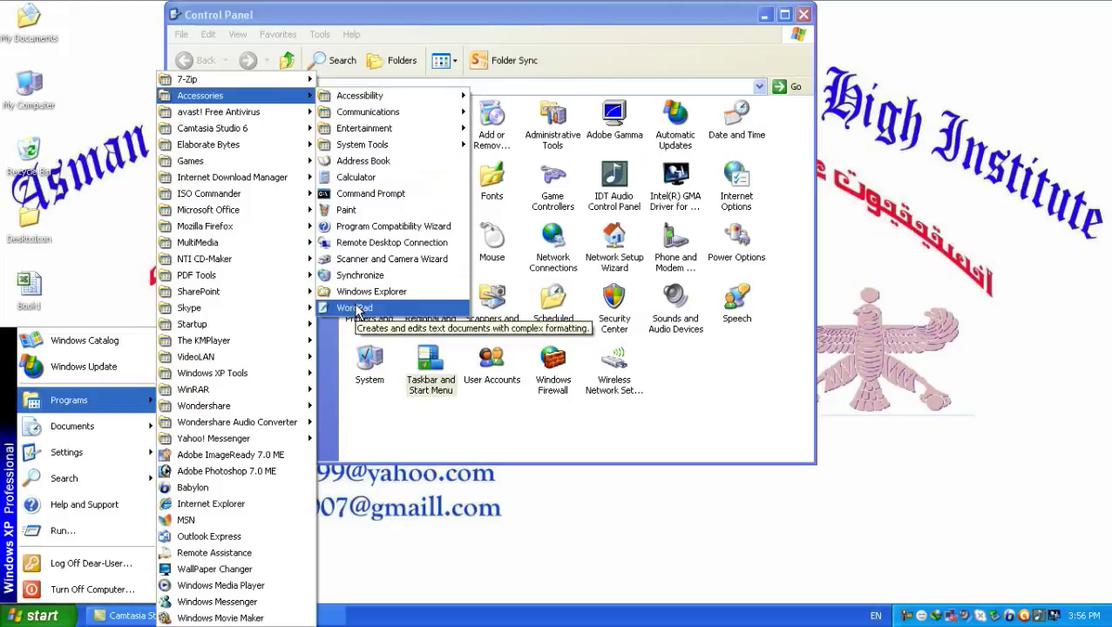
{"action": "left_click", "coordinate": [431, 13]}
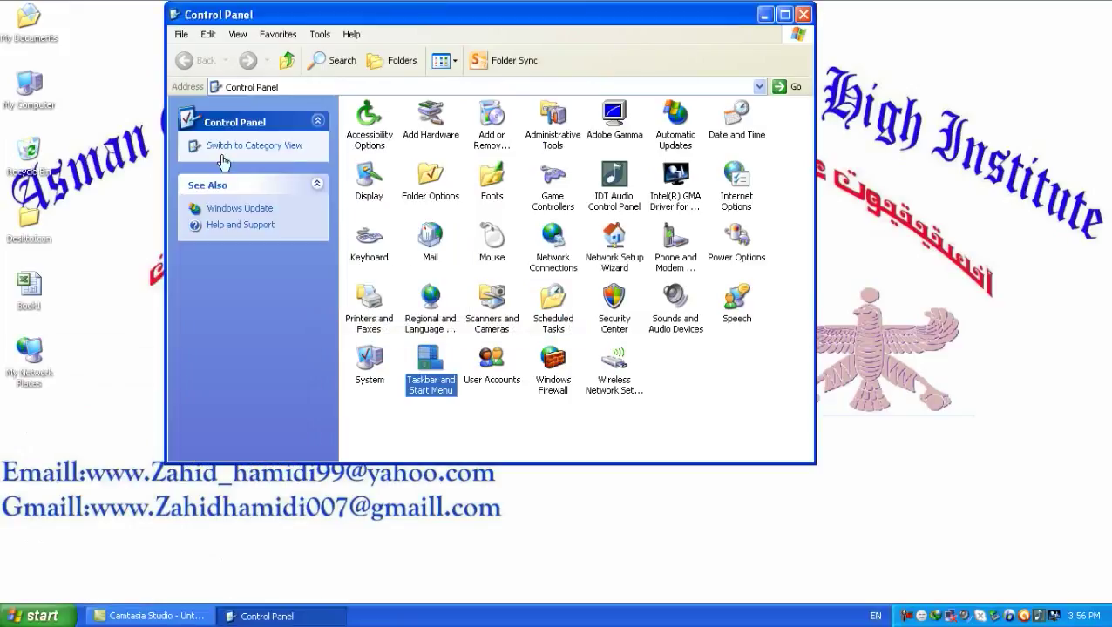
Reopen the Classic Start menu customization, start adding a shortcut, and open the target browser but cancel it.
{"action": "double_click", "coordinate": [418, 374]}
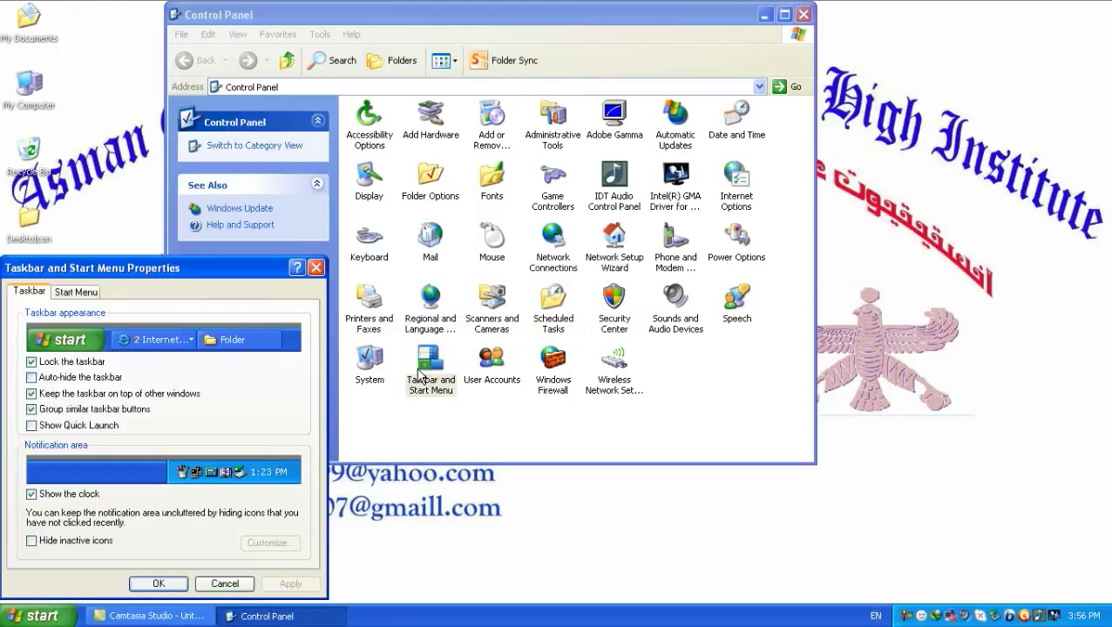
{"action": "left_click_drag", "start_coordinate": [183, 264], "coordinate": [529, 9]}
{"action": "left_click", "coordinate": [422, 30]}
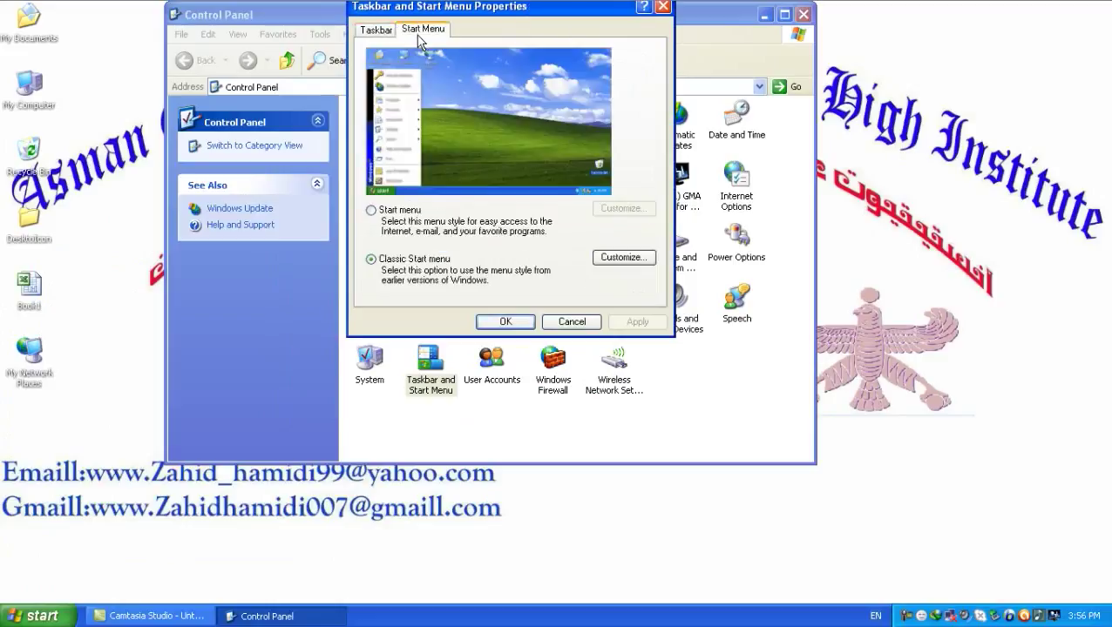
{"action": "left_click", "coordinate": [617, 258]}
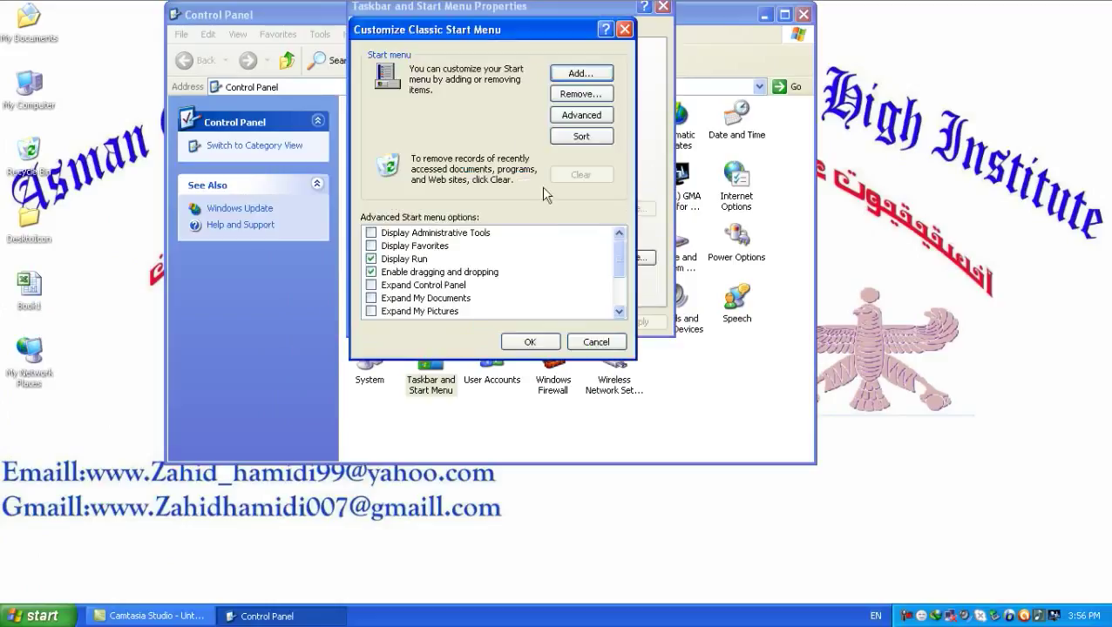
{"action": "left_click", "coordinate": [580, 73]}
{"action": "left_click", "coordinate": [678, 126]}
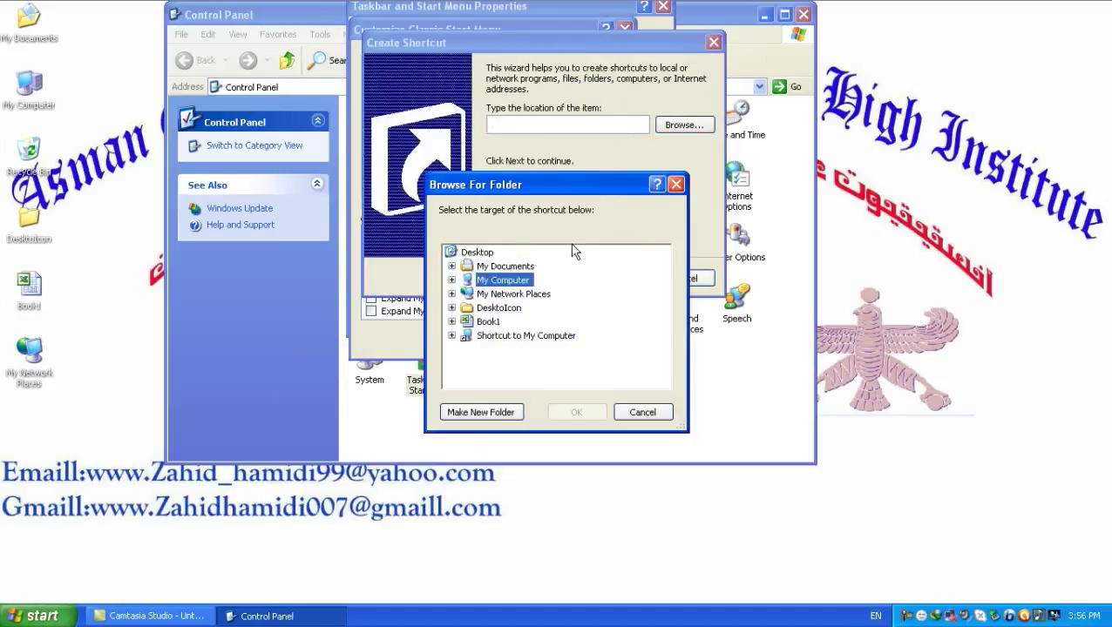
{"action": "left_click", "coordinate": [642, 413]}
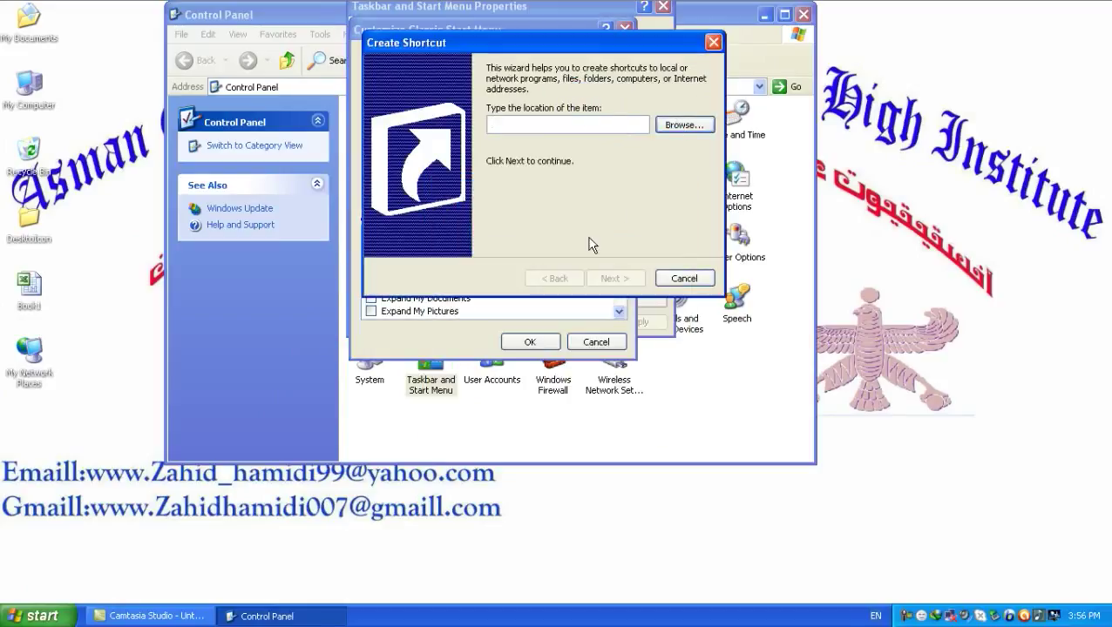
Create a shortcut with the location "notepad" in the Accessories folder, finish the wizard and accept the Start menu settings.
{"action": "left_click", "coordinate": [517, 123]}
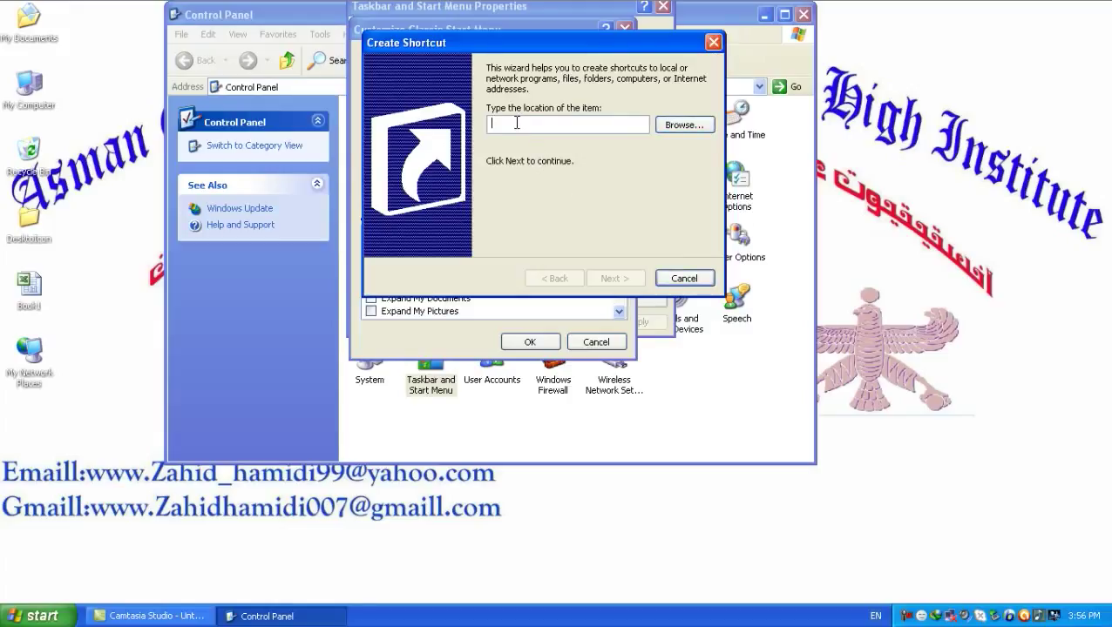
{"action": "type", "text": "notepad"}
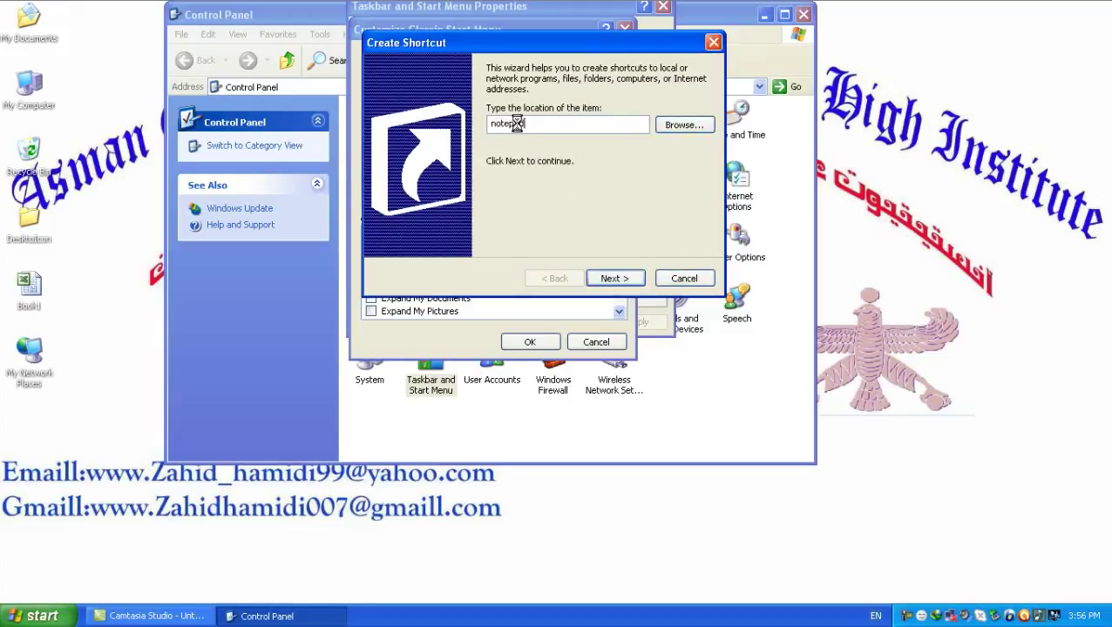
{"action": "key", "text": "Return"}
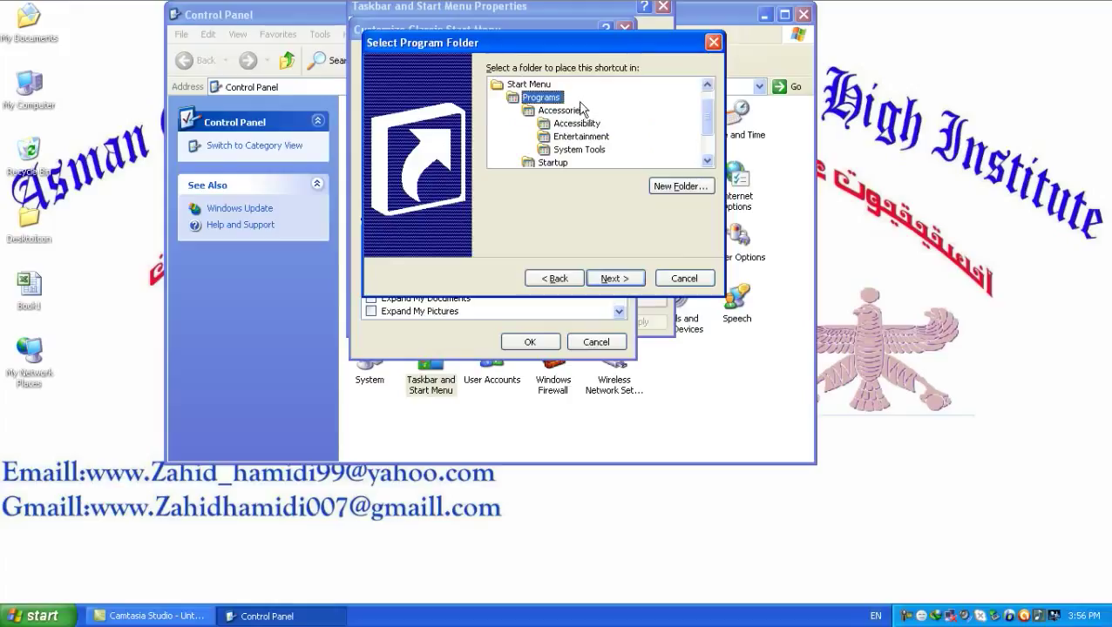
{"action": "left_click_drag", "start_coordinate": [499, 42], "coordinate": [462, 31]}
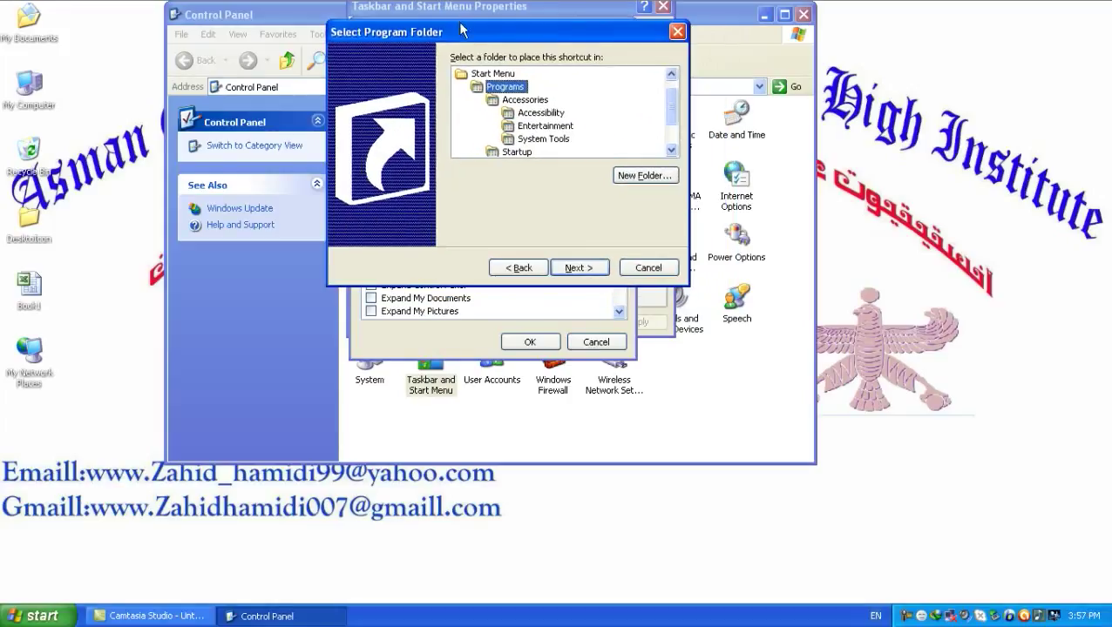
{"action": "left_click", "coordinate": [527, 101]}
{"action": "left_click", "coordinate": [577, 267]}
{"action": "left_click", "coordinate": [579, 269]}
{"action": "left_click", "coordinate": [538, 346]}
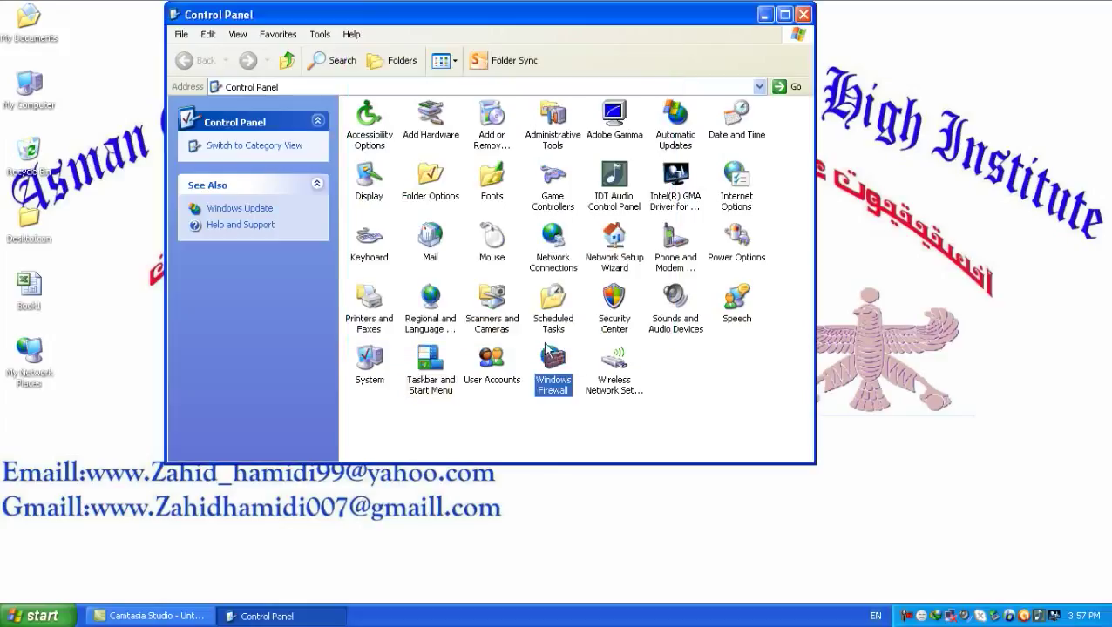
Check the Accessories submenu under Programs for the newly added Notepad shortcut and close the menu.
{"action": "left_click", "coordinate": [35, 617]}
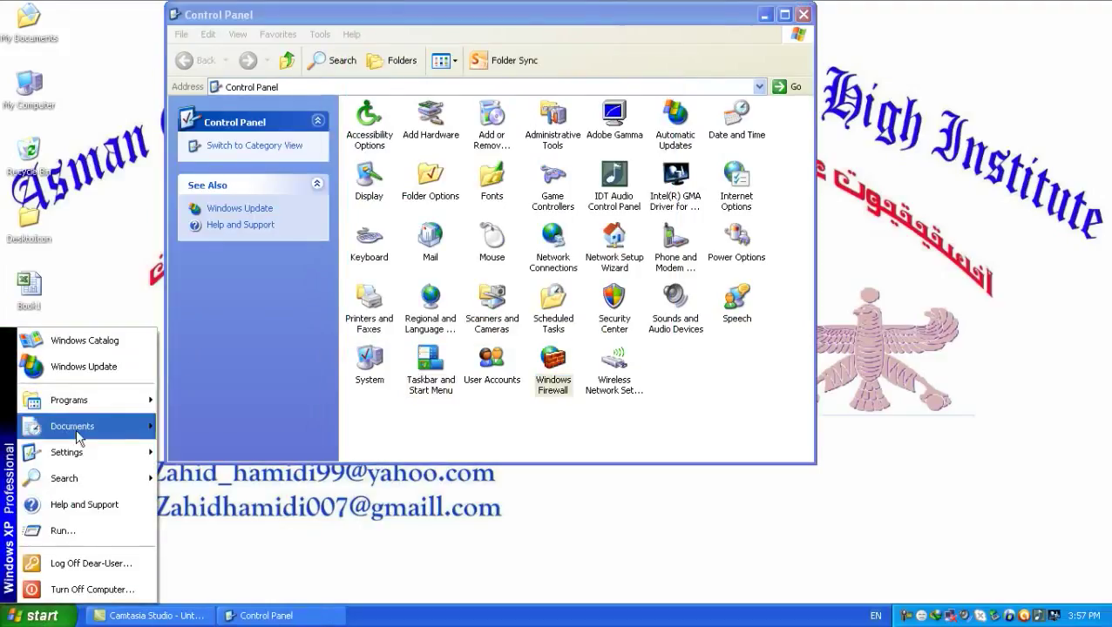
{"action": "mouse_move", "coordinate": [231, 96]}
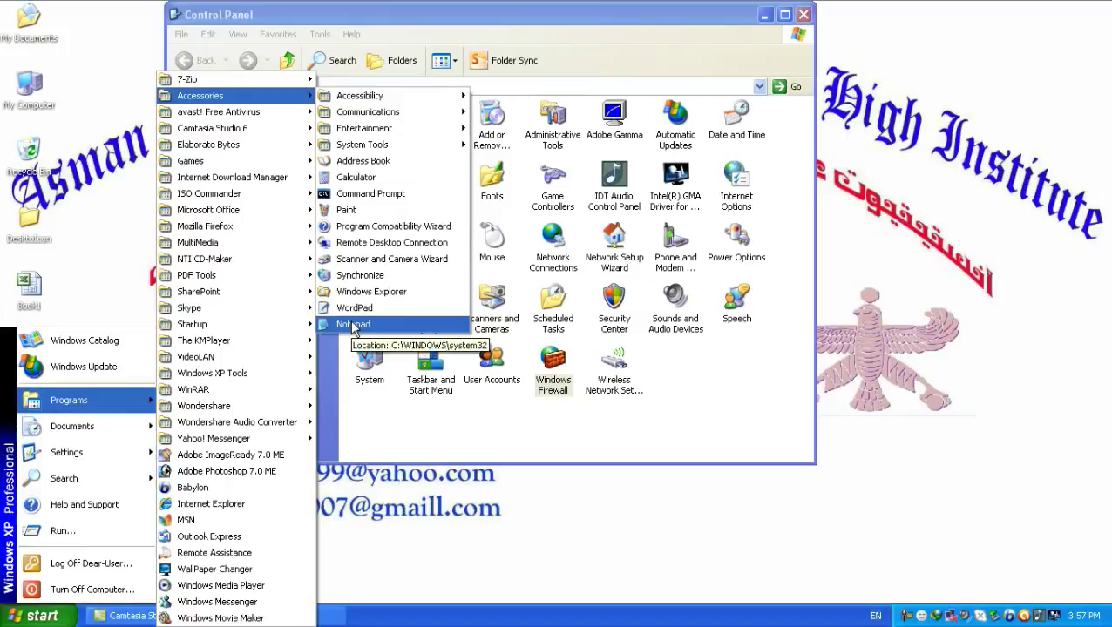
{"action": "left_click", "coordinate": [597, 172]}
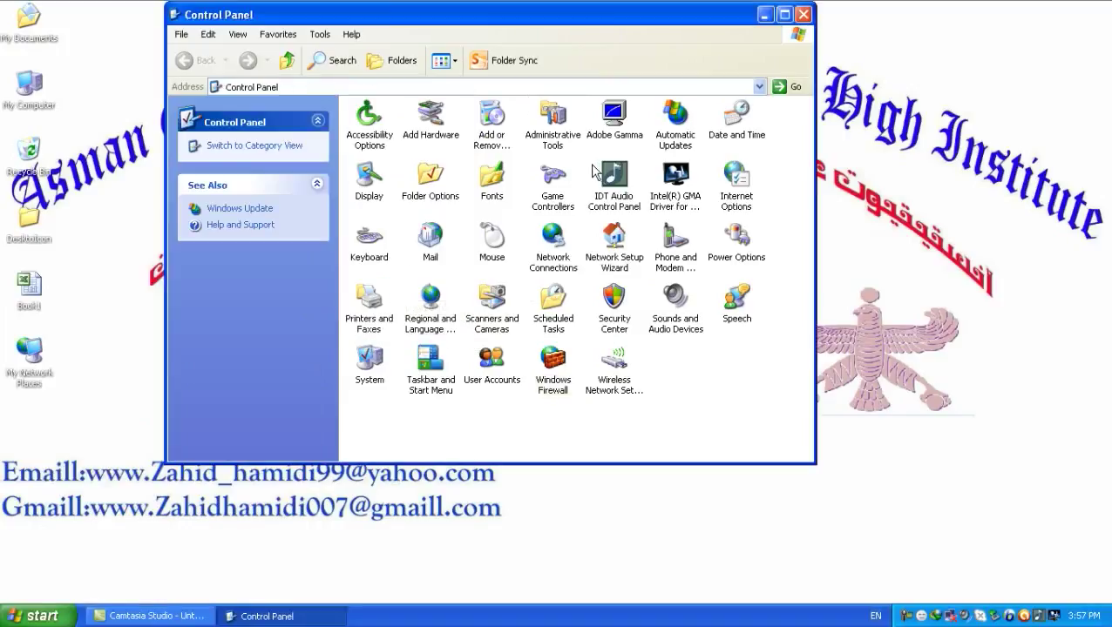
Open the Start Menu folder through the Classic Start menu's advanced customization, close the properties dialogs and select the Programs folder.
{"action": "left_click", "coordinate": [431, 354]}
{"action": "double_click", "coordinate": [431, 358]}
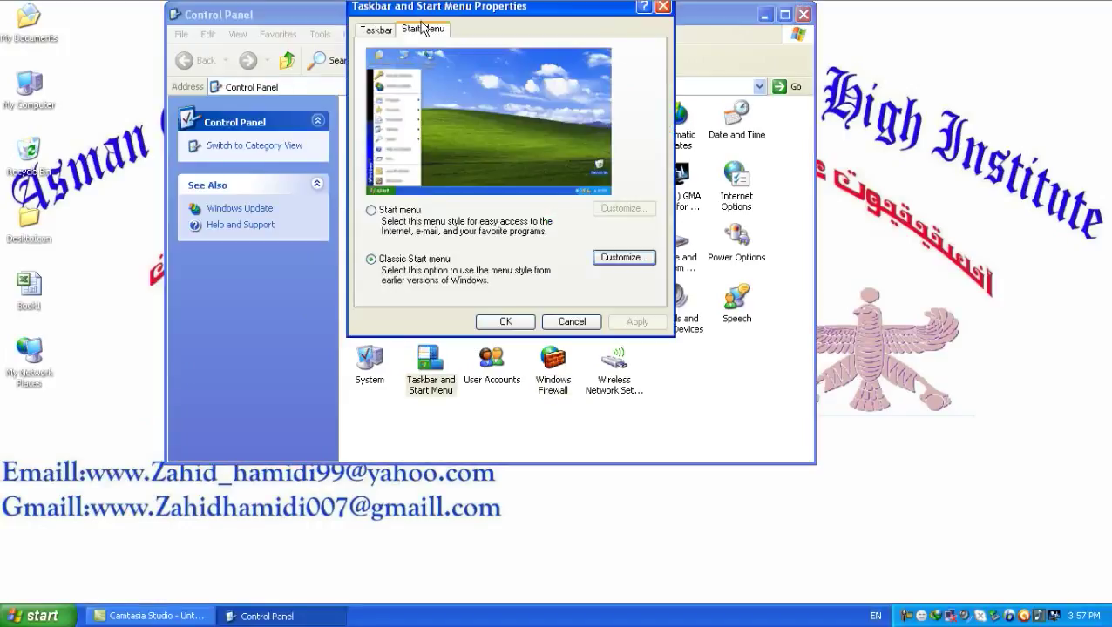
{"action": "left_click", "coordinate": [610, 259]}
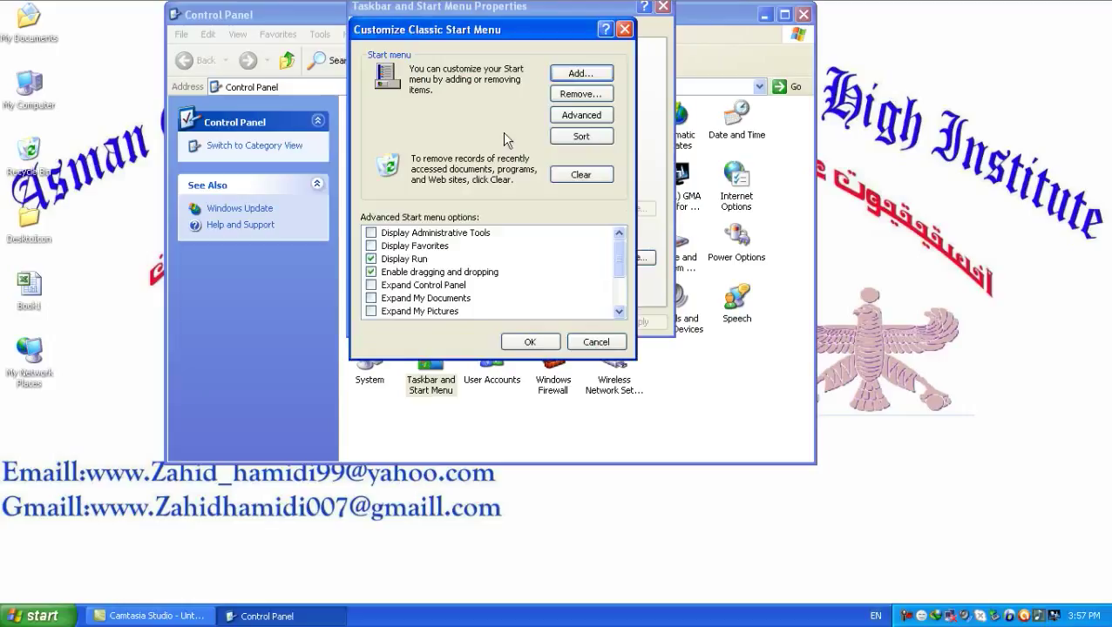
{"action": "left_click", "coordinate": [575, 114]}
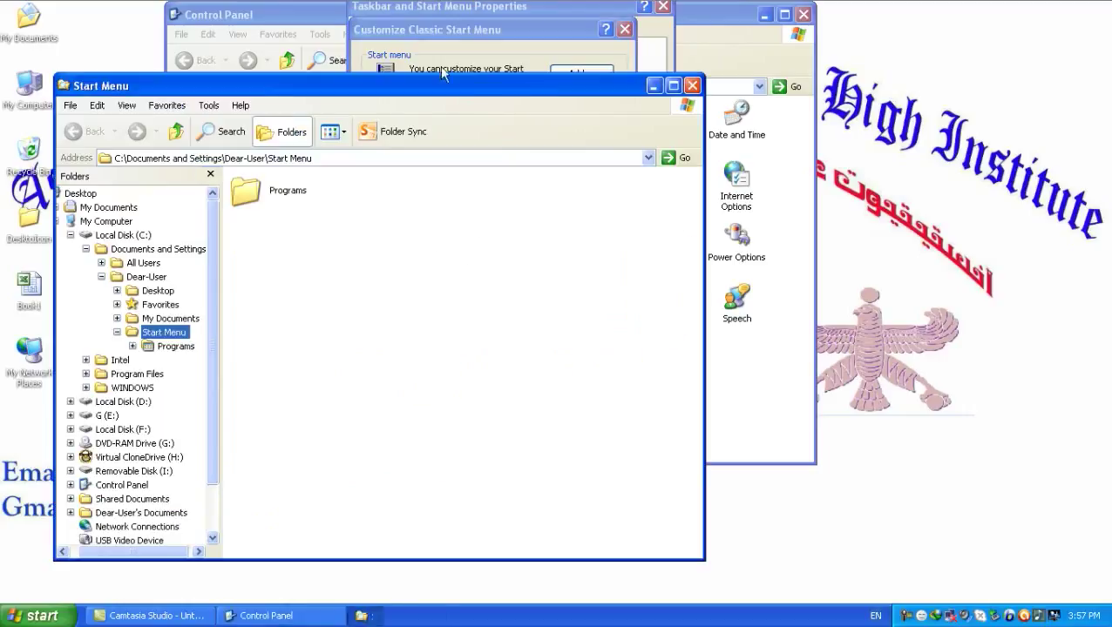
{"action": "left_click", "coordinate": [443, 74]}
{"action": "left_click", "coordinate": [584, 342]}
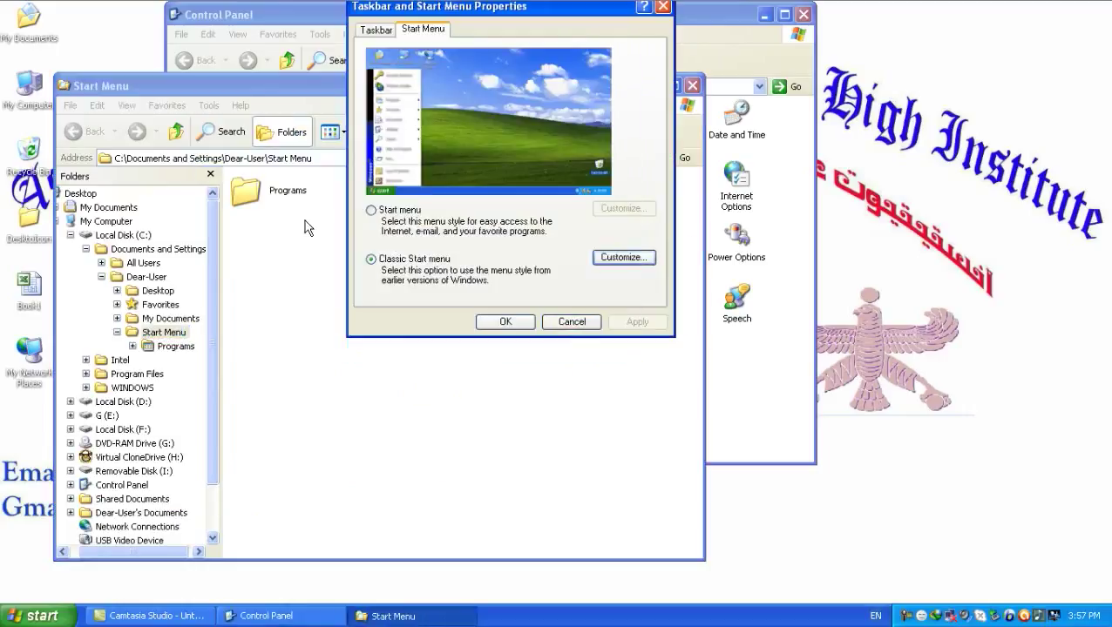
{"action": "left_click", "coordinate": [550, 323]}
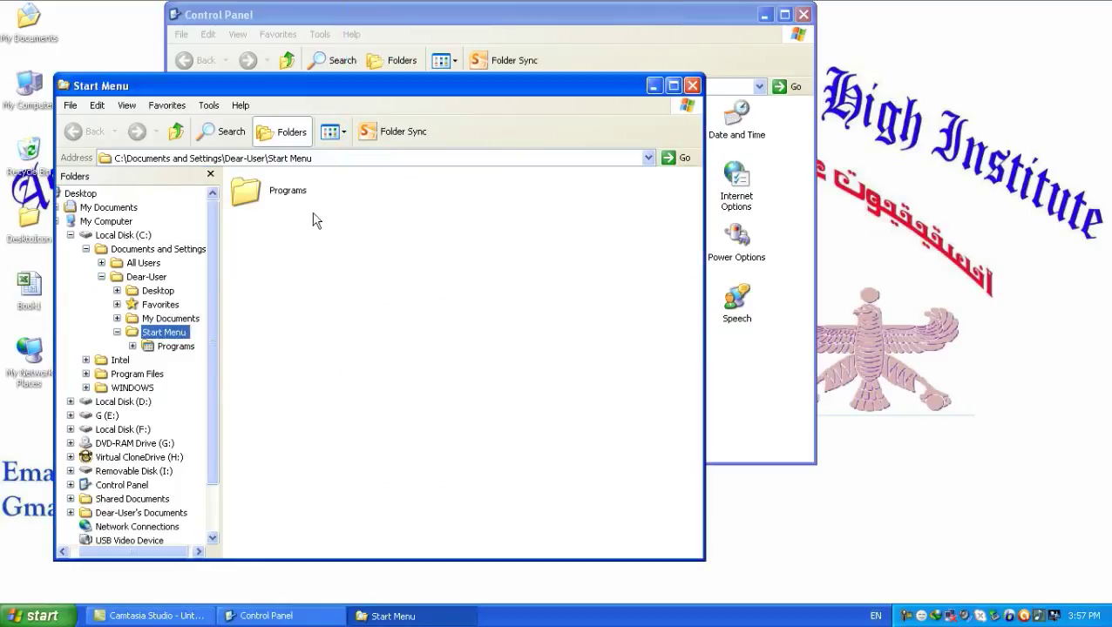
{"action": "left_click", "coordinate": [284, 194]}
{"action": "left_click_drag", "start_coordinate": [267, 92], "coordinate": [387, 36]}
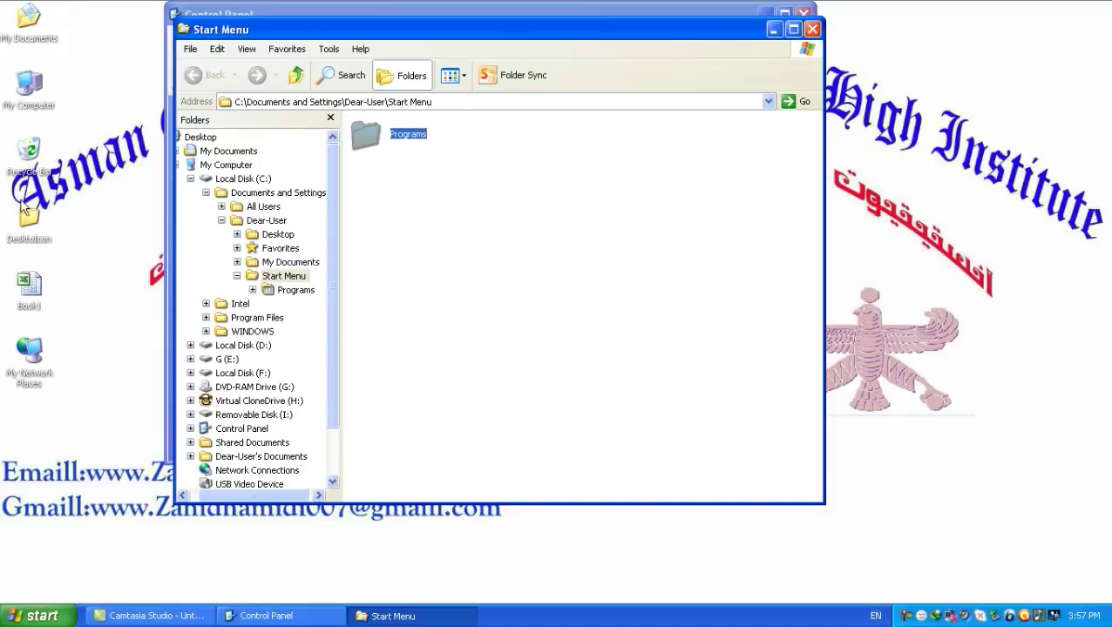
Create a desktop shortcut to My Network Places and copy that shortcut.
{"action": "right_click", "coordinate": [39, 371]}
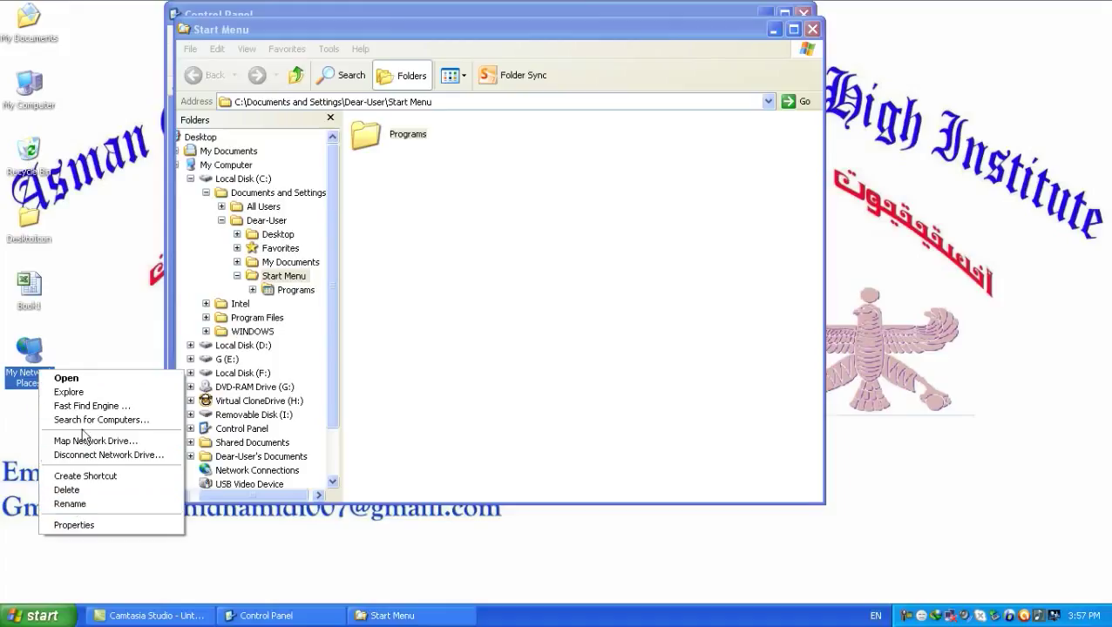
{"action": "left_click", "coordinate": [75, 476]}
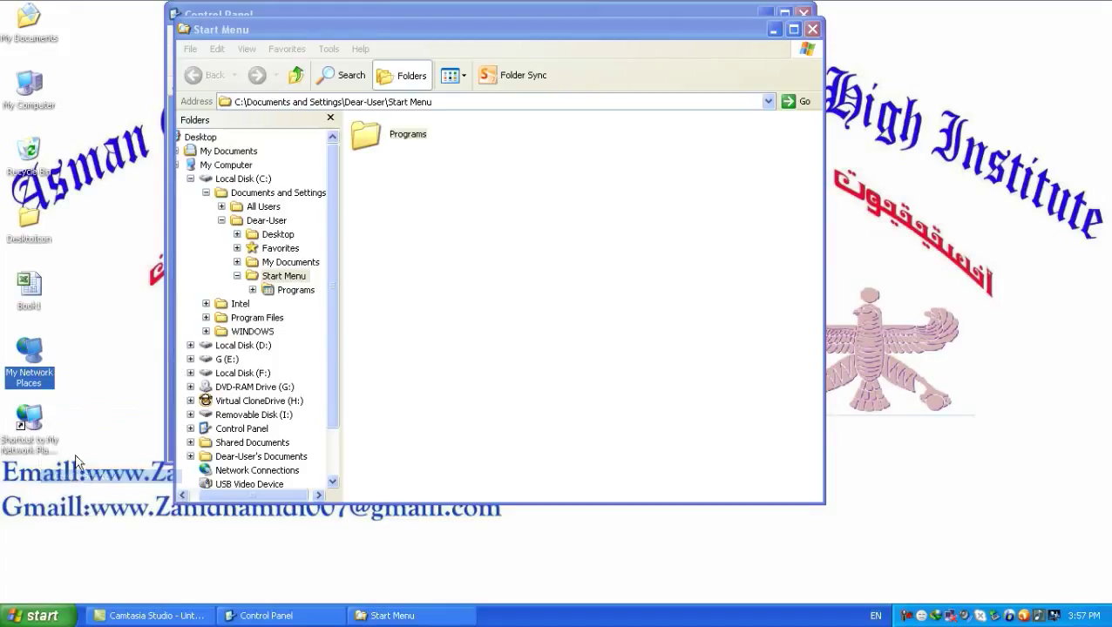
{"action": "right_click", "coordinate": [29, 420]}
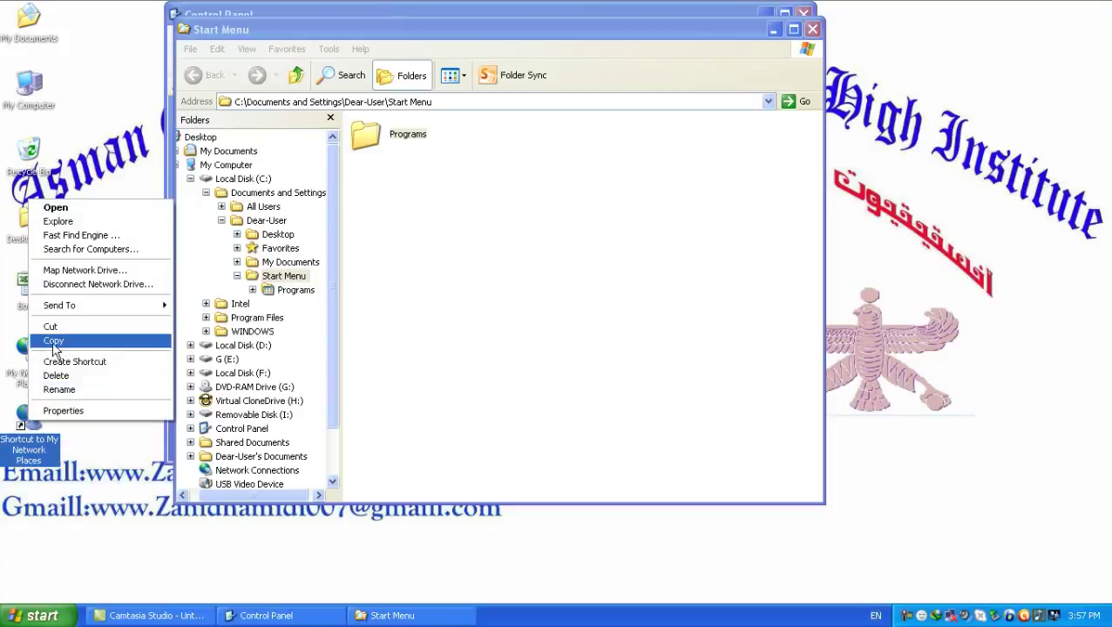
{"action": "left_click", "coordinate": [54, 340]}
Paste the copied shortcut into the Start Menu's Programs folder, and close the folder and Control Panel windows.
{"action": "left_click", "coordinate": [405, 144]}
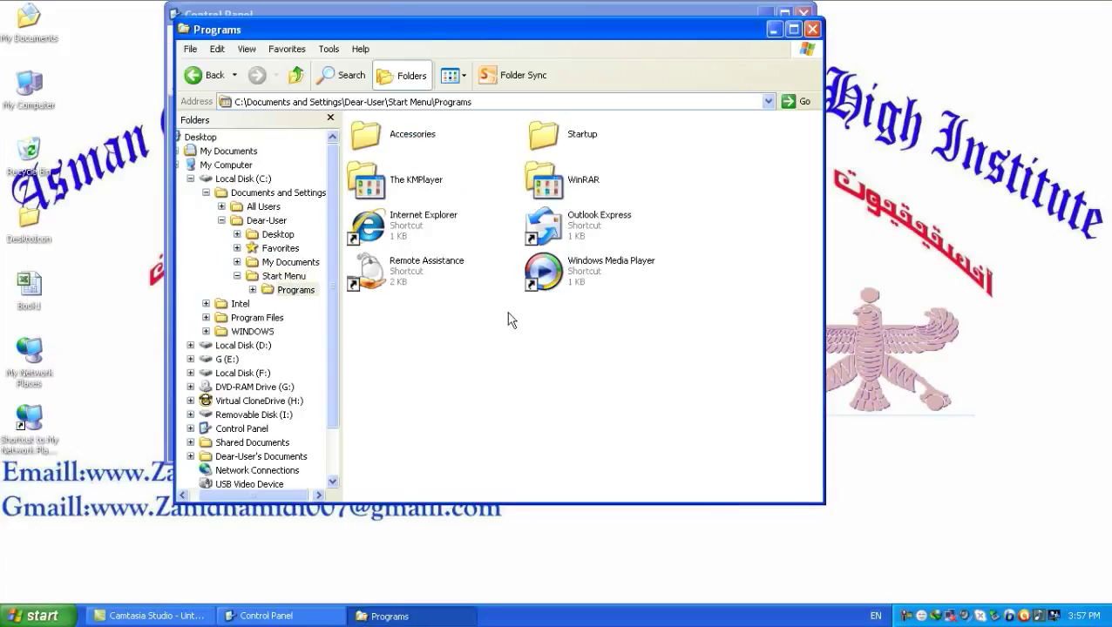
{"action": "right_click", "coordinate": [472, 332]}
{"action": "left_click", "coordinate": [488, 414]}
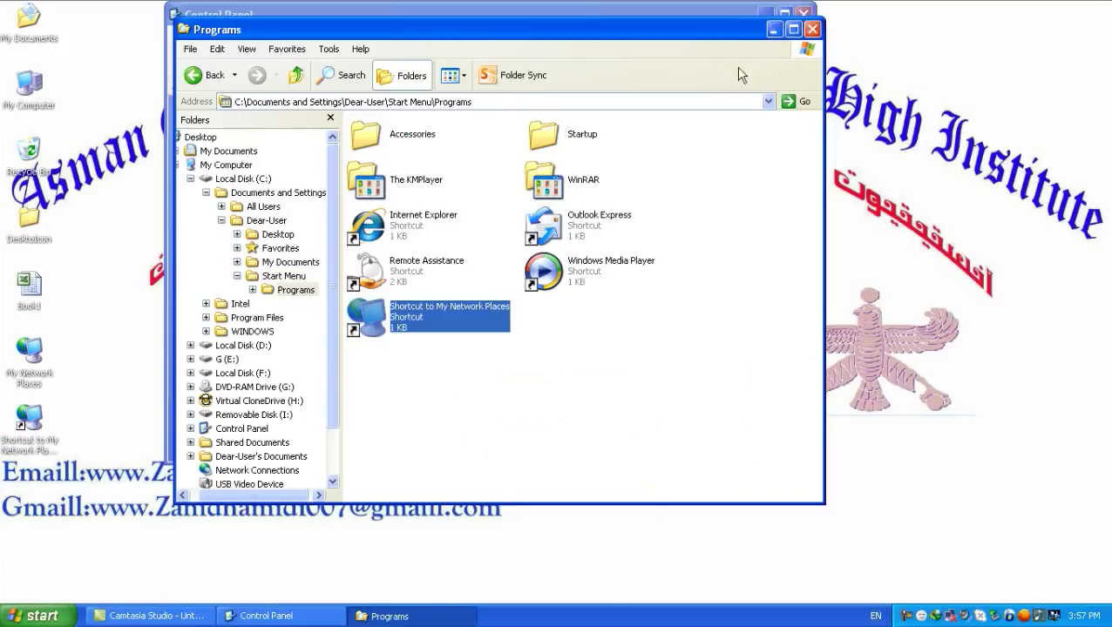
{"action": "left_click", "coordinate": [809, 30]}
{"action": "left_click", "coordinate": [803, 14]}
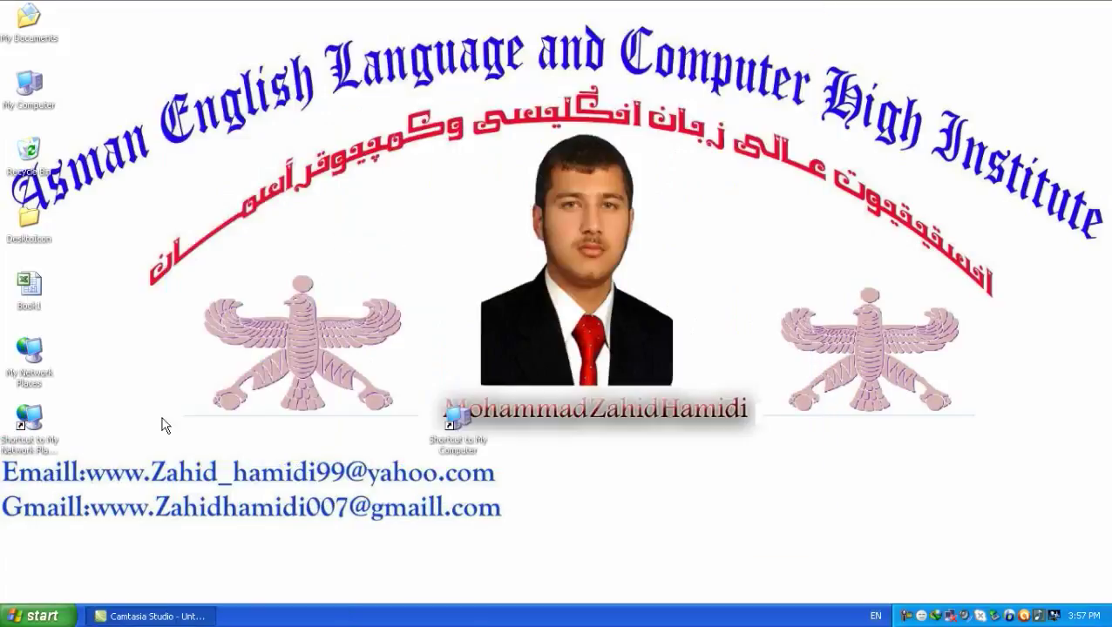
Check the Start menu's Programs list for the pasted My Network Places shortcut and close the menu.
{"action": "left_click", "coordinate": [44, 615]}
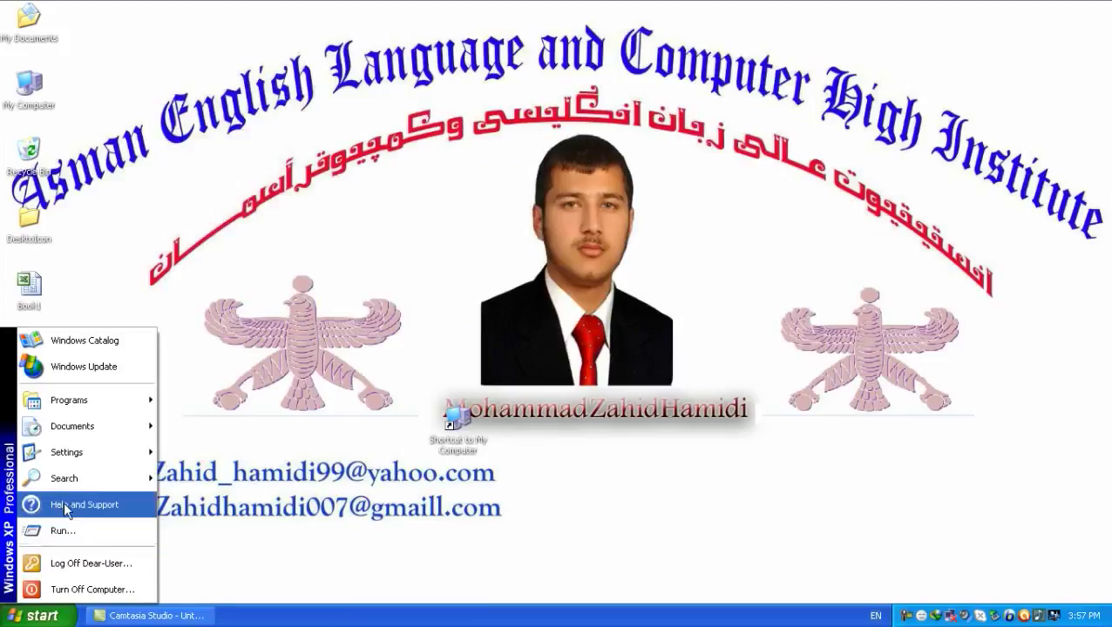
{"action": "mouse_move", "coordinate": [84, 398]}
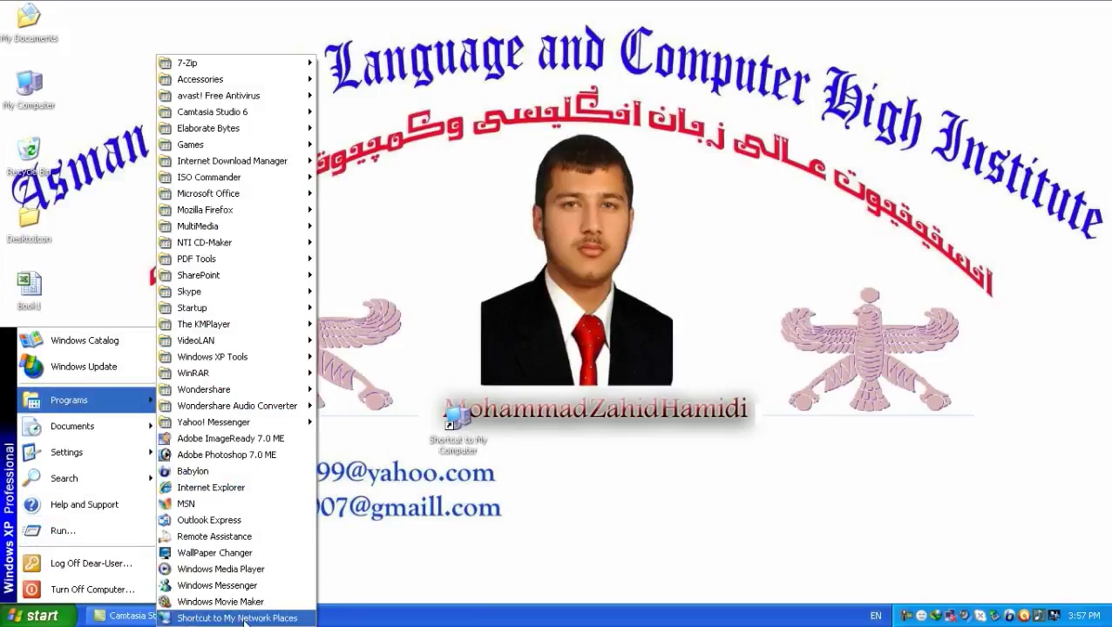
{"action": "left_click", "coordinate": [464, 228]}
Open the Classic Start menu customization from the Taskbar and Start Menu properties in Control Panel.
{"action": "double_click", "coordinate": [49, 106]}
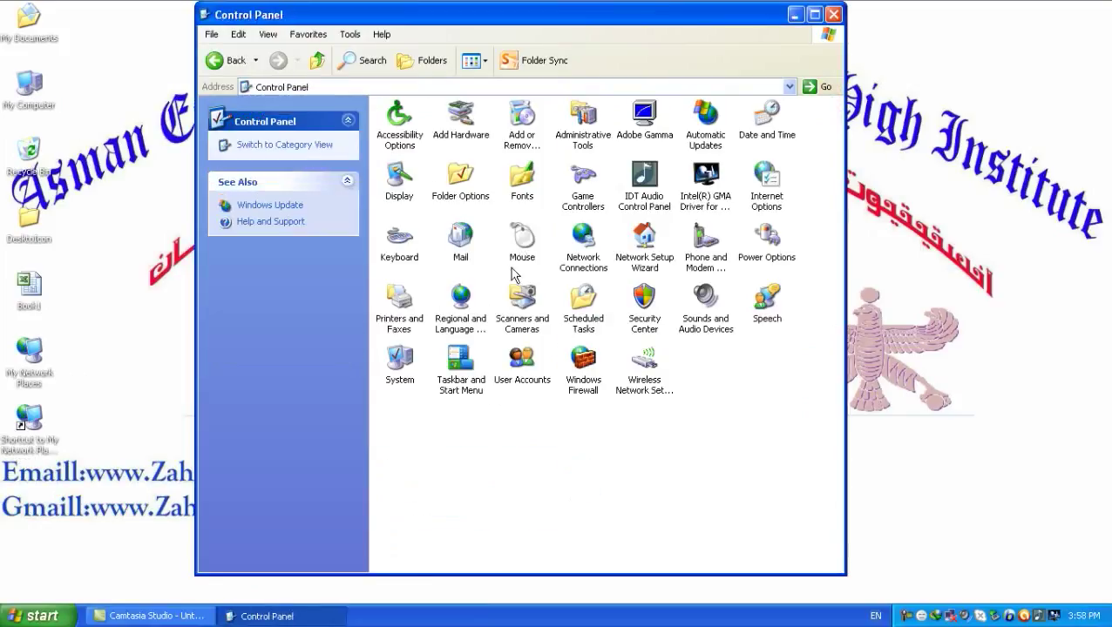
{"action": "double_click", "coordinate": [449, 353]}
{"action": "left_click_drag", "start_coordinate": [215, 272], "coordinate": [484, 19]}
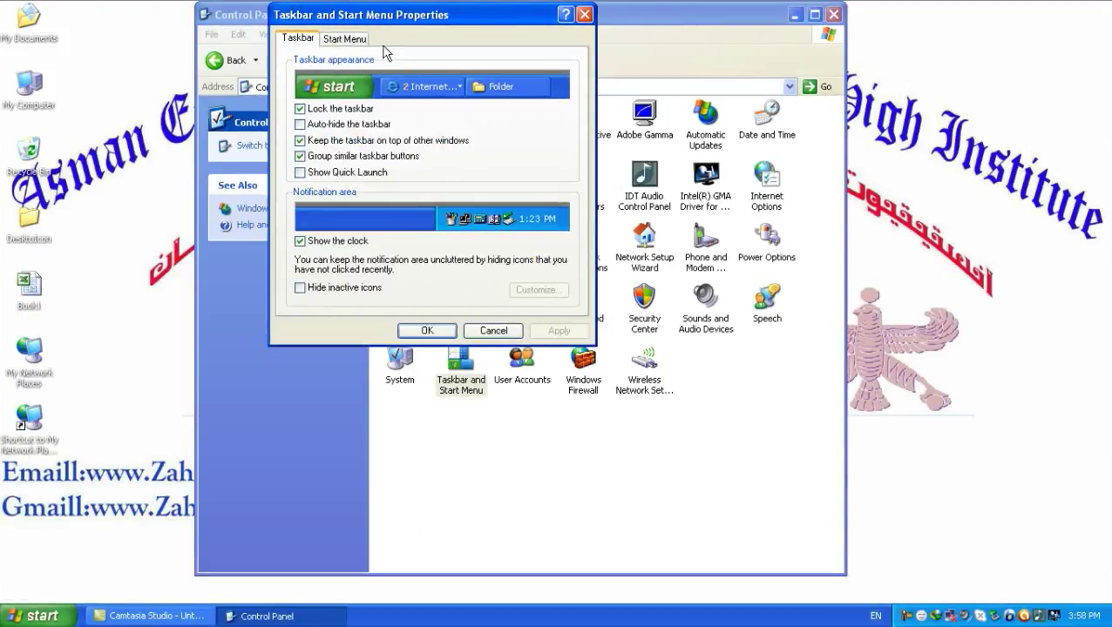
{"action": "left_click", "coordinate": [346, 39]}
{"action": "left_click", "coordinate": [545, 267]}
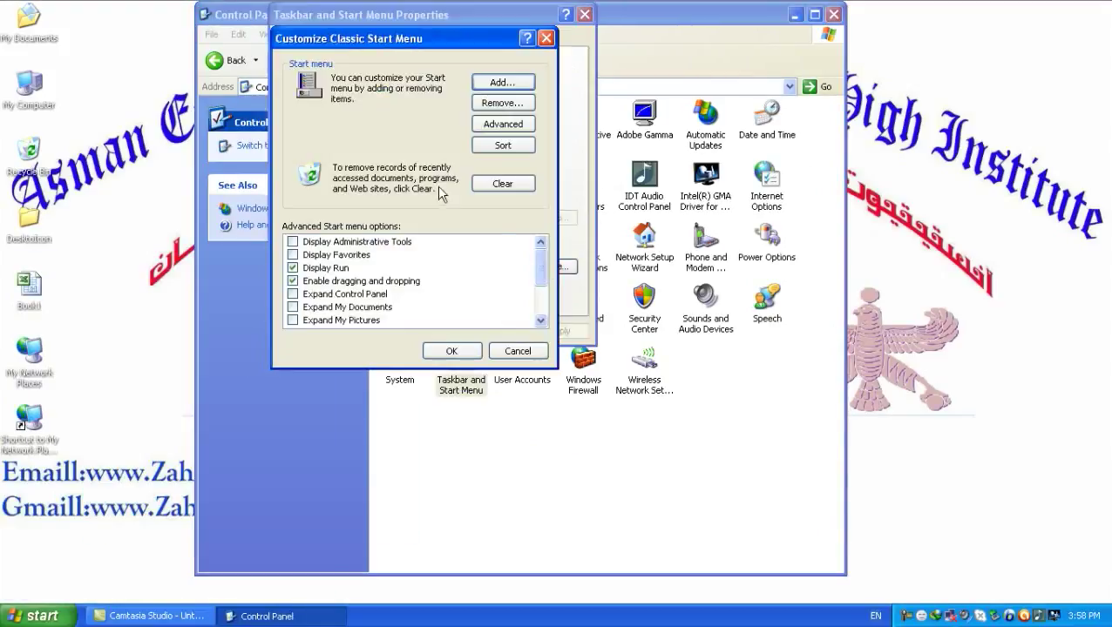
Remove the My Network Places shortcut from the Start menu's Programs, accept the settings and close Control Panel.
{"action": "left_click", "coordinate": [501, 104]}
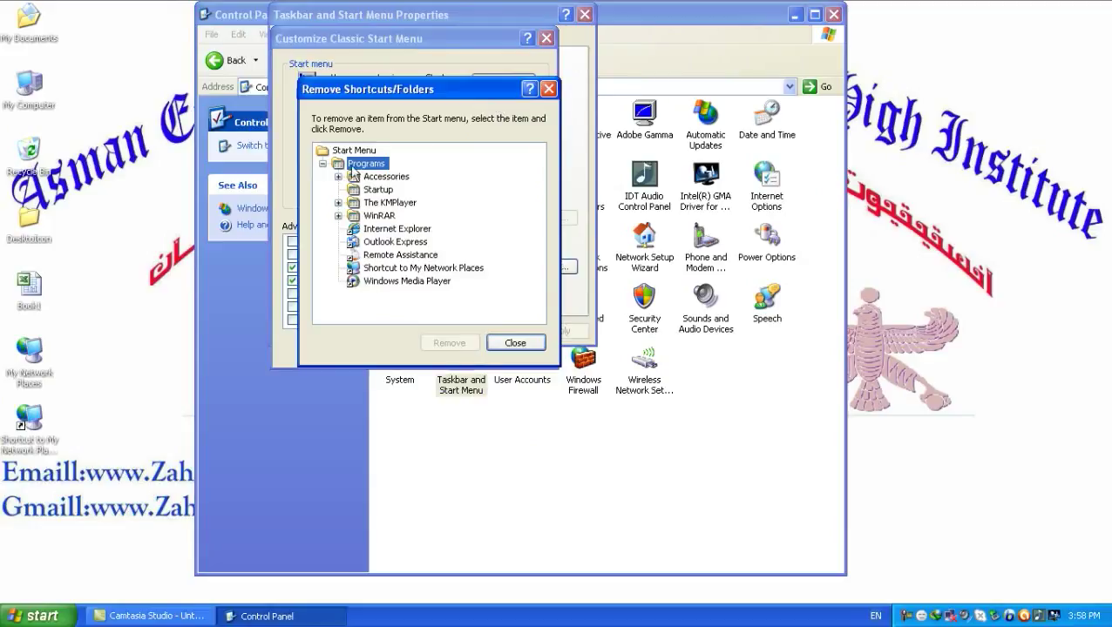
{"action": "left_click", "coordinate": [384, 272]}
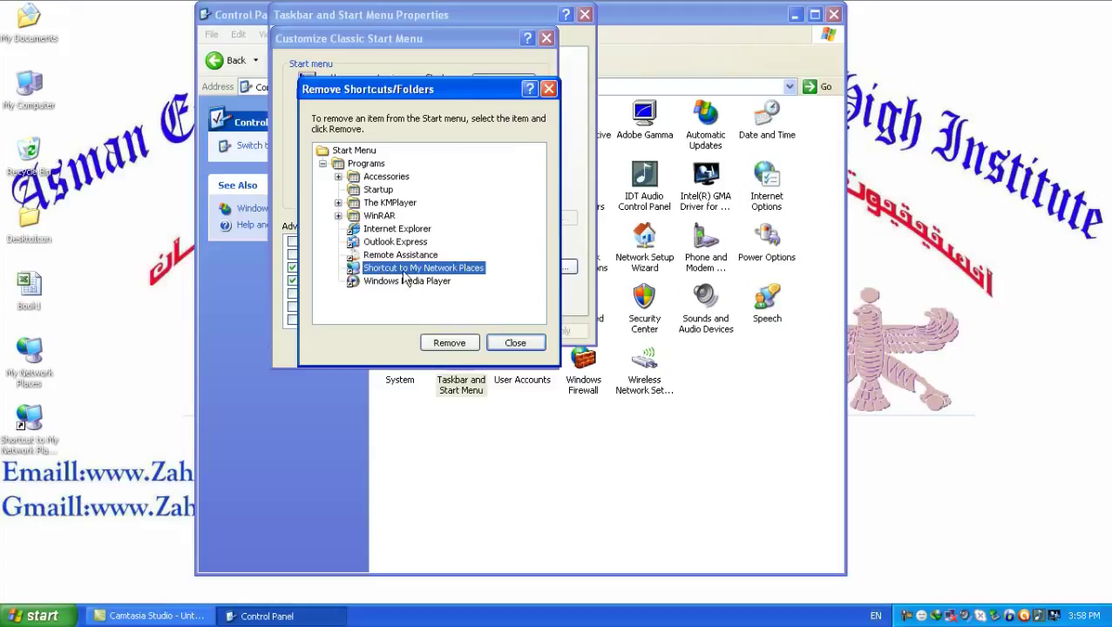
{"action": "left_click", "coordinate": [450, 342]}
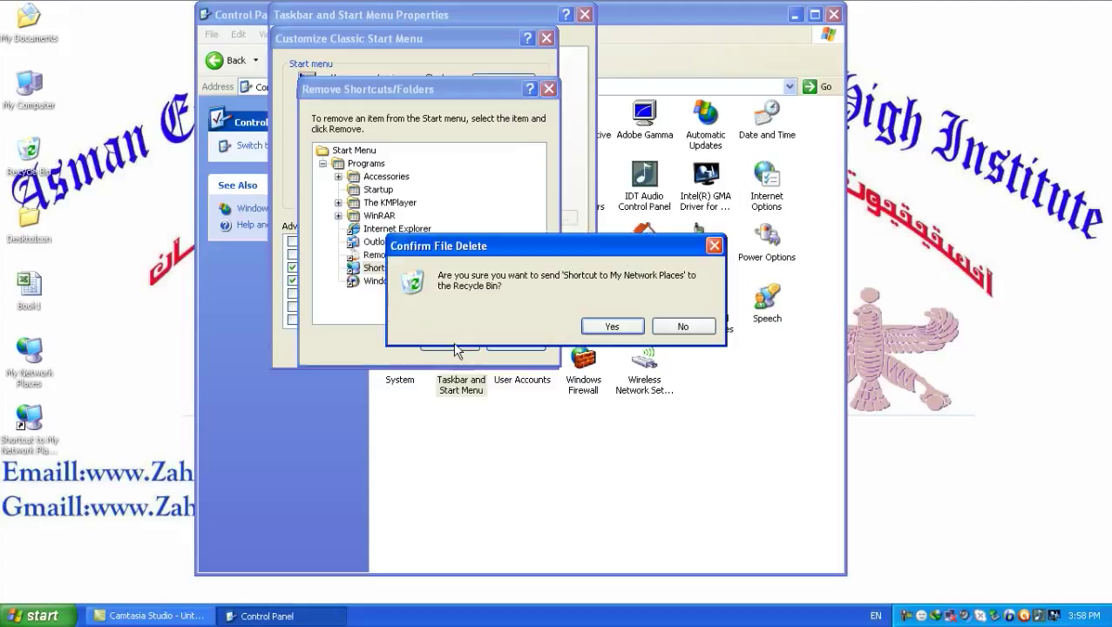
{"action": "left_click", "coordinate": [609, 332]}
{"action": "left_click", "coordinate": [514, 343]}
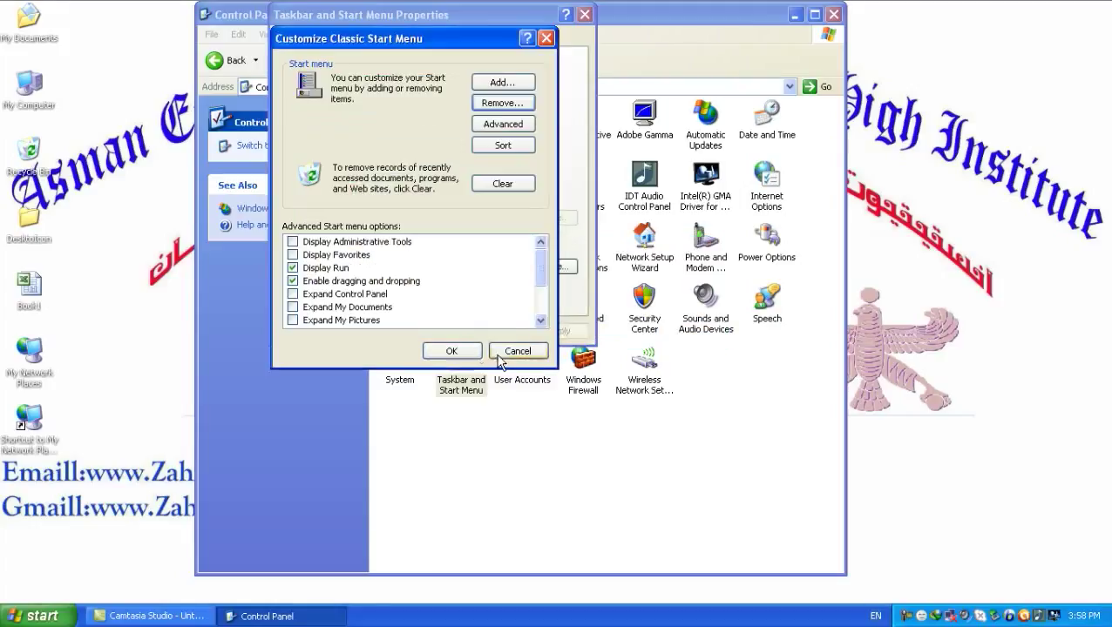
{"action": "left_click", "coordinate": [451, 351]}
{"action": "left_click", "coordinate": [427, 331]}
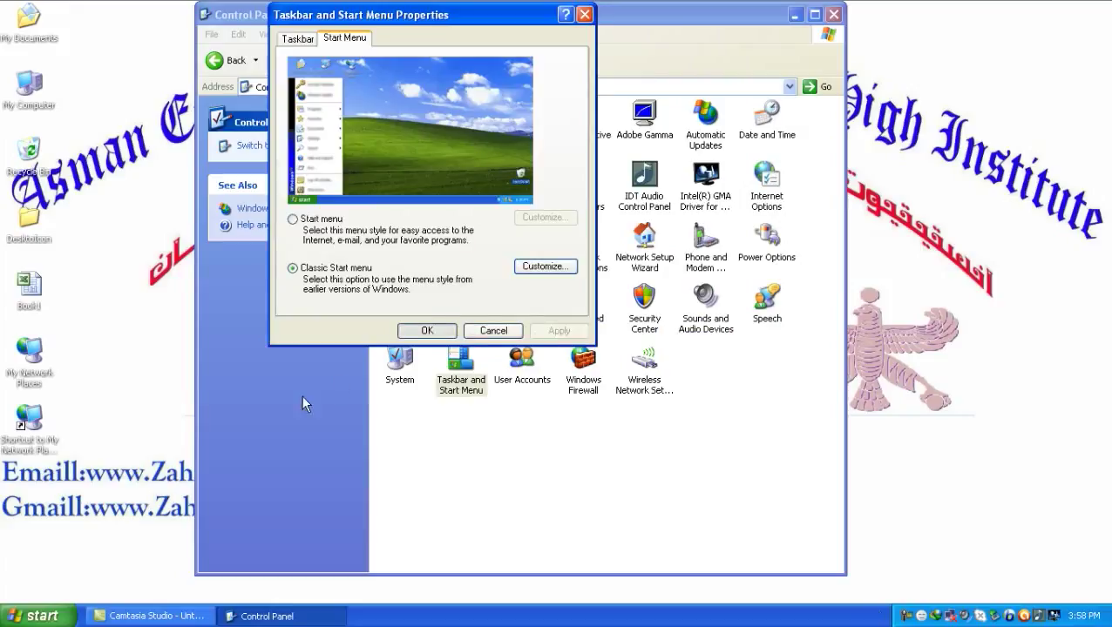
{"action": "left_click", "coordinate": [834, 14]}
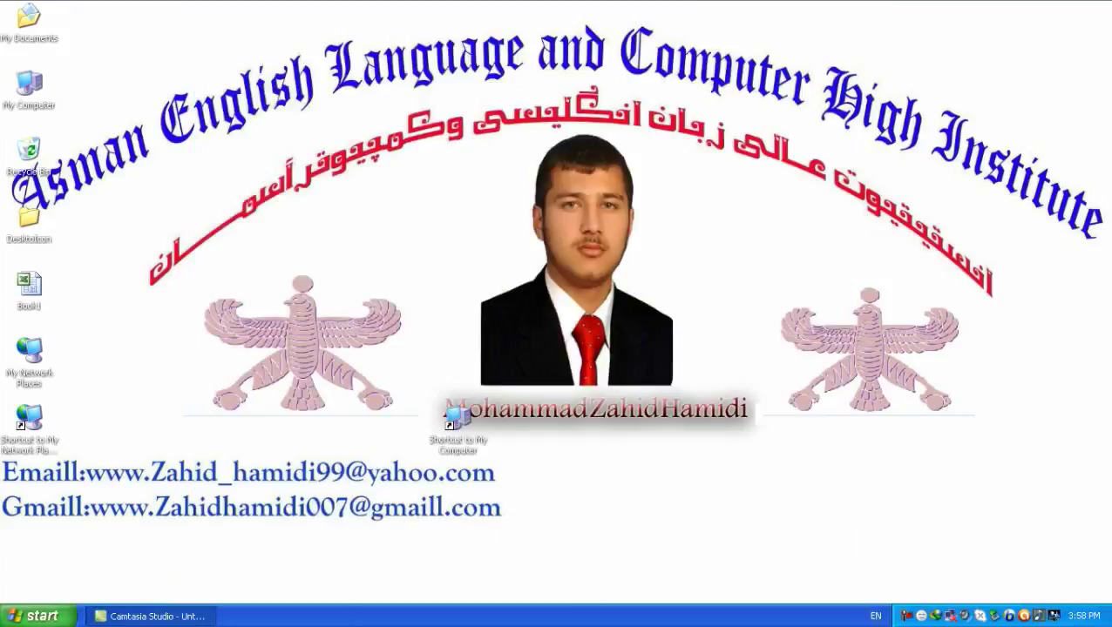
Check the Programs list to verify the removal of the My Network Places shortcut and close the menu.
{"action": "left_click", "coordinate": [36, 616]}
{"action": "mouse_move", "coordinate": [107, 398]}
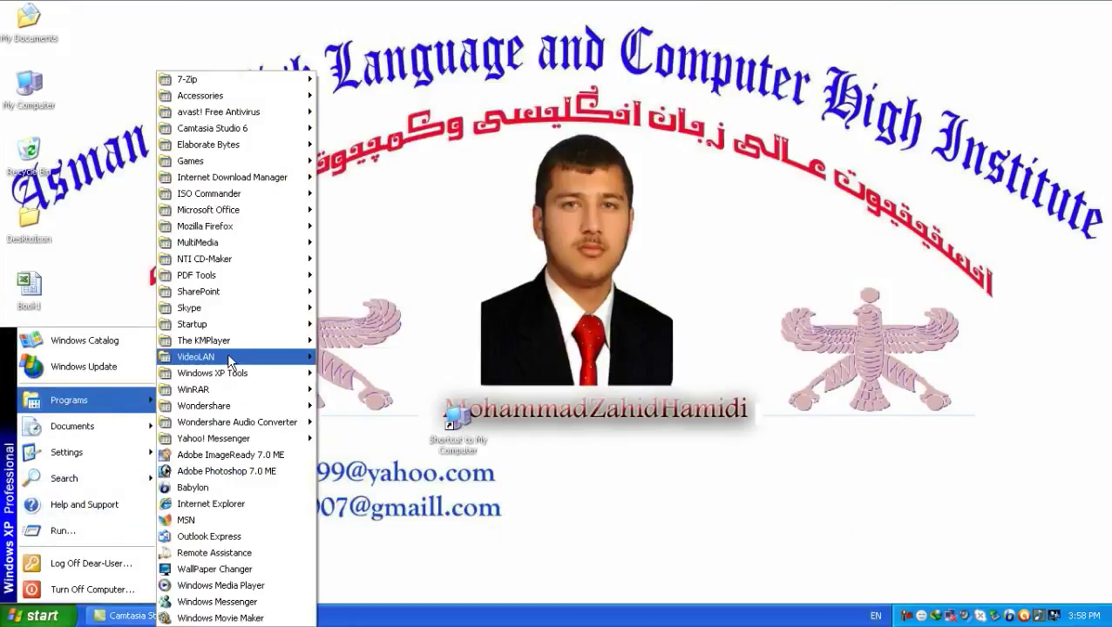
{"action": "mouse_move", "coordinate": [193, 227]}
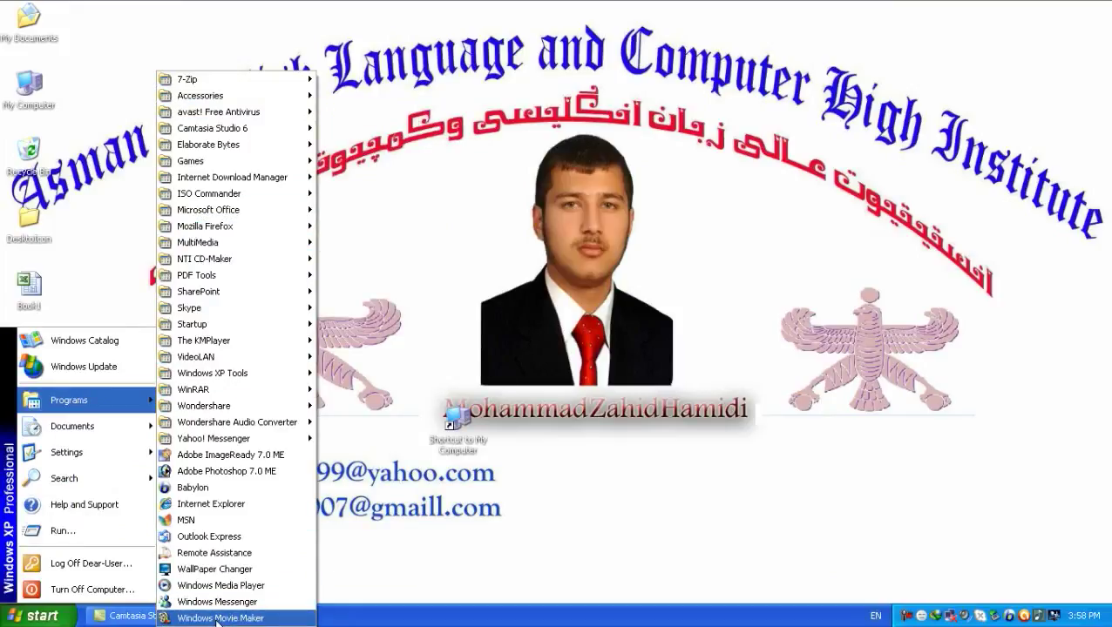
{"action": "left_click", "coordinate": [477, 248]}
Reopen the Taskbar and Start Menu properties from Control Panel and show the Start menu style settings.
{"action": "left_click", "coordinate": [39, 619]}
{"action": "mouse_move", "coordinate": [84, 455]}
{"action": "left_click", "coordinate": [192, 448]}
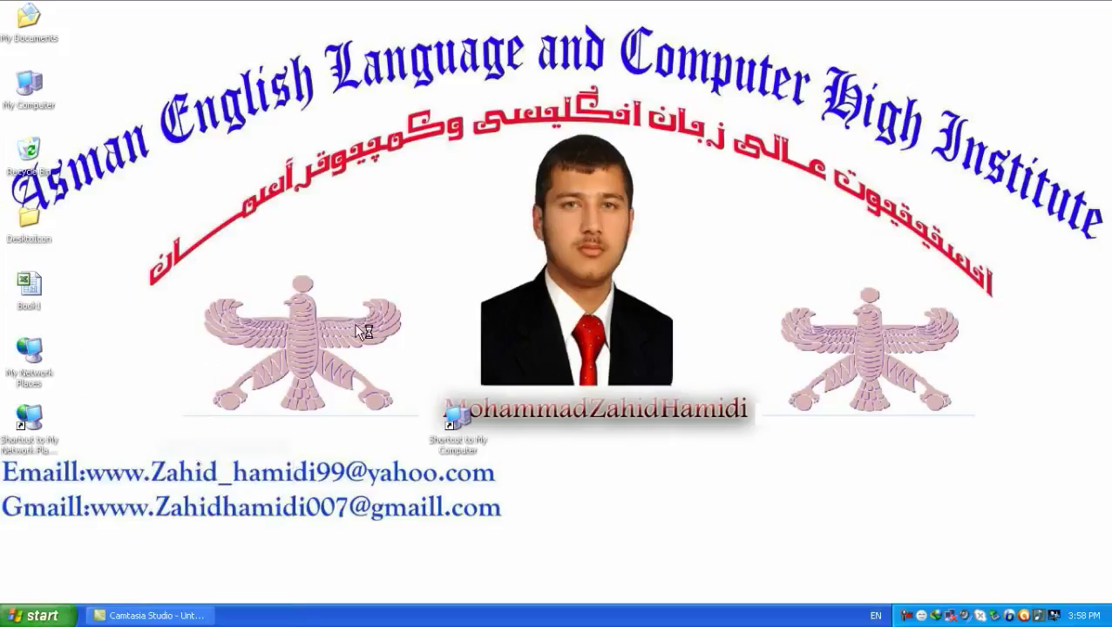
{"action": "double_click", "coordinate": [460, 366]}
{"action": "left_click_drag", "start_coordinate": [137, 261], "coordinate": [394, 54]}
{"action": "left_click", "coordinate": [335, 81]}
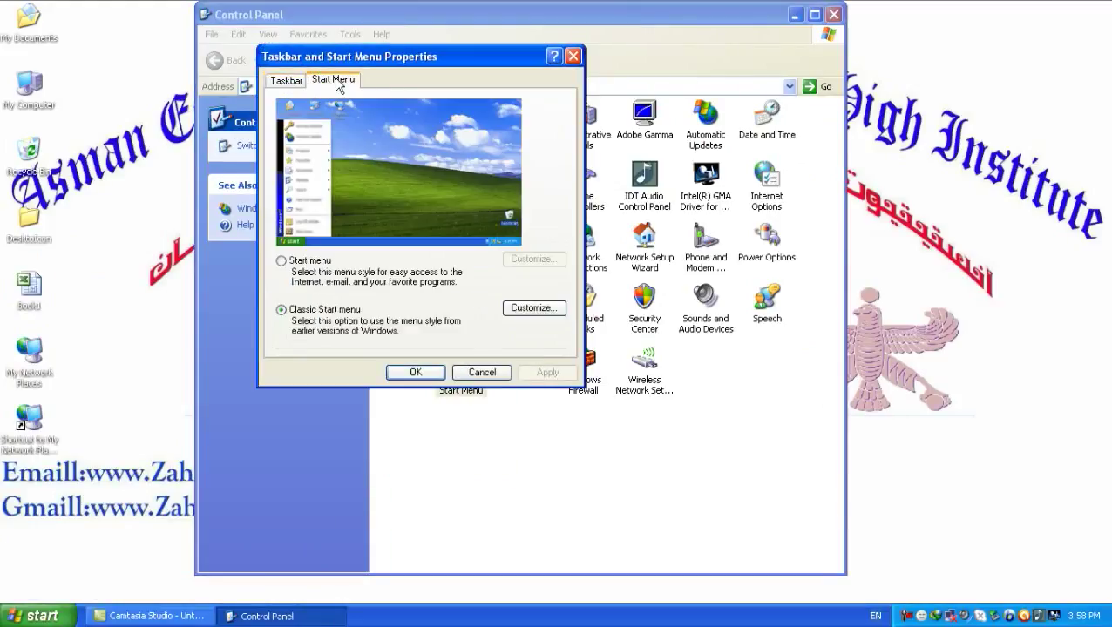
Switch from the Classic Start menu back to the Start menu style, apply it and close Control Panel.
{"action": "left_click", "coordinate": [297, 261]}
{"action": "left_click", "coordinate": [540, 374]}
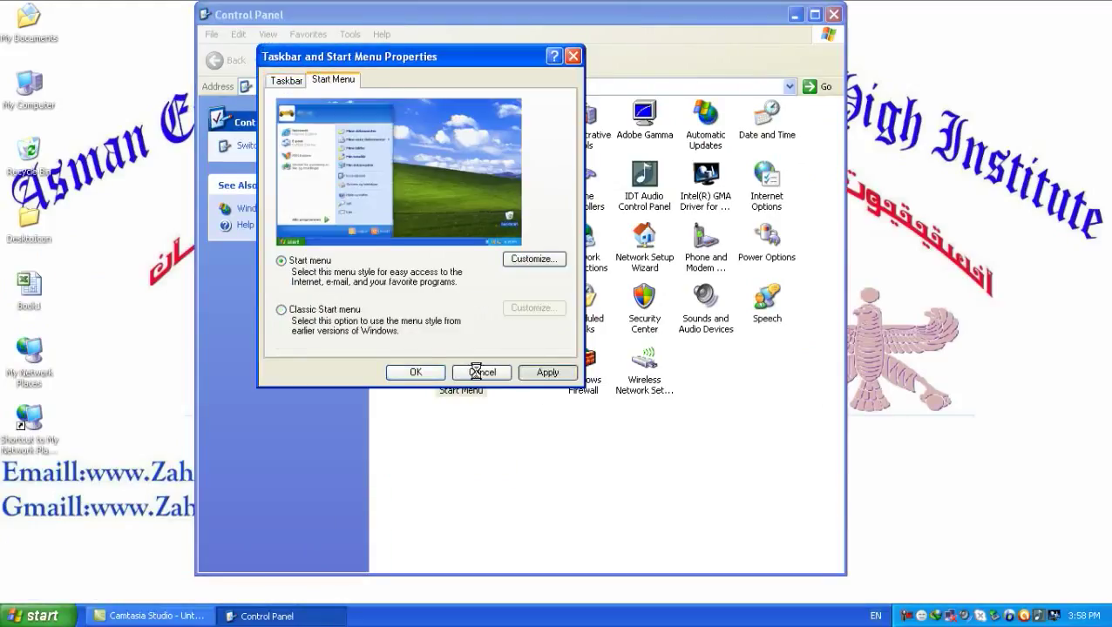
{"action": "left_click", "coordinate": [419, 373]}
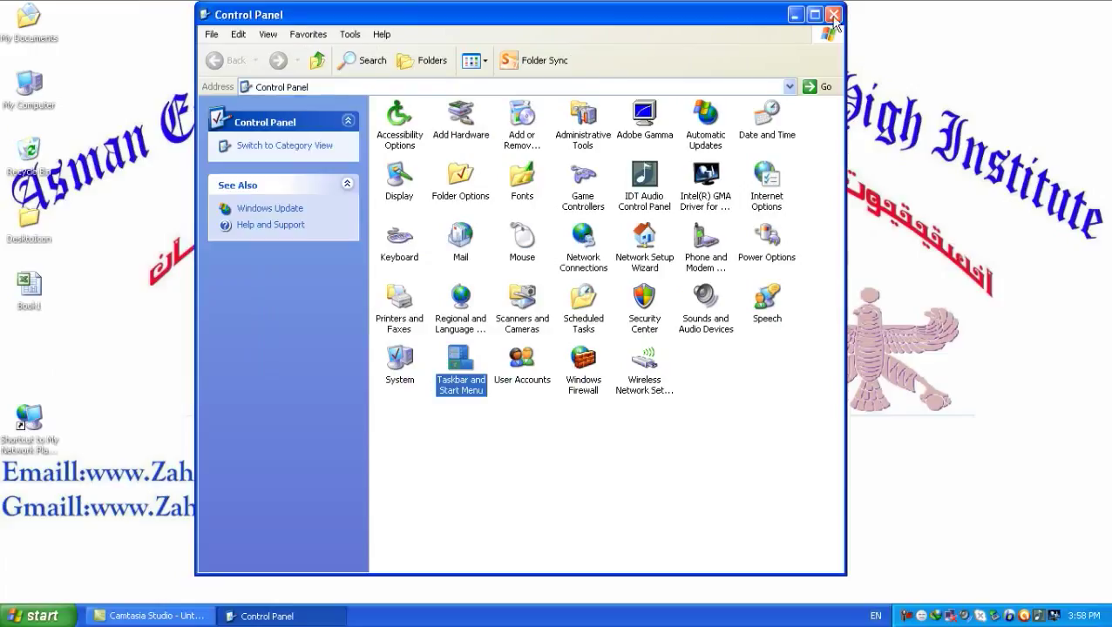
{"action": "left_click", "coordinate": [833, 15]}
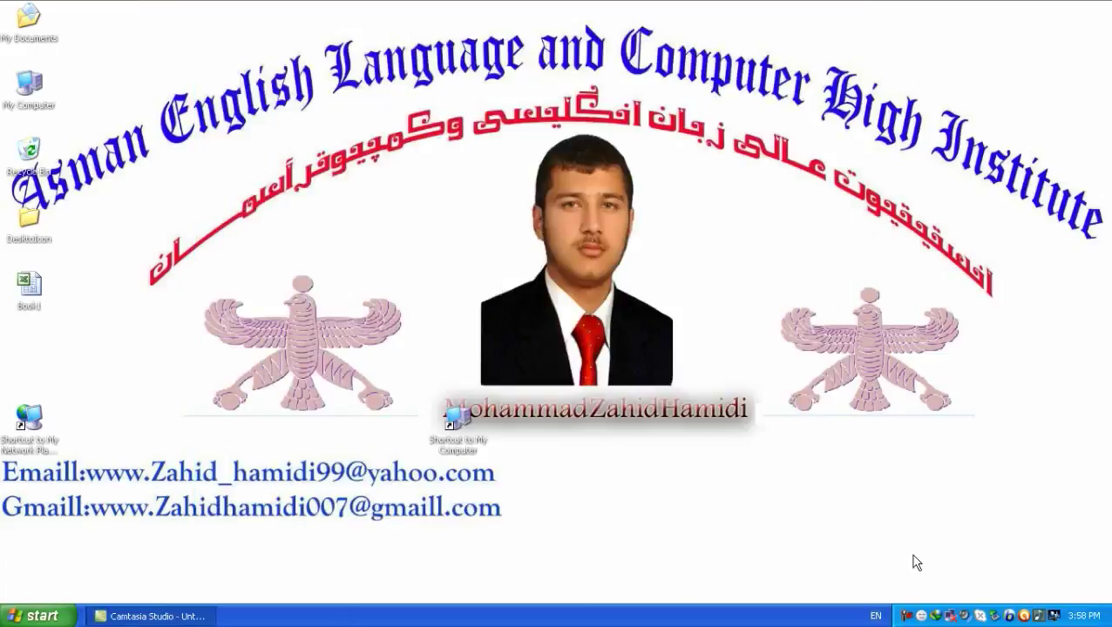
{"action": "left_click", "coordinate": [914, 615]}
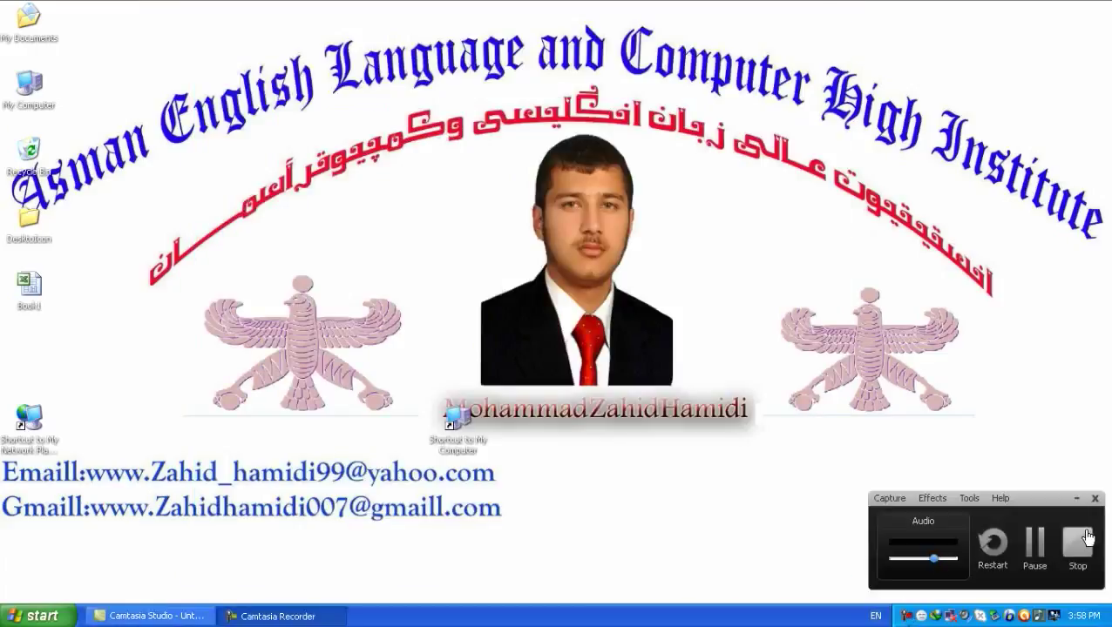